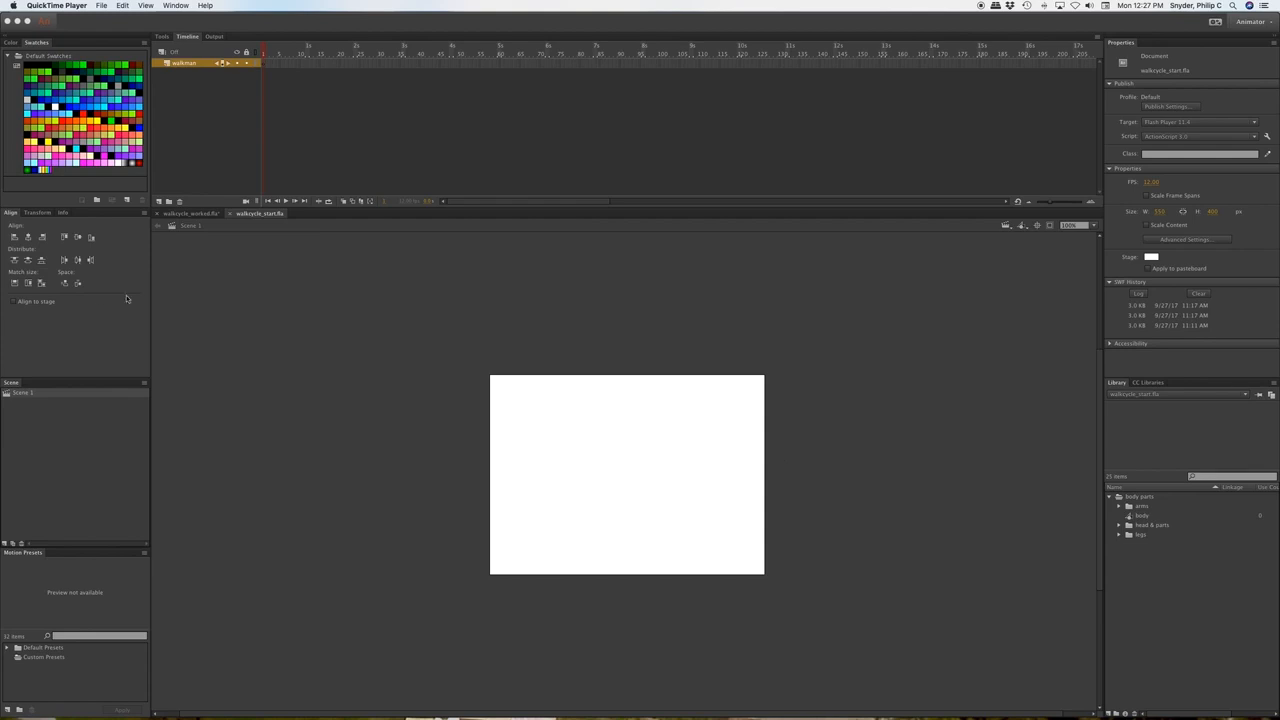
Save the starting file as a working copy named walkcycle_working.fla.
left_click(152, 23)
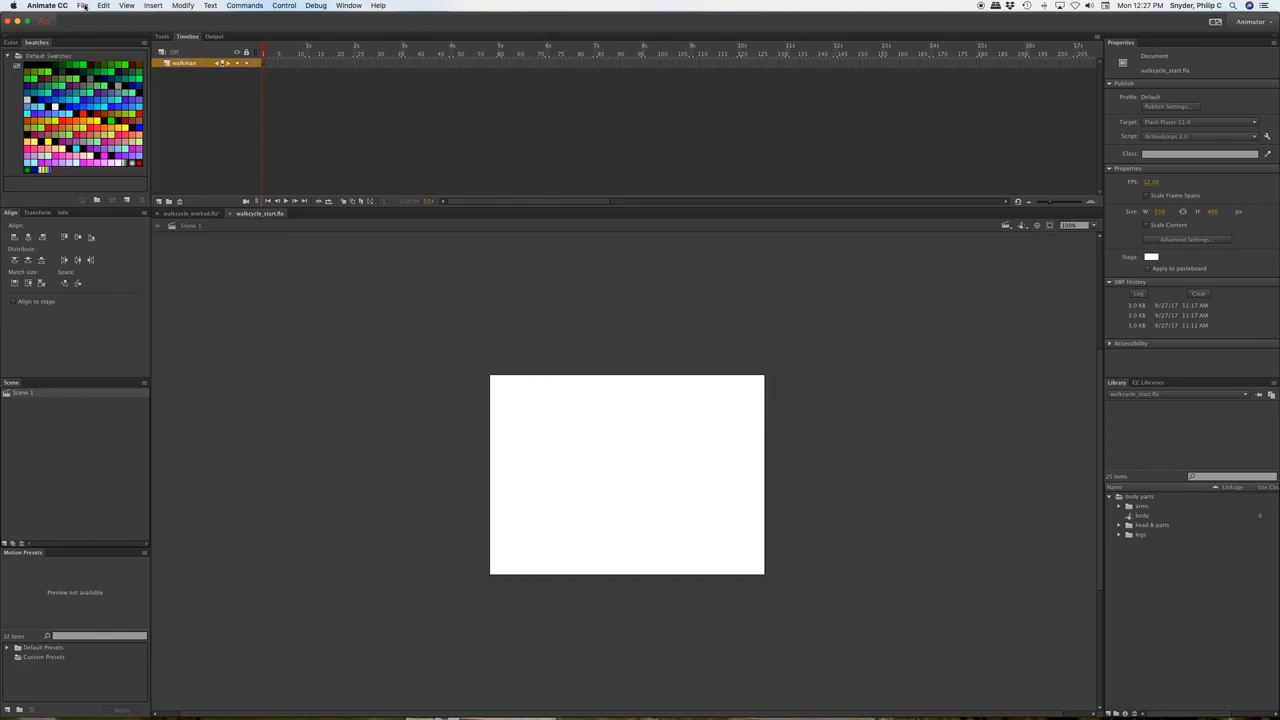
left_click(85, 6)
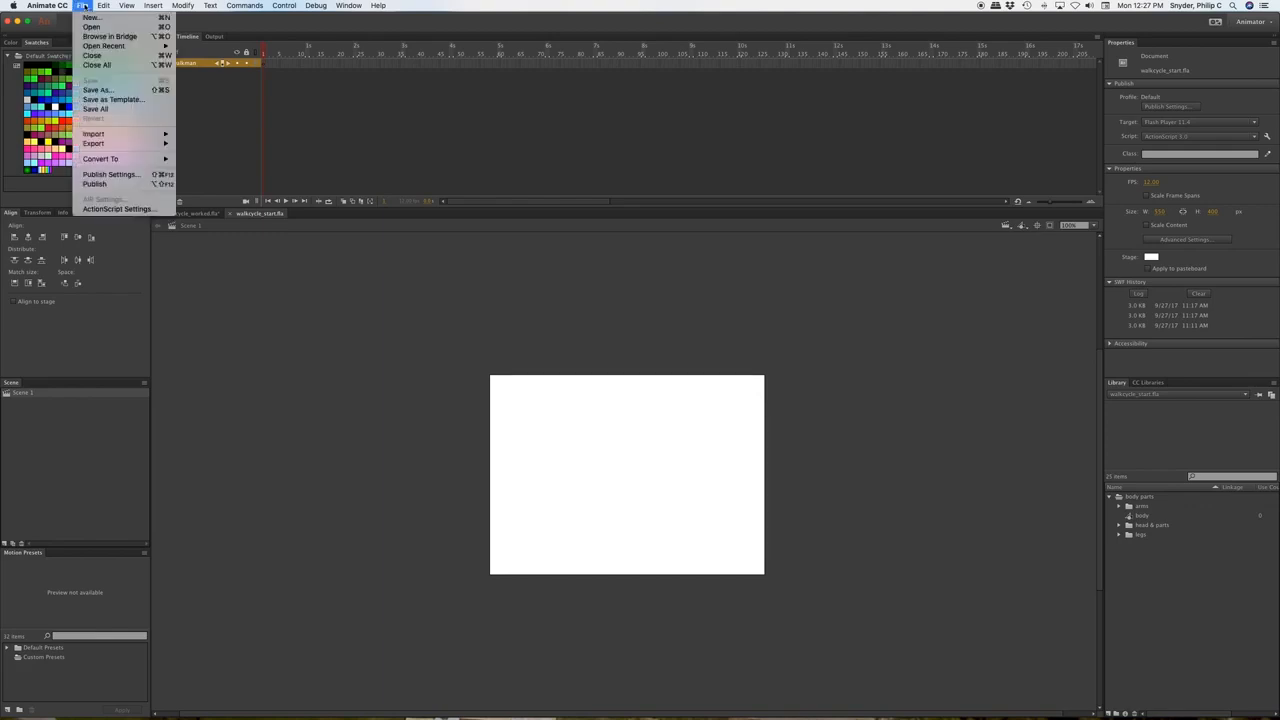
left_click(116, 93)
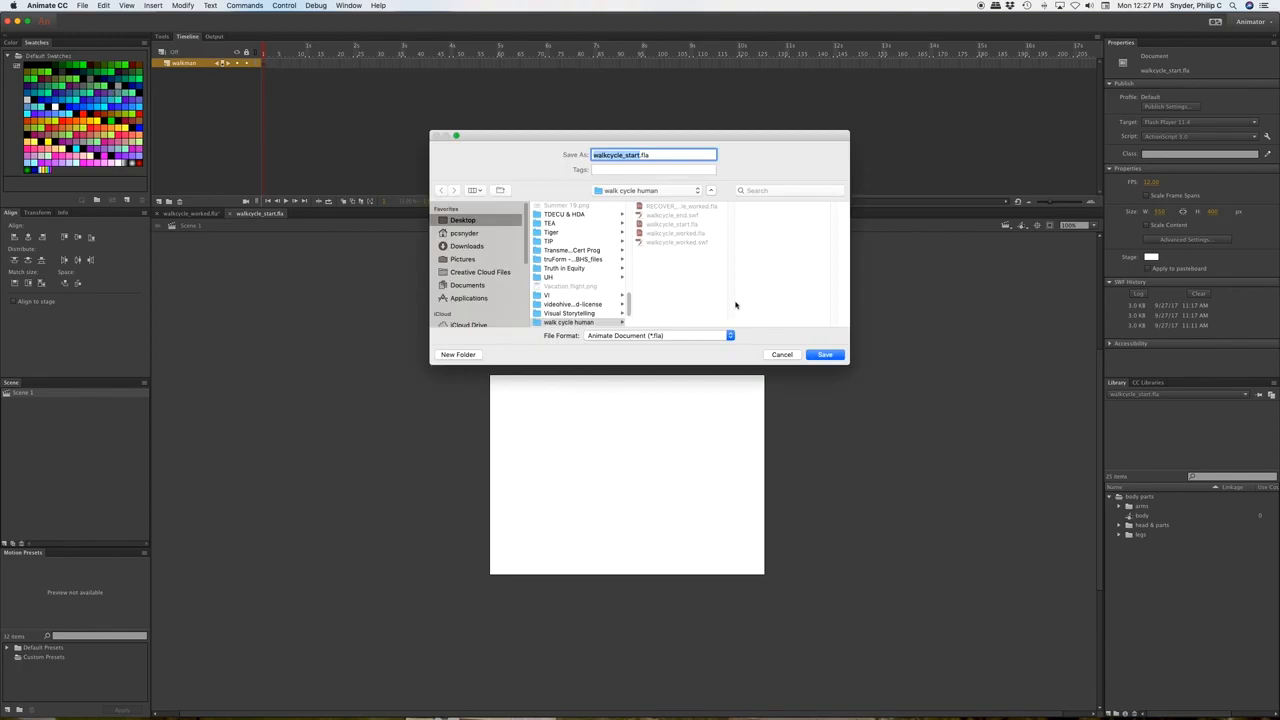
left_click(640, 155)
key("BackSpace")
key("BackSpace")
key("BackSpace")
key("BackSpace")
key("BackSpace")
type("working")
key("Return")
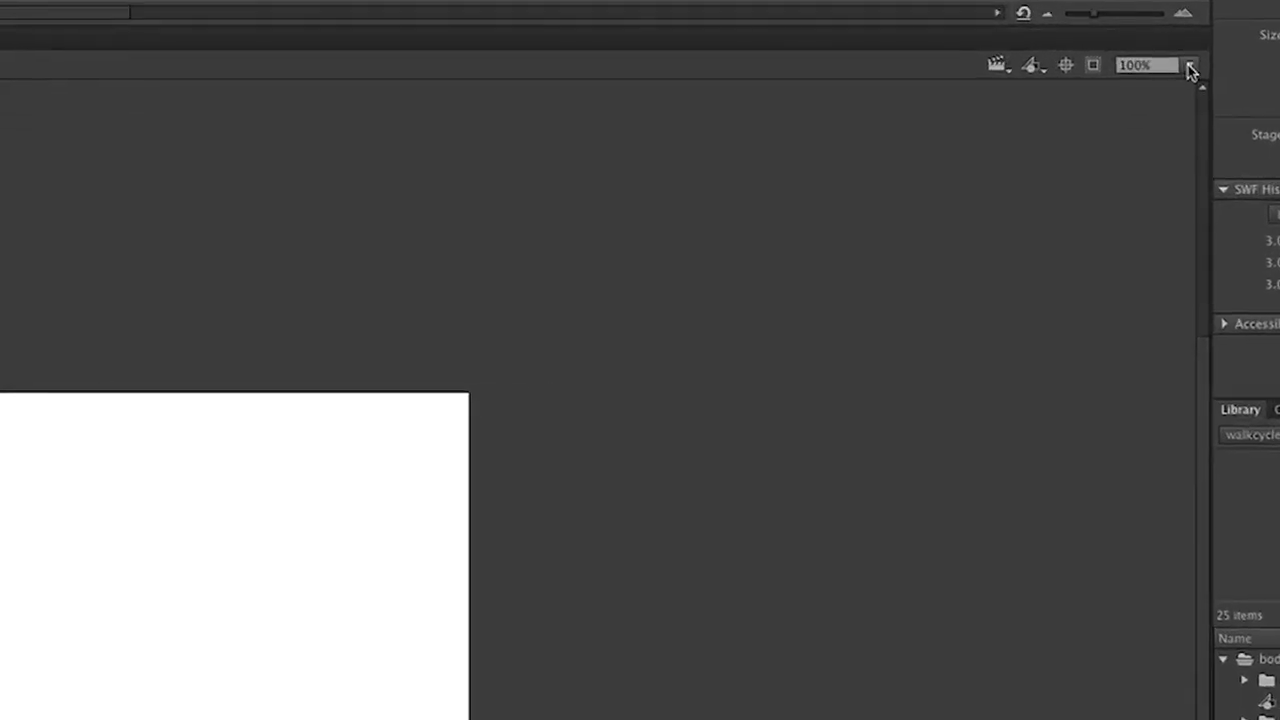
Set the stage magnification to Fit in Window.
left_click(1190, 68)
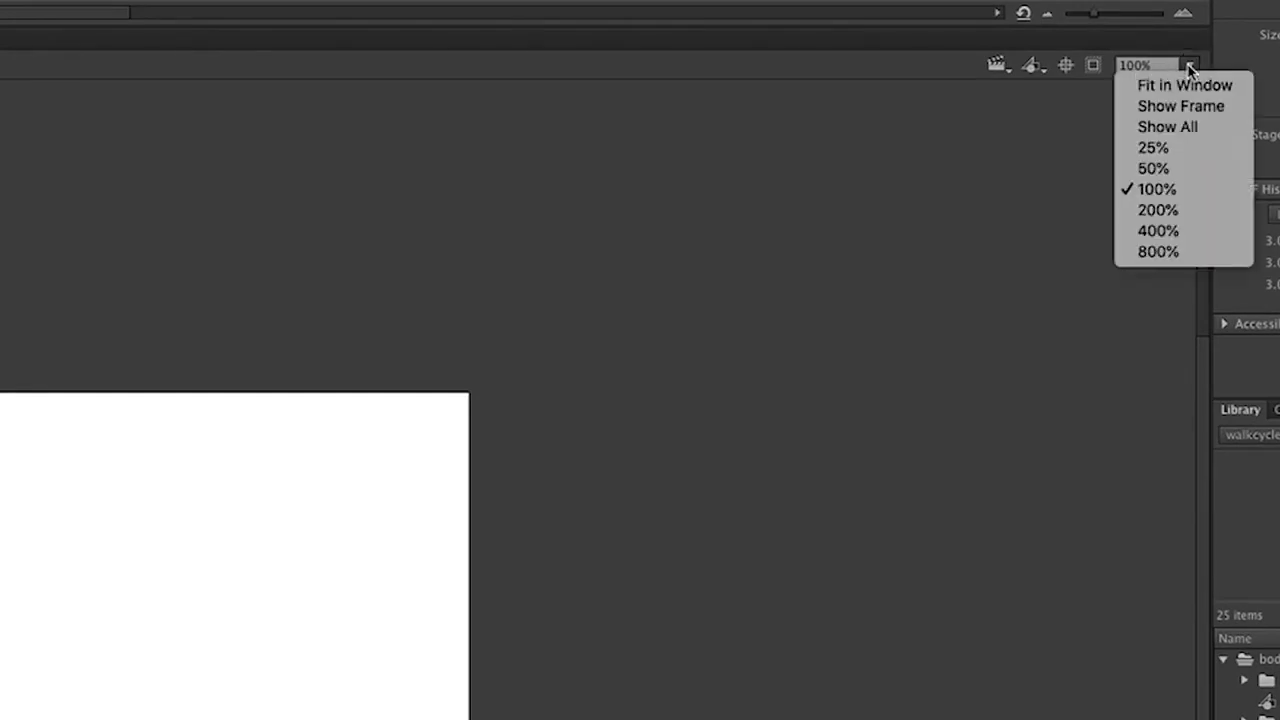
left_click(1190, 90)
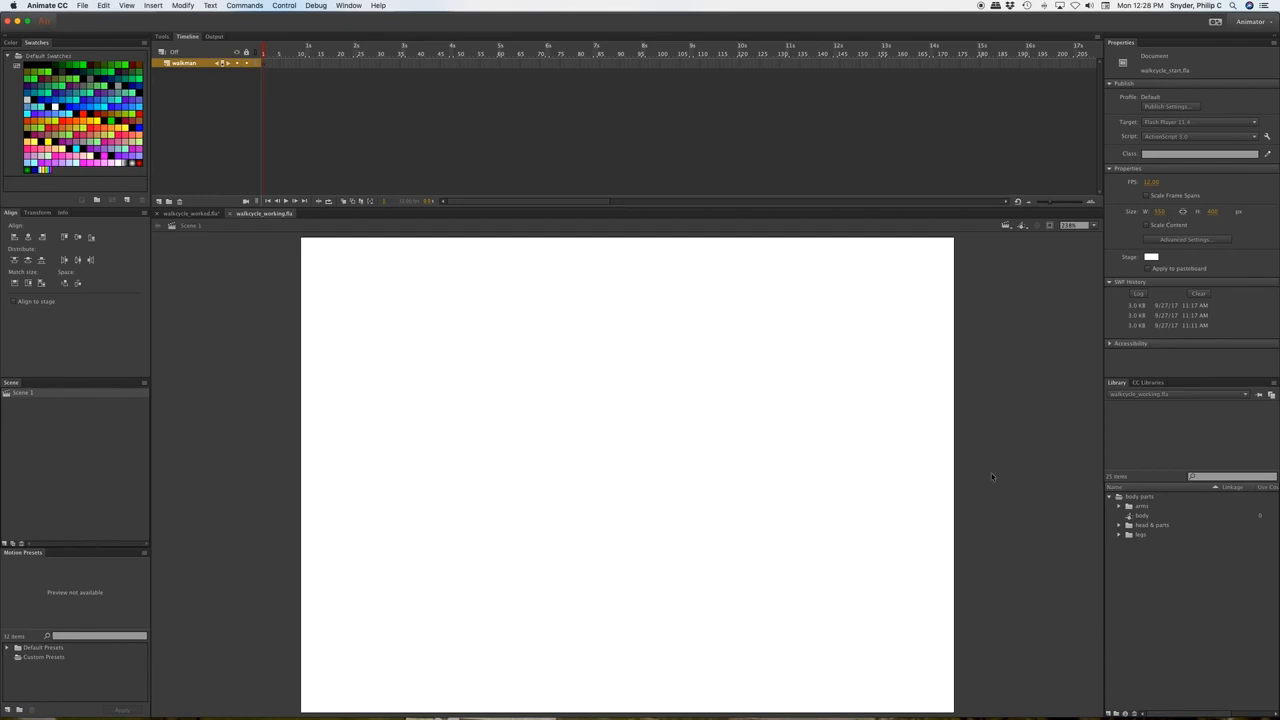
Expand the arms folder and preview arm_l_lower, arm_l_upper, arm_r_lower, arm_r_upper and arm-r-whole.
left_click(1120, 509)
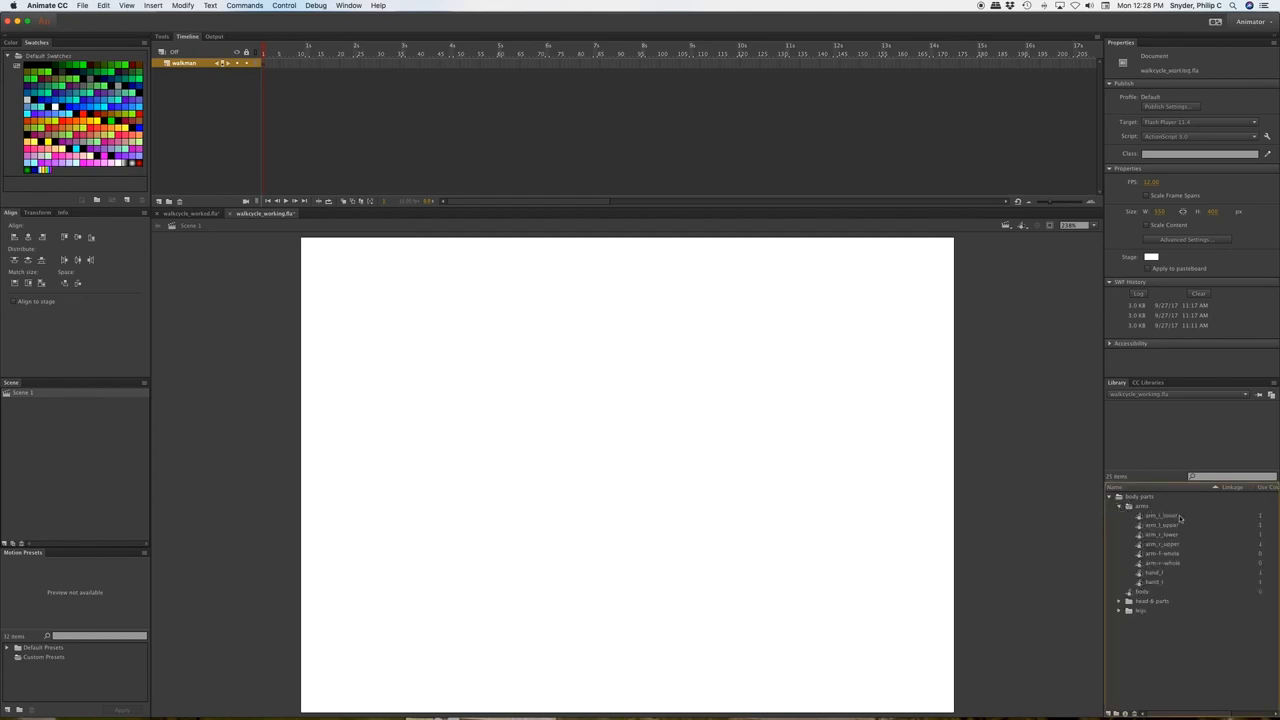
left_click(1154, 516)
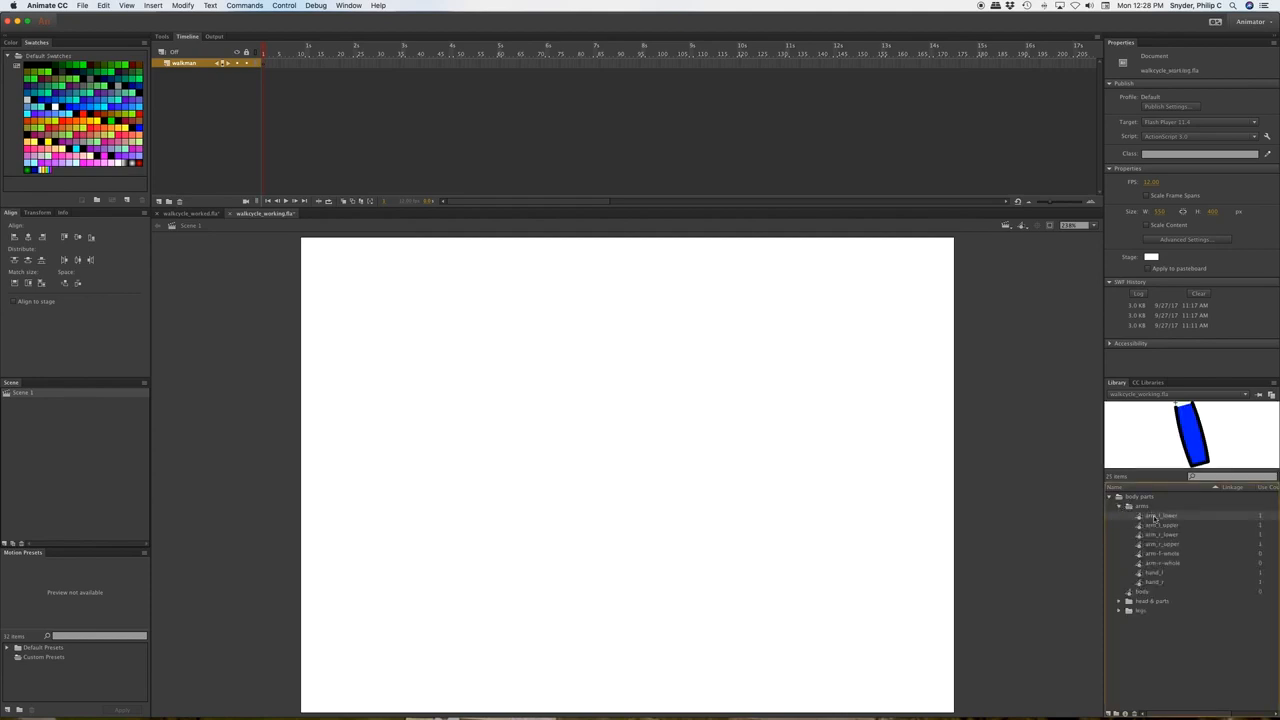
key("Down")
key("Down")
key("Down")
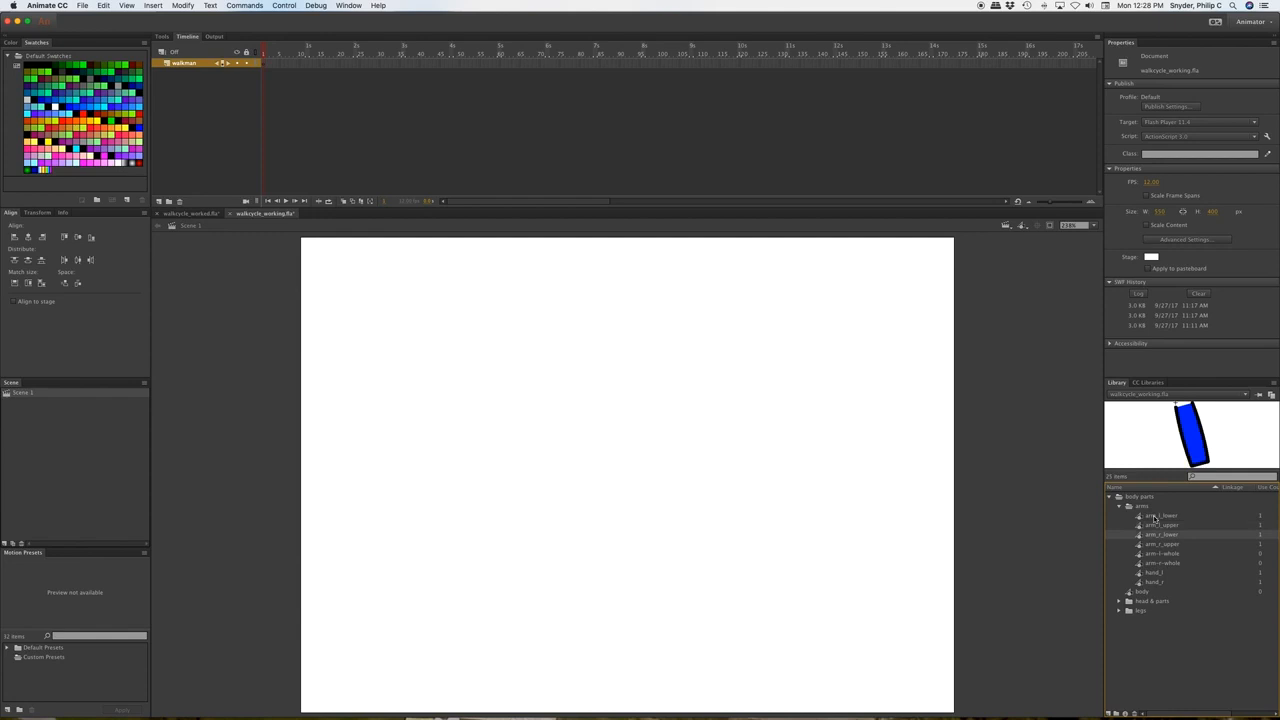
key("Down")
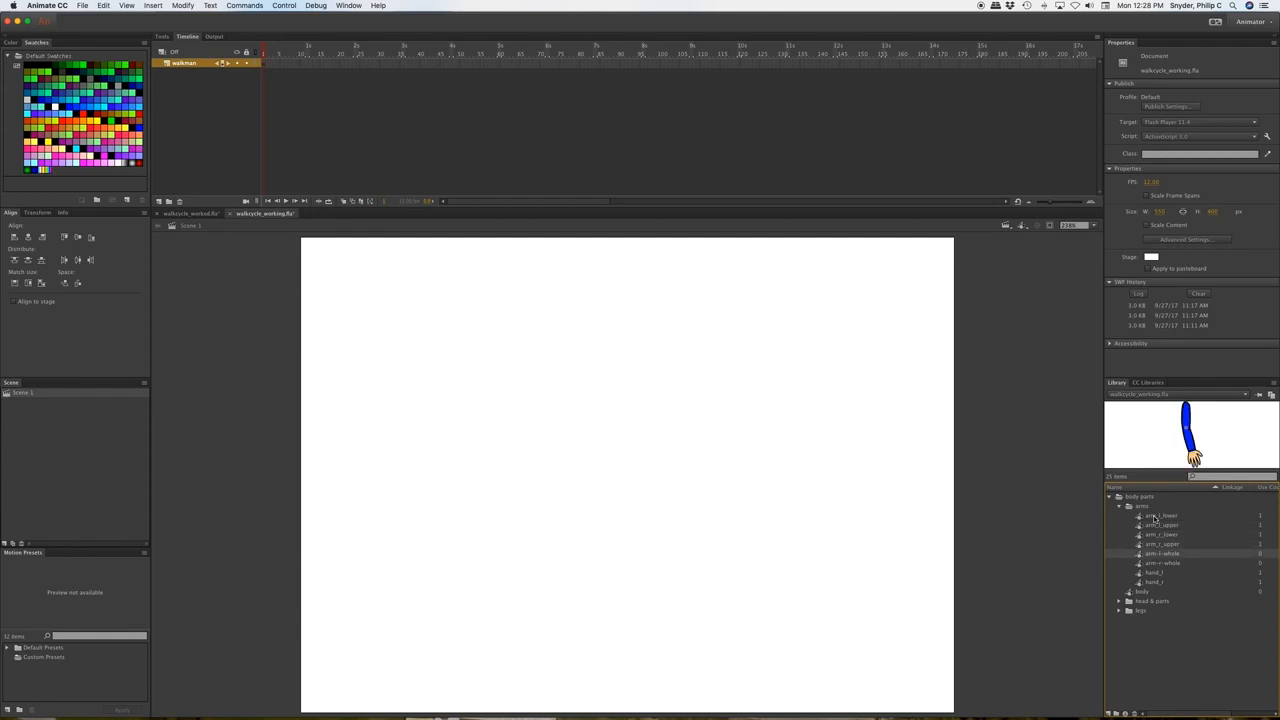
left_click(1155, 517)
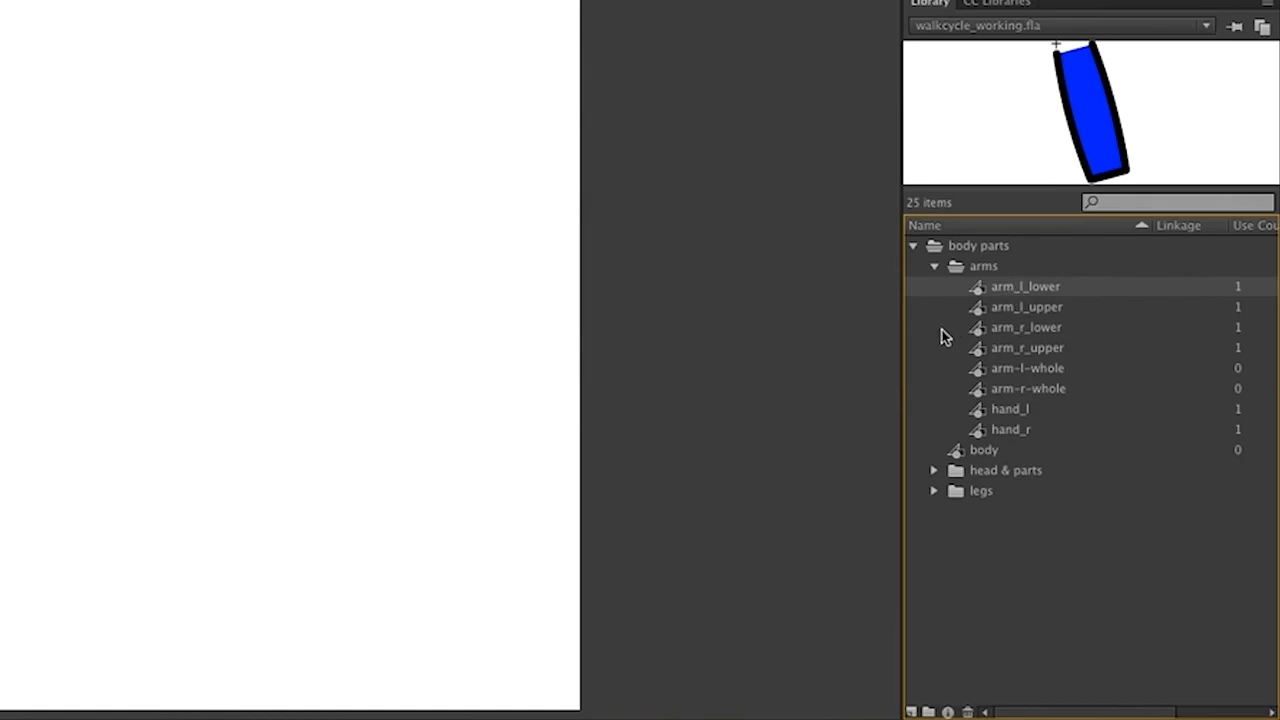
key("Down")
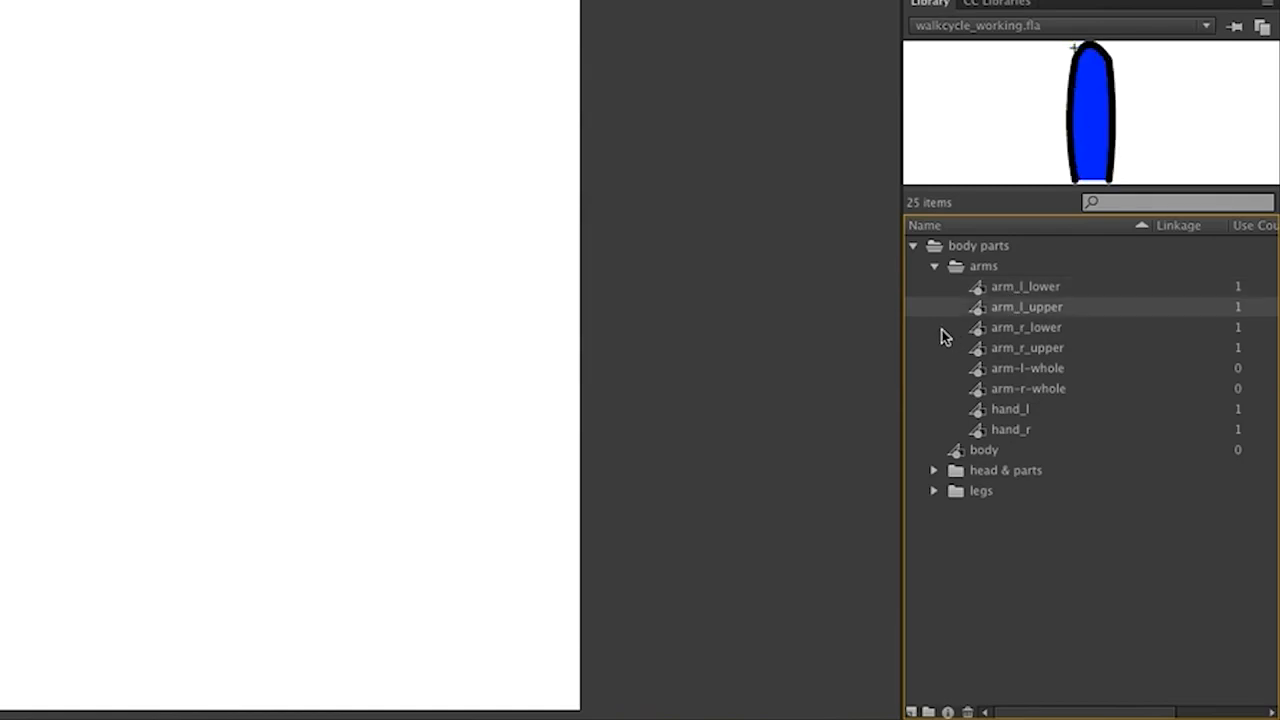
key("Down")
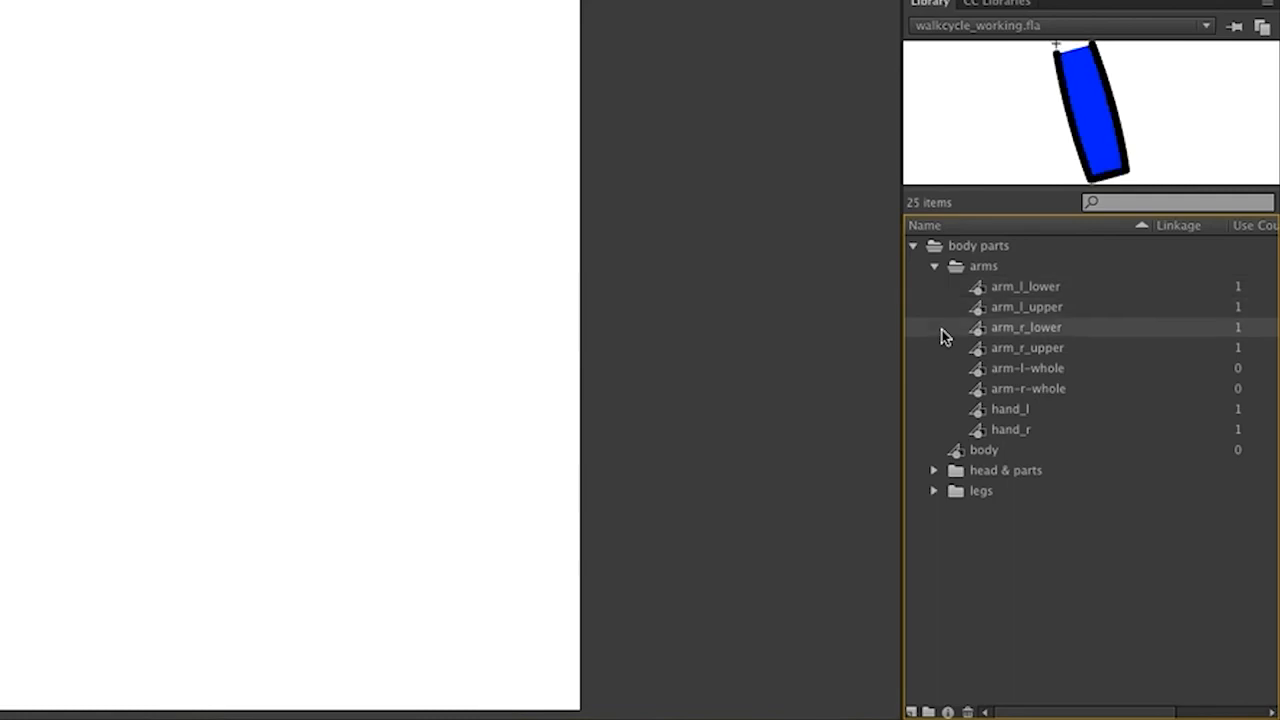
key("Down")
key("Down")
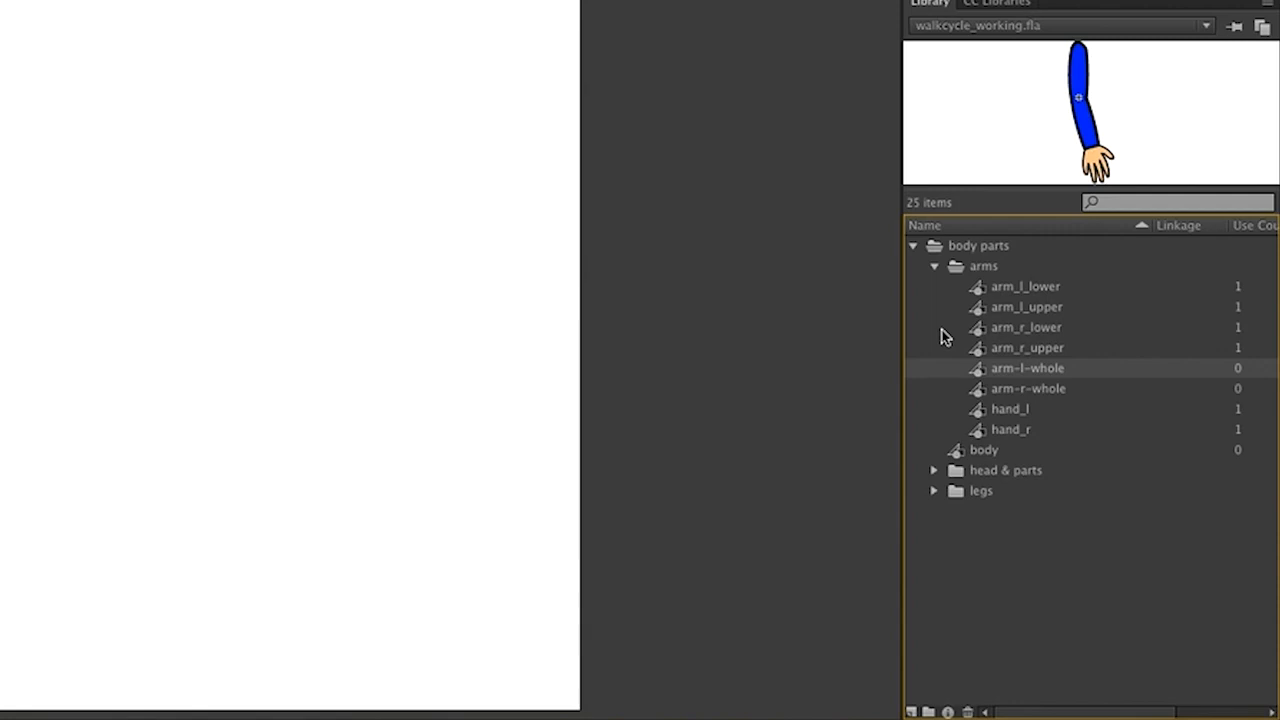
key("Down")
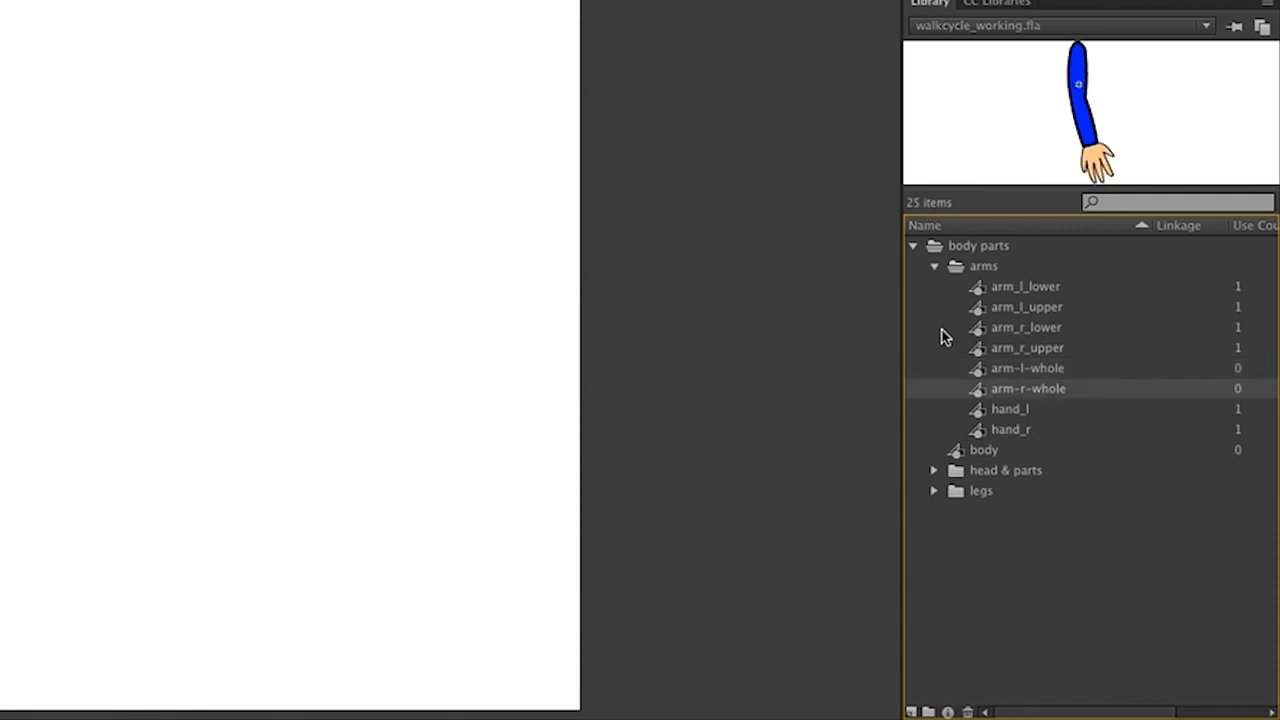
Preview the hand_l, hand_r and body symbols.
left_click(986, 416)
key("Down")
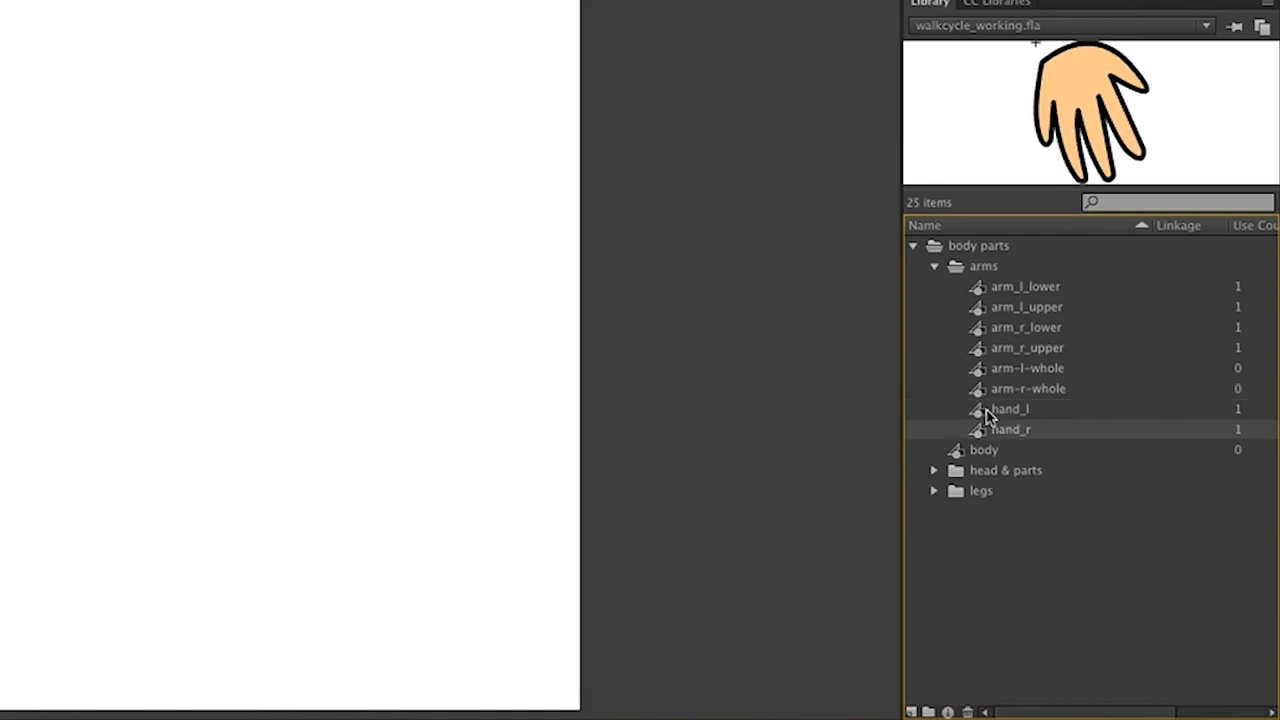
left_click(956, 456)
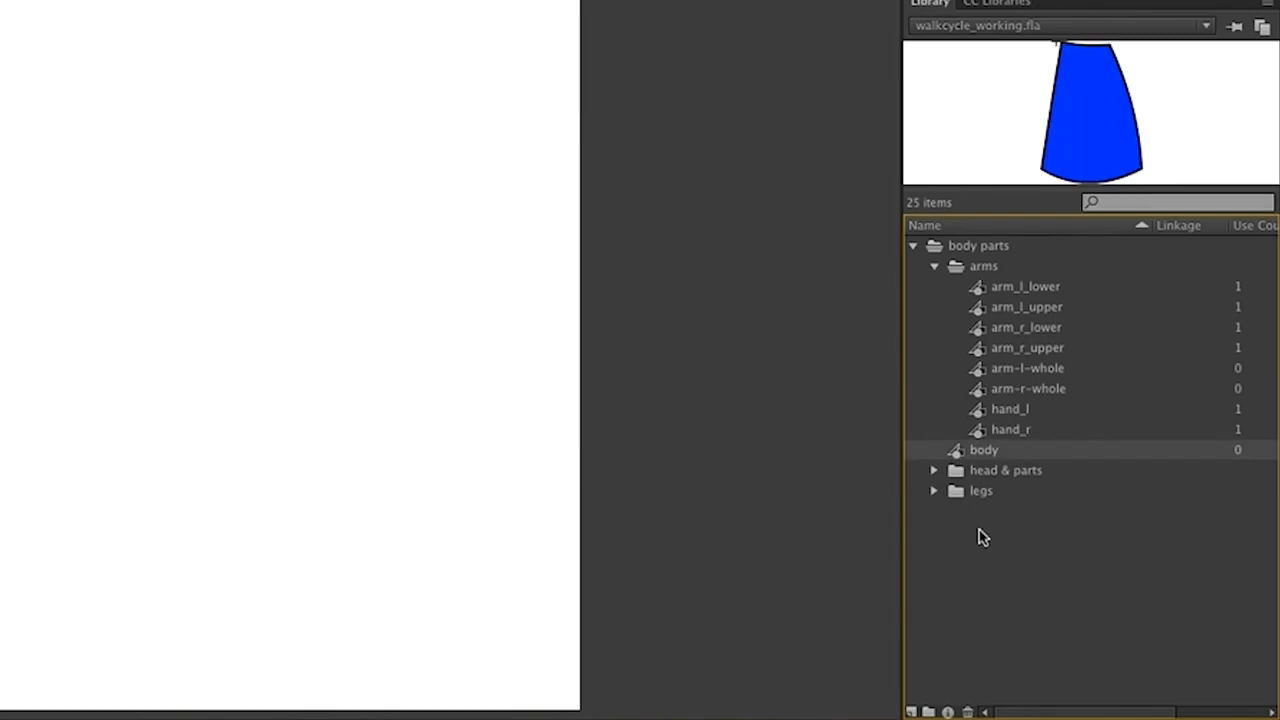
Preview eyes, head, head-complete and mouth_1 in head & parts, then expand the legs folder.
left_click(934, 471)
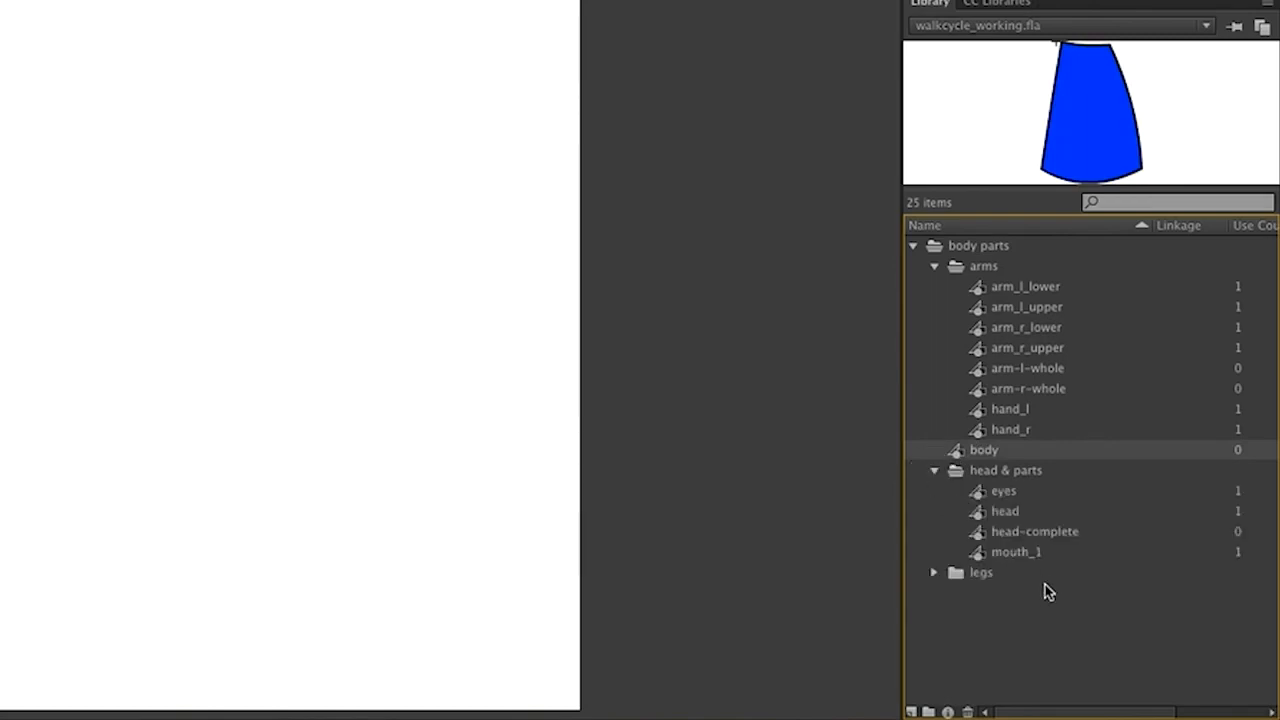
left_click(983, 499)
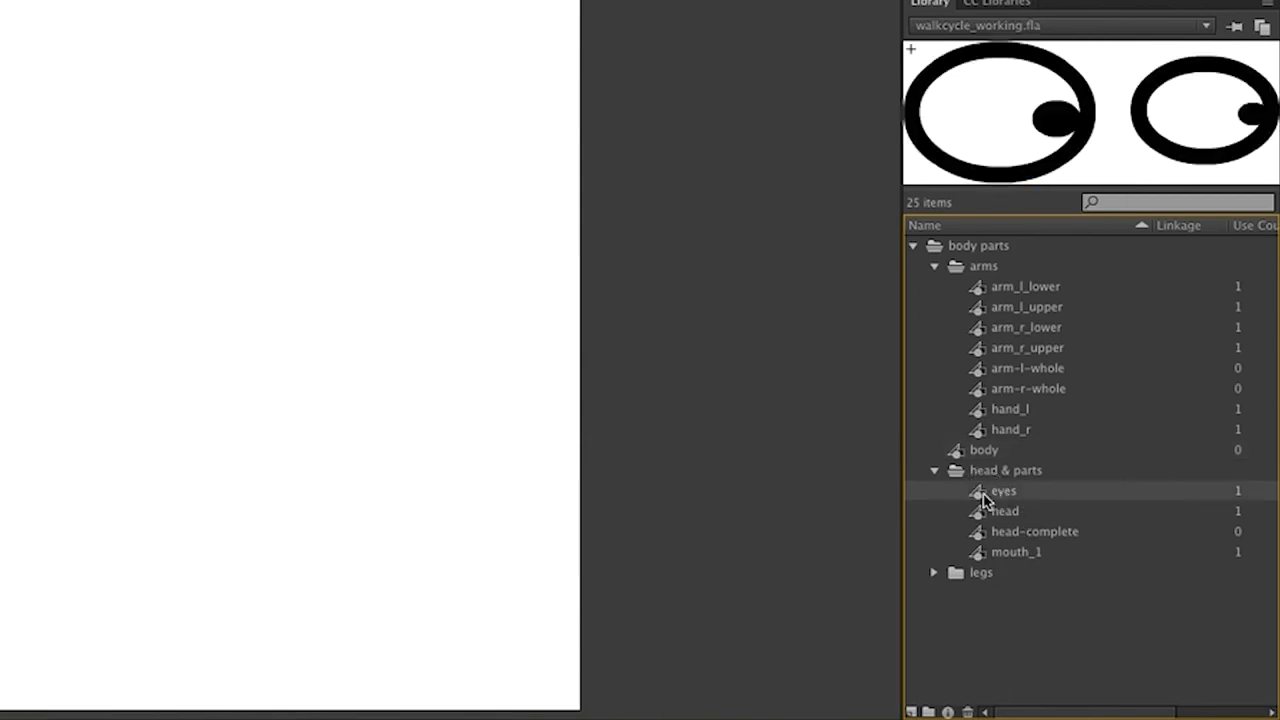
left_click(985, 514)
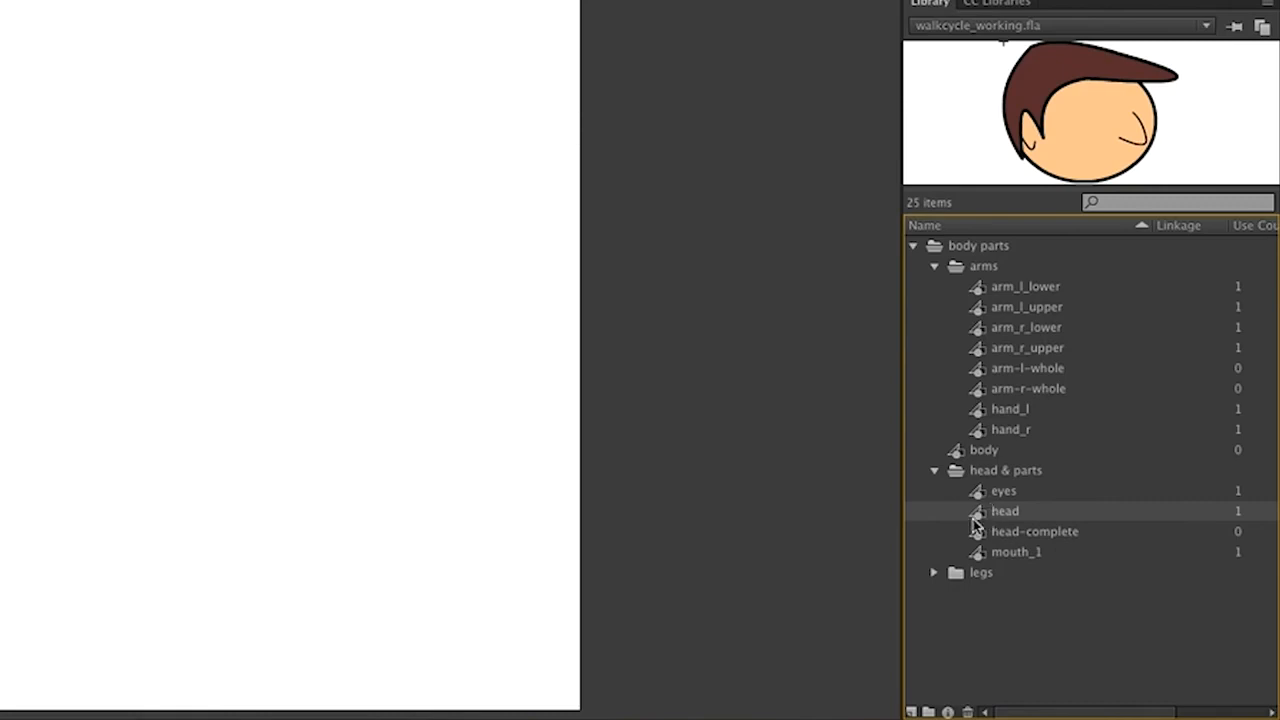
left_click(982, 540)
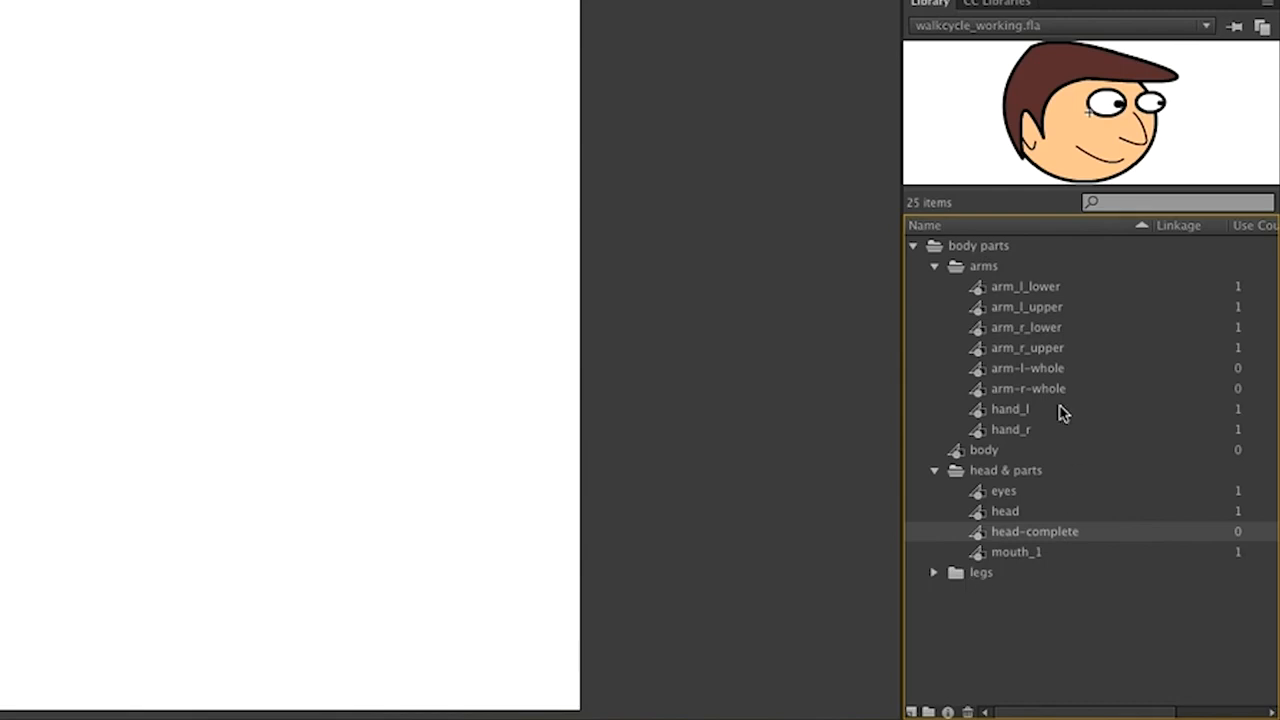
left_click(978, 556)
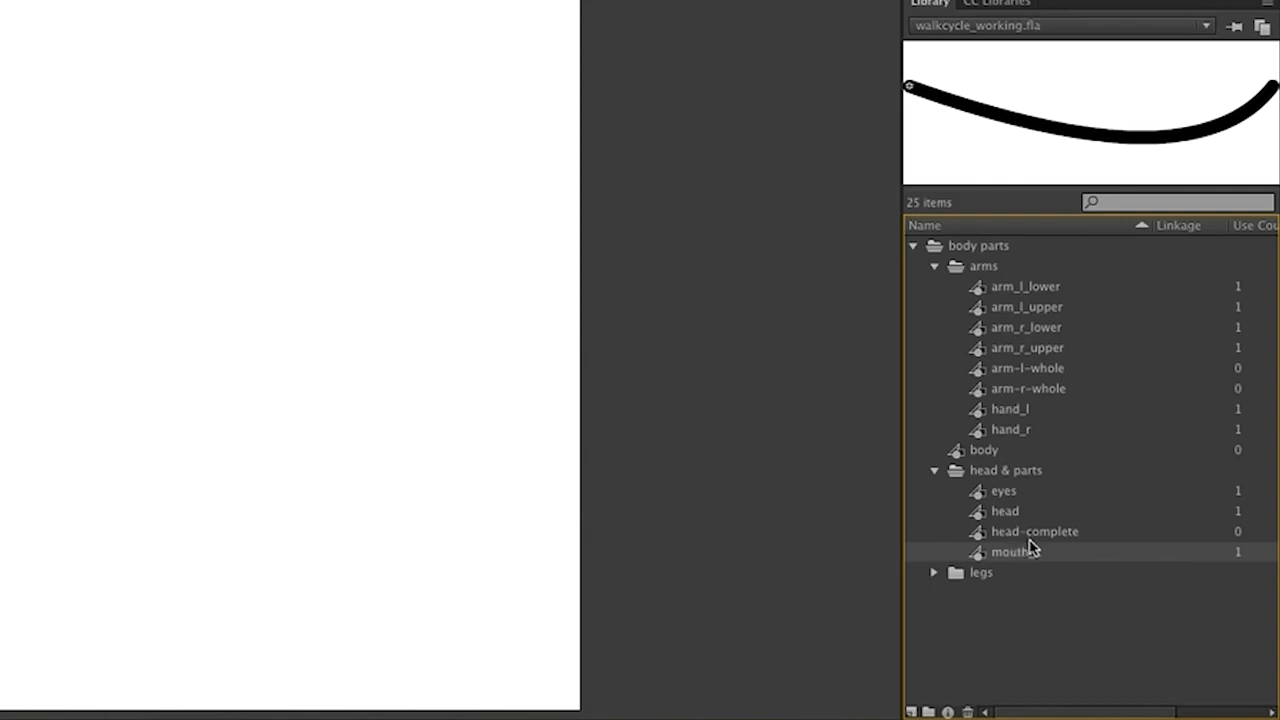
left_click(935, 575)
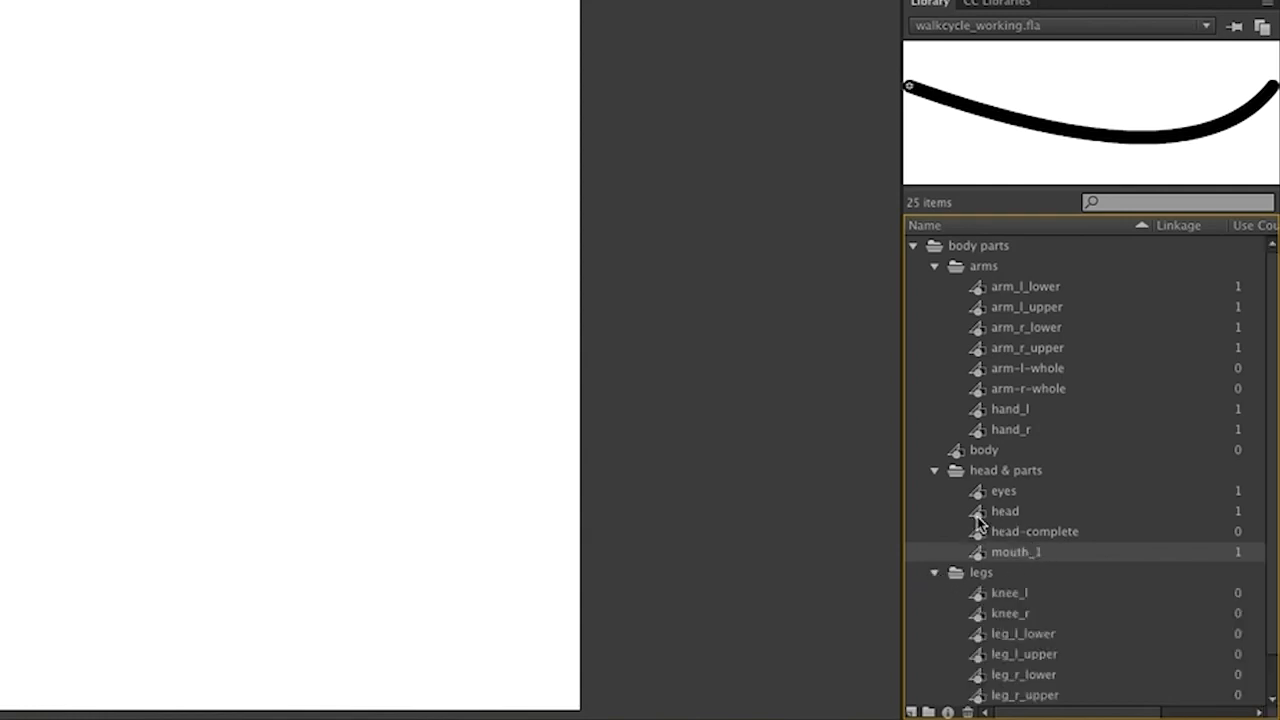
left_click(935, 471)
left_click(1002, 512)
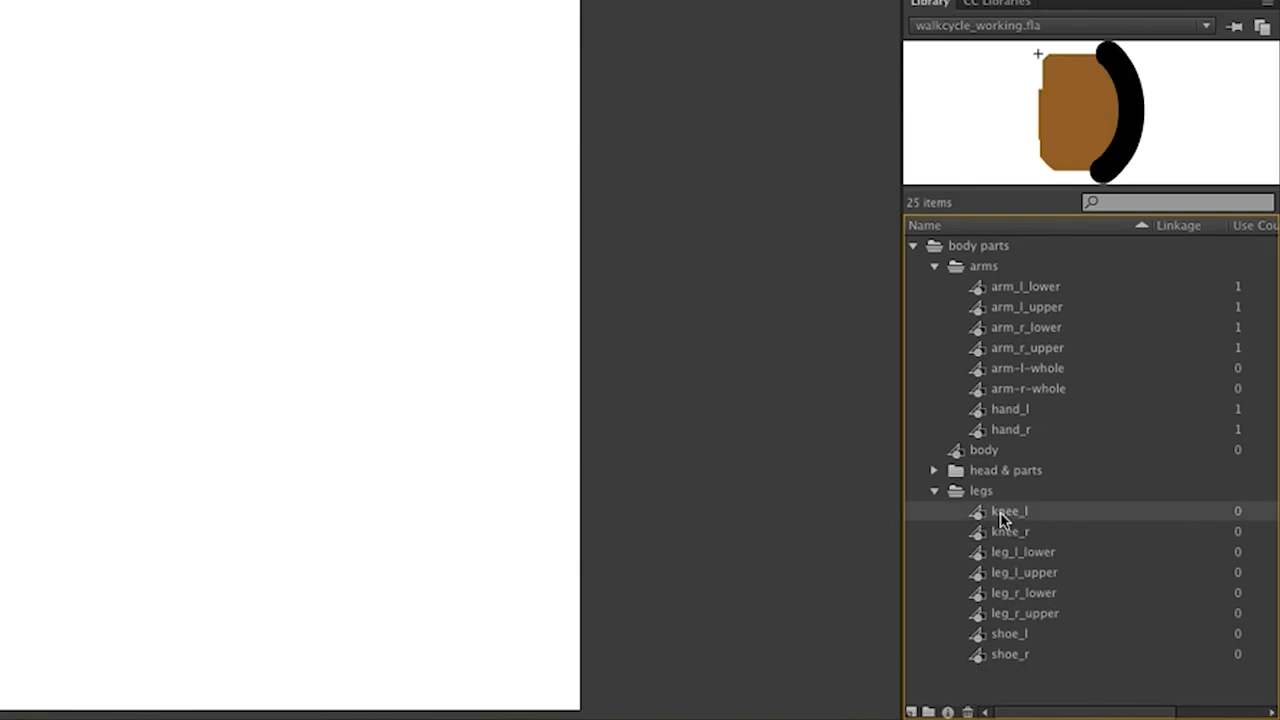
key("Down")
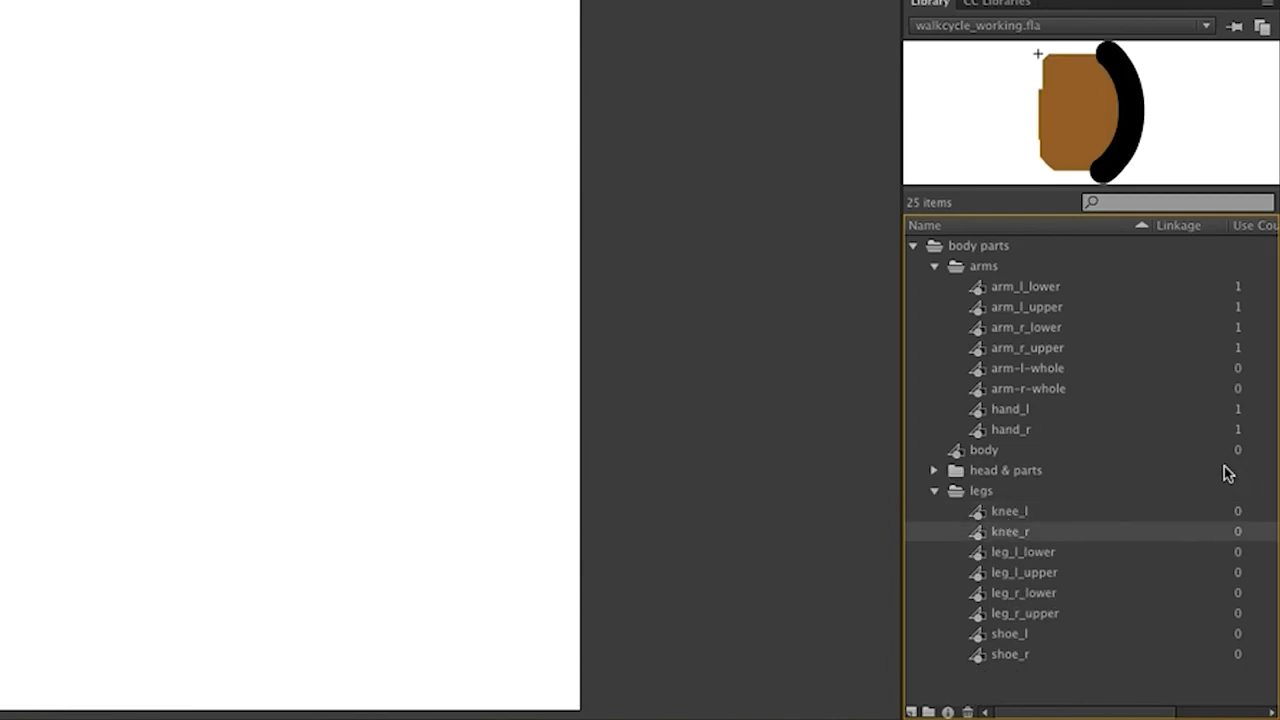
key("Down")
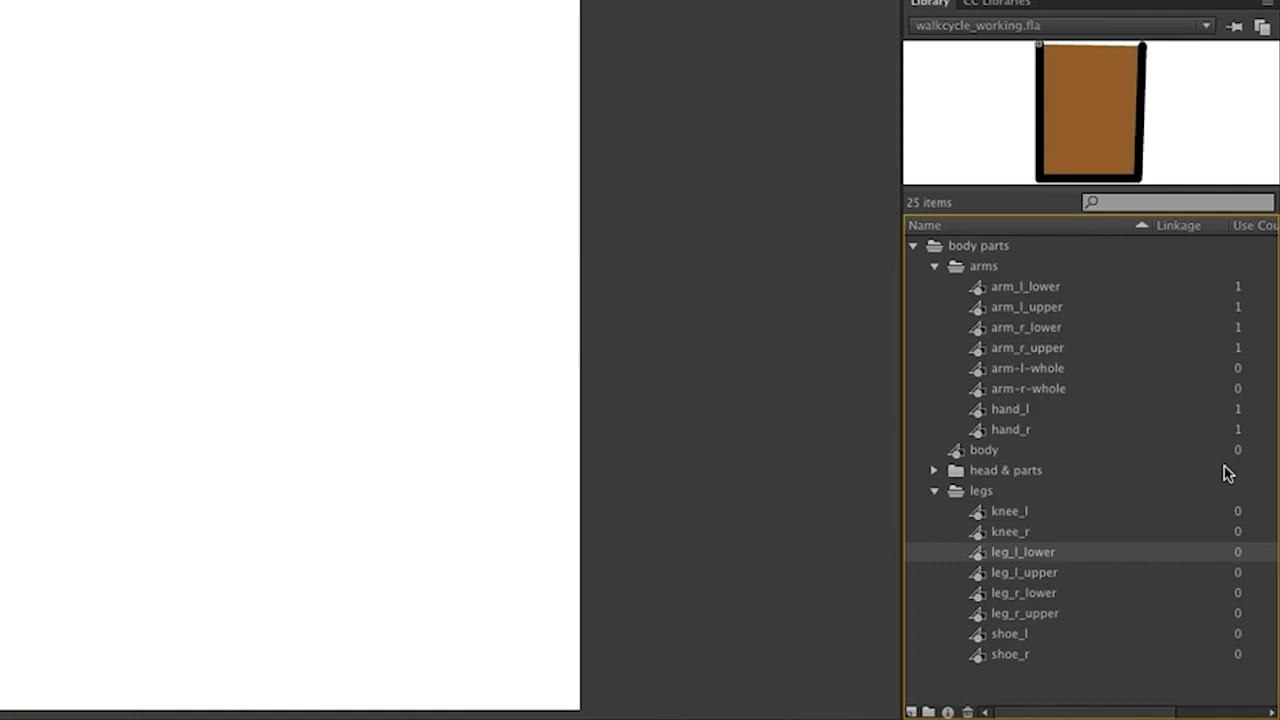
key("Up")
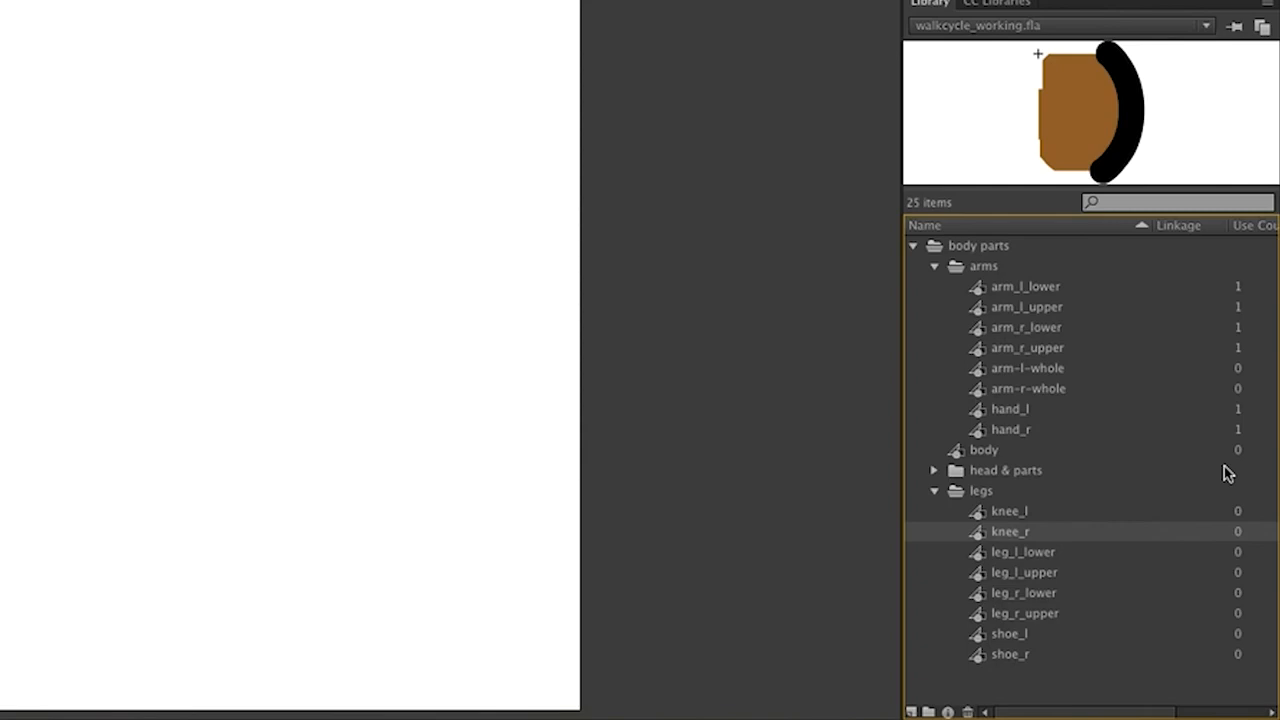
key("Down")
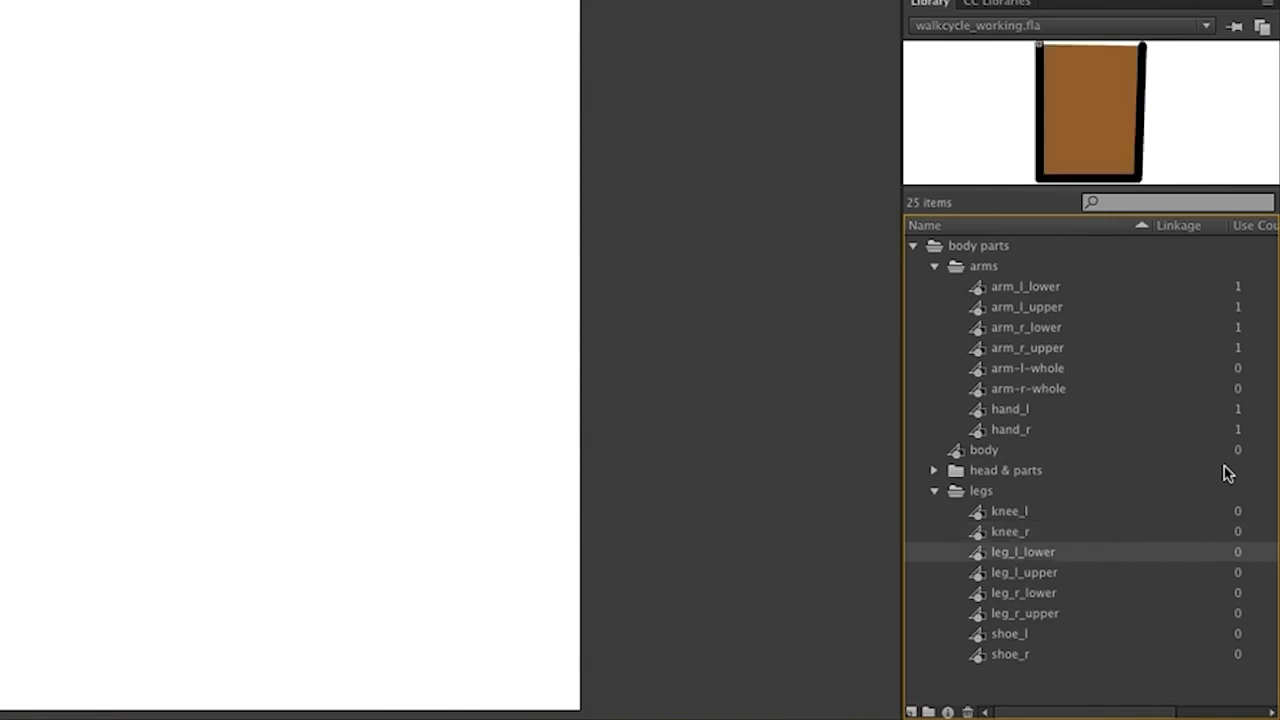
key("Down")
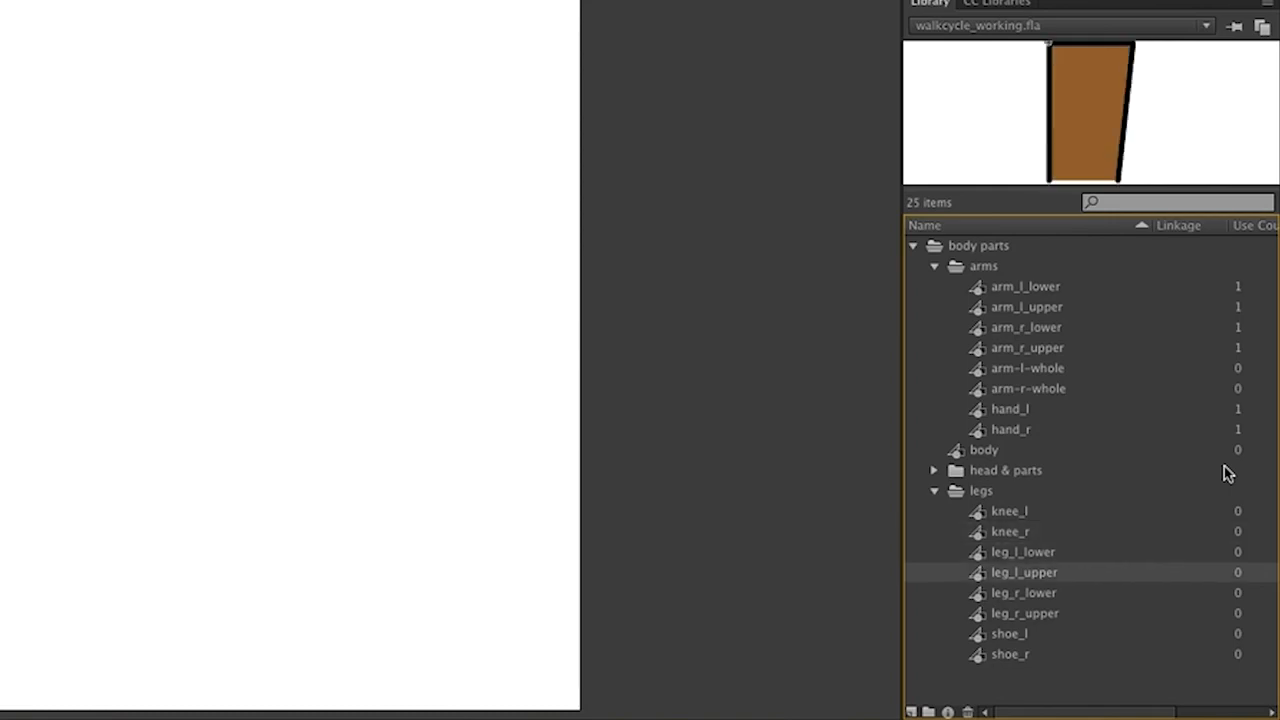
key("Down")
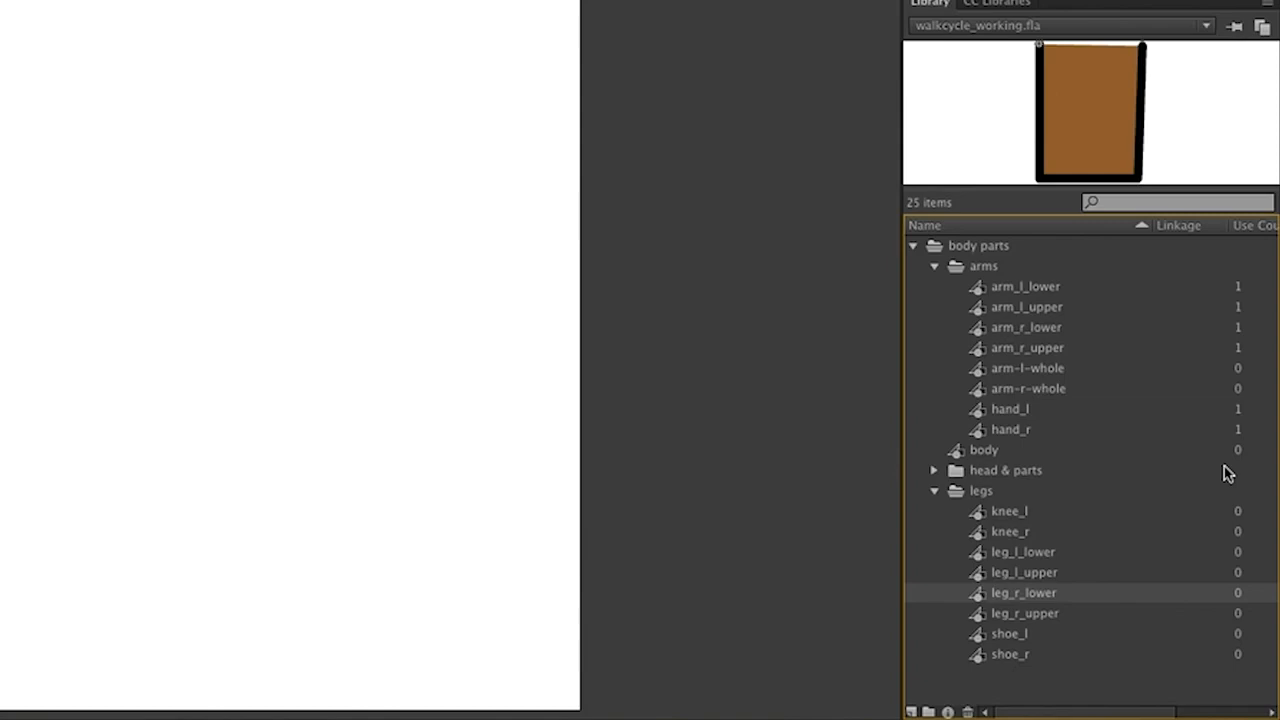
key("Down")
key("Down")
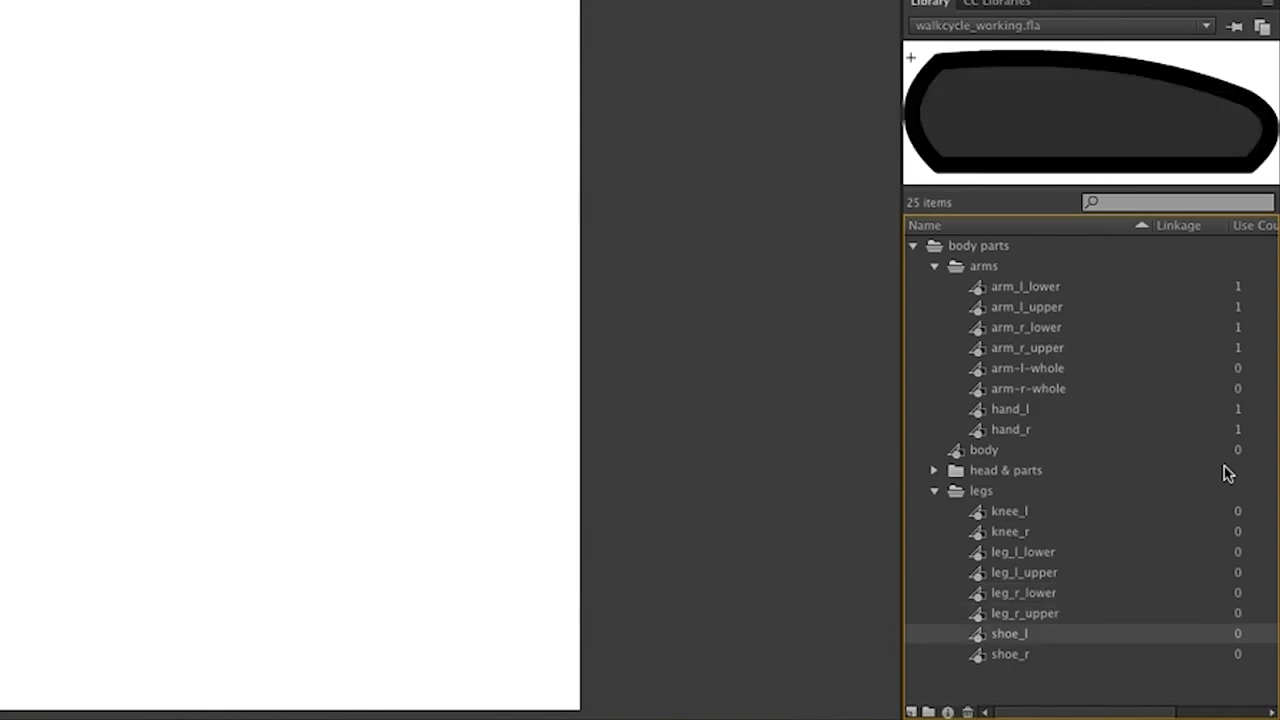
key("Down")
key("Up")
key("Down")
key("Up")
key("Up")
key("Up")
key("Up")
key("Up")
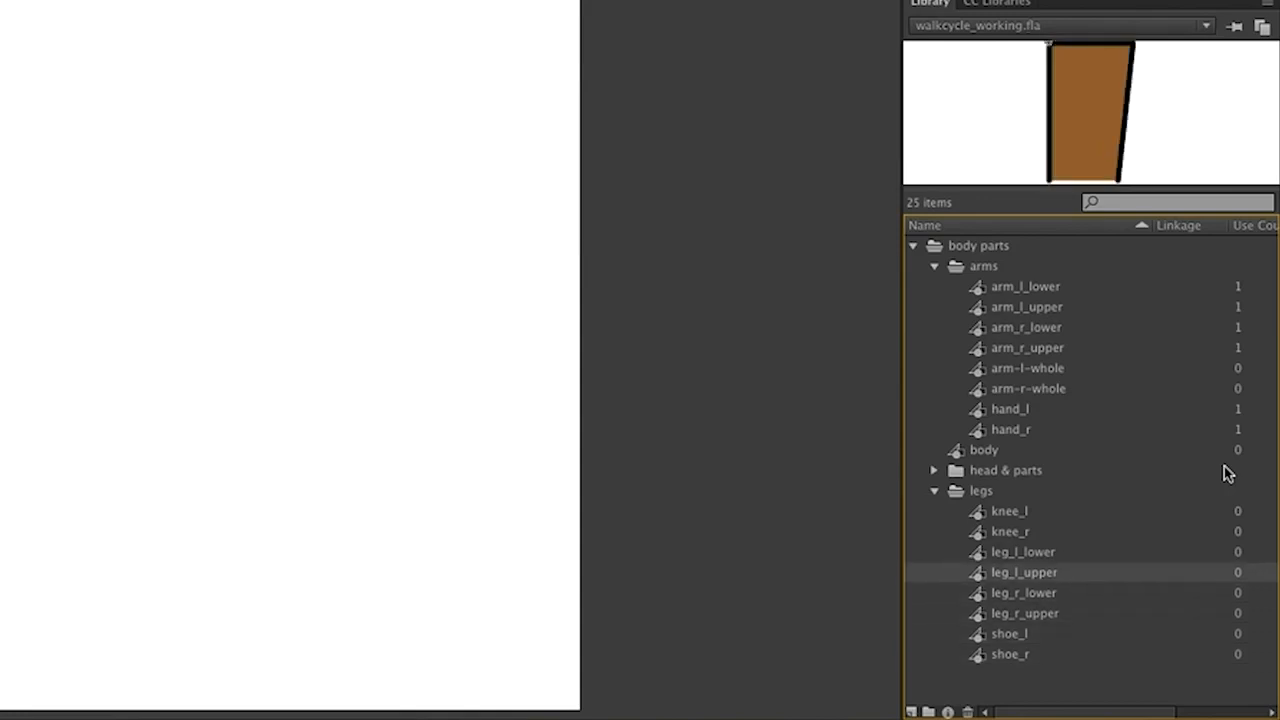
key("Up")
key("Up")
key("Up")
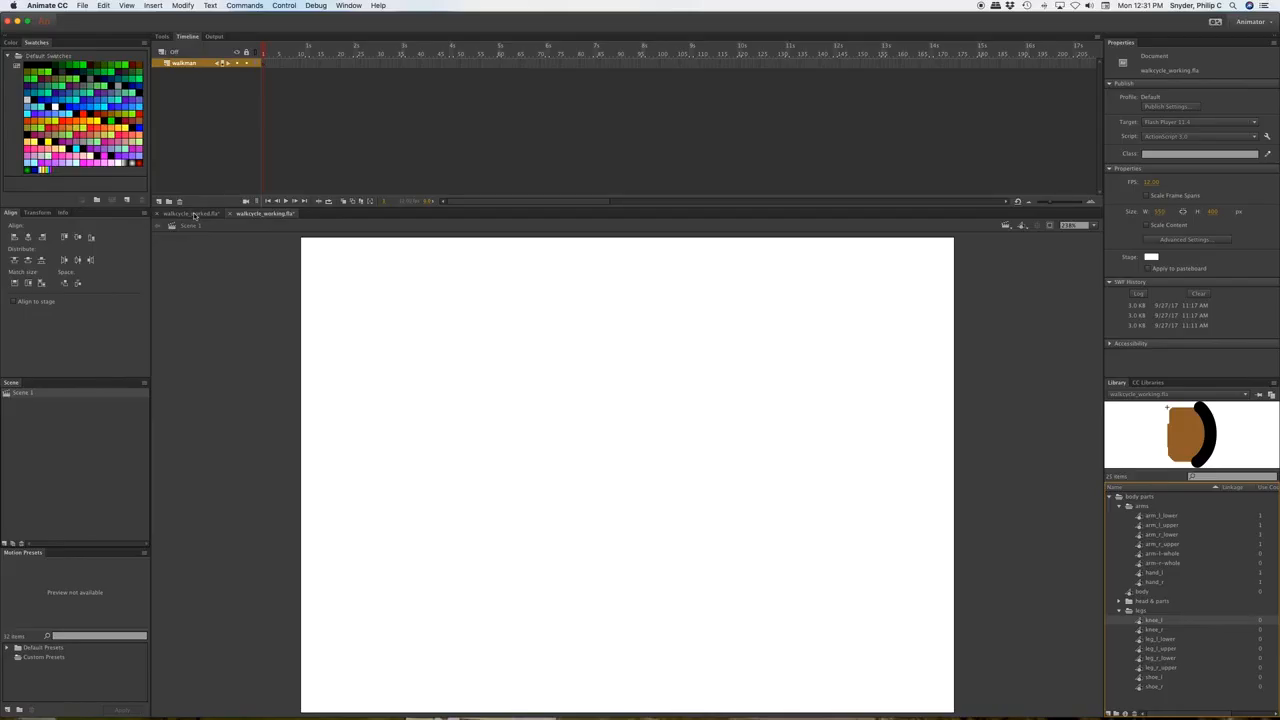
Switch to walkcycle_worked.fla and test-play its finished walk cycle.
left_click(192, 214)
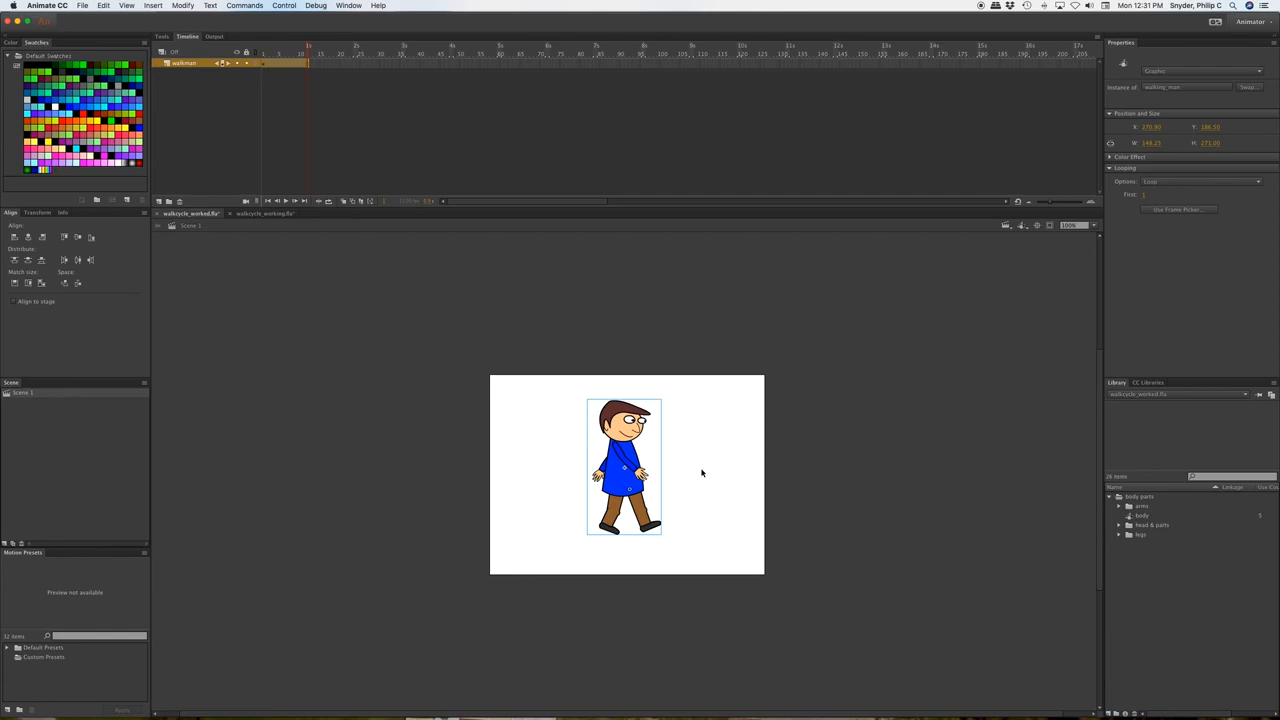
key("super+Return")
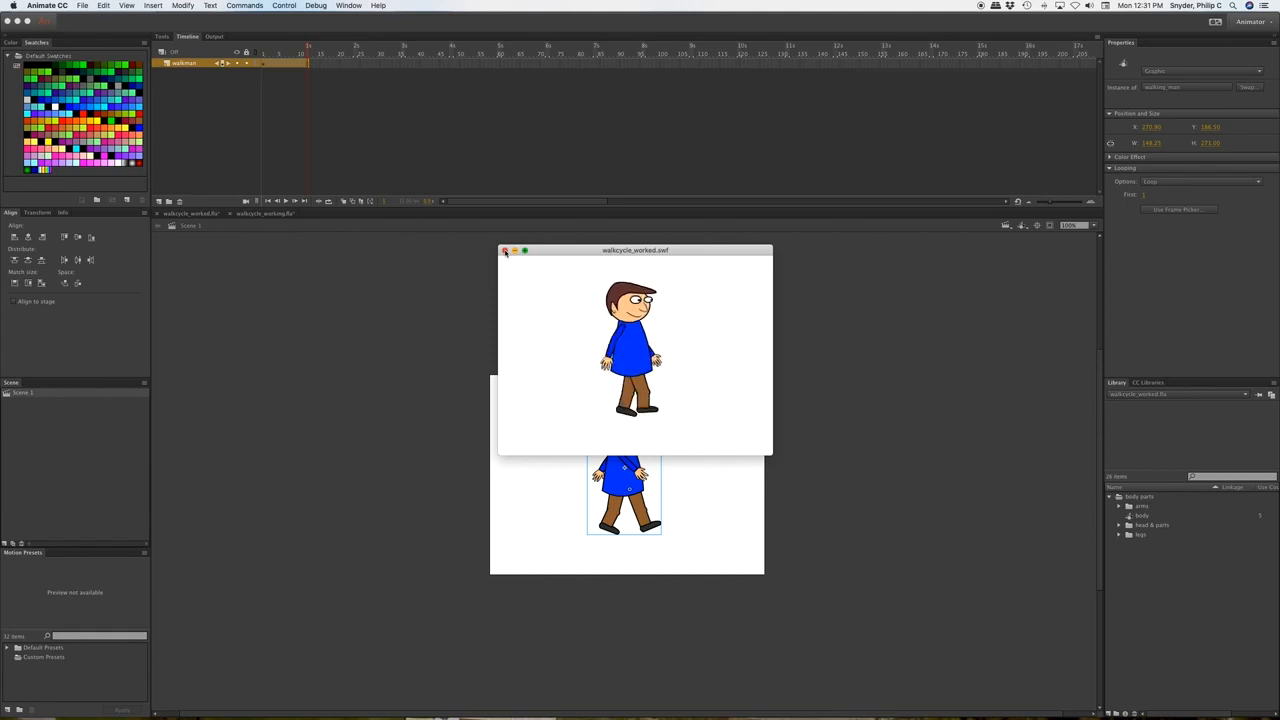
left_click(505, 251)
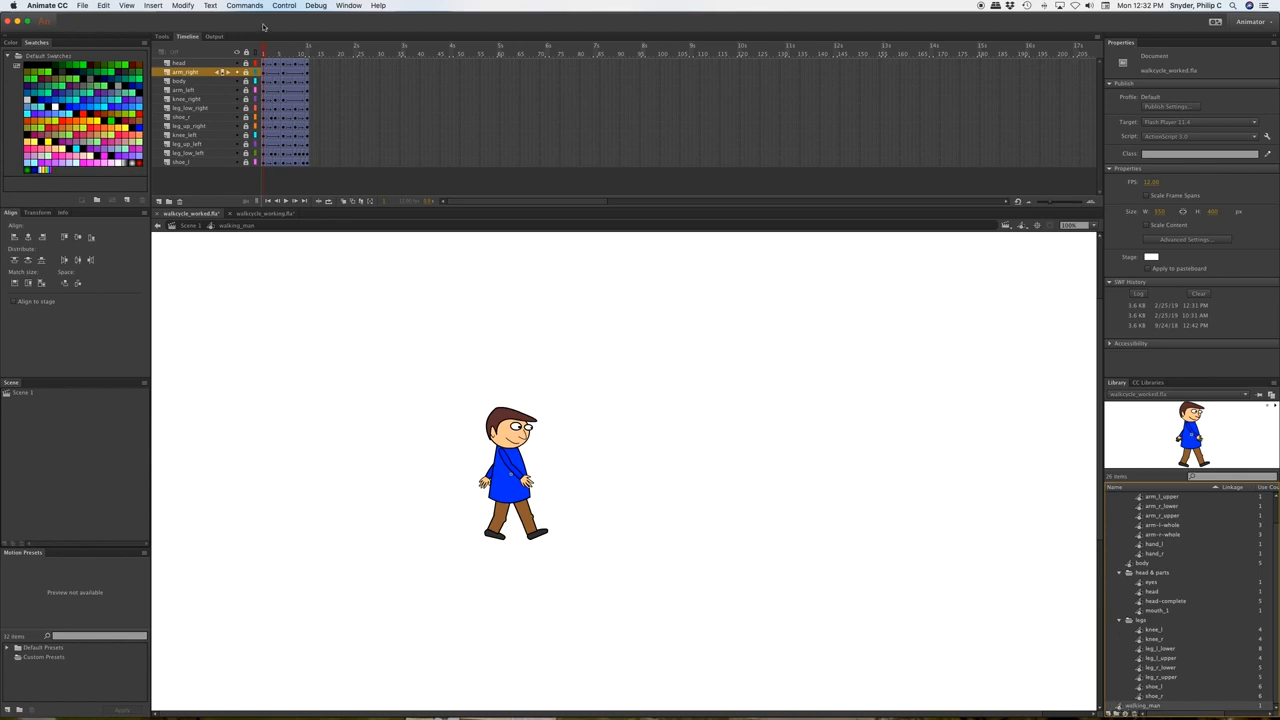
Scrub and play the finished walk cycle's keyframes, then return to walkcycle_working.fla.
mouse_move(265, 52)
left_mouse_down()
mouse_move(312, 50)
mouse_move(262, 51)
left_mouse_up()
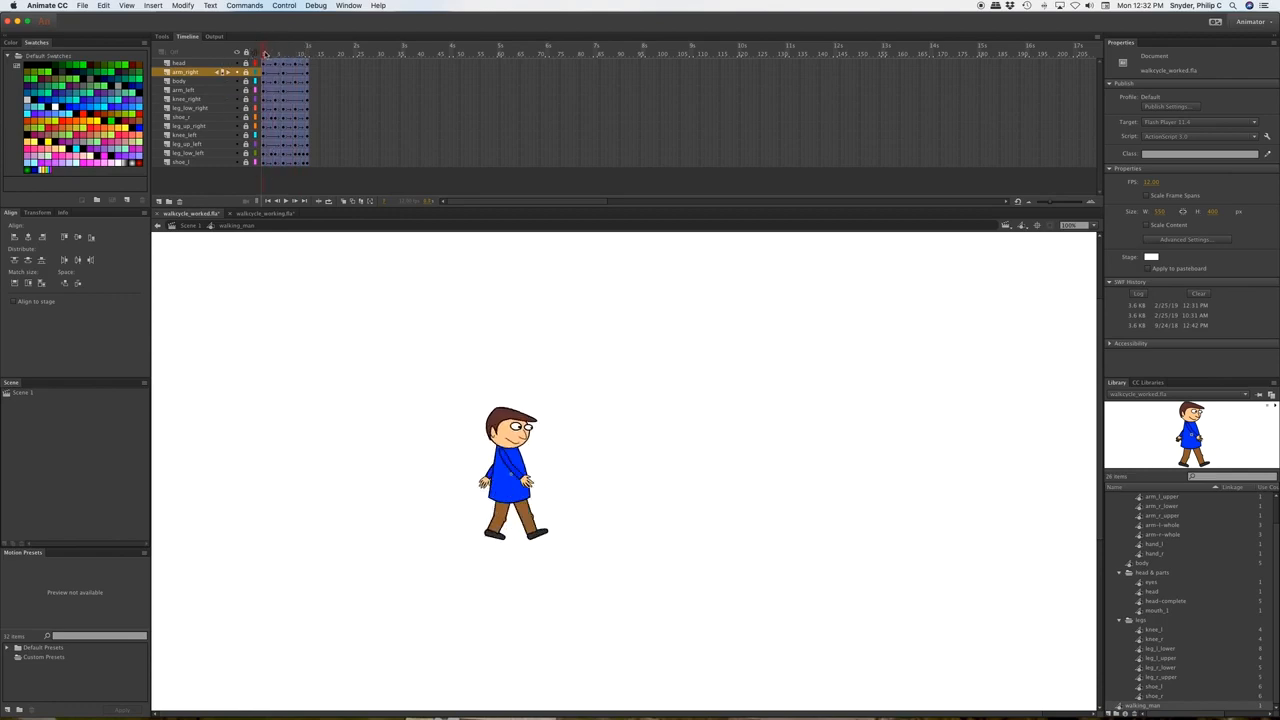
key("Return")
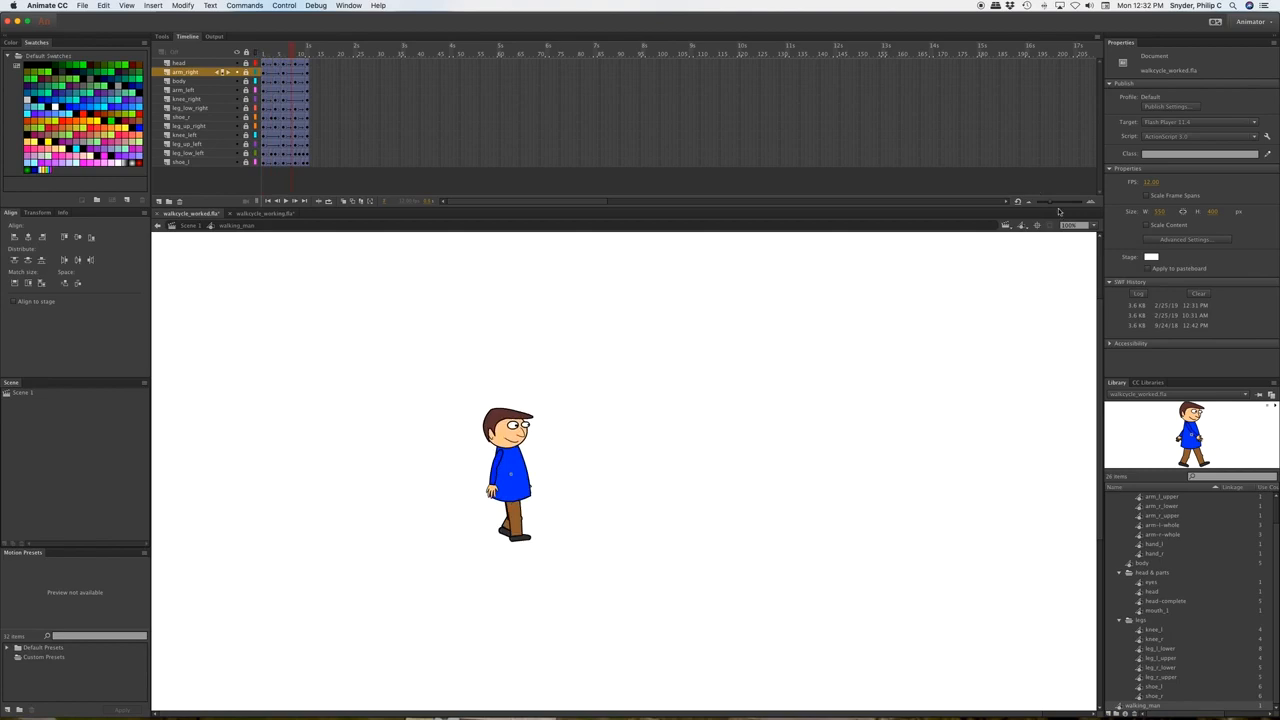
left_click_drag(1049, 204, 1085, 201)
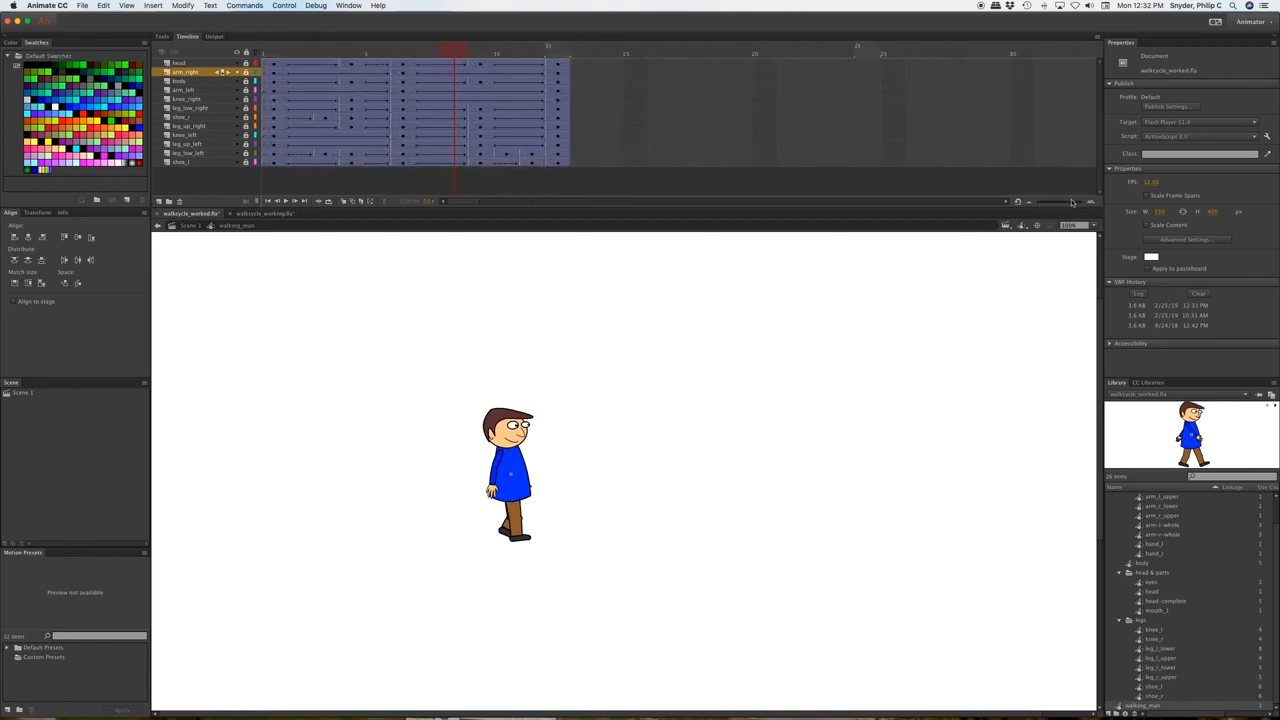
left_click_drag(462, 55, 272, 60)
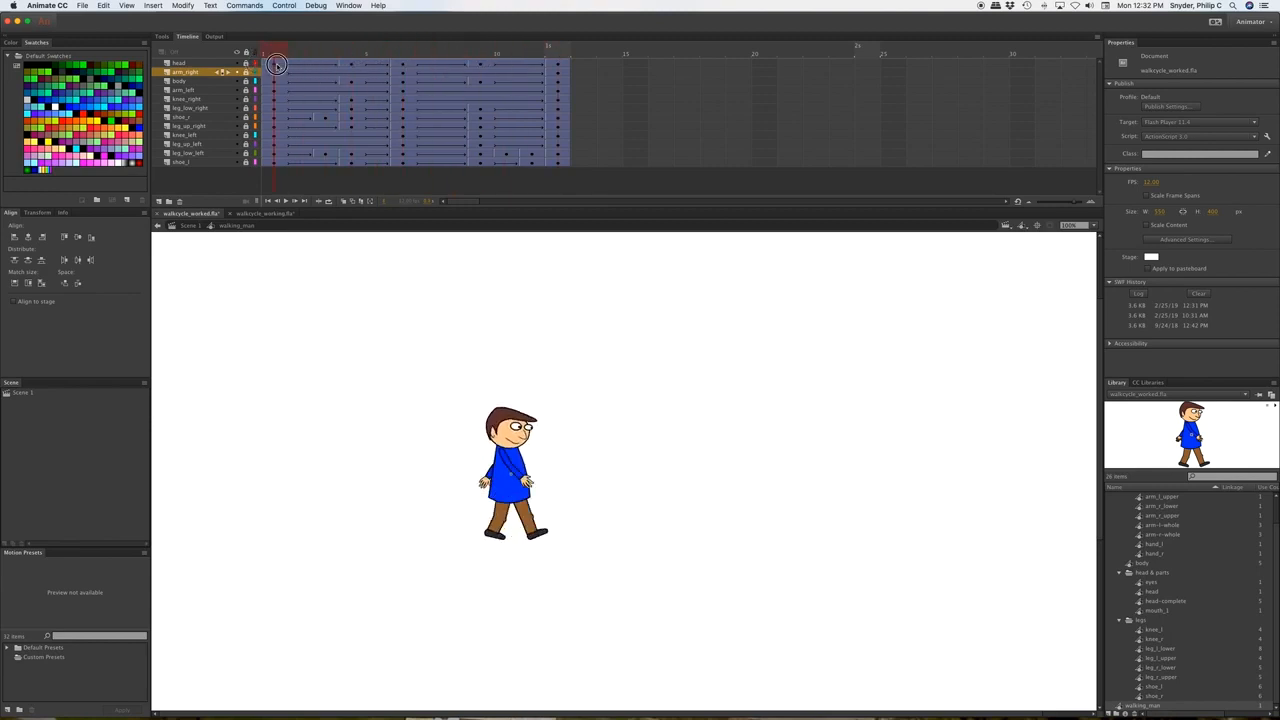
left_click(192, 65)
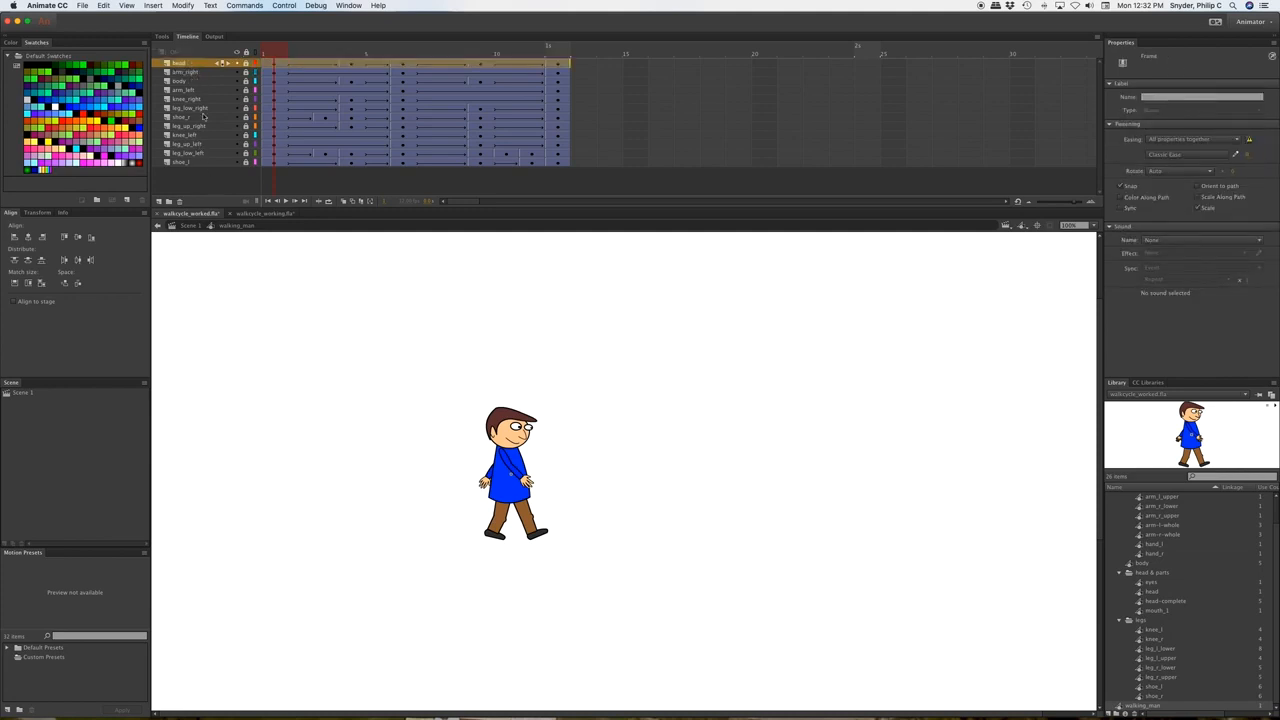
left_click(266, 214)
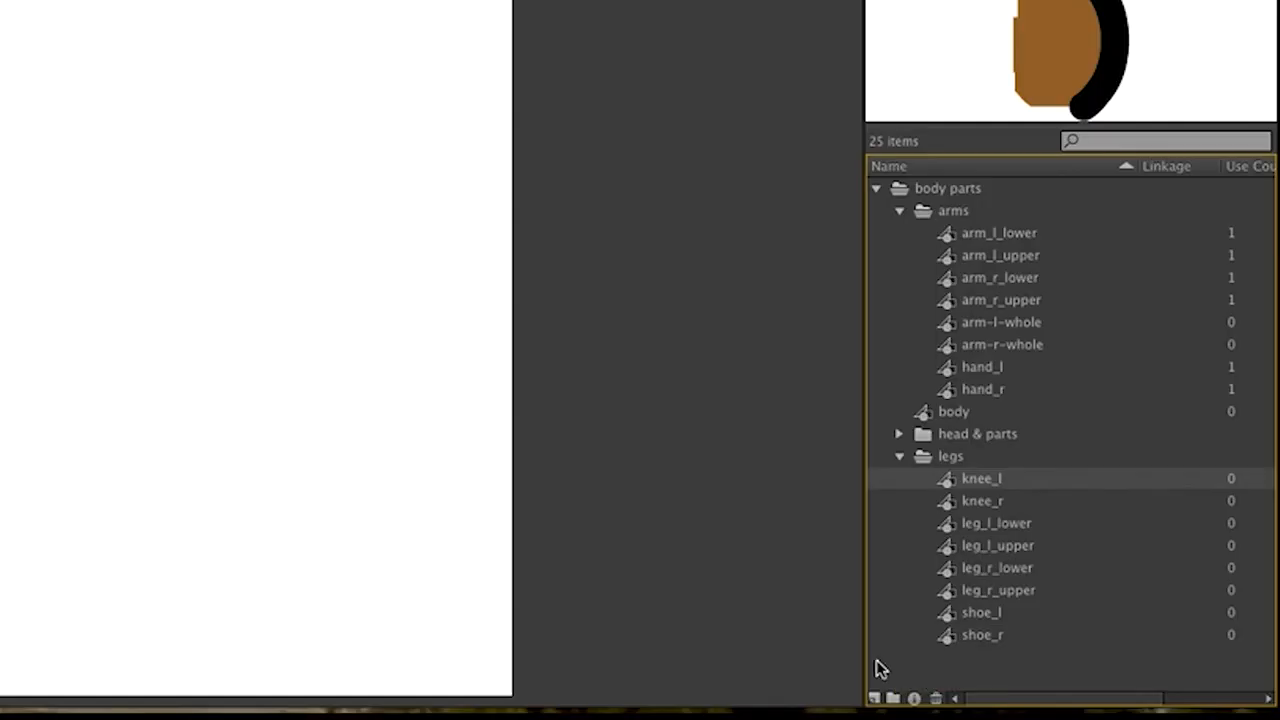
Start a new Graphic symbol named 'walking man'.
left_click(873, 700)
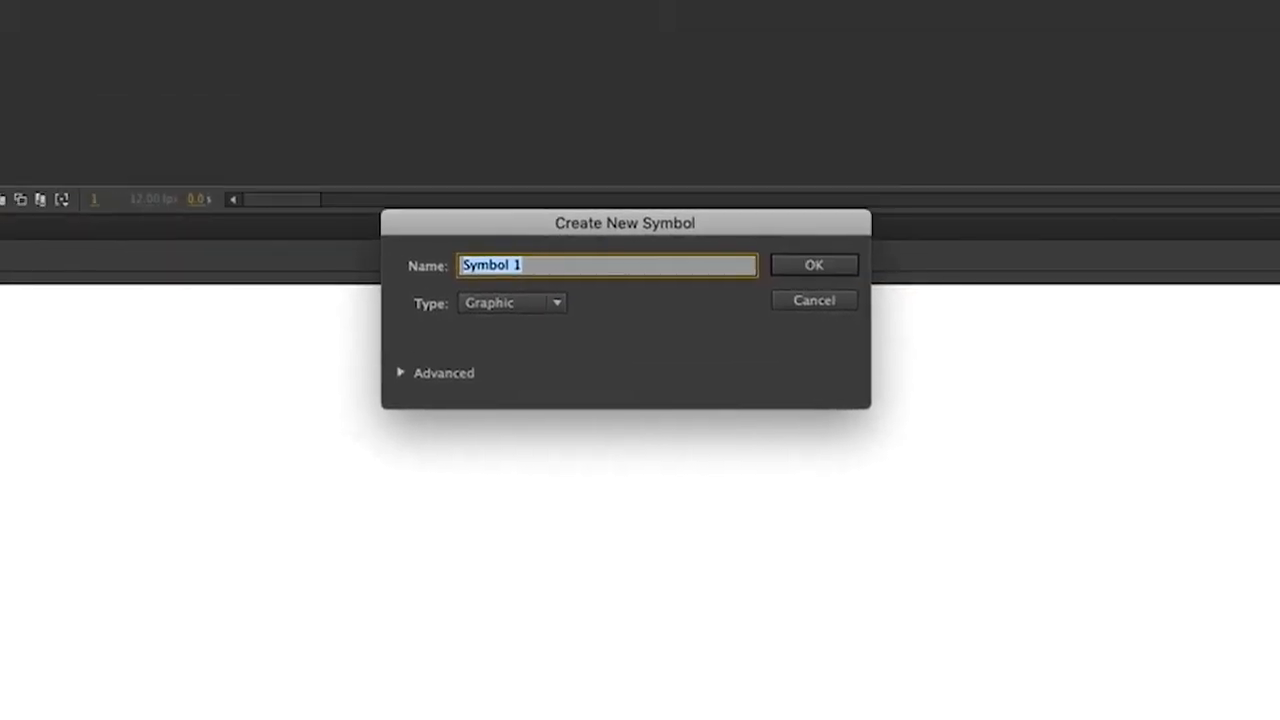
type("walkin")
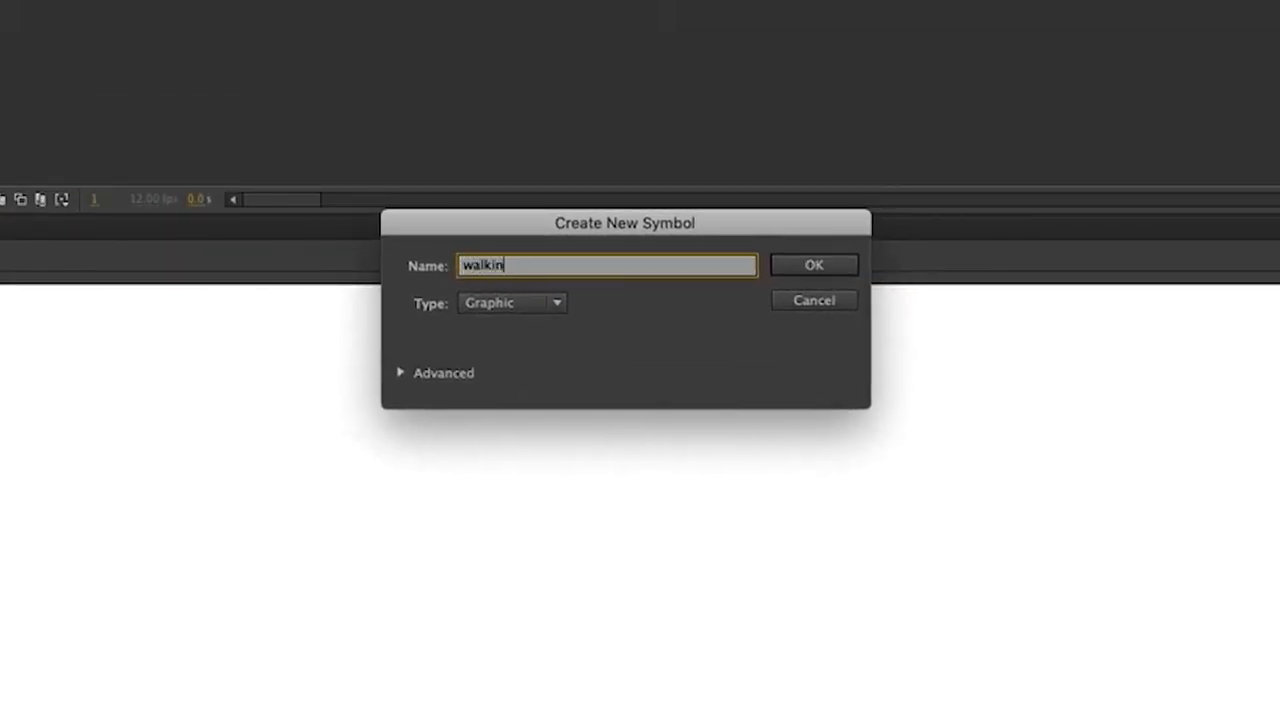
type("g man")
Create the walking man symbol and add nine more layers inside it.
left_click(822, 263)
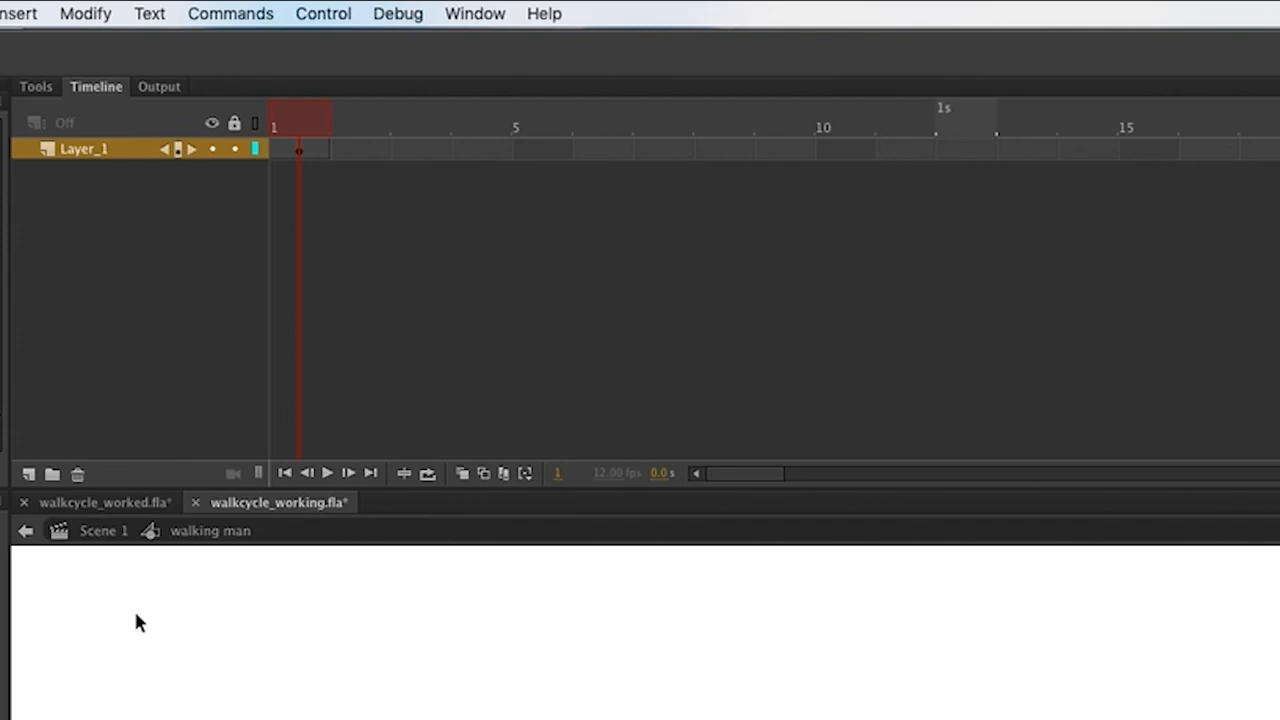
left_click(28, 474)
left_click(28, 474)
left_click(28, 474)
left_click(28, 474)
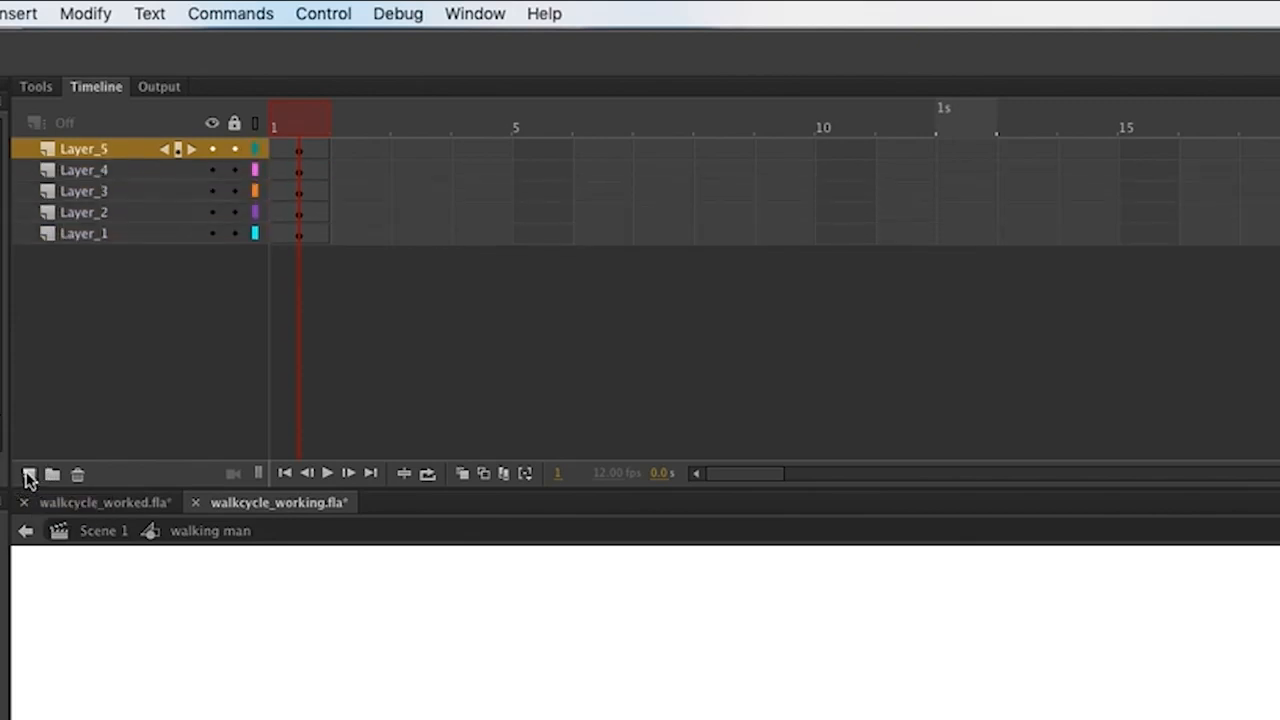
left_click(28, 474)
left_click(28, 474)
left_click(28, 474)
left_click(28, 474)
left_click(28, 474)
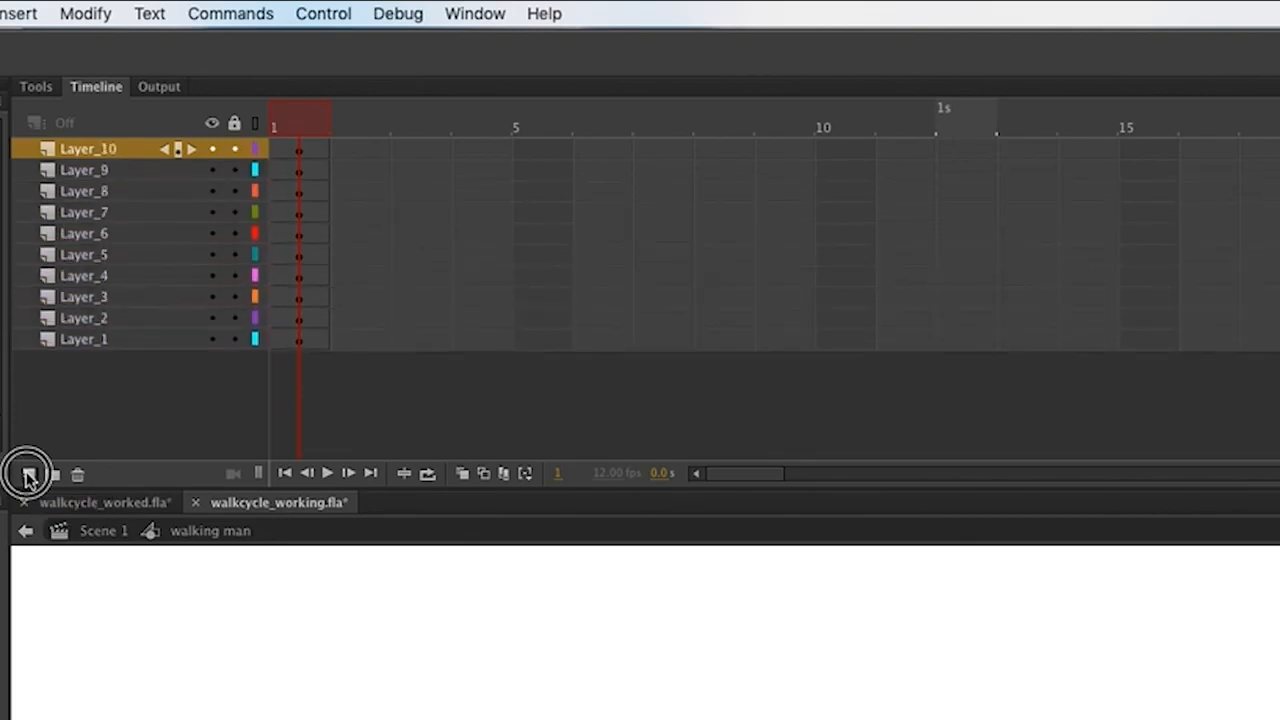
left_click(28, 474)
left_click(28, 474)
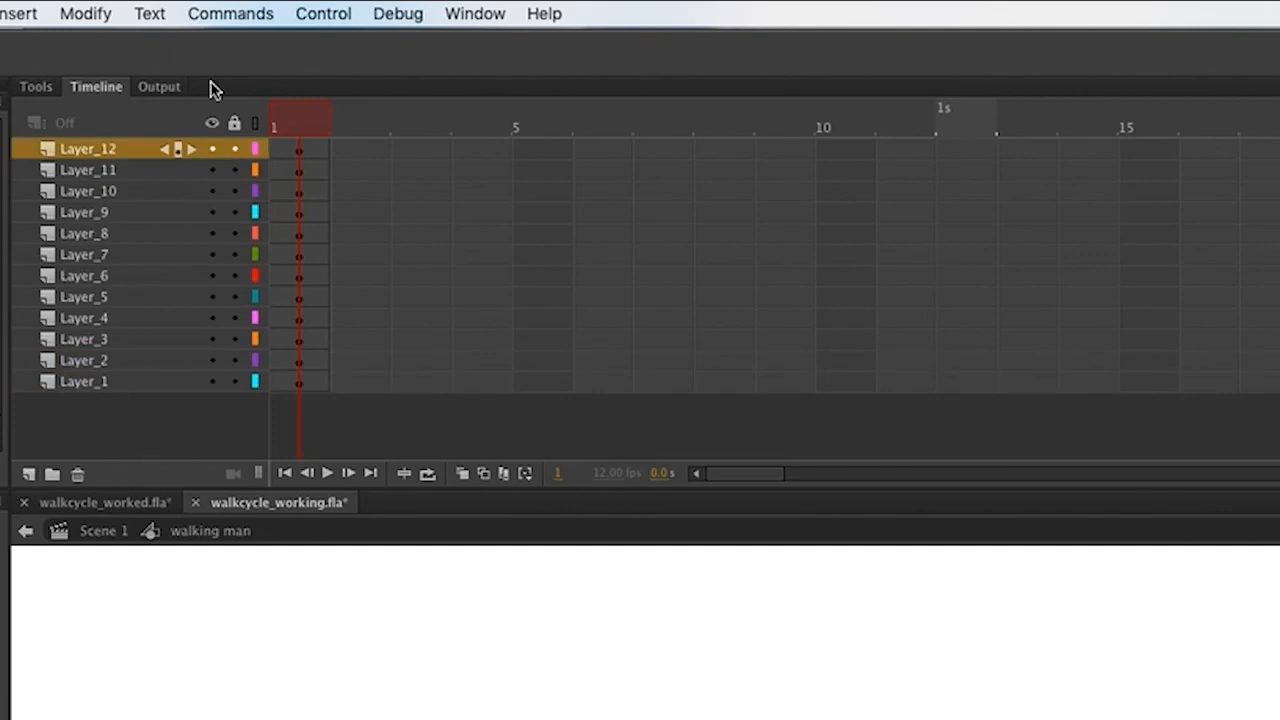
Rename Layer_1, Layer_2 and Layer_3 to body, arm_l and arm_r.
left_click(100, 385)
double_click(95, 383)
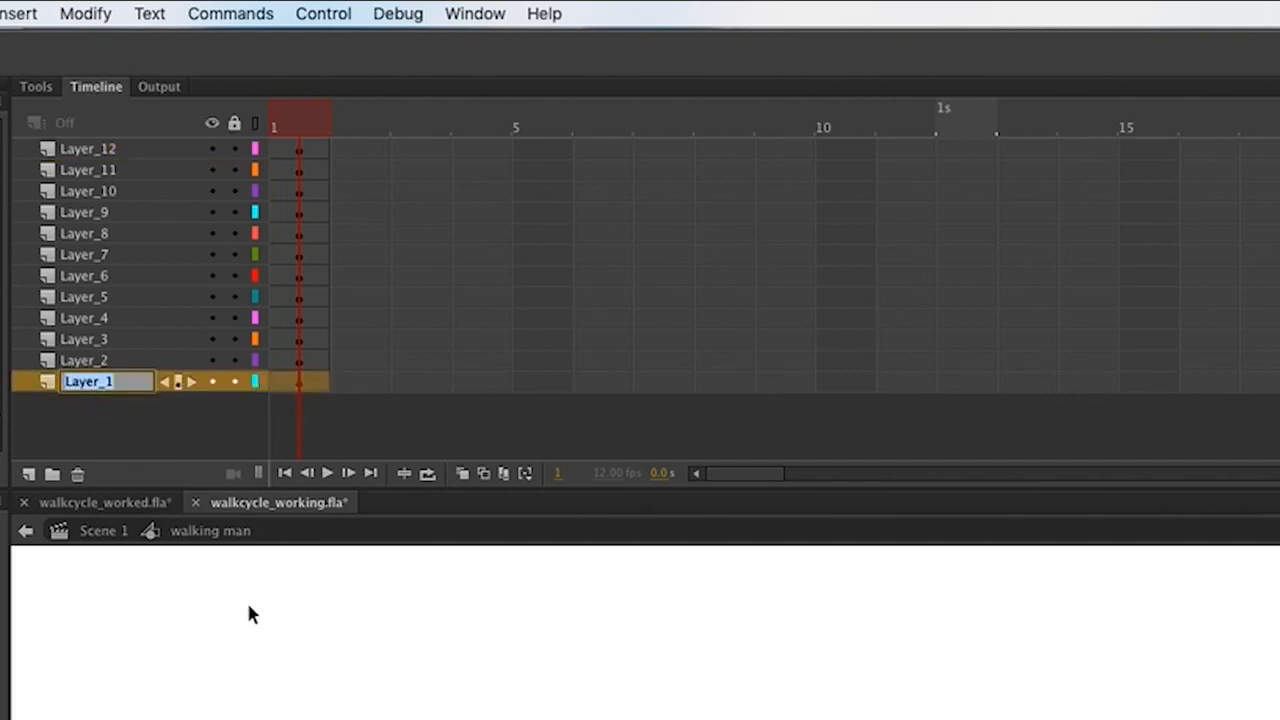
type("body")
key("Return")
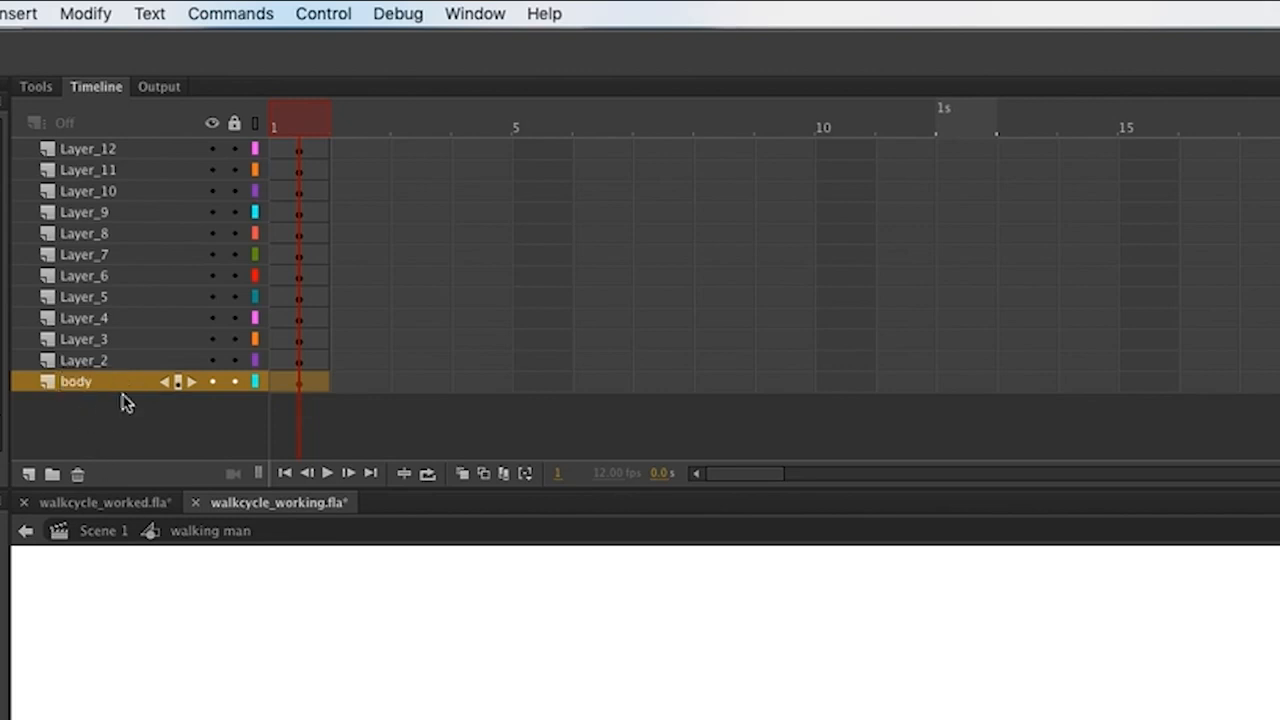
left_click(92, 362)
double_click(88, 360)
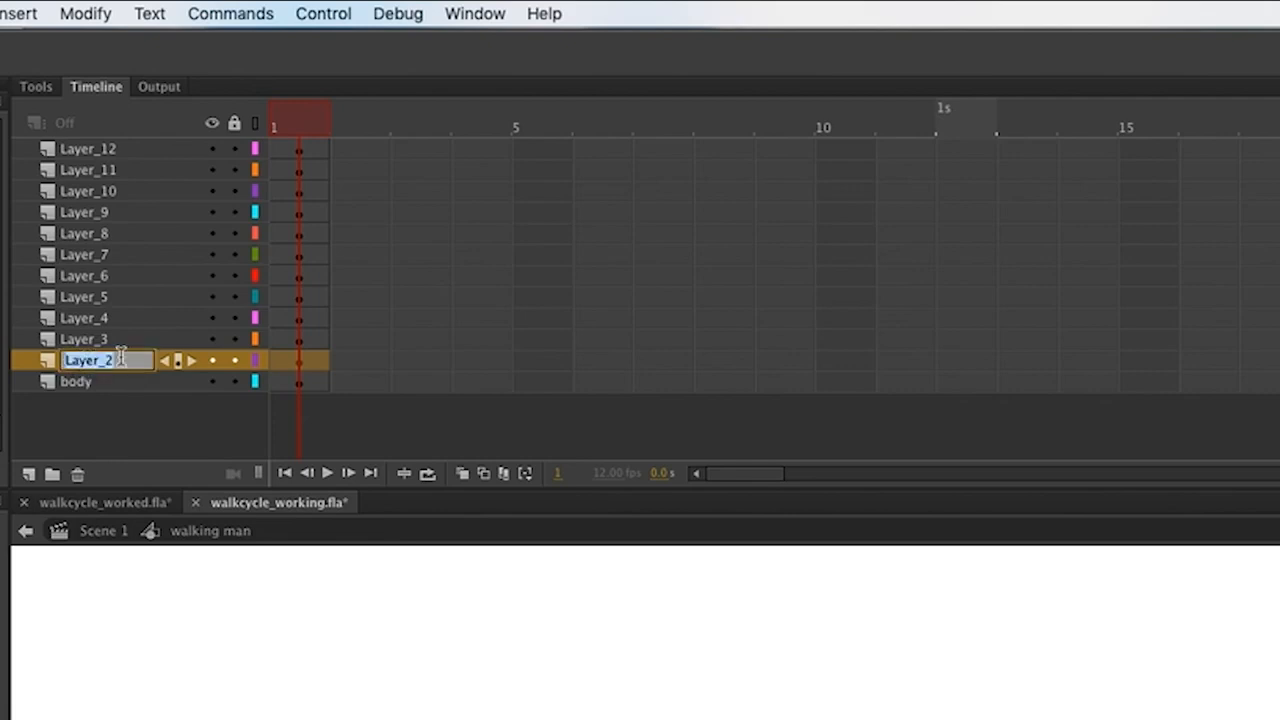
type("arm")
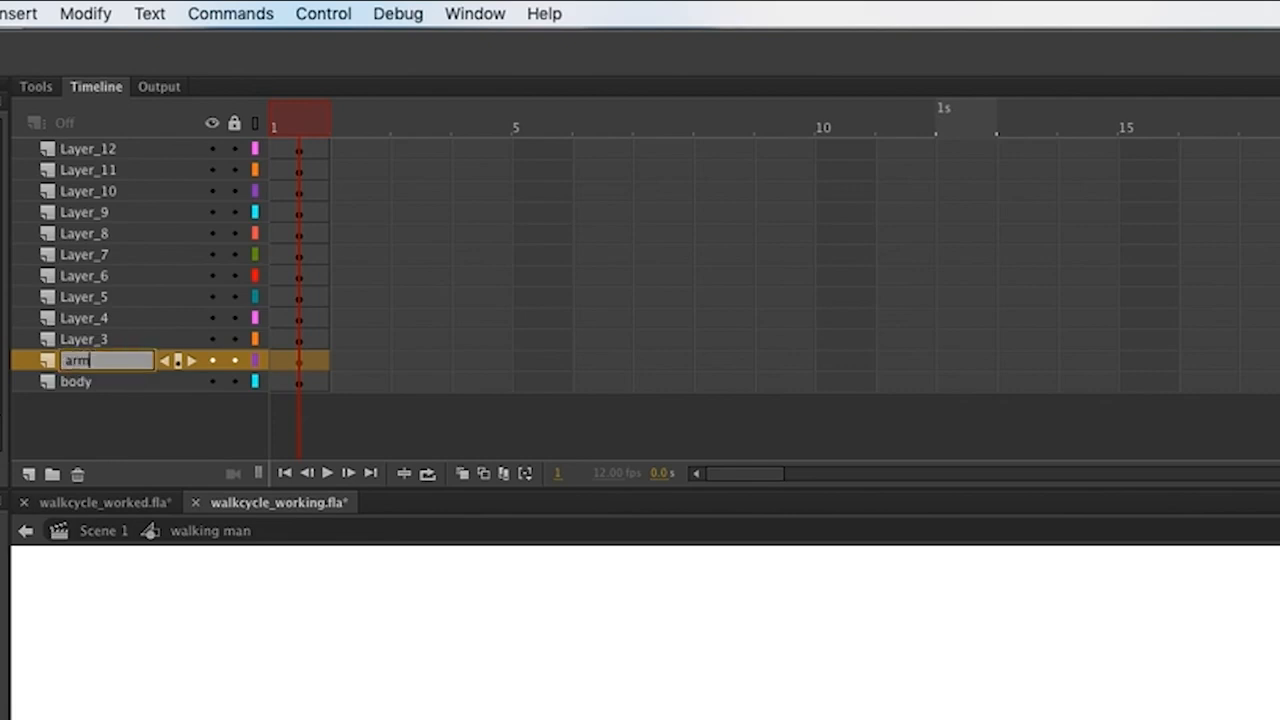
type("_l")
key("Return")
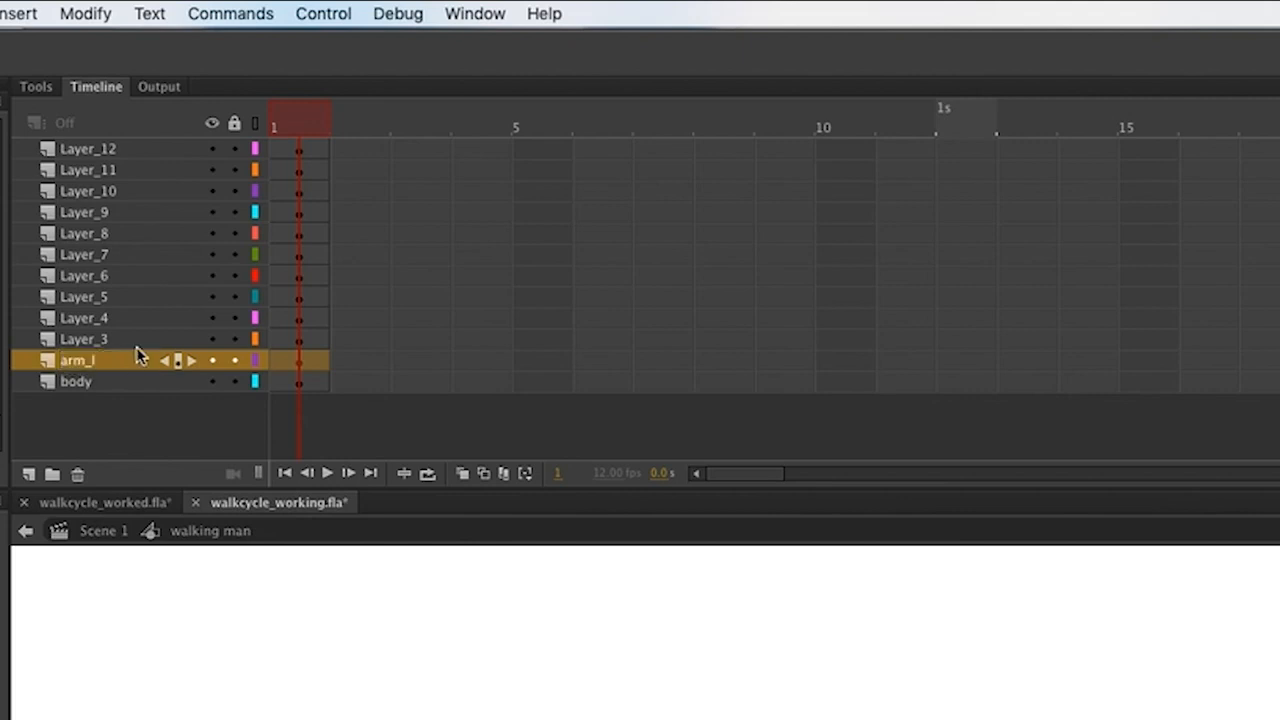
left_click(80, 341)
double_click(80, 341)
type("a")
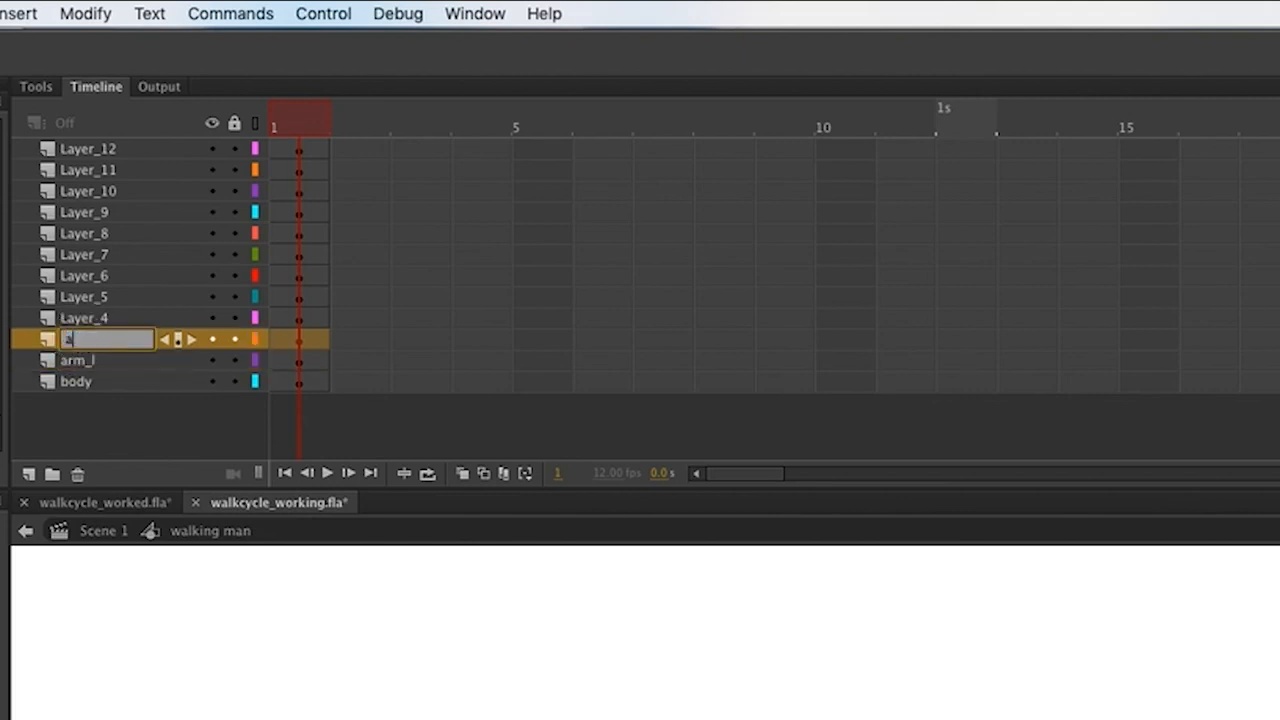
type("rm_r")
key("Return")
Rename Layer_4 and Layer_5 to leg_up_l and leg_up_r.
double_click(90, 318)
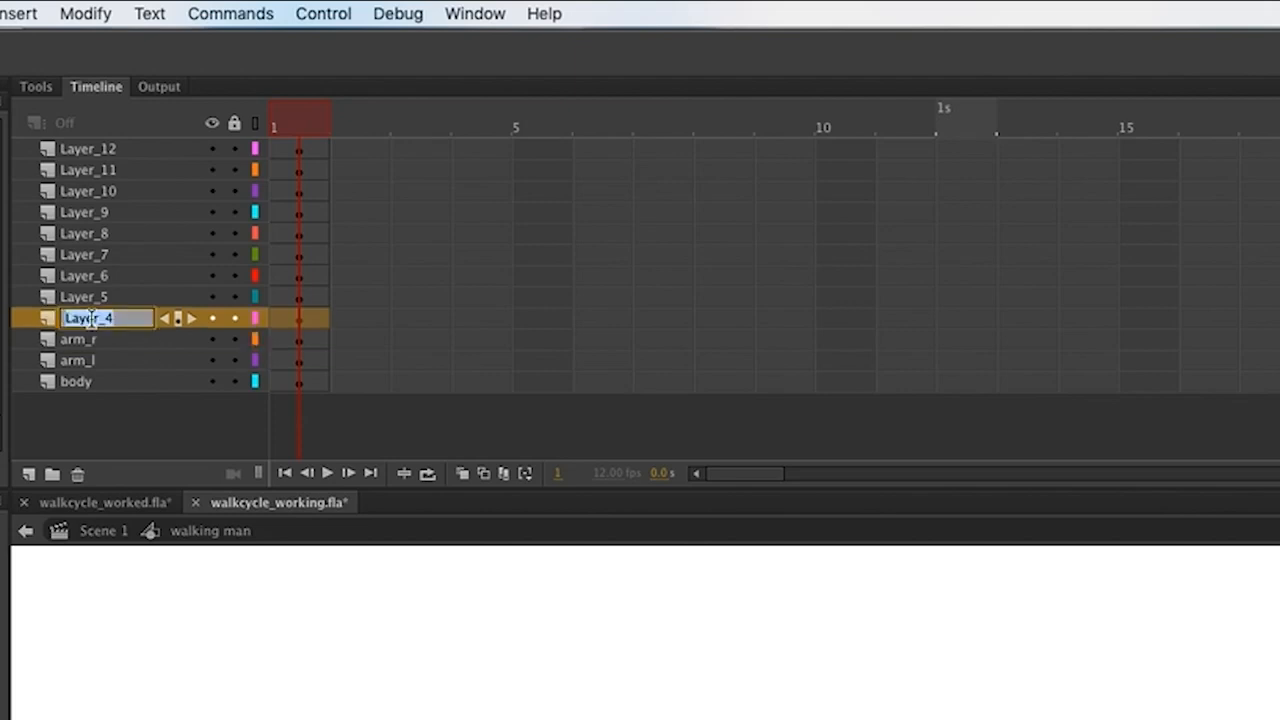
type("leg_up_l")
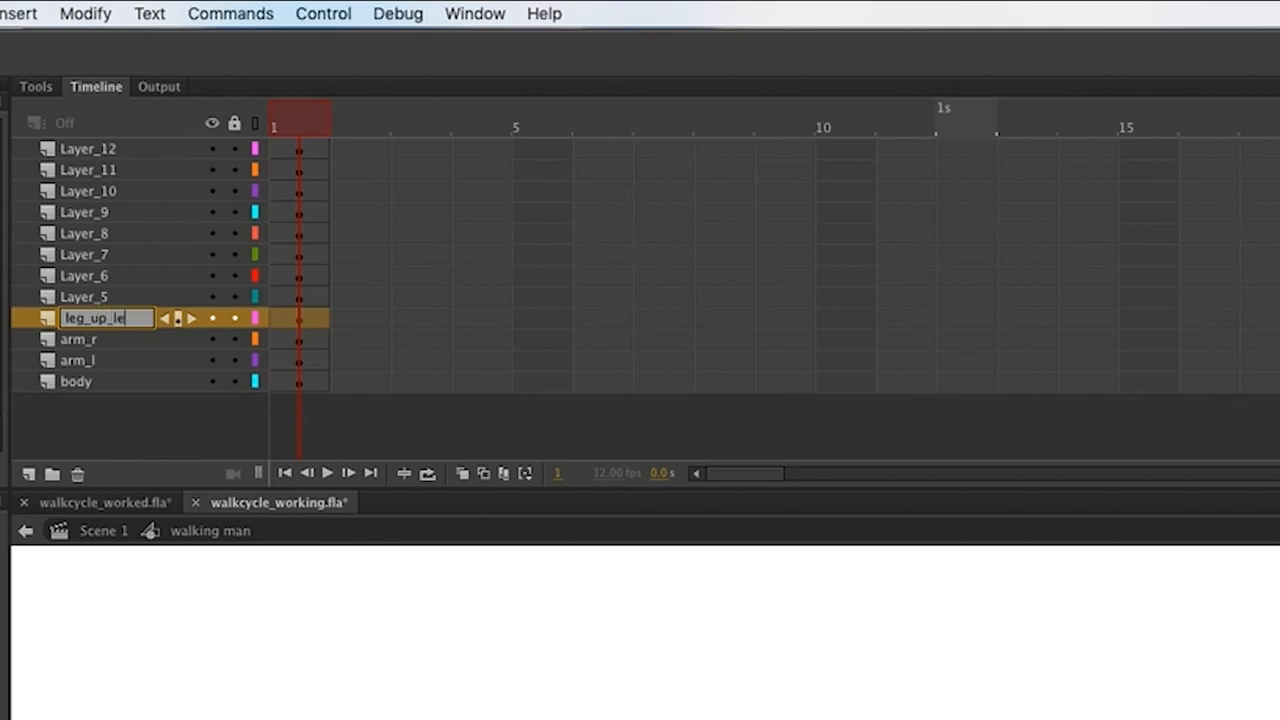
key("Return")
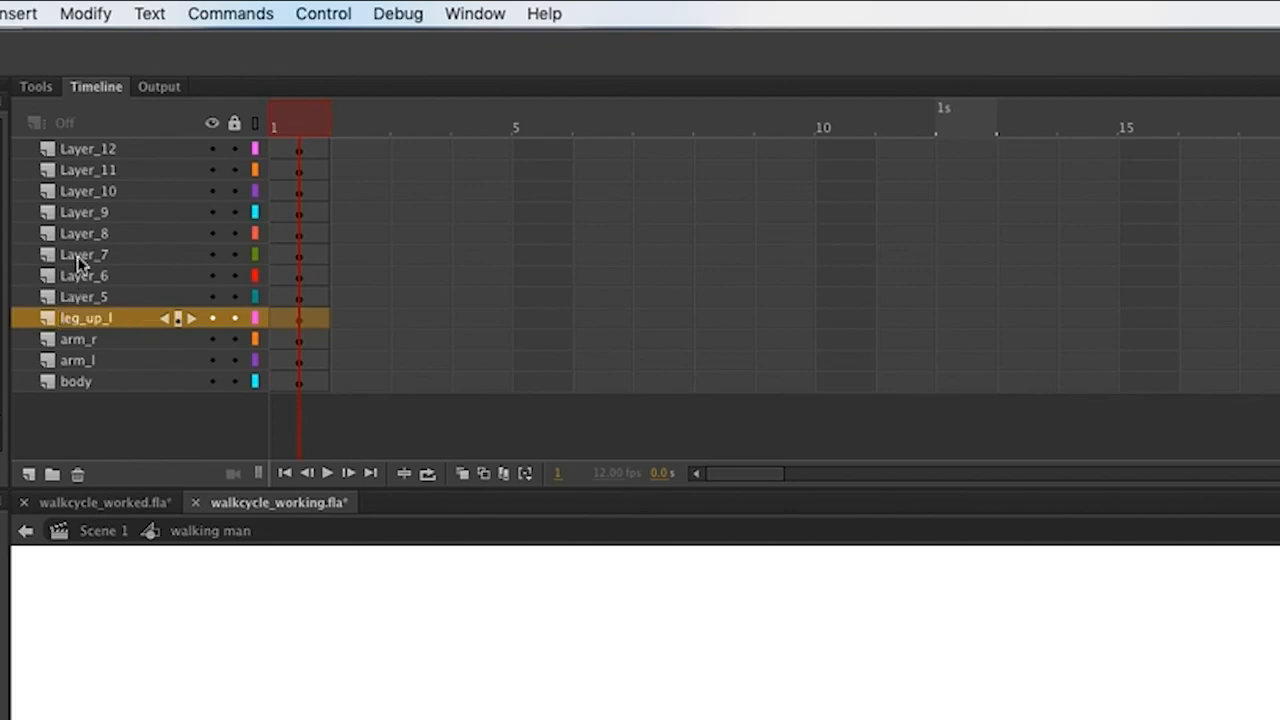
double_click(93, 297)
type("l")
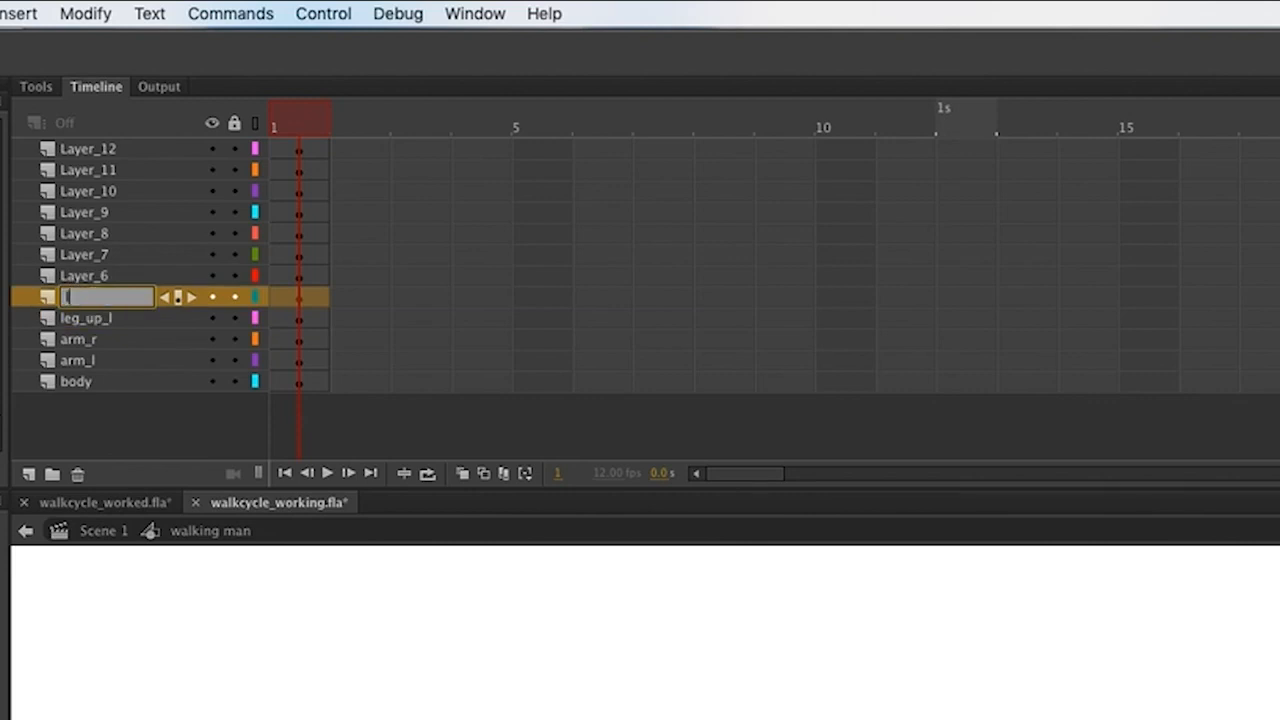
type("eg_up_r")
key("Return")
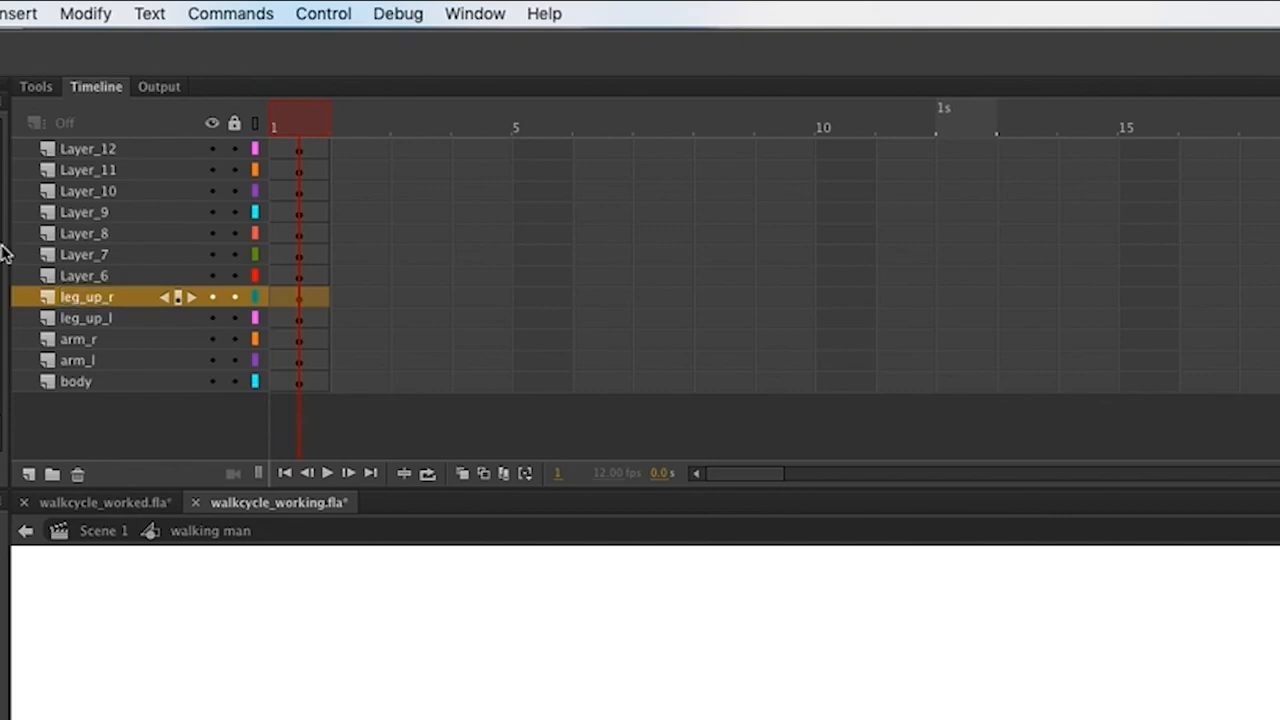
Rename Layer_6 through Layer_9 to leg_low_l, leg_low_r and the two shoe layers.
double_click(96, 280)
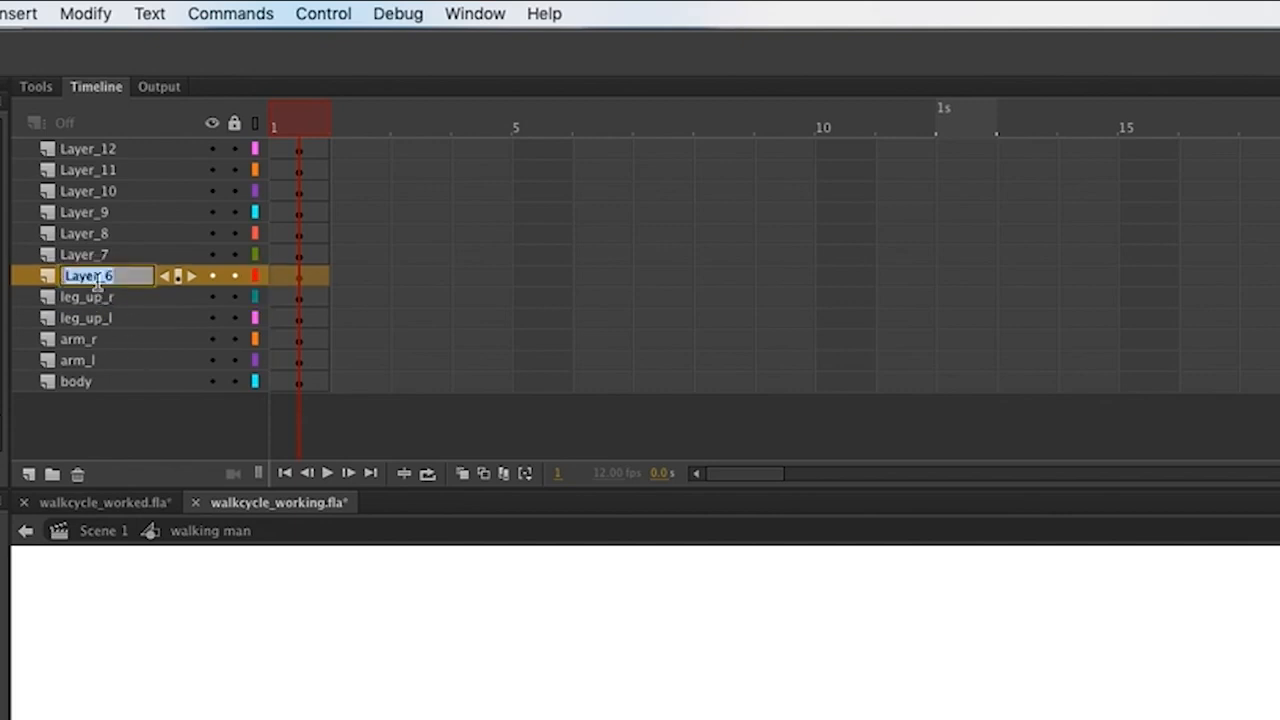
type("leg")
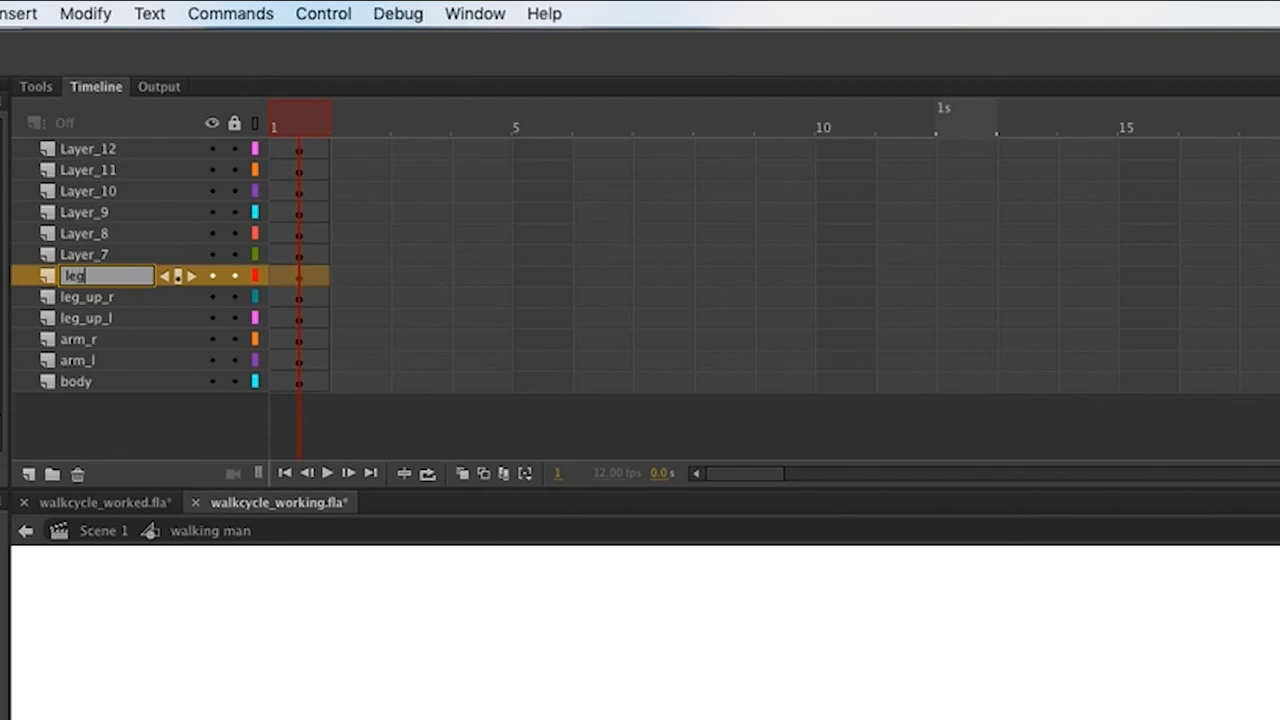
type("_low_l")
key("Return")
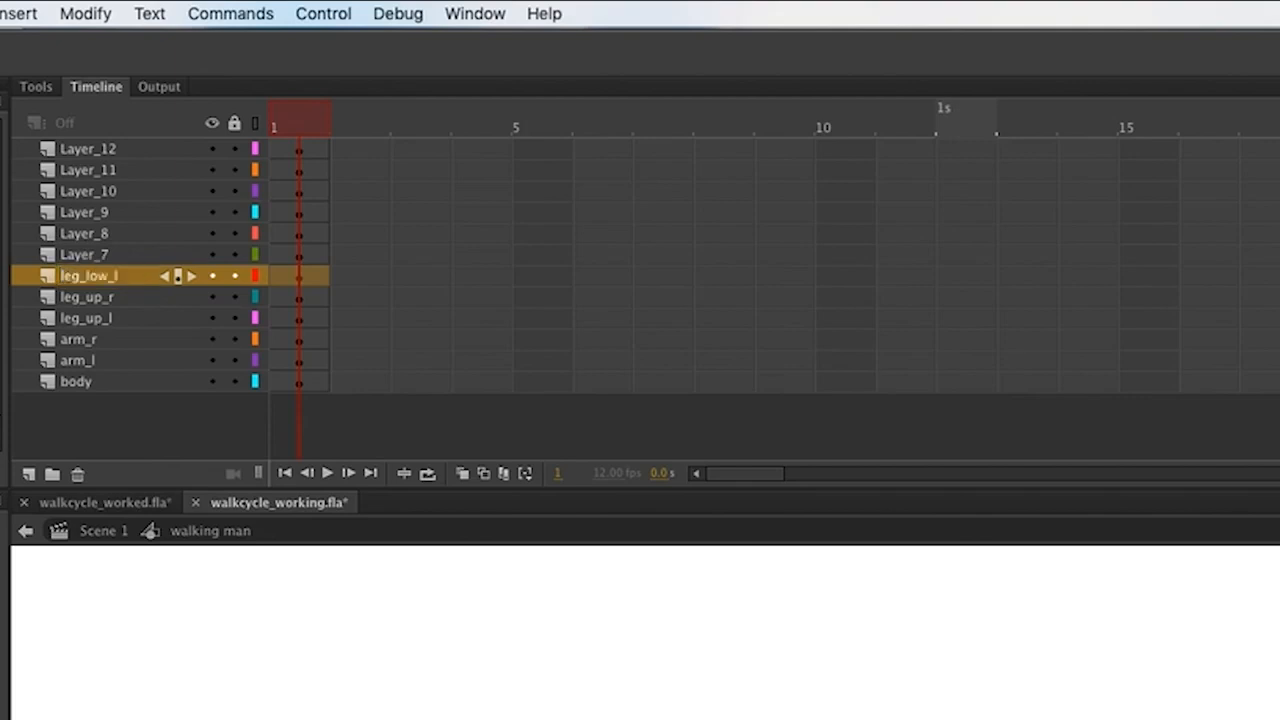
double_click(88, 256)
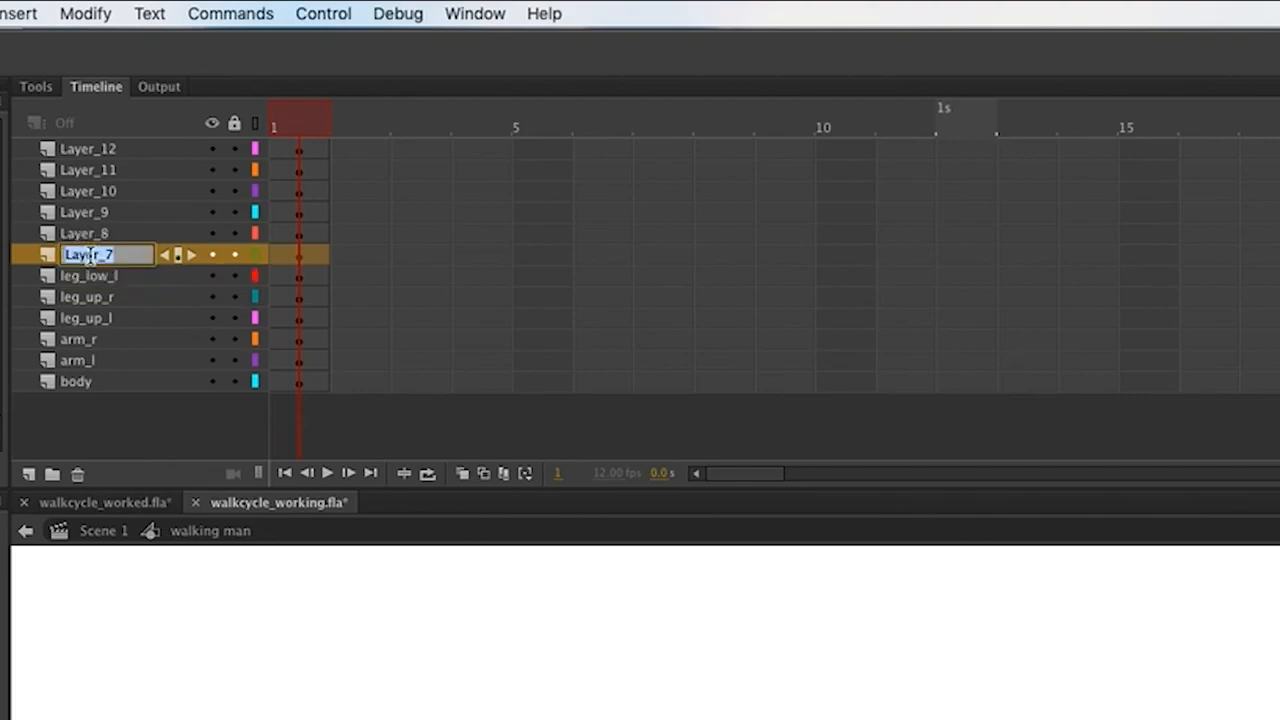
type("leg_")
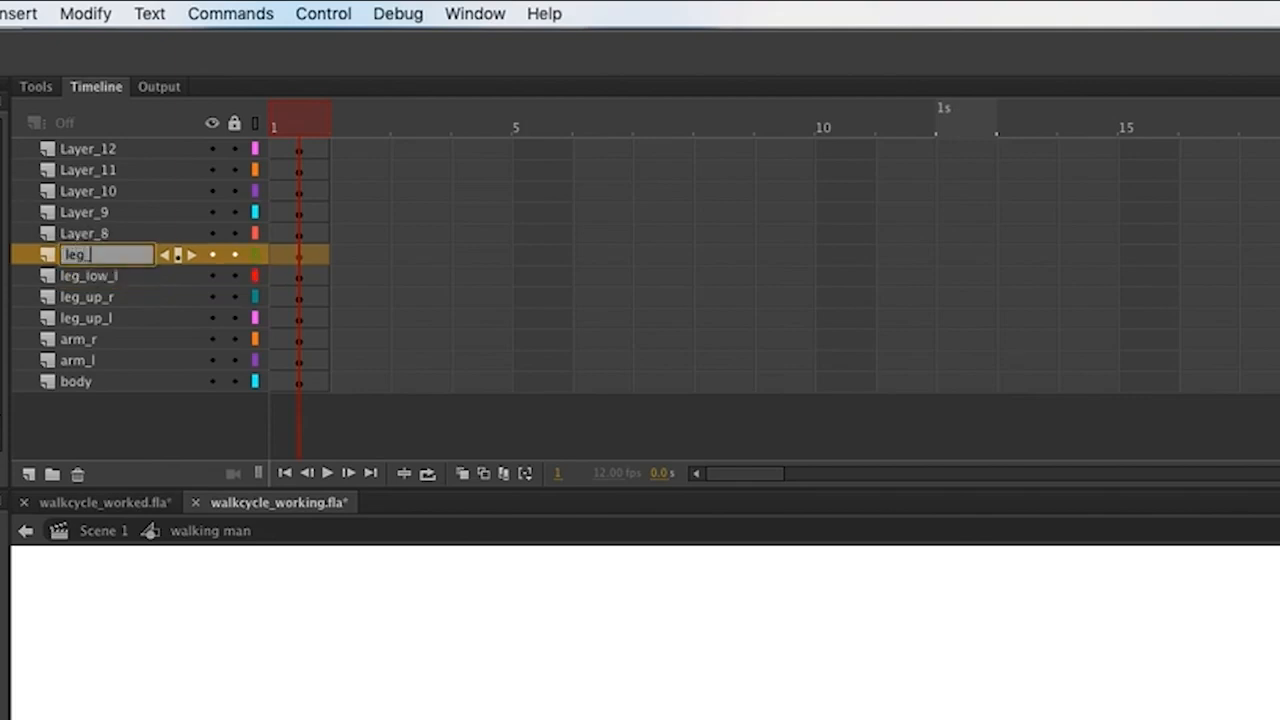
type("low_r")
key("Return")
double_click(84, 233)
type("shoe_r")
key("Return")
double_click(96, 213)
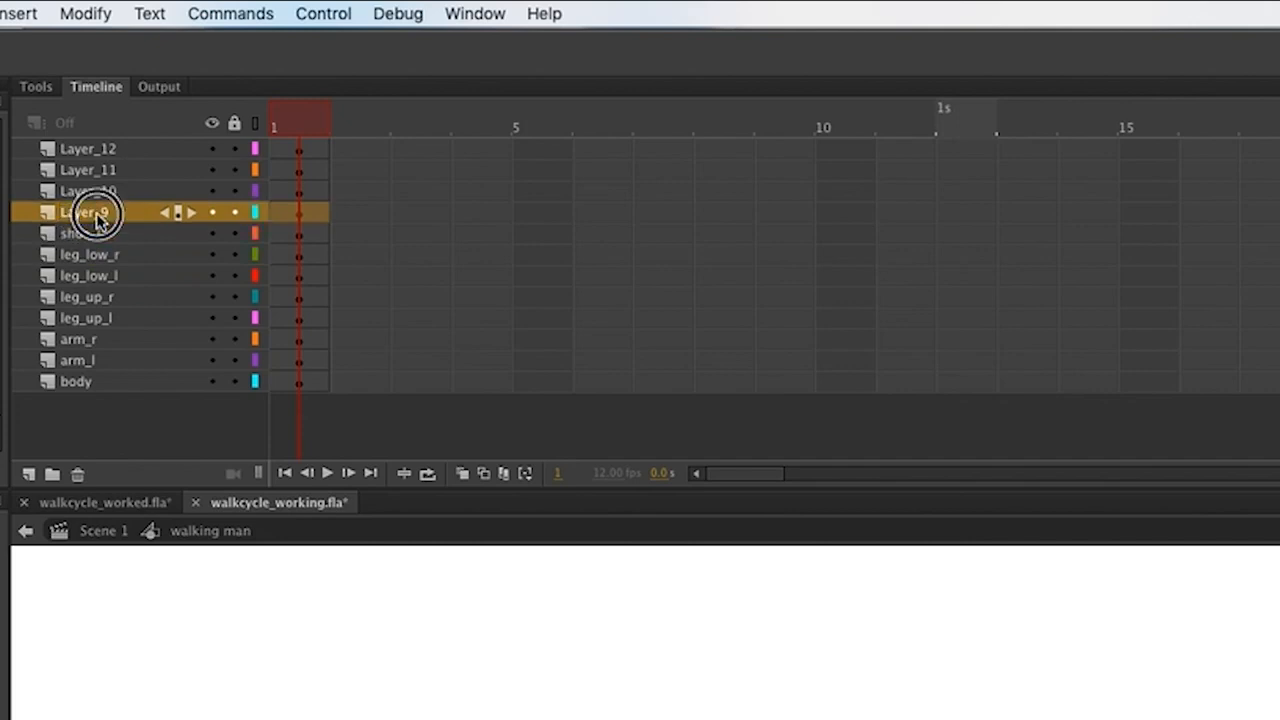
type("shoe_r")
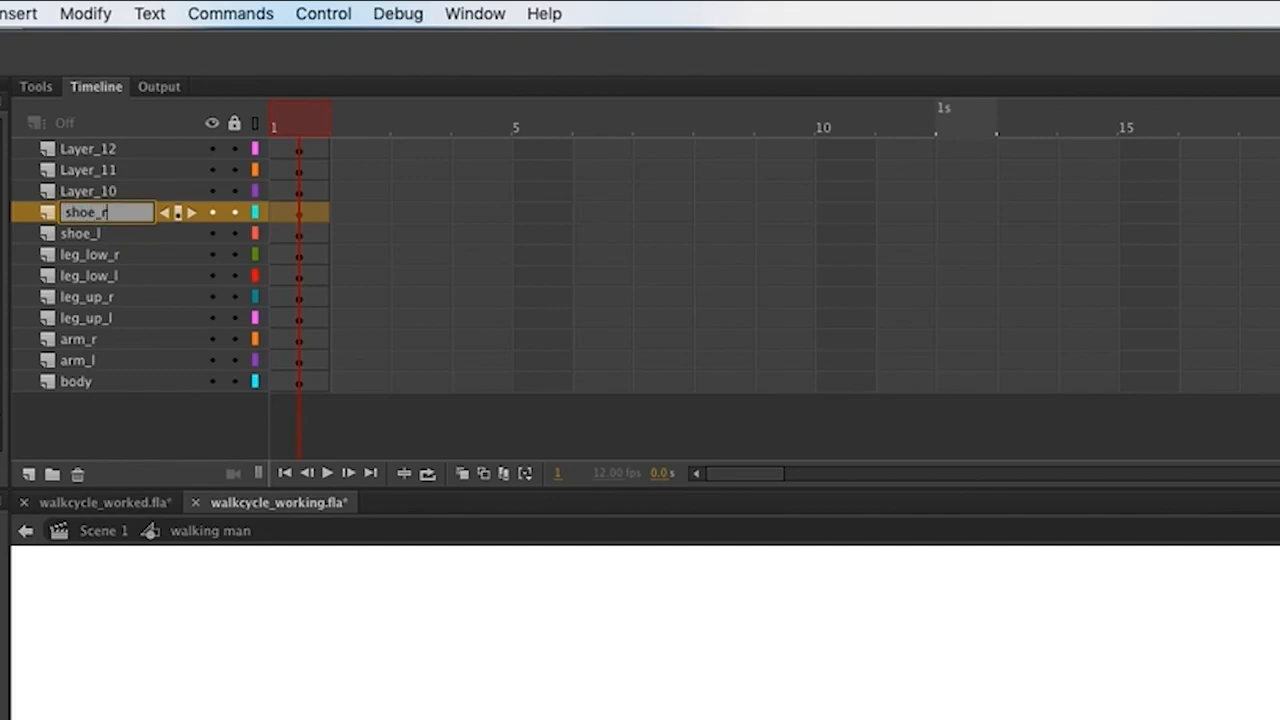
key("Return")
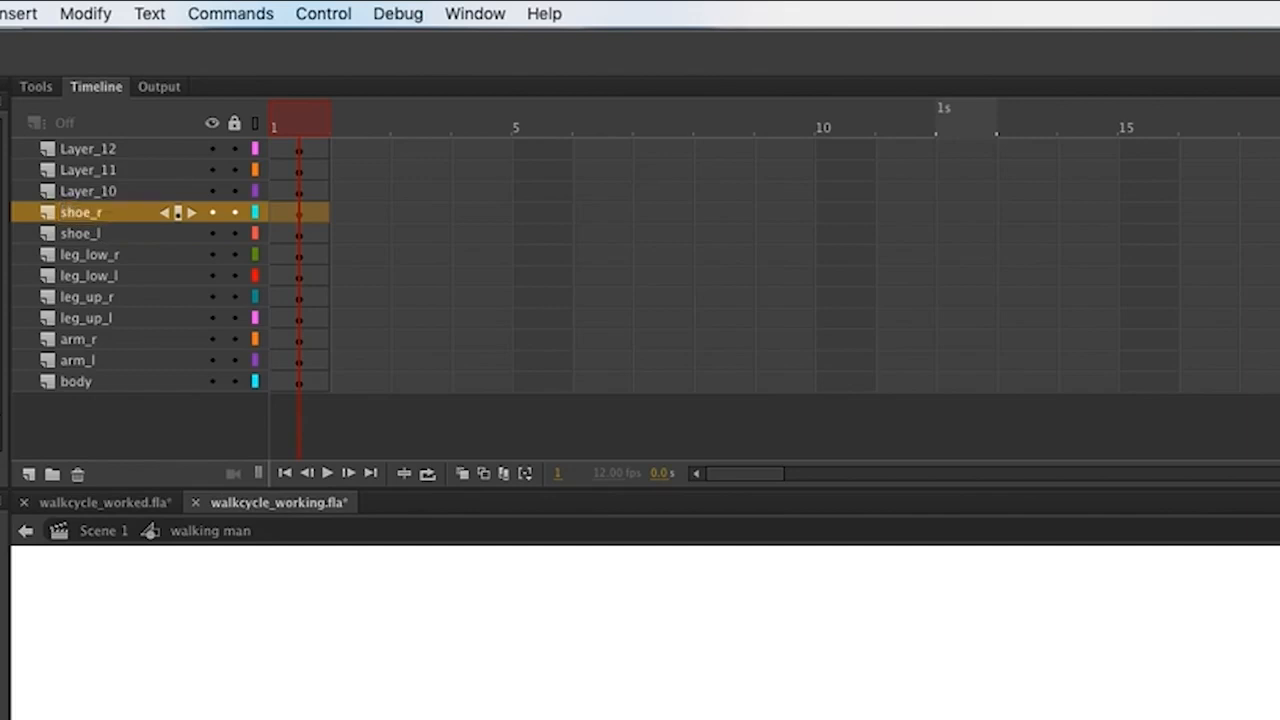
Rename Layer_10, Layer_11 and Layer_12 to head, knee_l and knee_r.
double_click(91, 193)
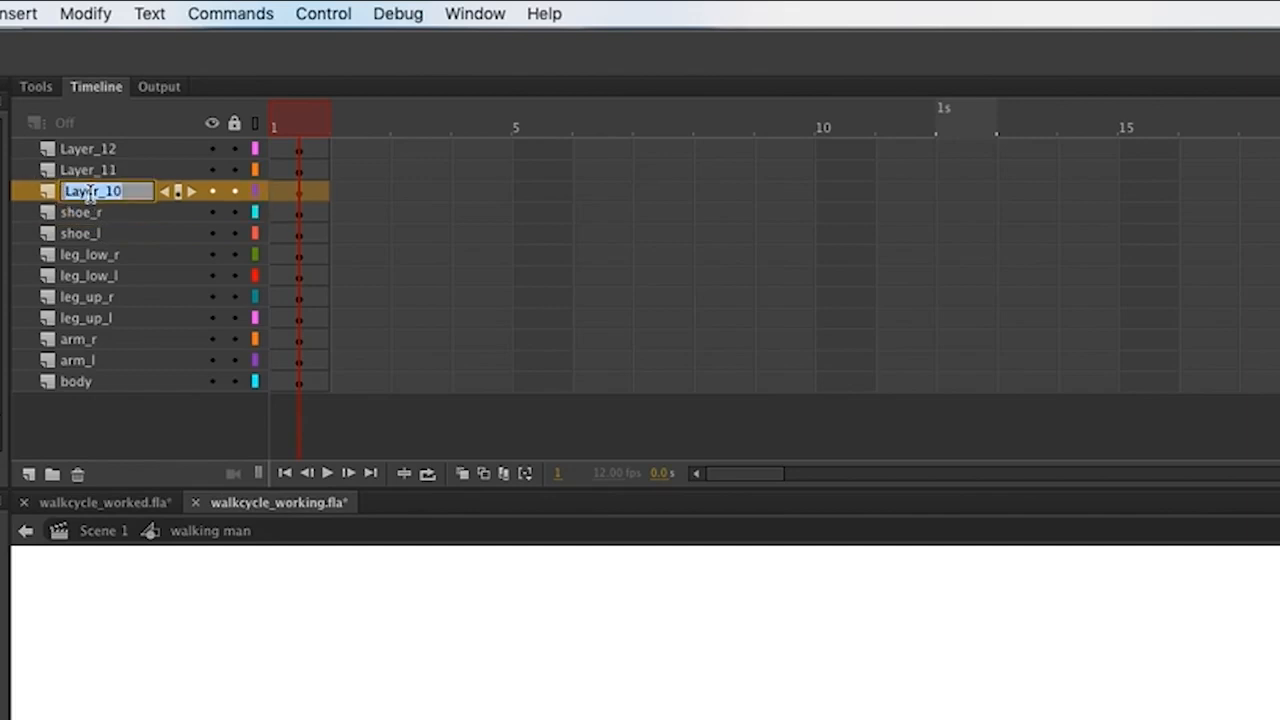
type("head")
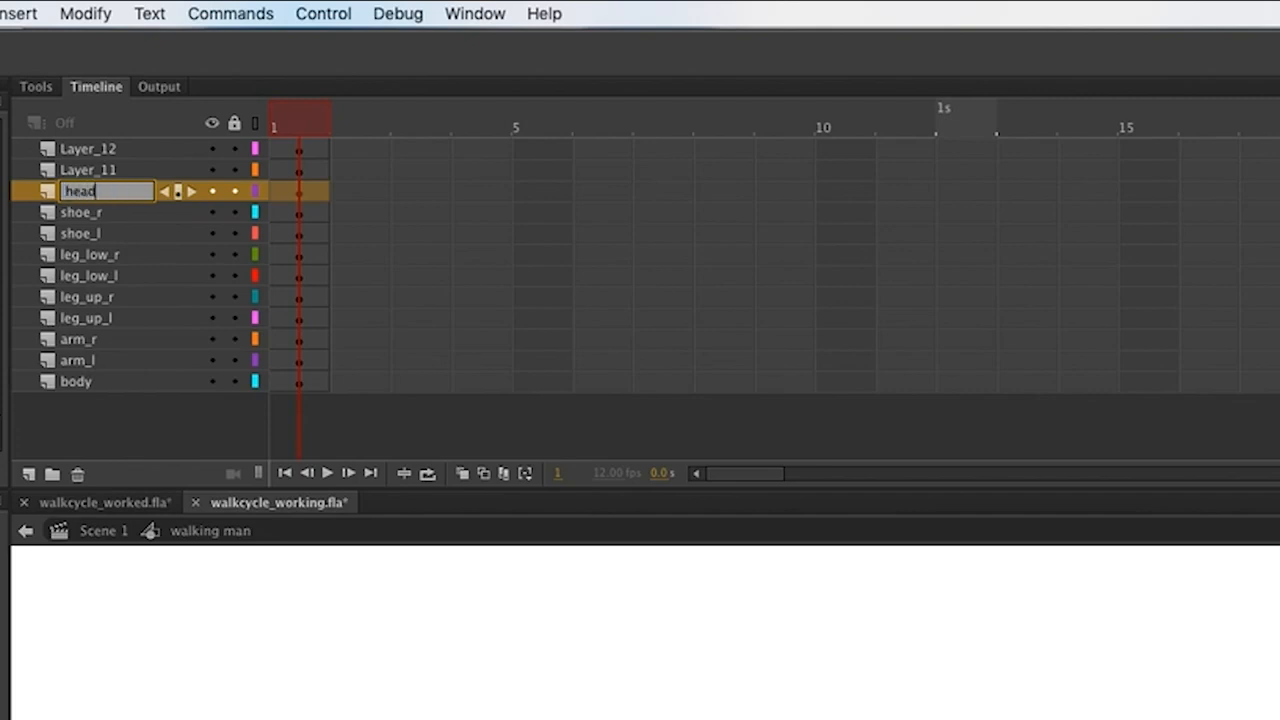
double_click(93, 170)
type("kne")
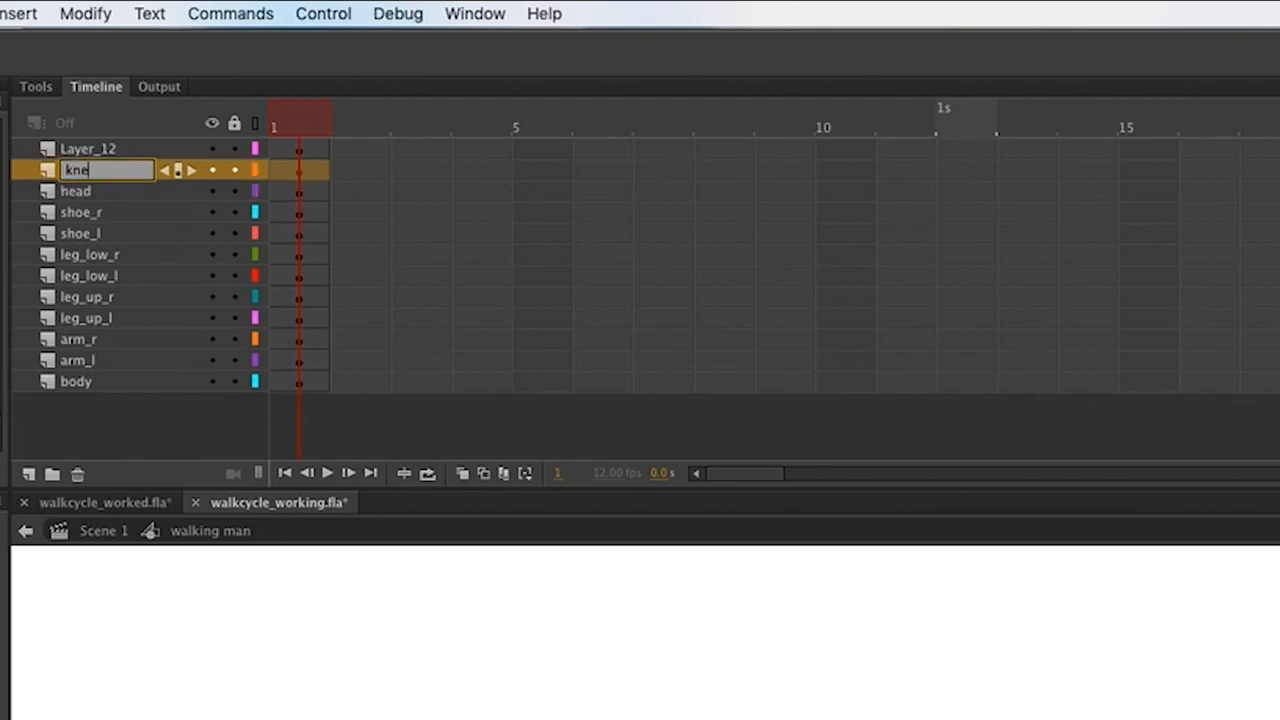
type("e_l")
key("Return")
double_click(88, 148)
type("knee")
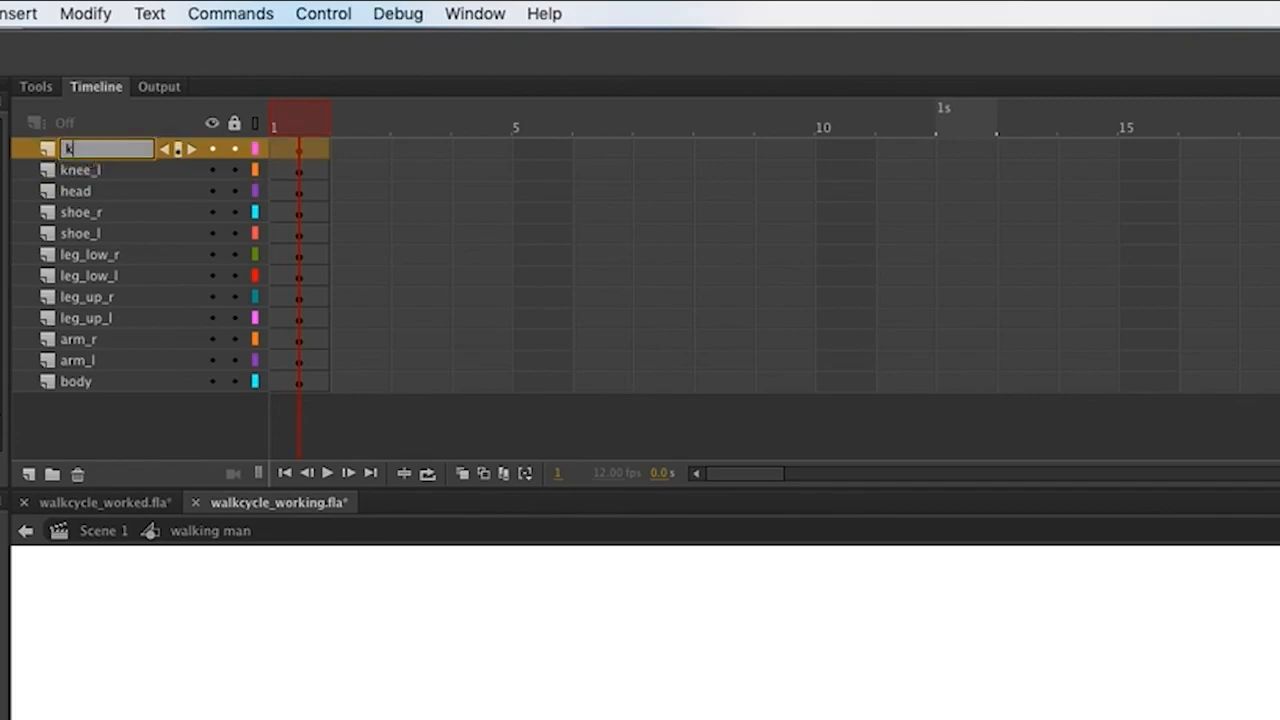
type("_r")
key("Return")
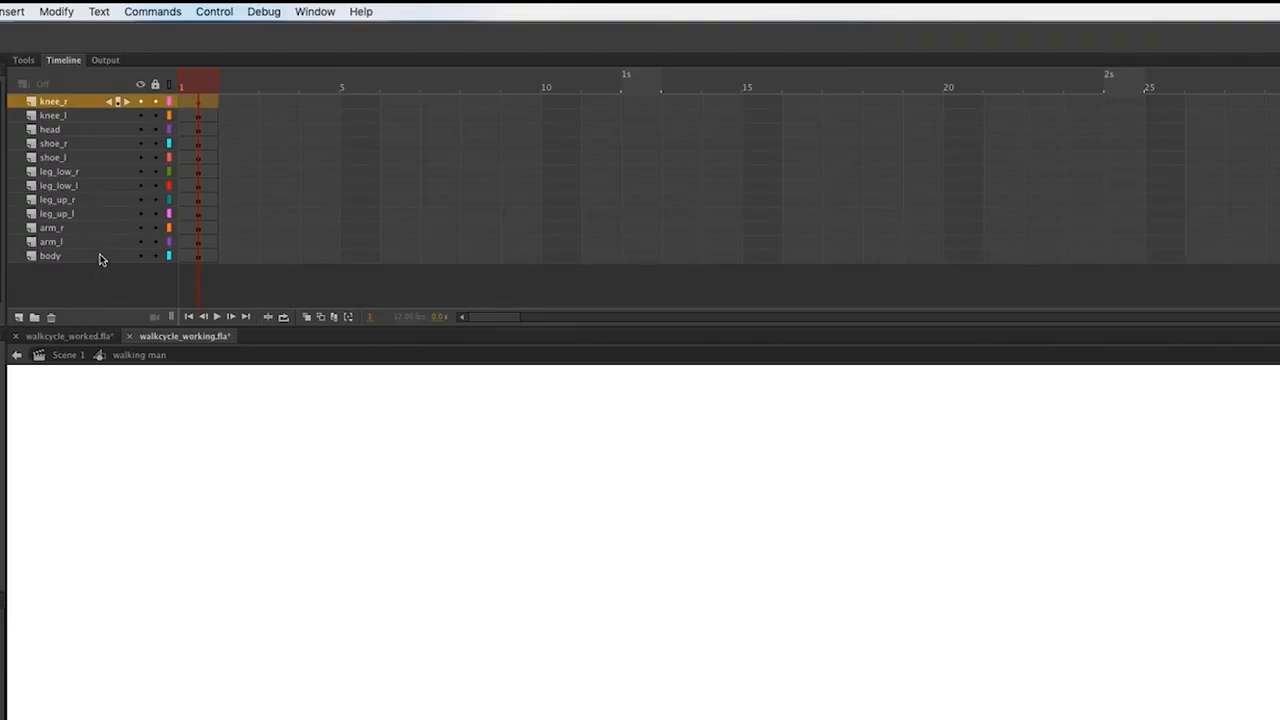
Lock the layers from knee_r down and drop the blue body symbol onto the body layer.
left_click(99, 257)
left_click_drag(155, 101, 156, 248)
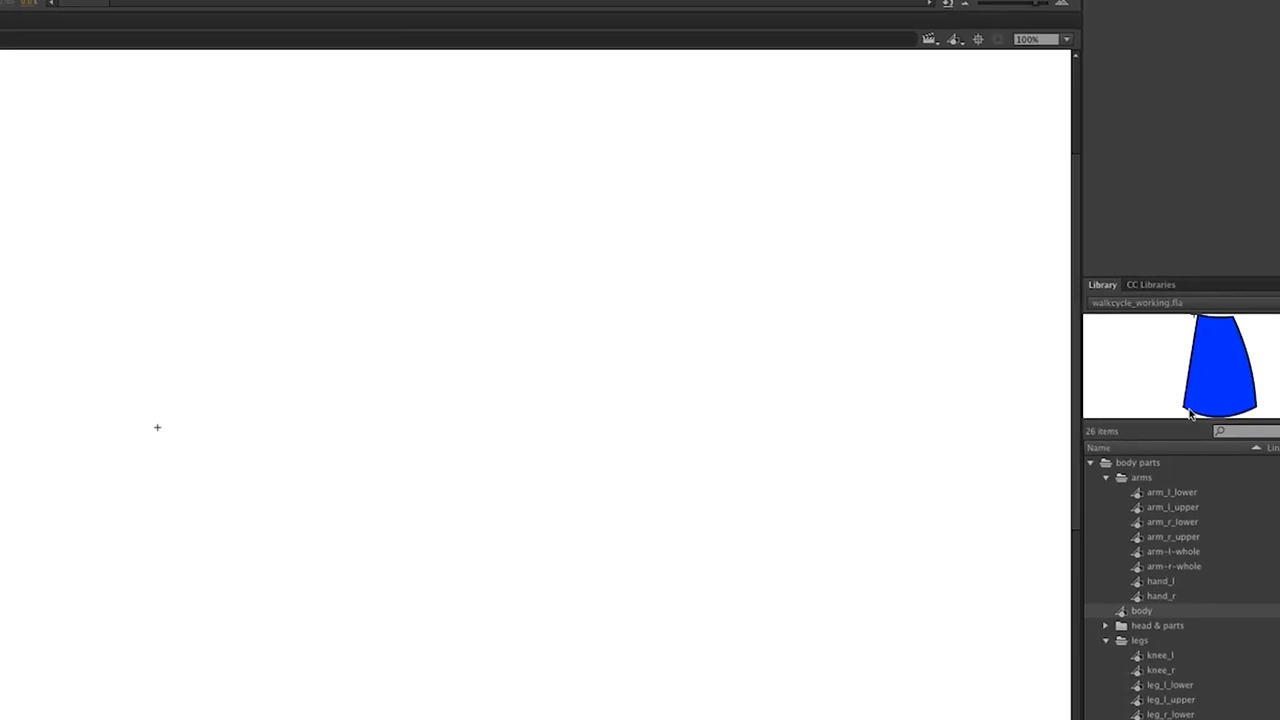
left_click_drag(1124, 611, 141, 447)
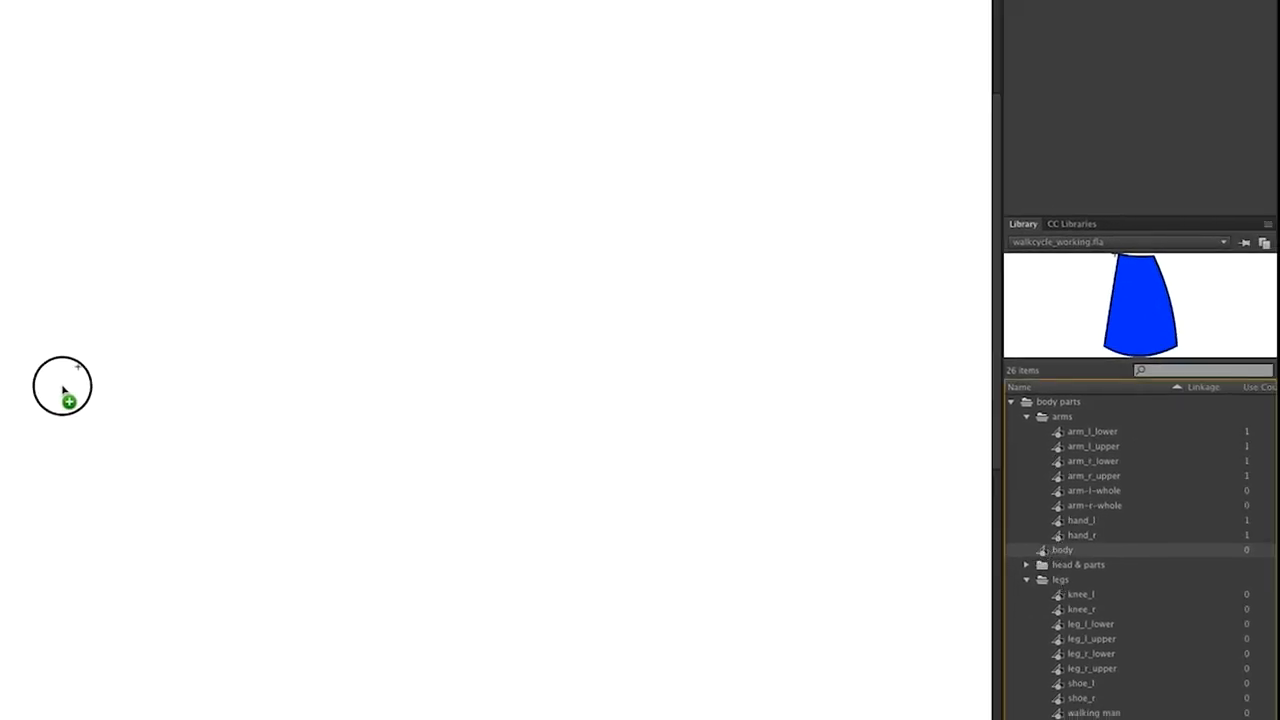
left_click_drag(62, 385, 78, 367)
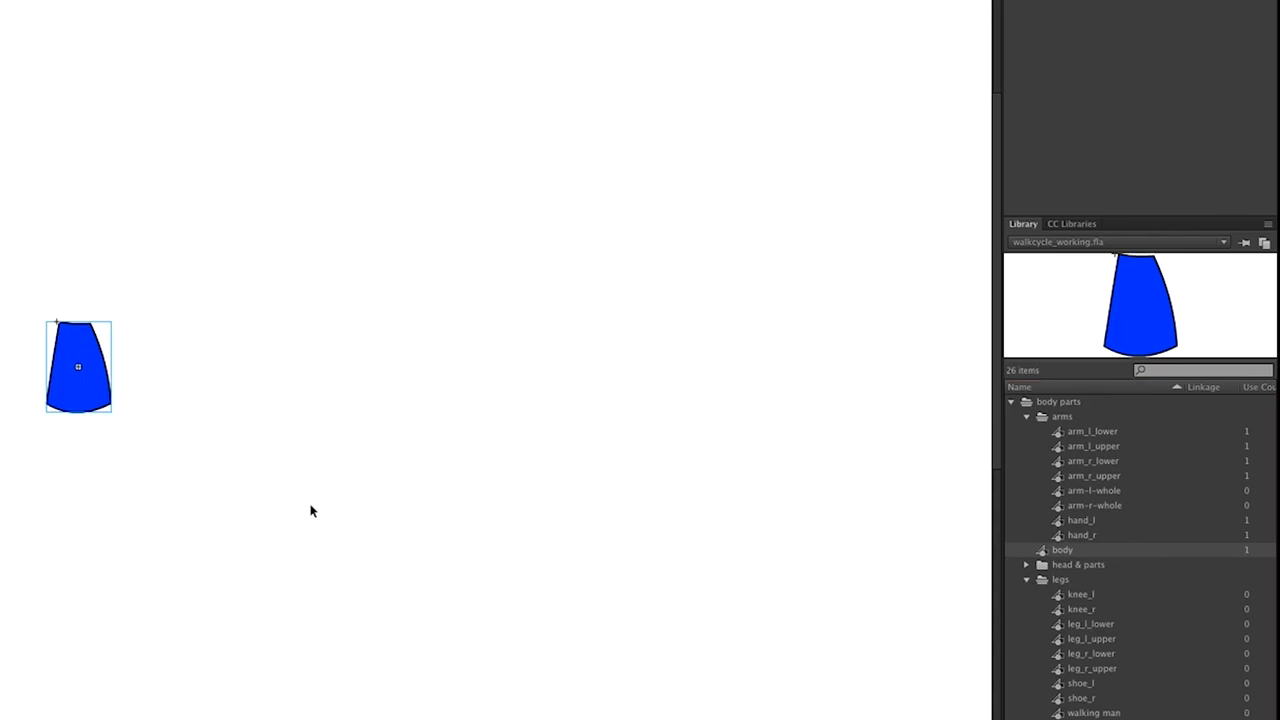
Zoom in on the body, then unlock the arm_l layer and make it active.
key("super+equal")
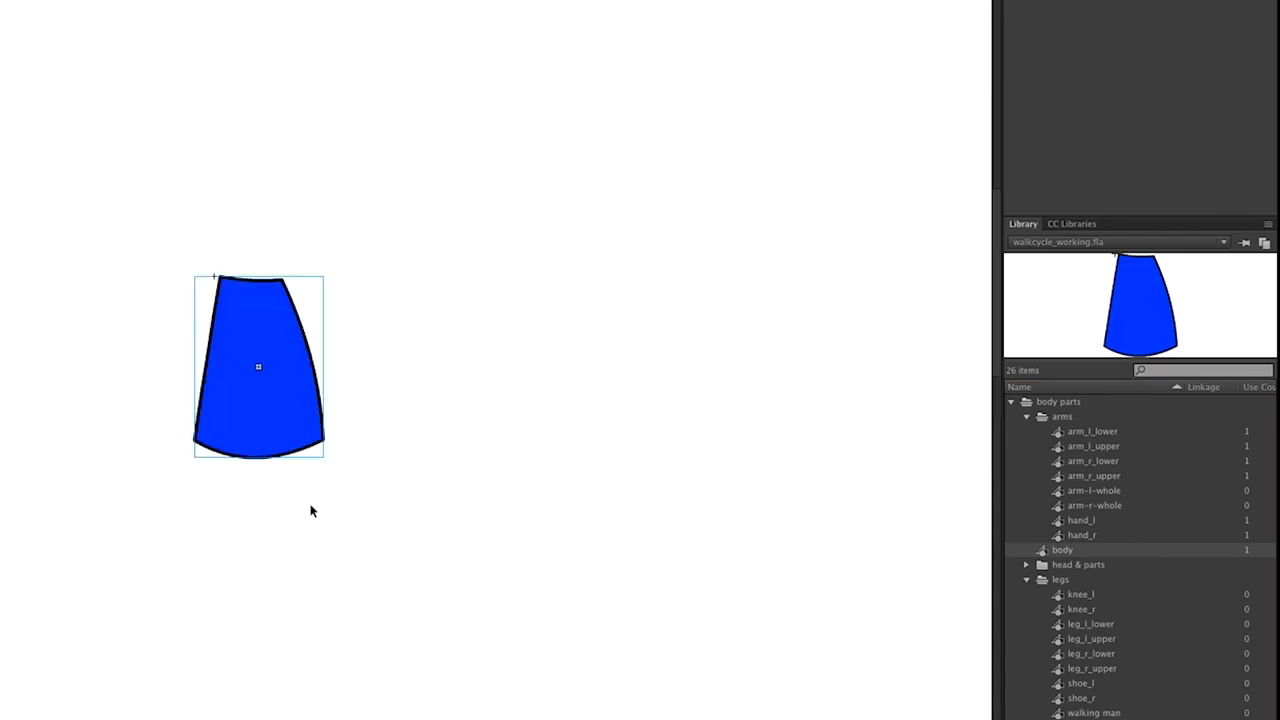
key("super+equal")
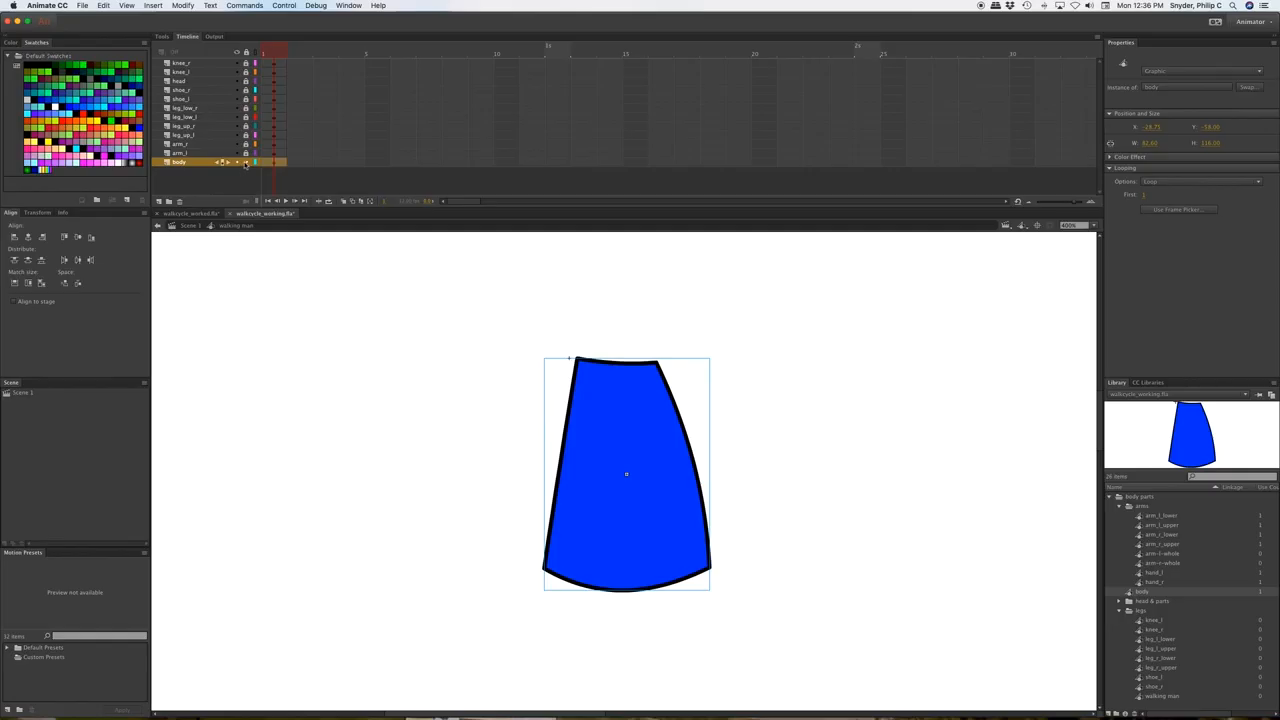
left_click(245, 163)
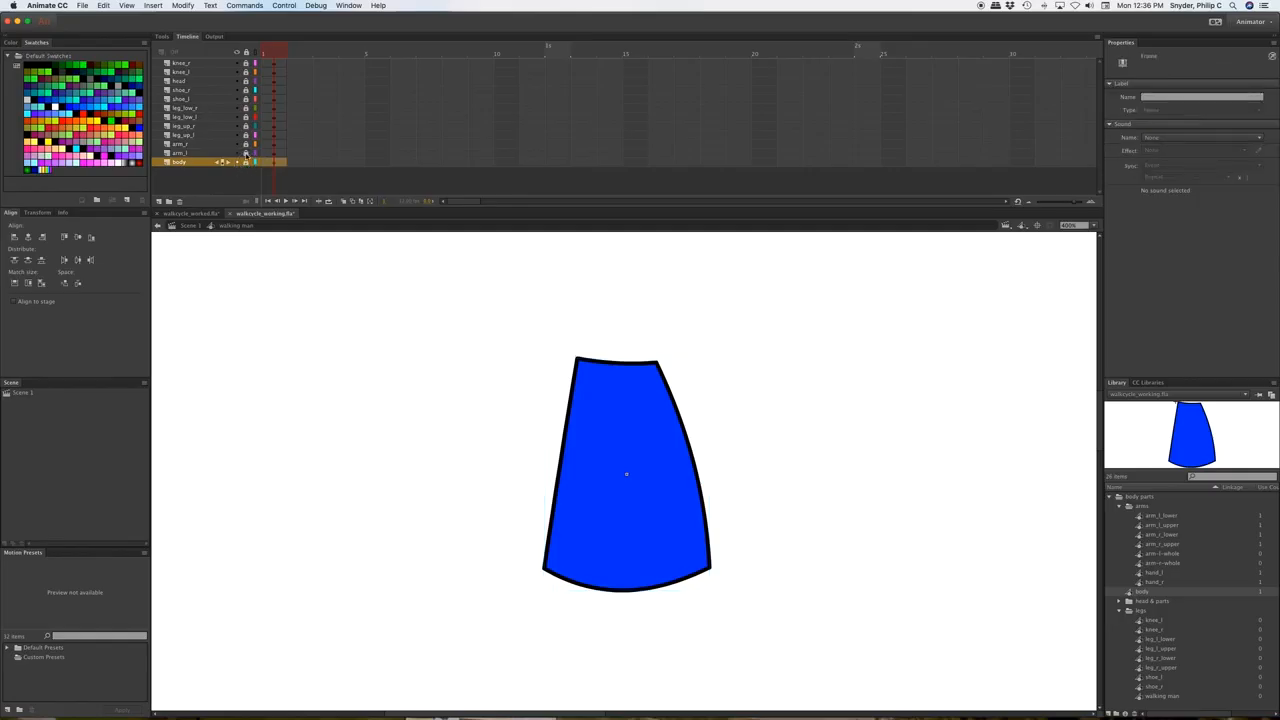
left_click(246, 154)
left_click(197, 153)
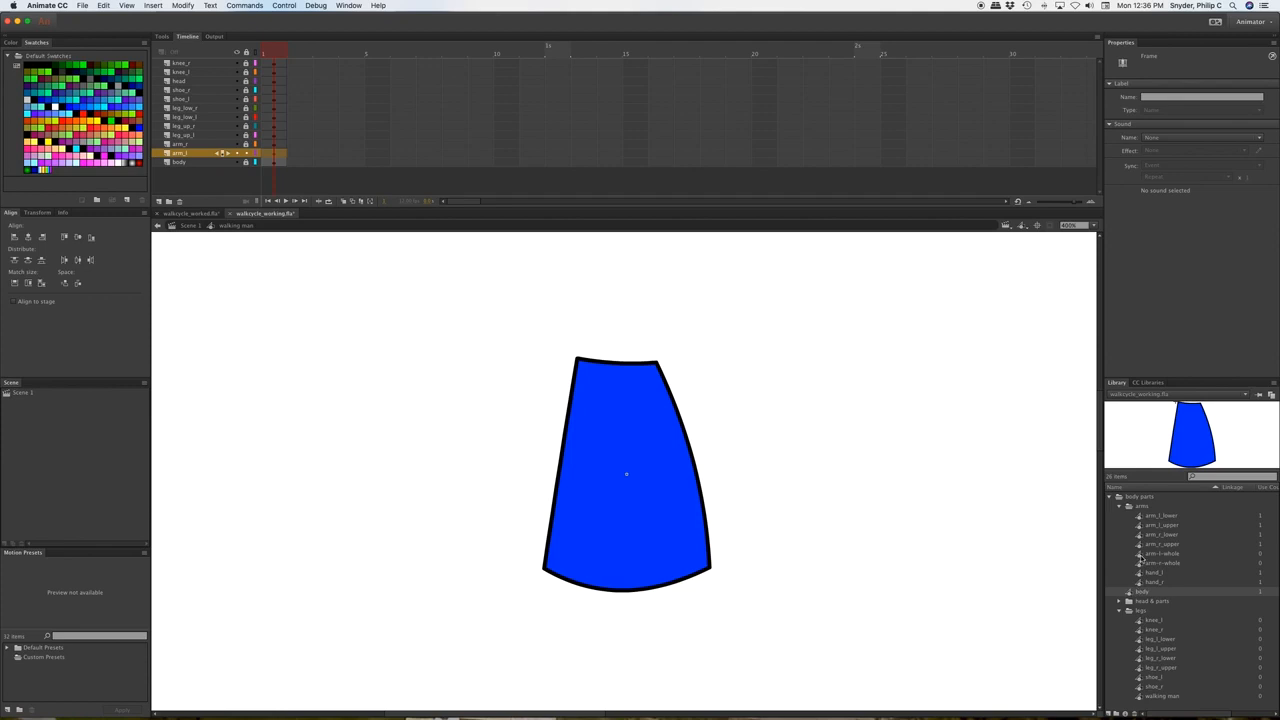
Place the arm-l-whole symbol over the body and rotate it slightly at the shoulder.
left_click(1144, 518)
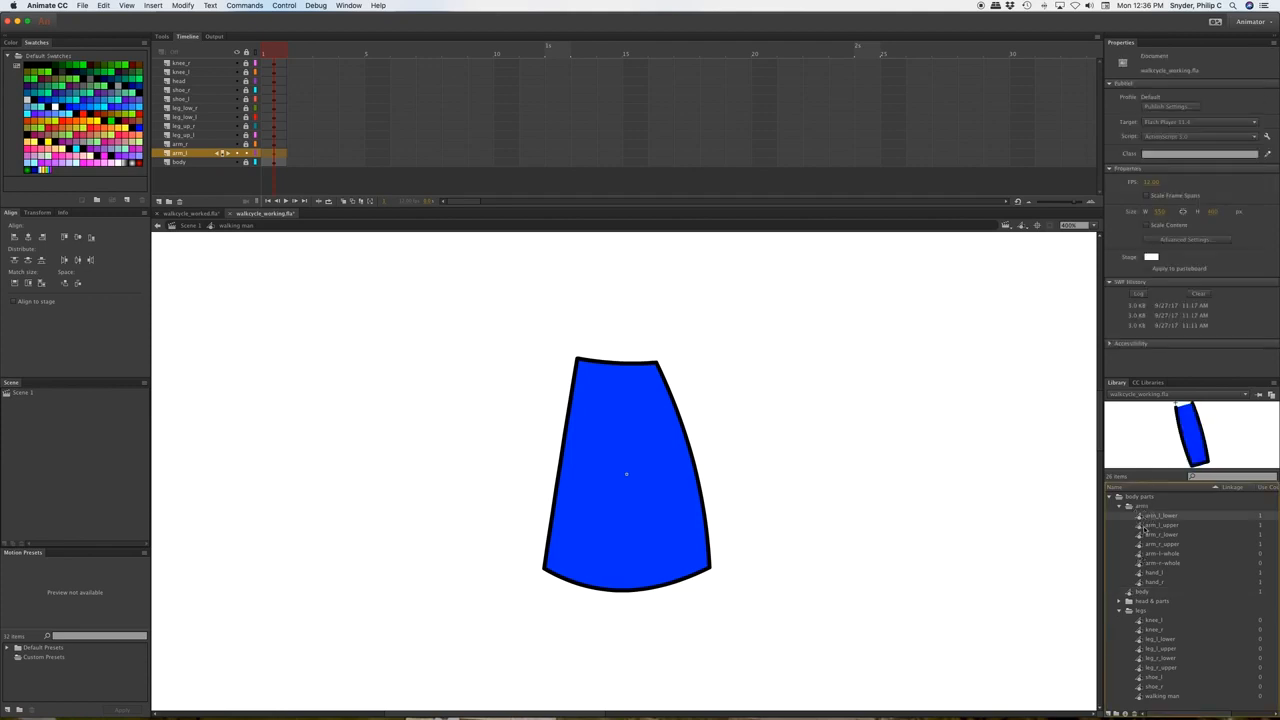
left_click(1144, 527)
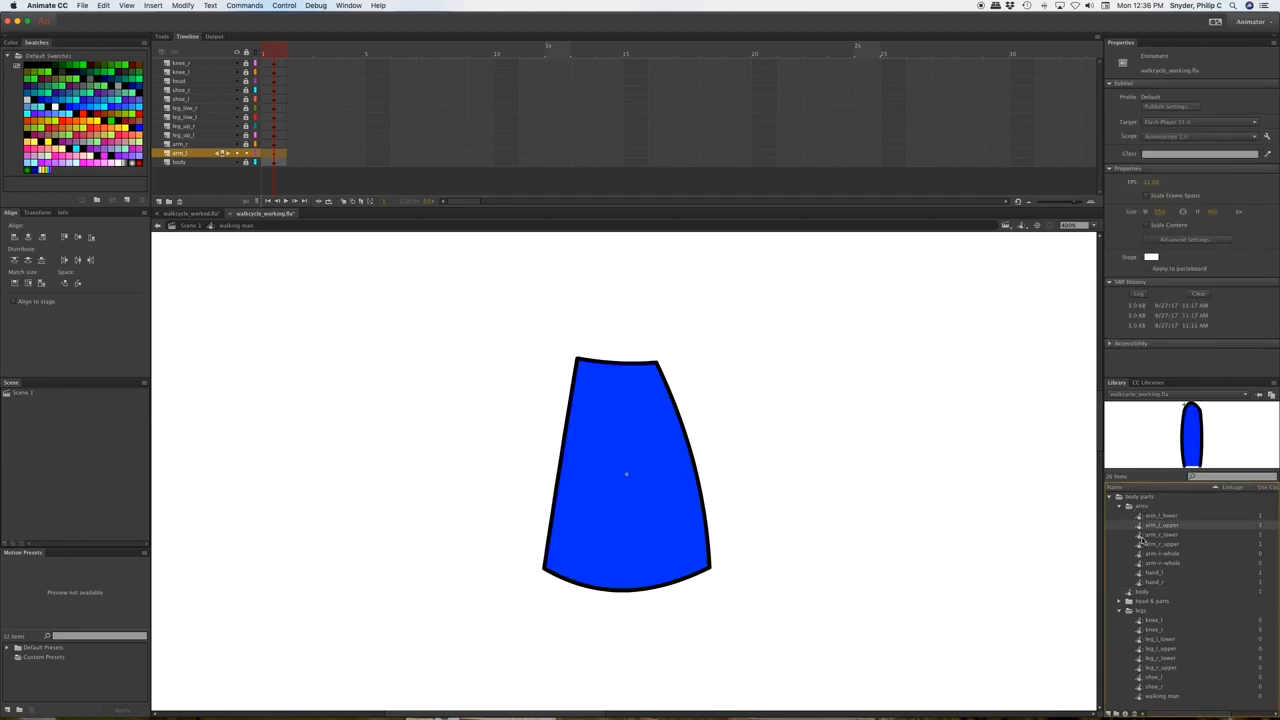
left_click(1143, 536)
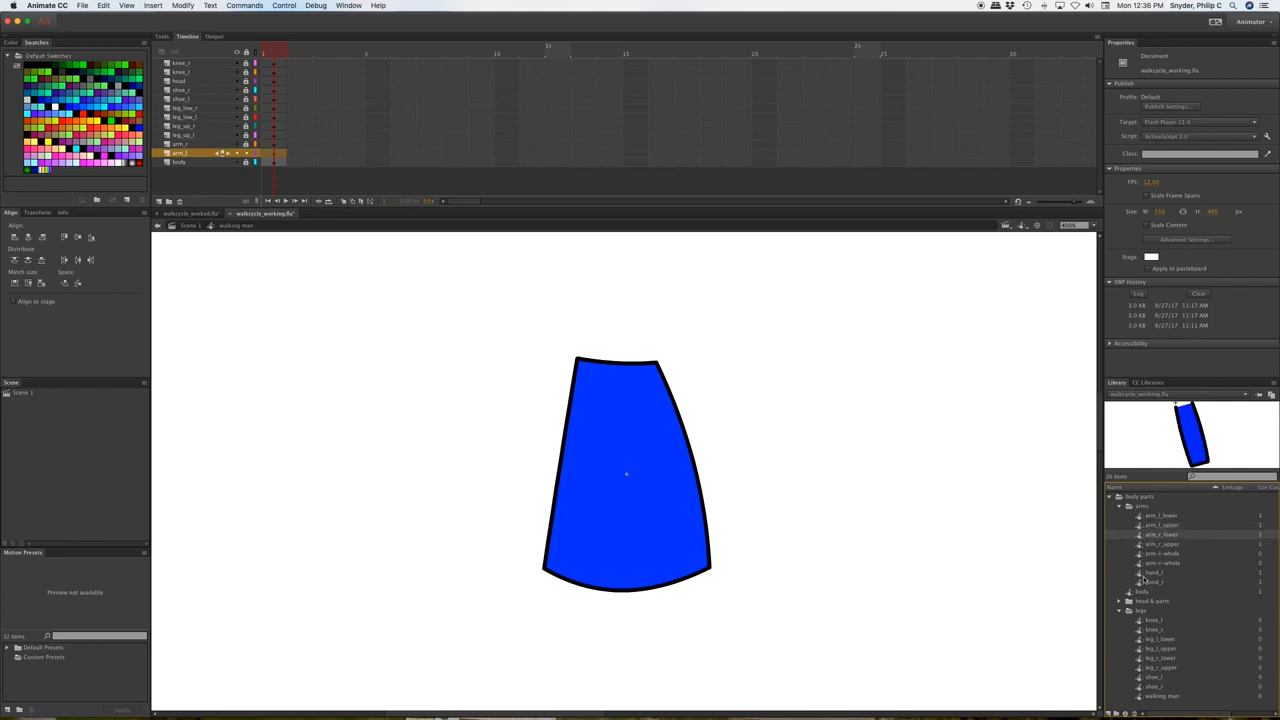
left_click(1143, 576)
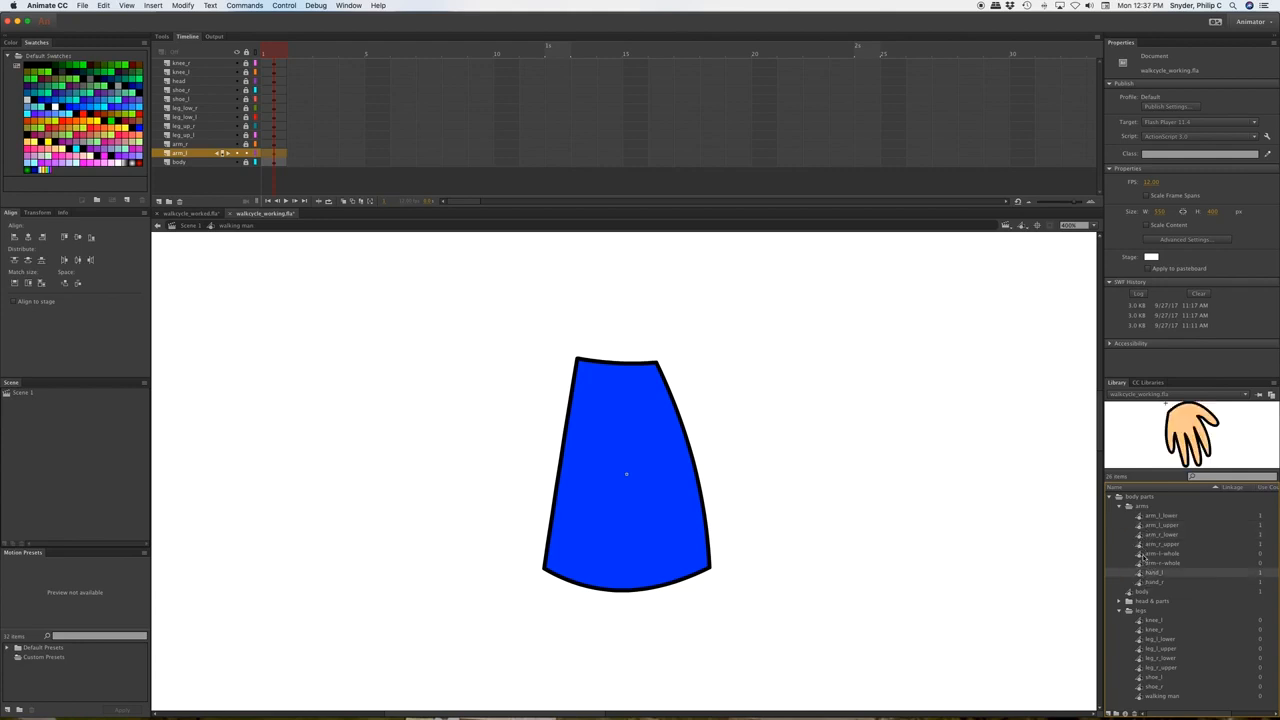
left_click(1141, 553)
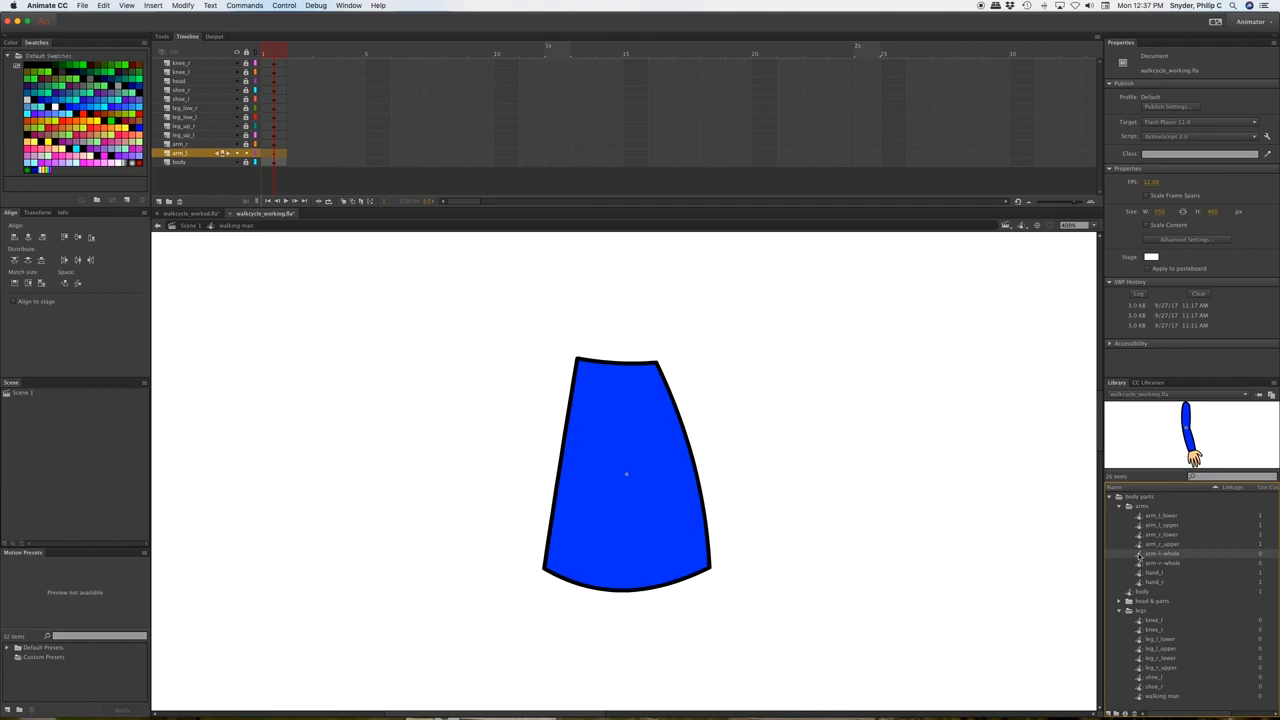
left_click_drag(1139, 555, 658, 467)
left_click_drag(646, 414, 648, 418)
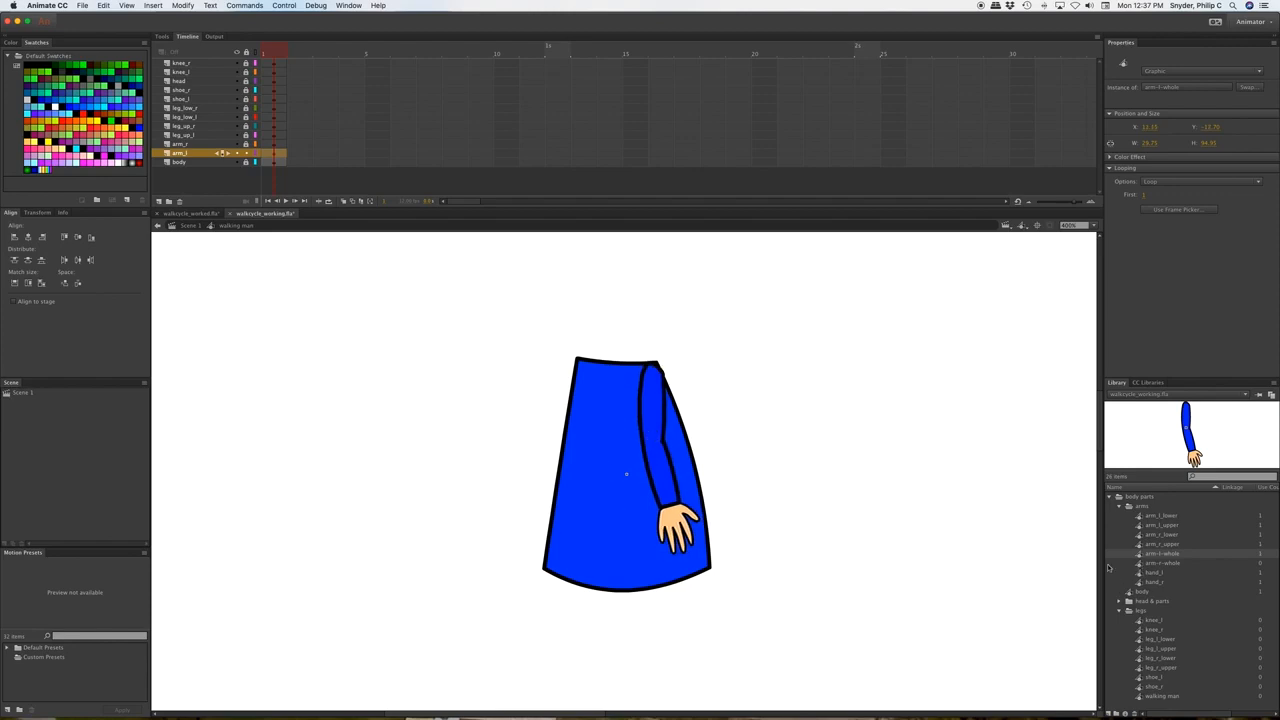
left_click(246, 152)
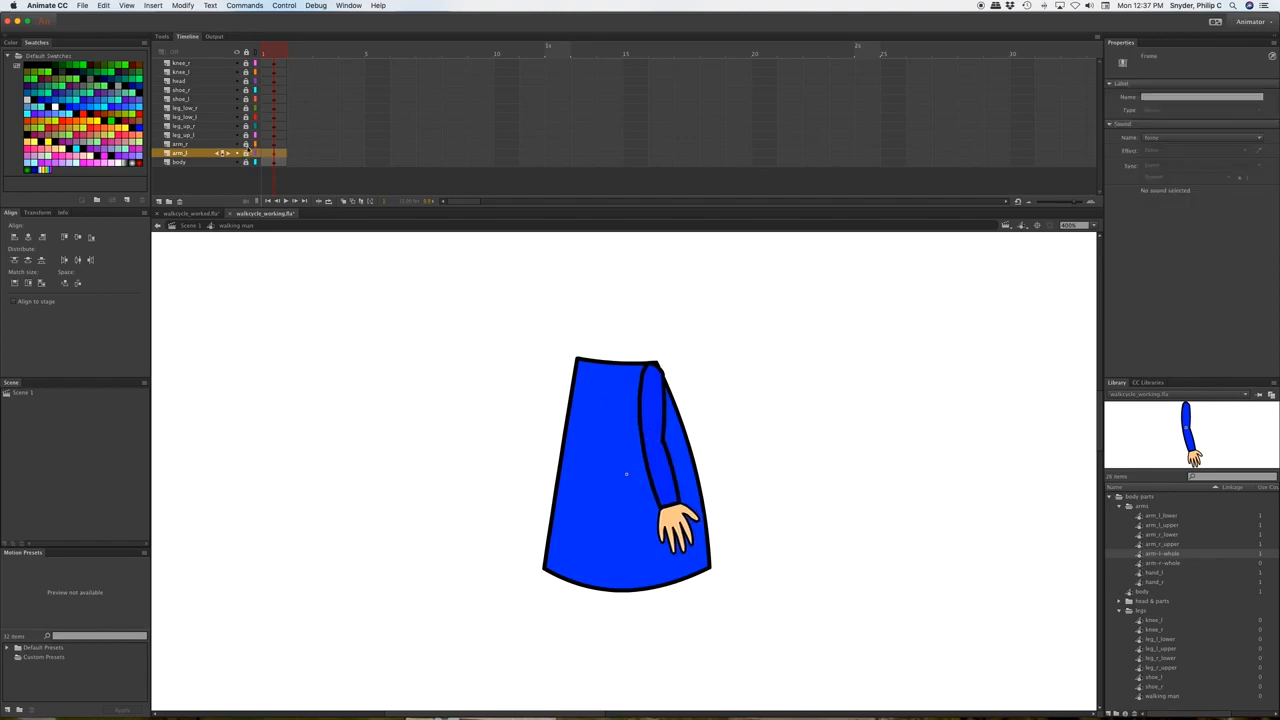
On the arm_r layer, place the arm-r-whole symbol beside the left arm.
left_click(202, 145)
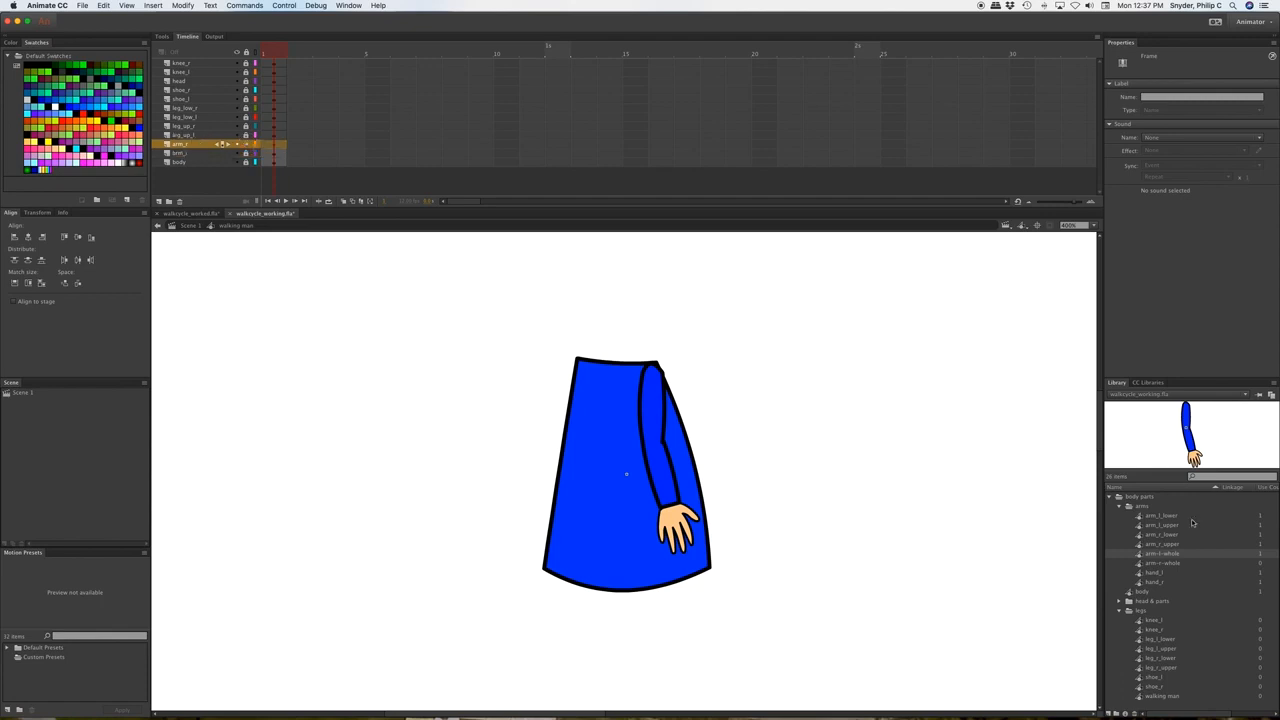
left_click_drag(1150, 563, 593, 450)
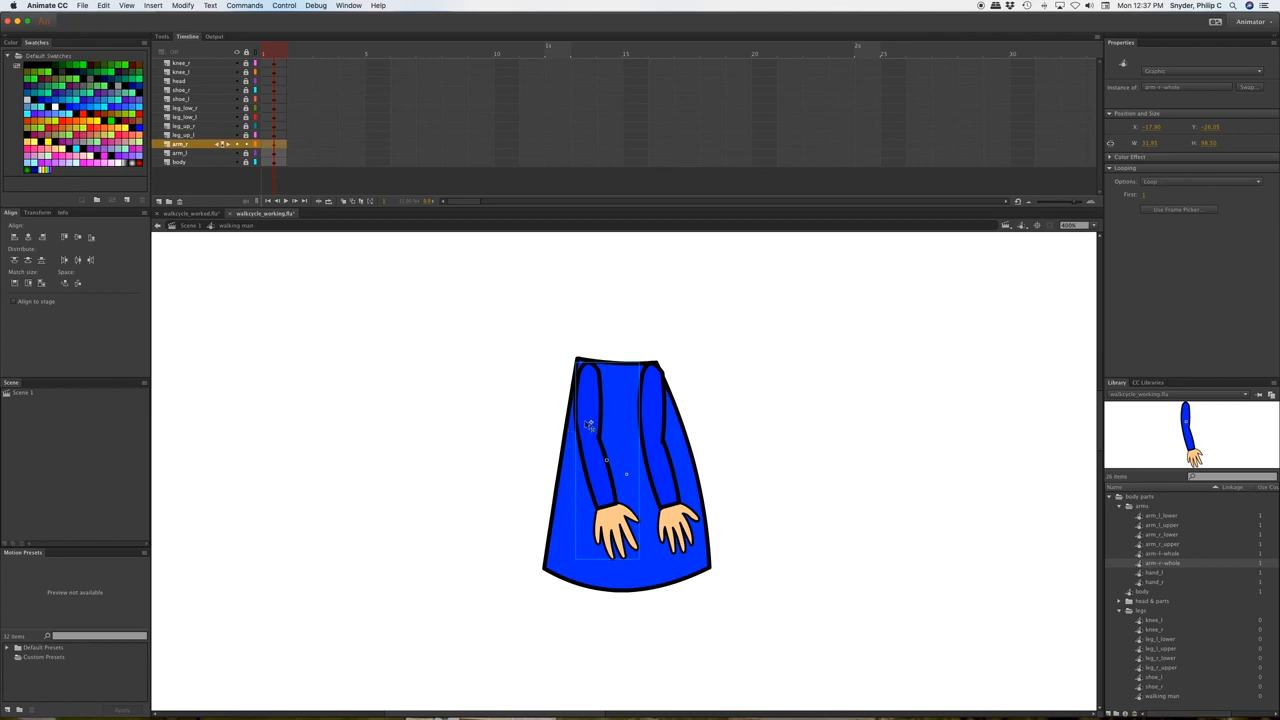
left_click(245, 146)
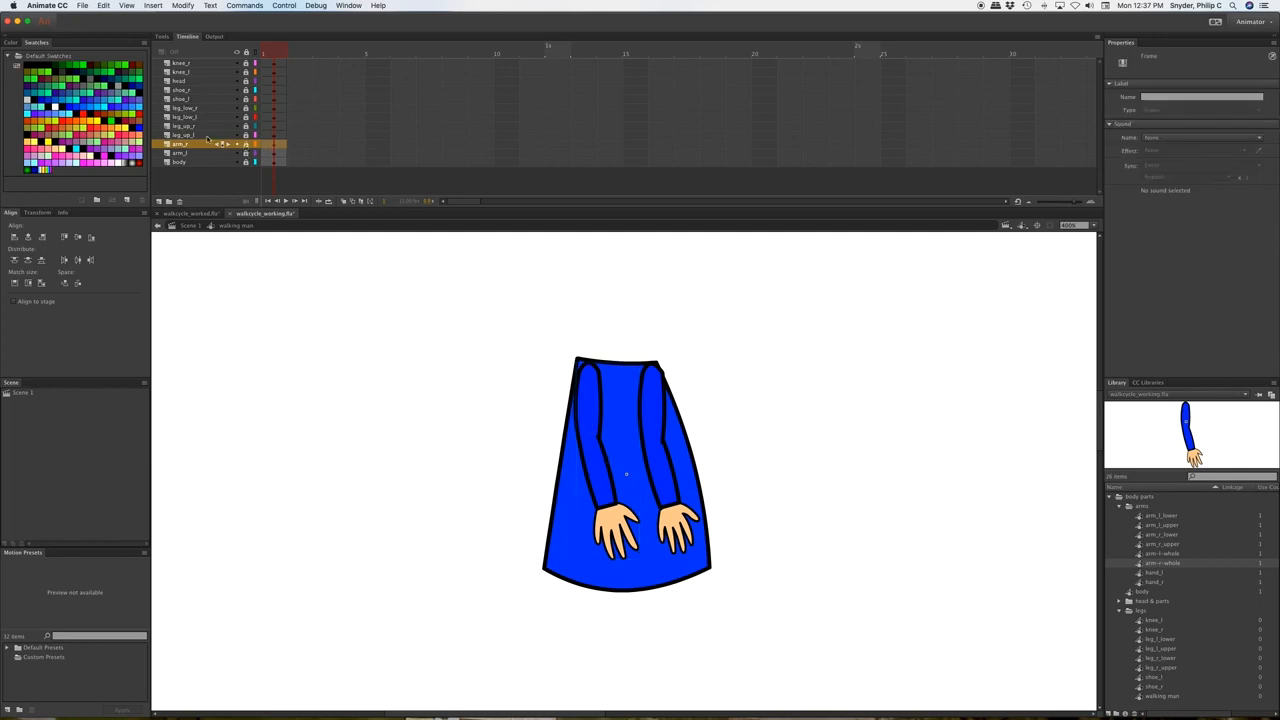
left_click(246, 135)
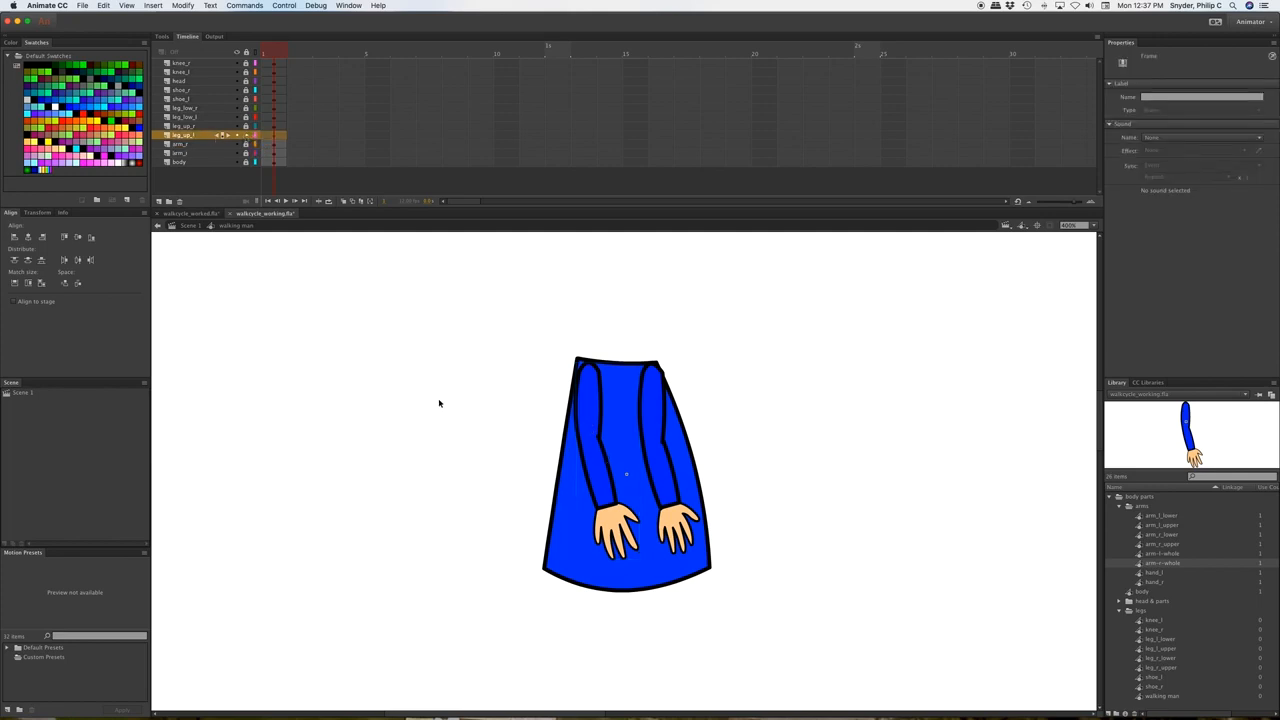
Collapse the arms folder and tuck leg_l_upper under the body on leg_up_l.
scroll(740, 403, "down", 5)
scroll(741, 405, "up", 3)
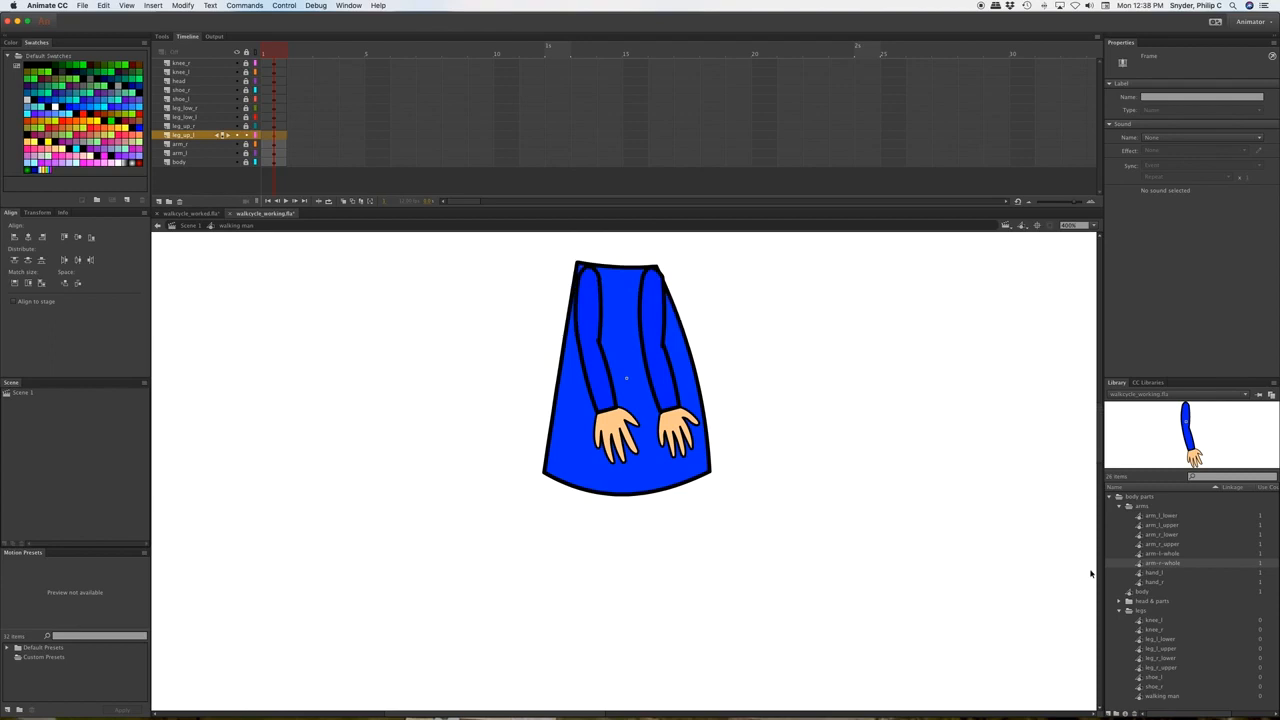
left_click(1119, 506)
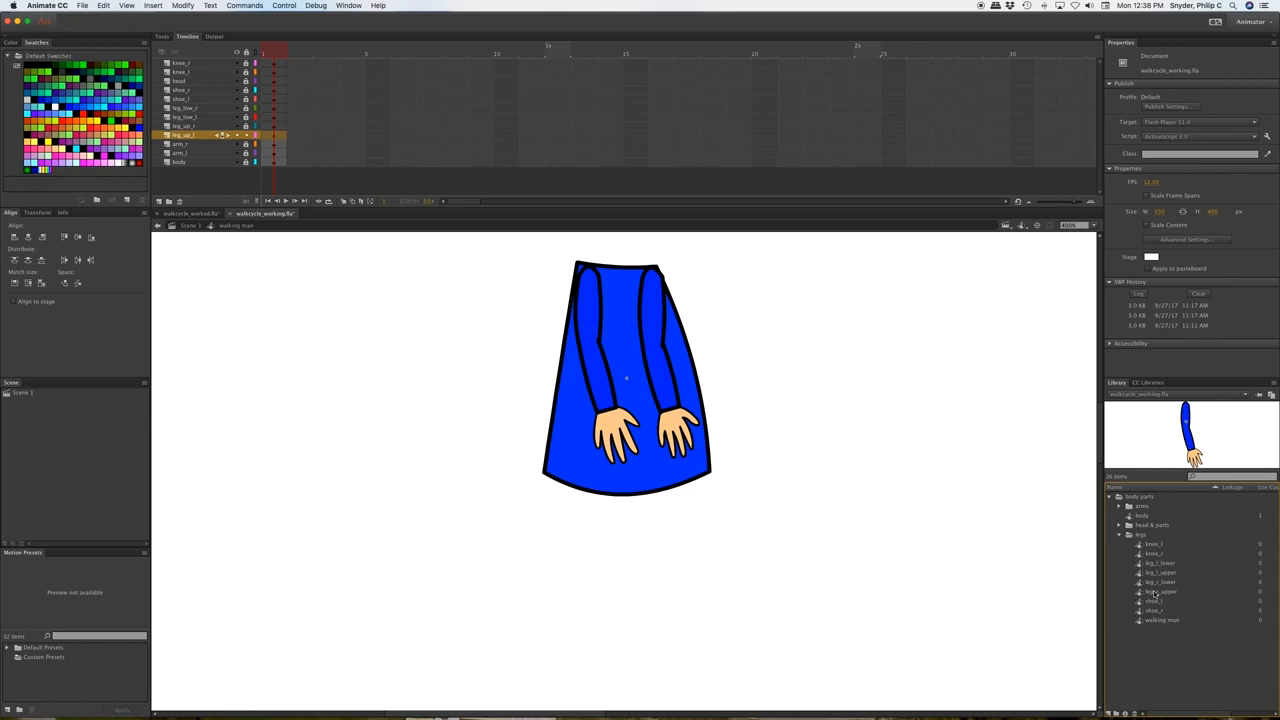
left_click_drag(1139, 574, 664, 553)
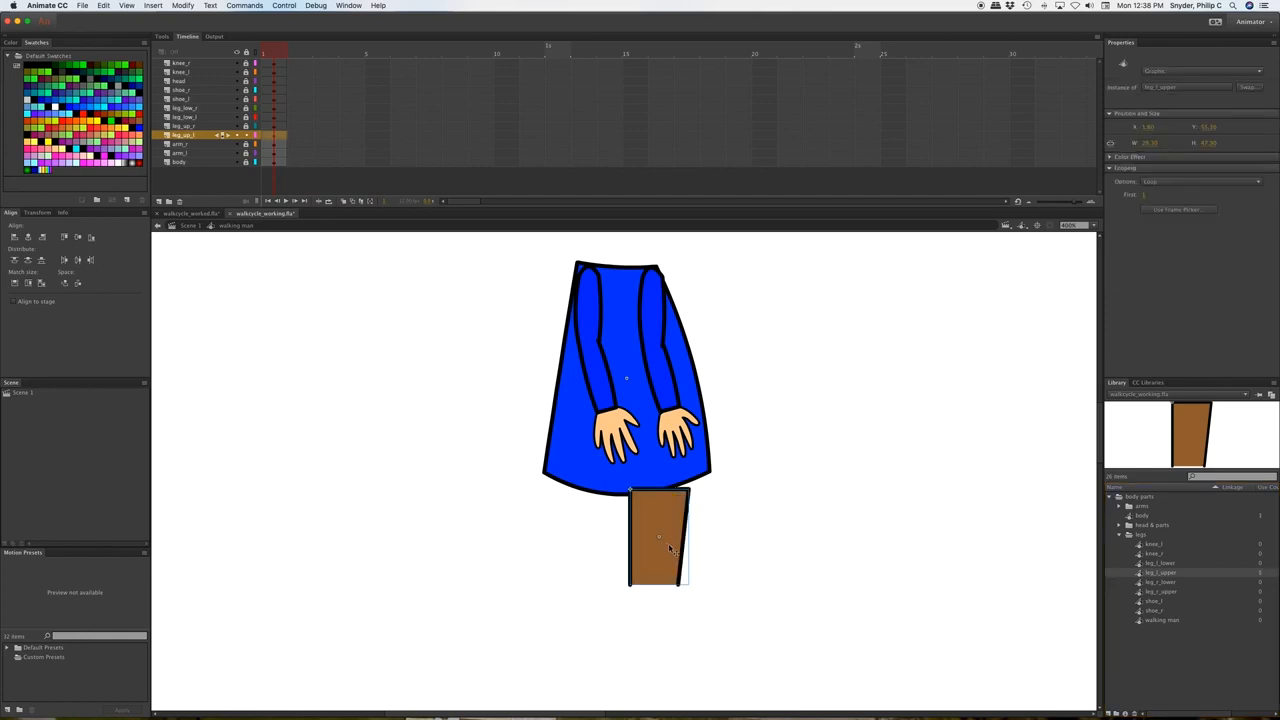
left_click_drag(656, 548, 668, 536)
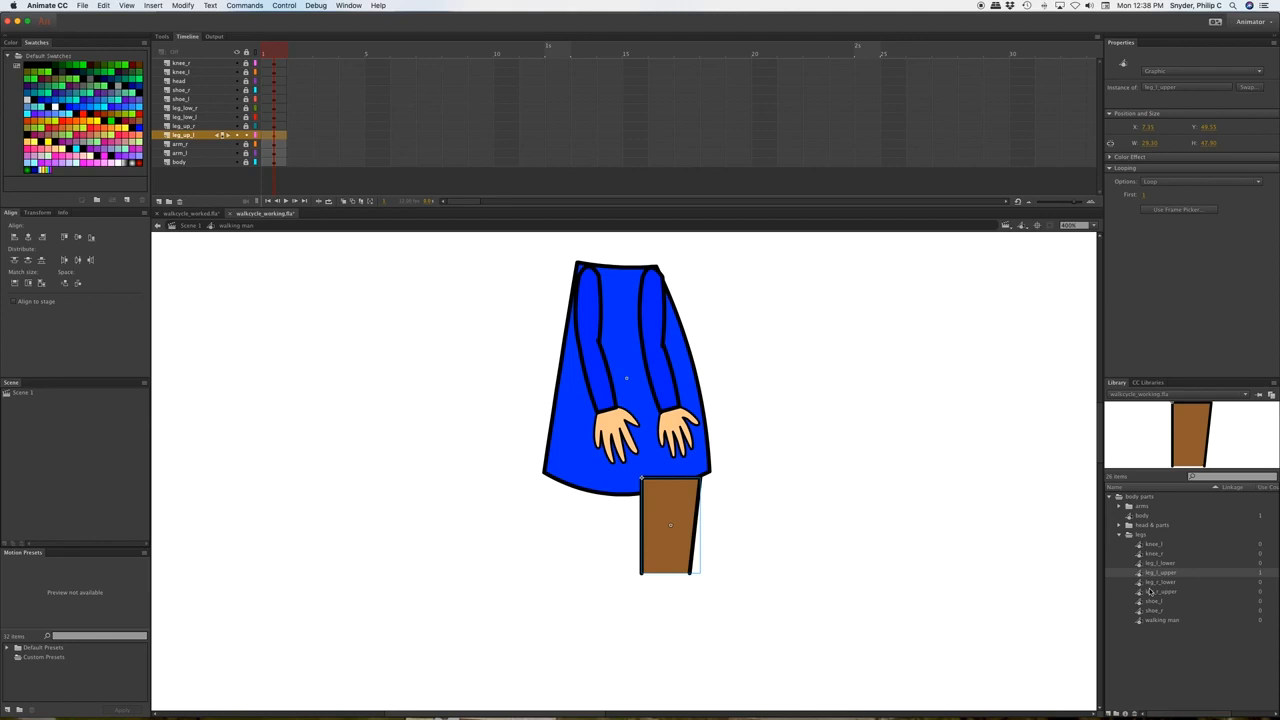
left_click(247, 138)
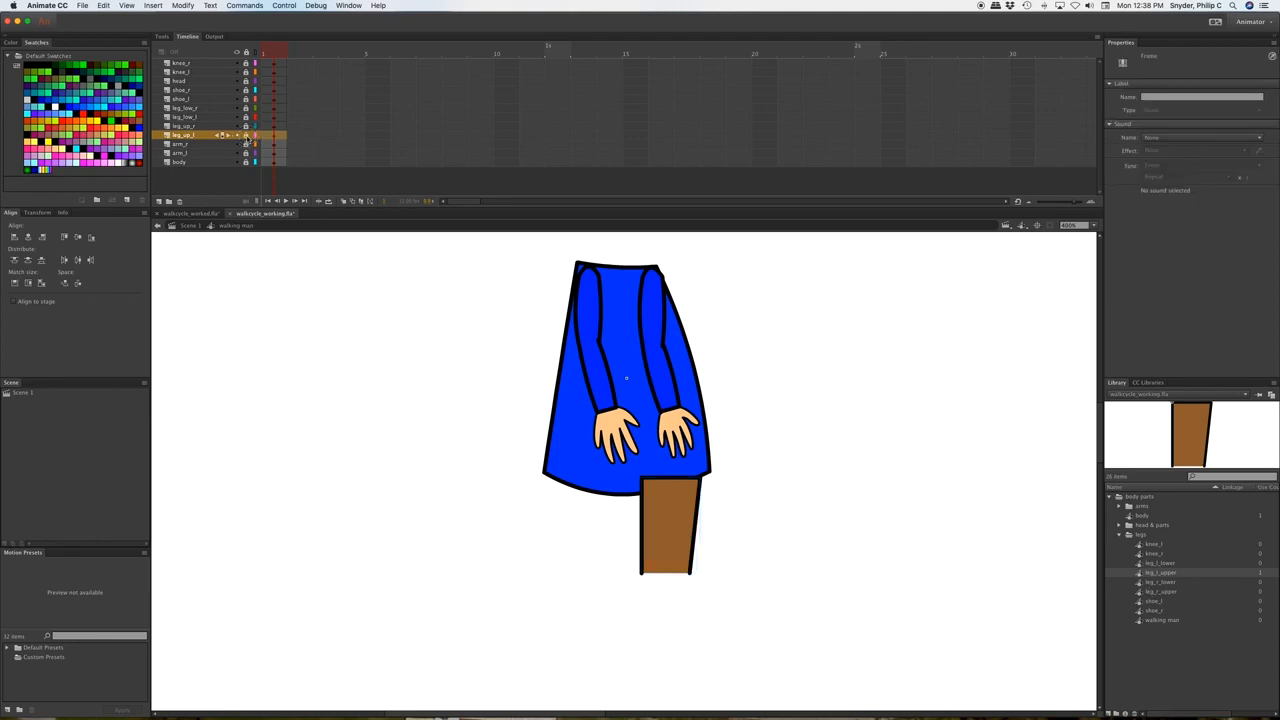
Place leg_r_upper under the body on the leg_up_r layer.
left_click(254, 128)
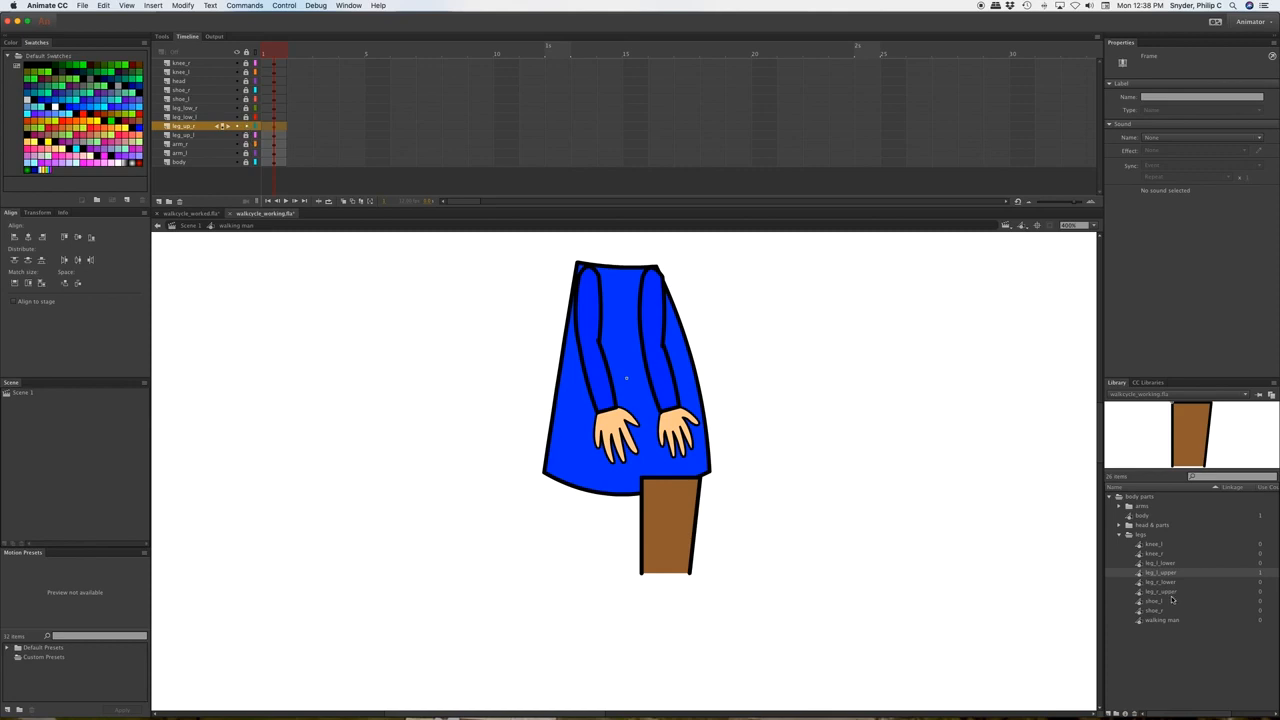
left_click_drag(1141, 592, 596, 524)
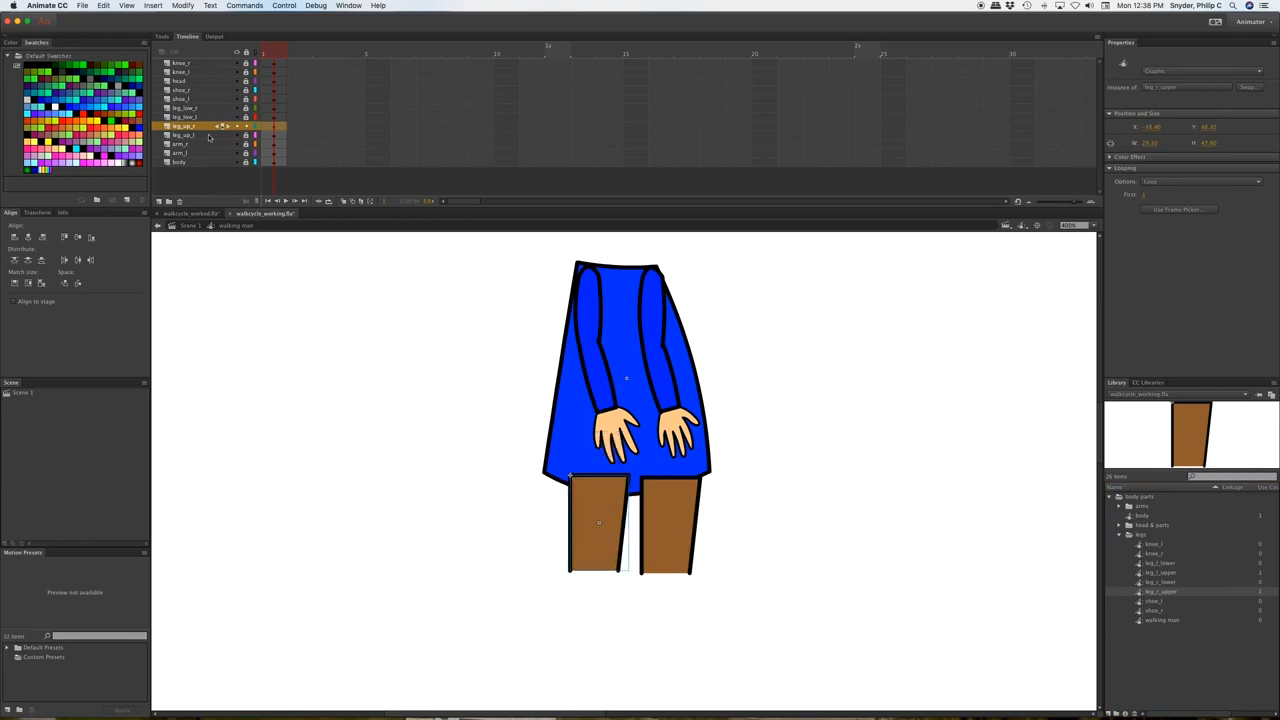
left_click(245, 130)
Unlock leg_low_l and line a lower-leg symbol up under the right thigh.
left_click(192, 118)
left_click(246, 117)
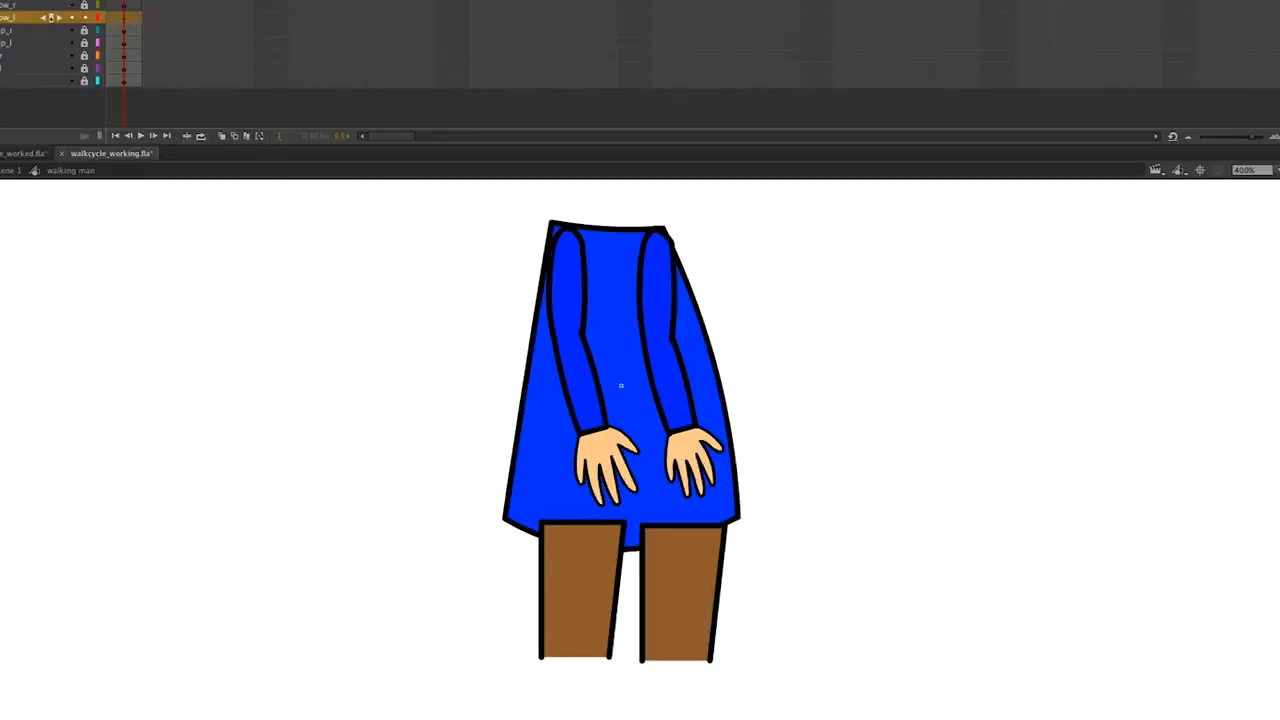
left_click_drag(1160, 563, 672, 585)
left_click_drag(685, 680, 677, 689)
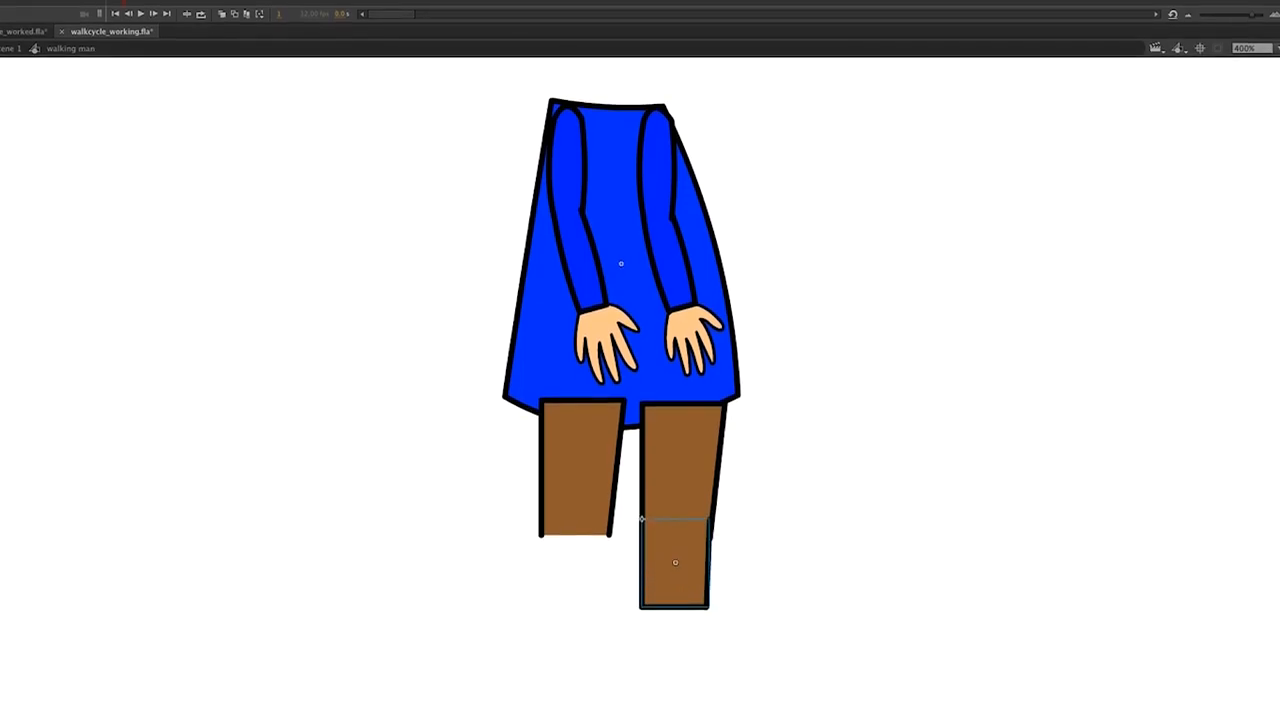
Place the other lower leg under the left thigh and a dark shoe under the right leg.
key("Escape")
left_click_drag(1279, 560, 581, 566)
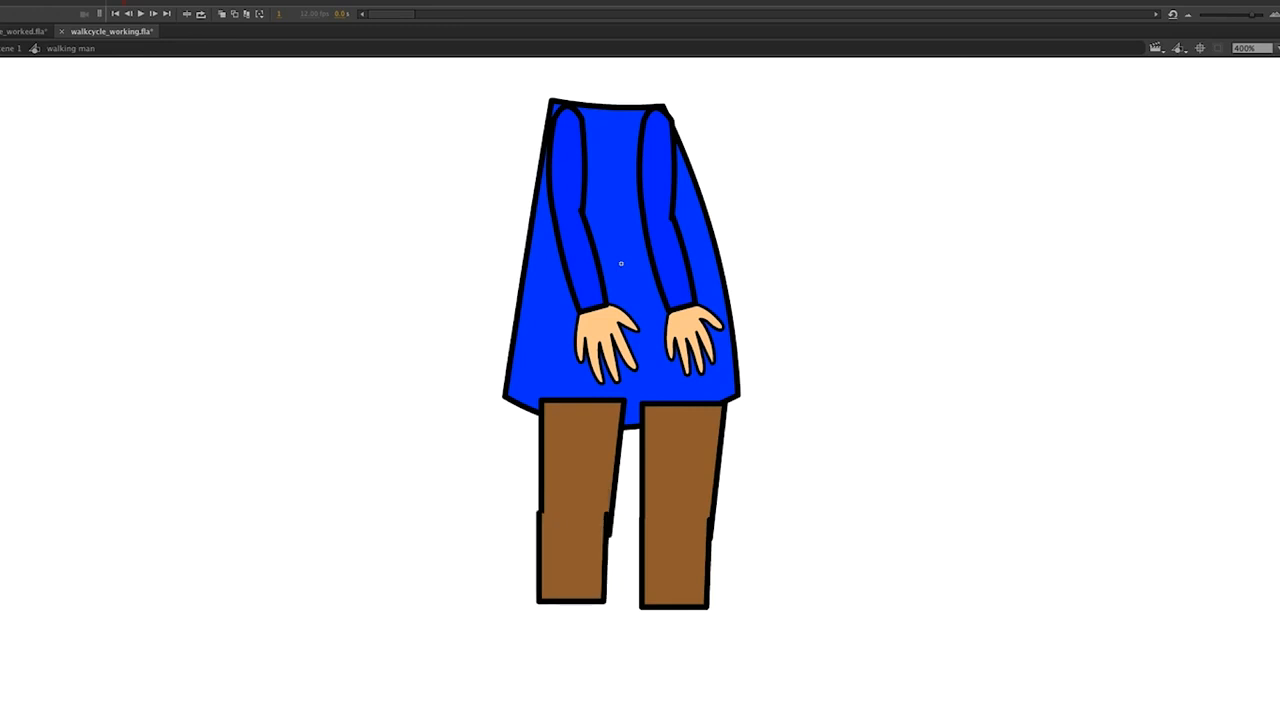
left_click_drag(1279, 565, 718, 640)
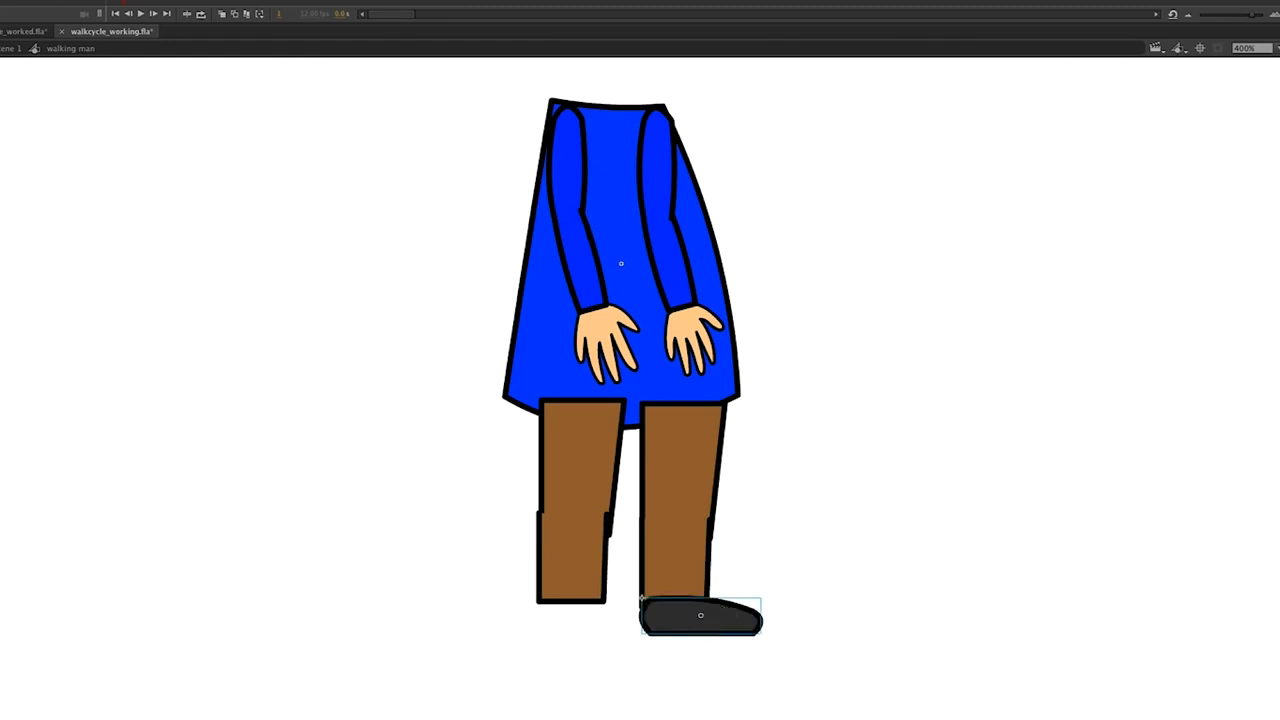
Add the second dark shoe under the left leg and expand the head & parts Library folder.
left_click(85, 2)
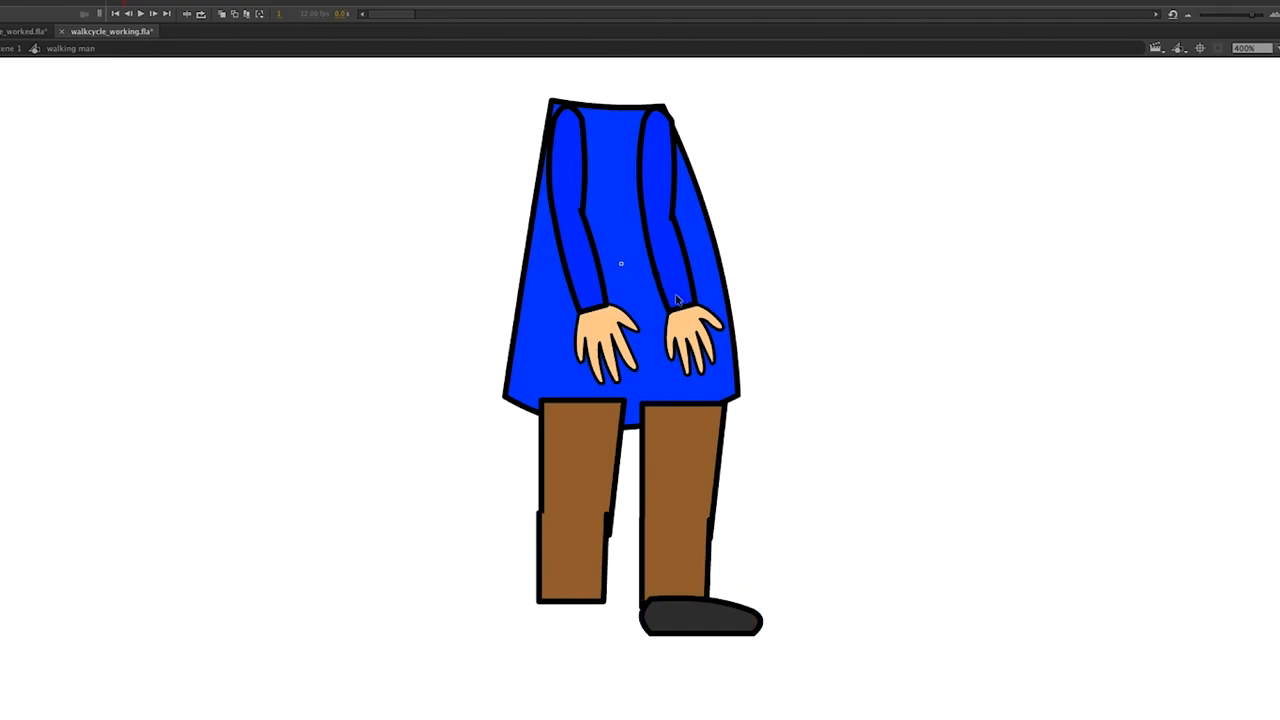
left_click_drag(1278, 640, 591, 623)
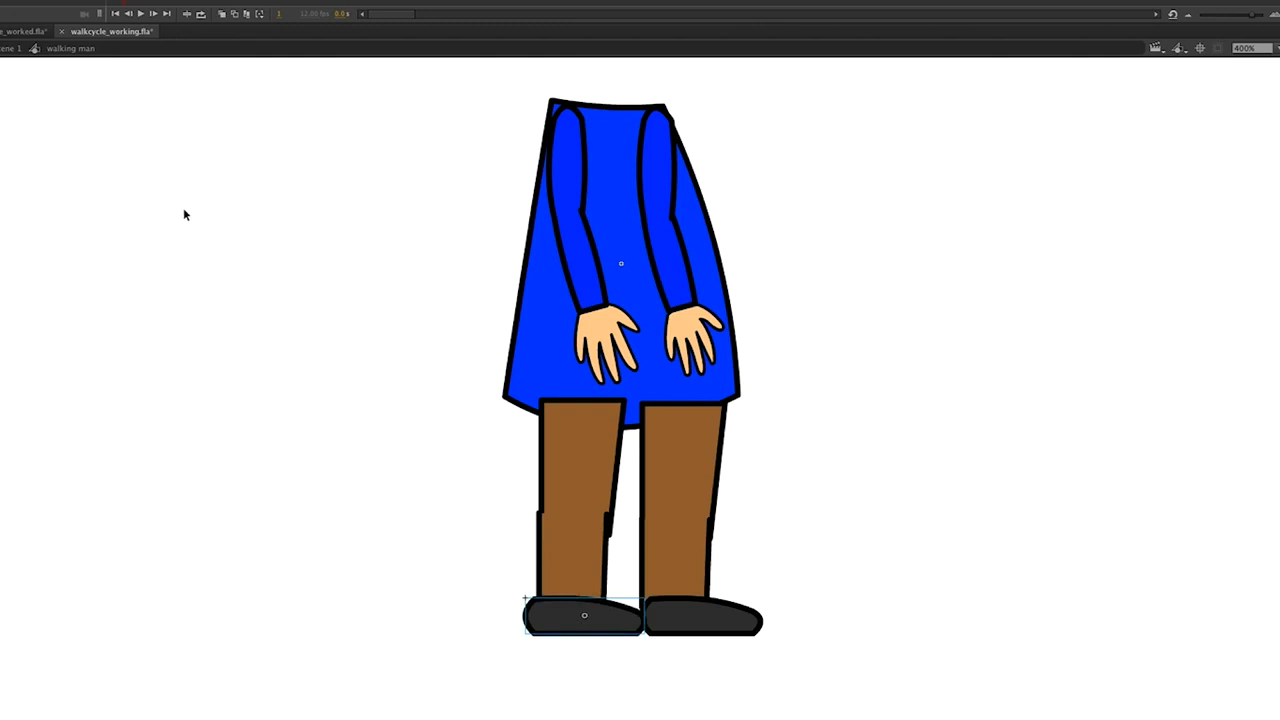
key("Escape")
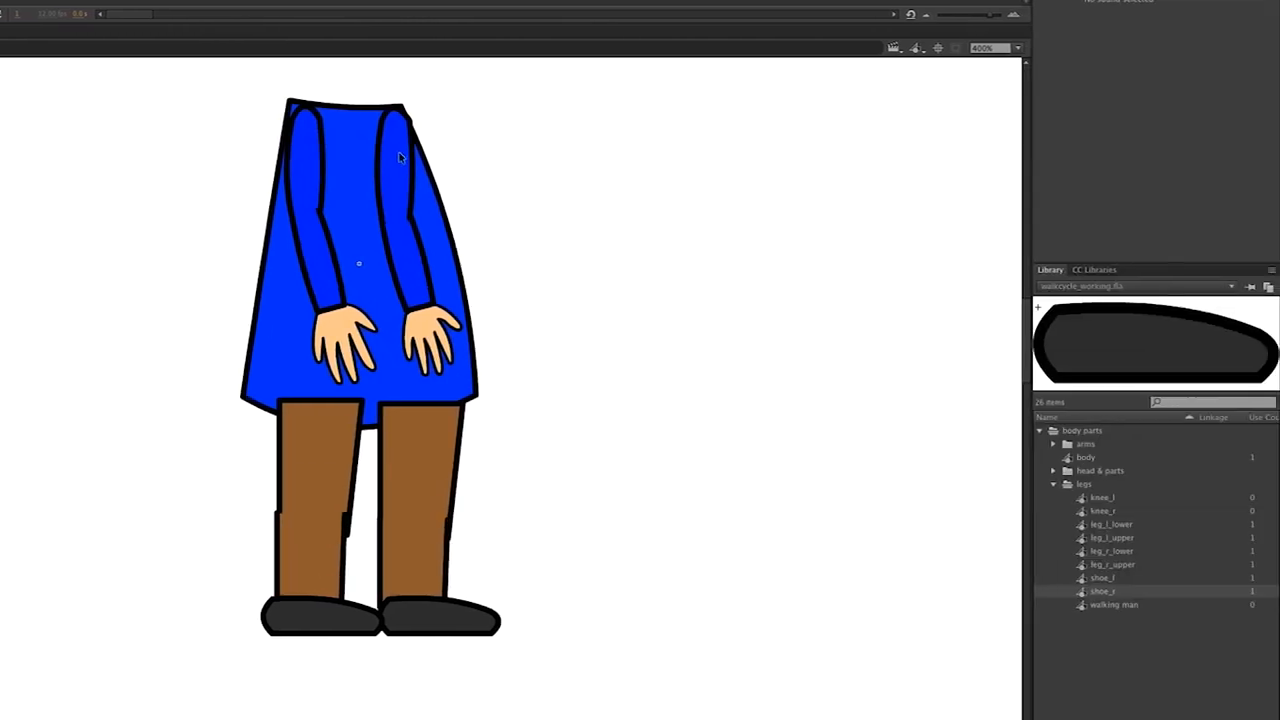
scroll(581, 244, "up", 3)
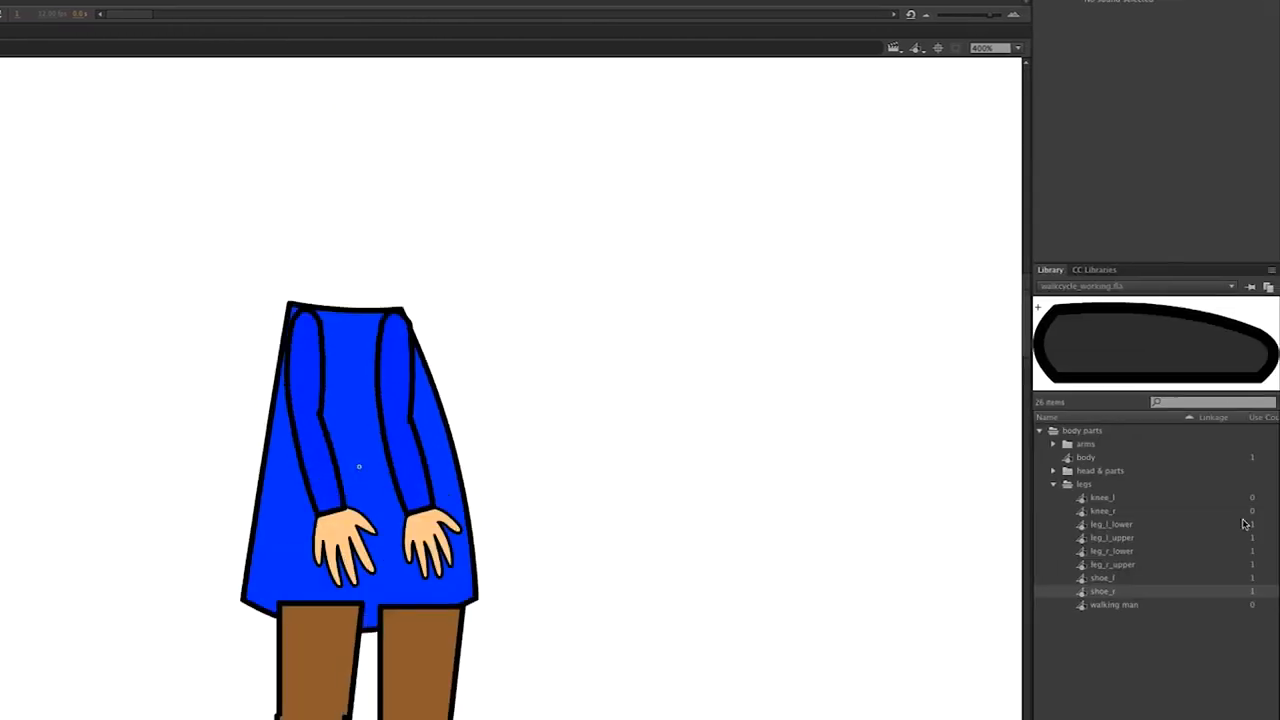
left_click(1054, 474)
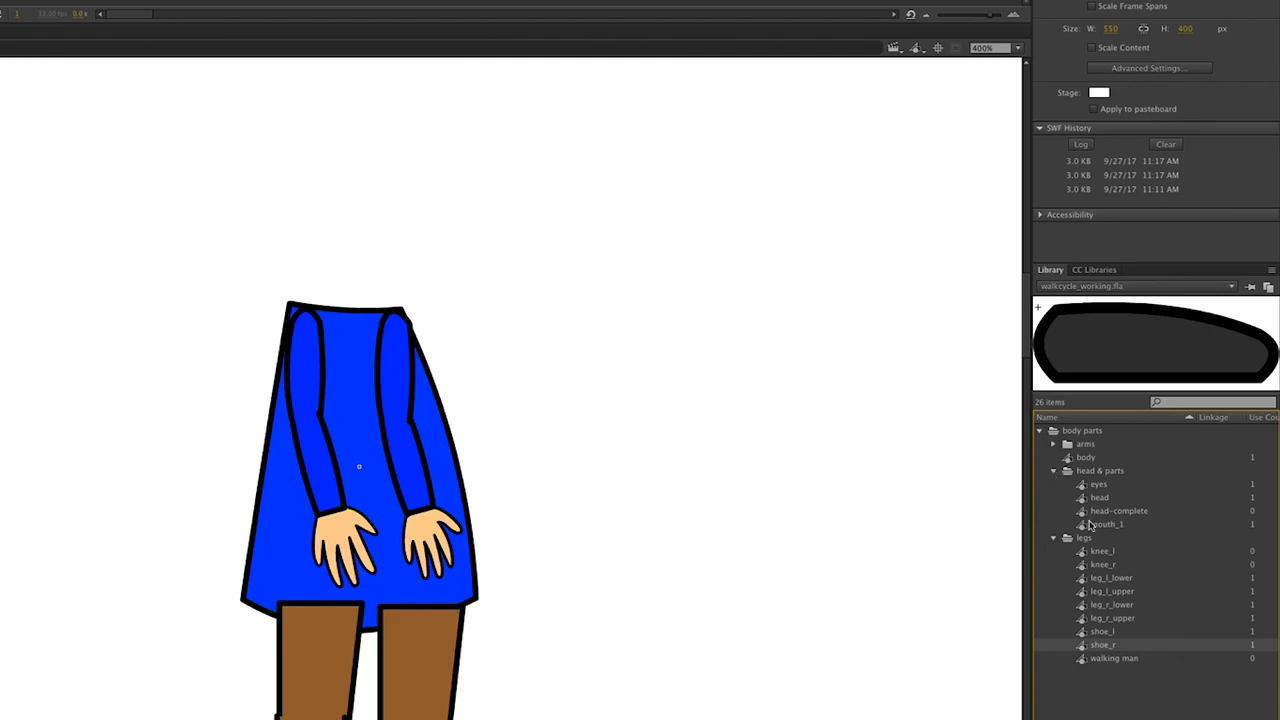
Drop head-complete on top of the body and the knee_l piece onto a leg.
left_click(1086, 512)
left_click_drag(1089, 512, 375, 224)
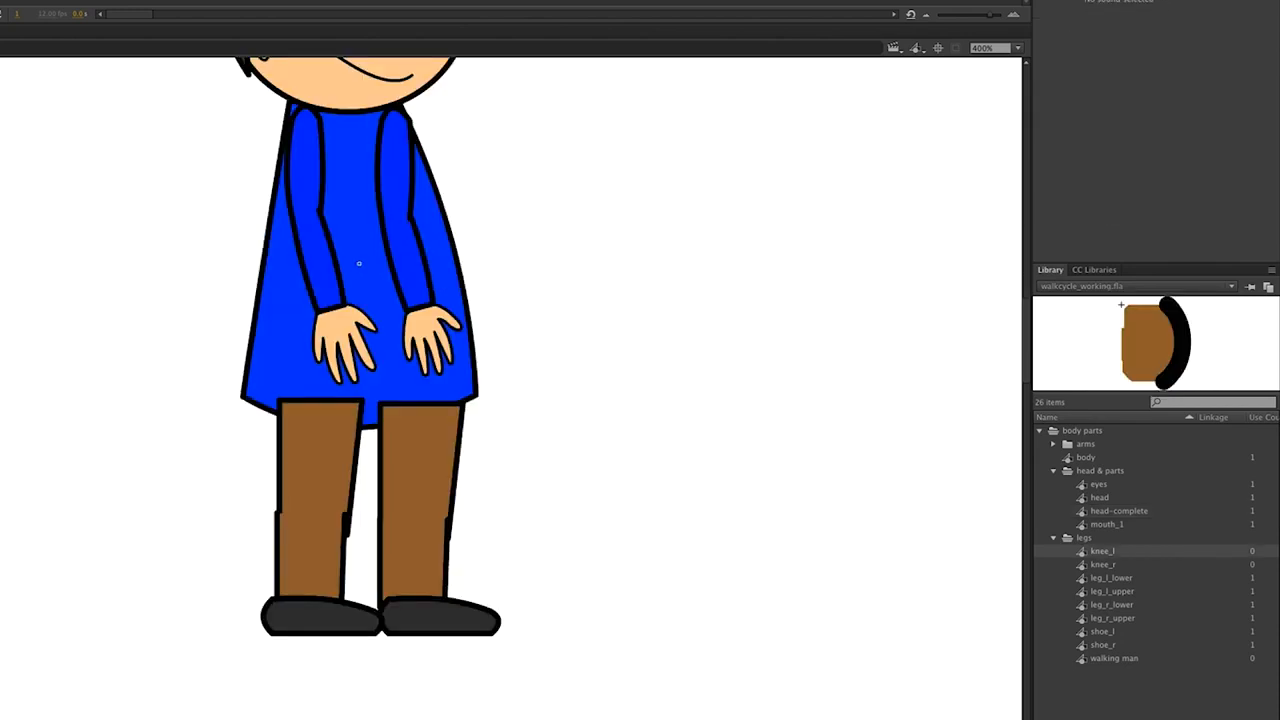
left_click_drag(1085, 557, 451, 518)
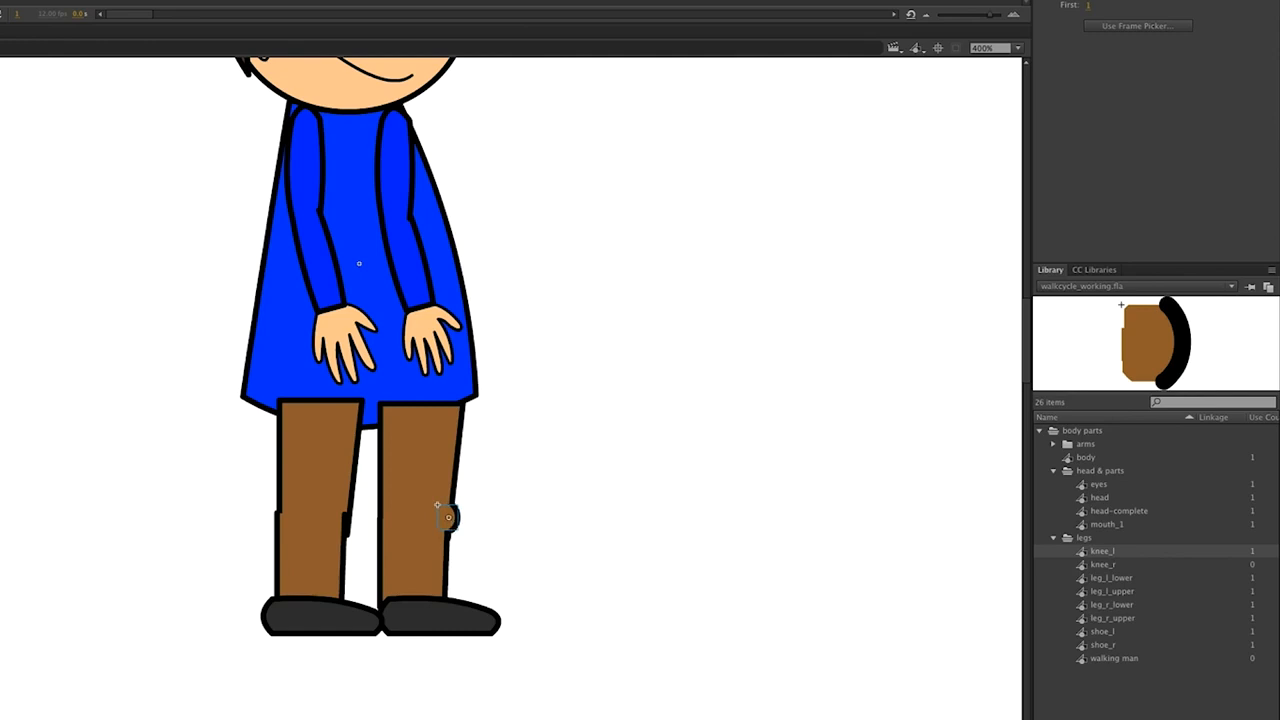
Place knee_r on the other leg, nudging it left with the arrow key.
key("Escape")
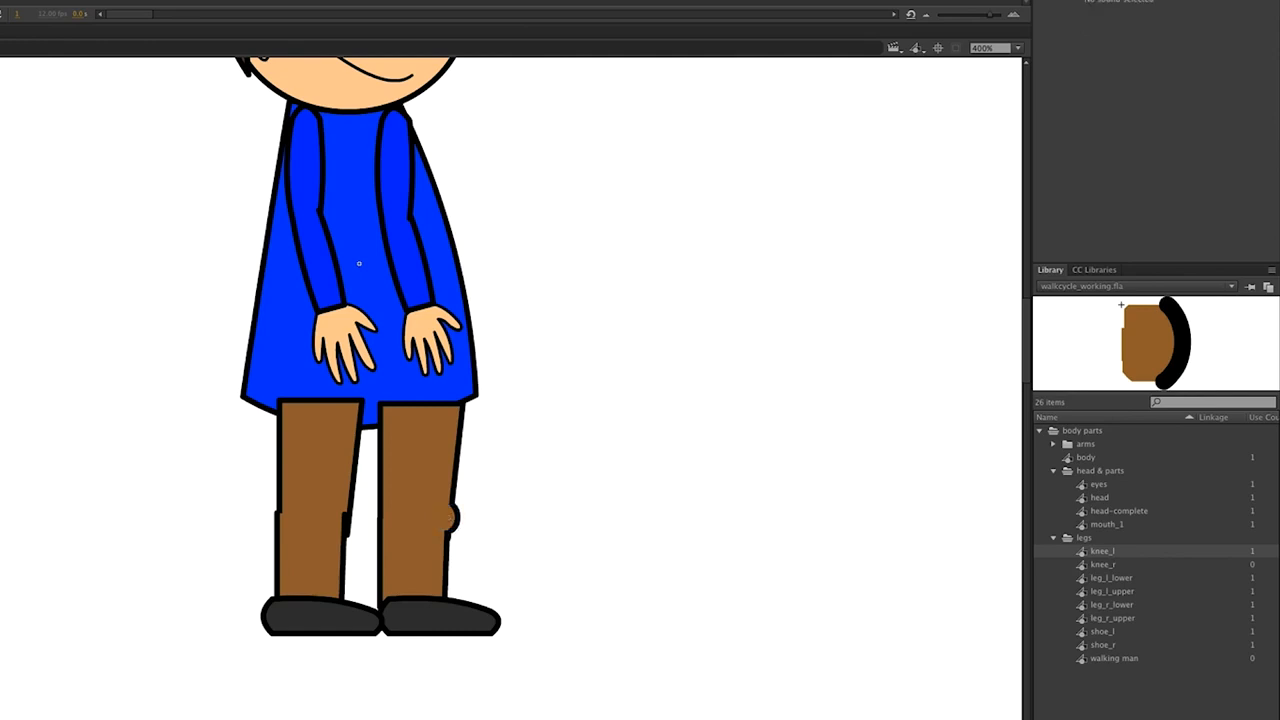
left_click_drag(1092, 565, 362, 527)
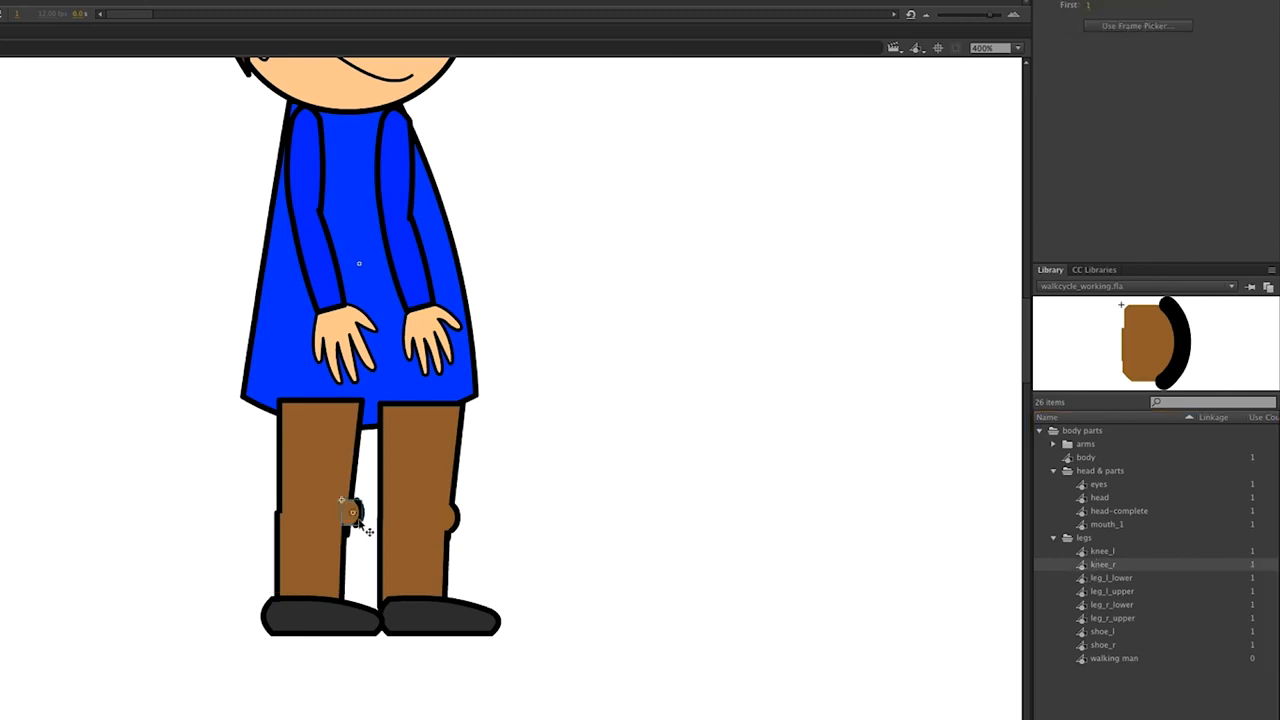
key("Left")
key("Left")
key("Left")
key("Left")
key("Left")
key("Left")
key("Left")
key("Left")
left_click(187, 246)
scroll(422, 375, "up", 2)
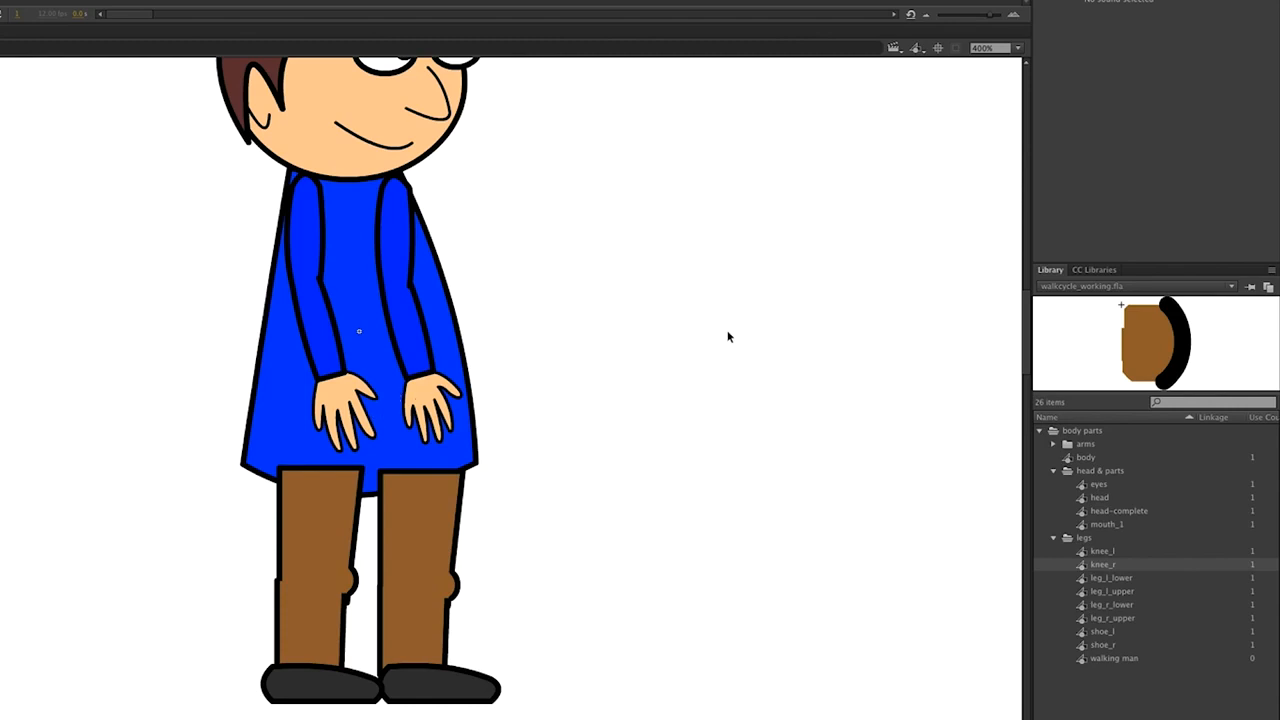
left_click(890, 264)
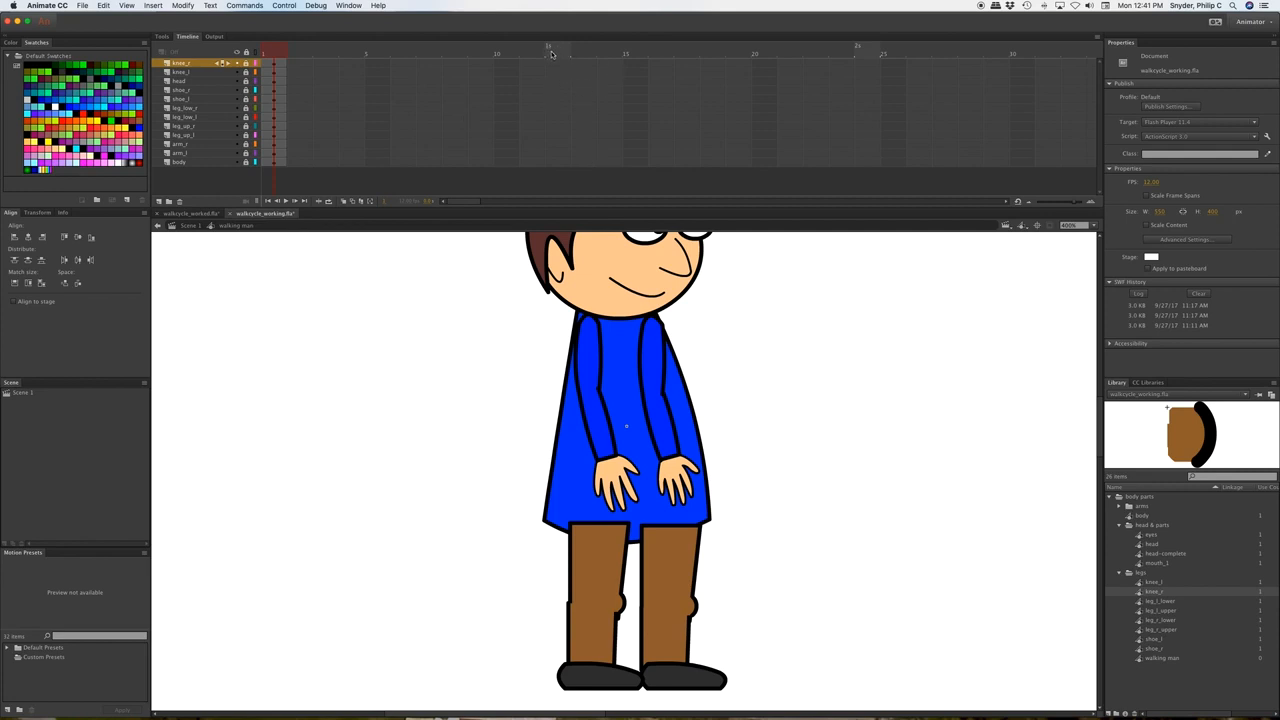
Select frame 12 on all layers and insert keyframes with F6.
left_click_drag(557, 66, 557, 164)
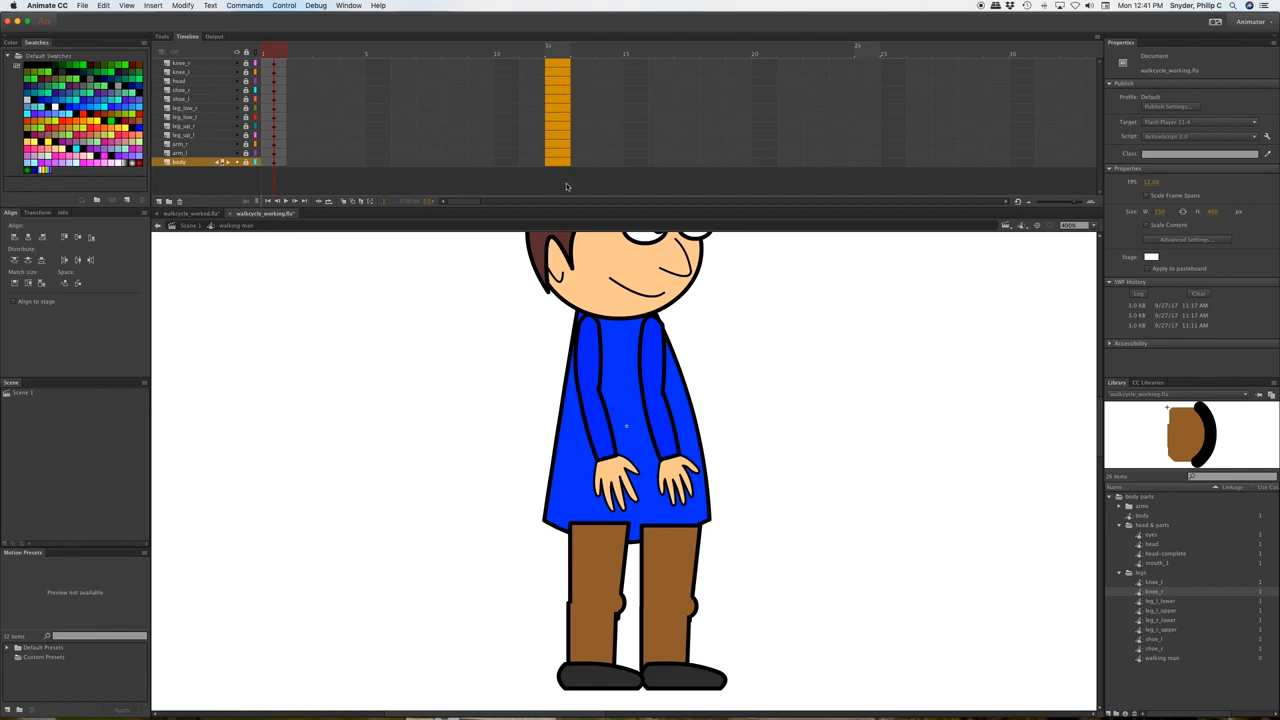
key("F6")
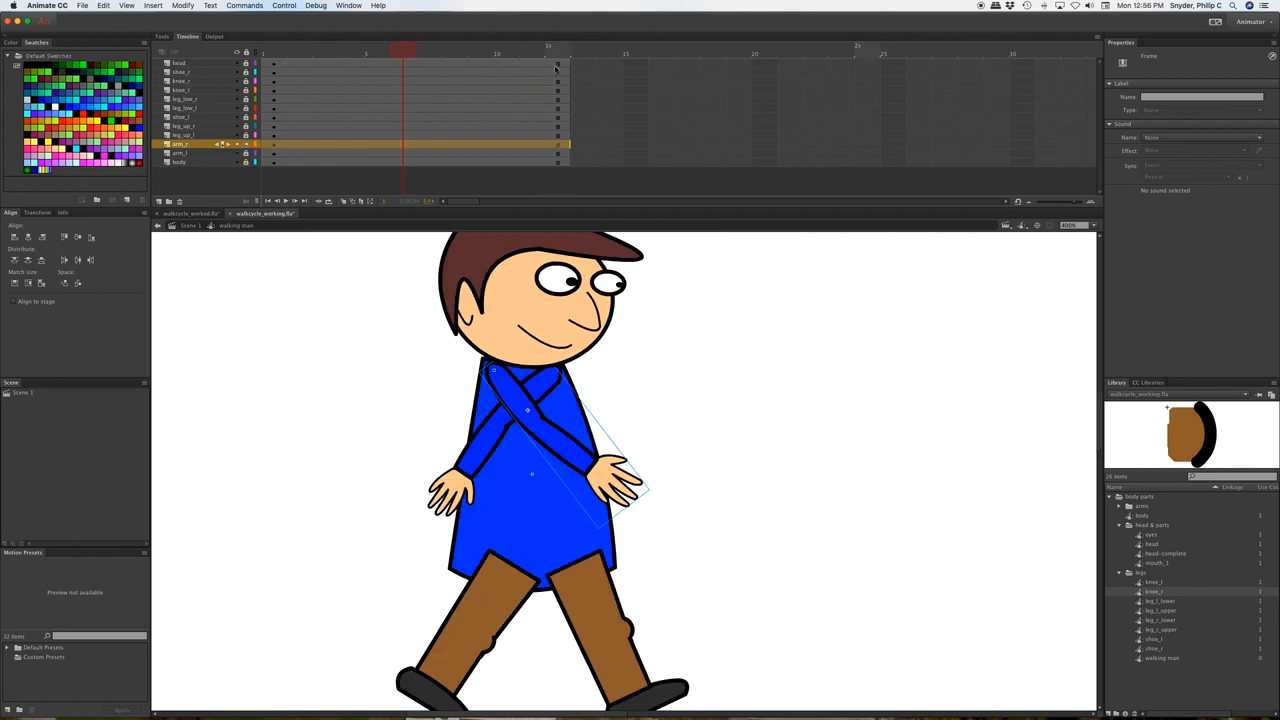
Copy frame 1 of every layer and paste those poses into frame 12.
left_click(272, 64)
left_click_drag(271, 63, 284, 158)
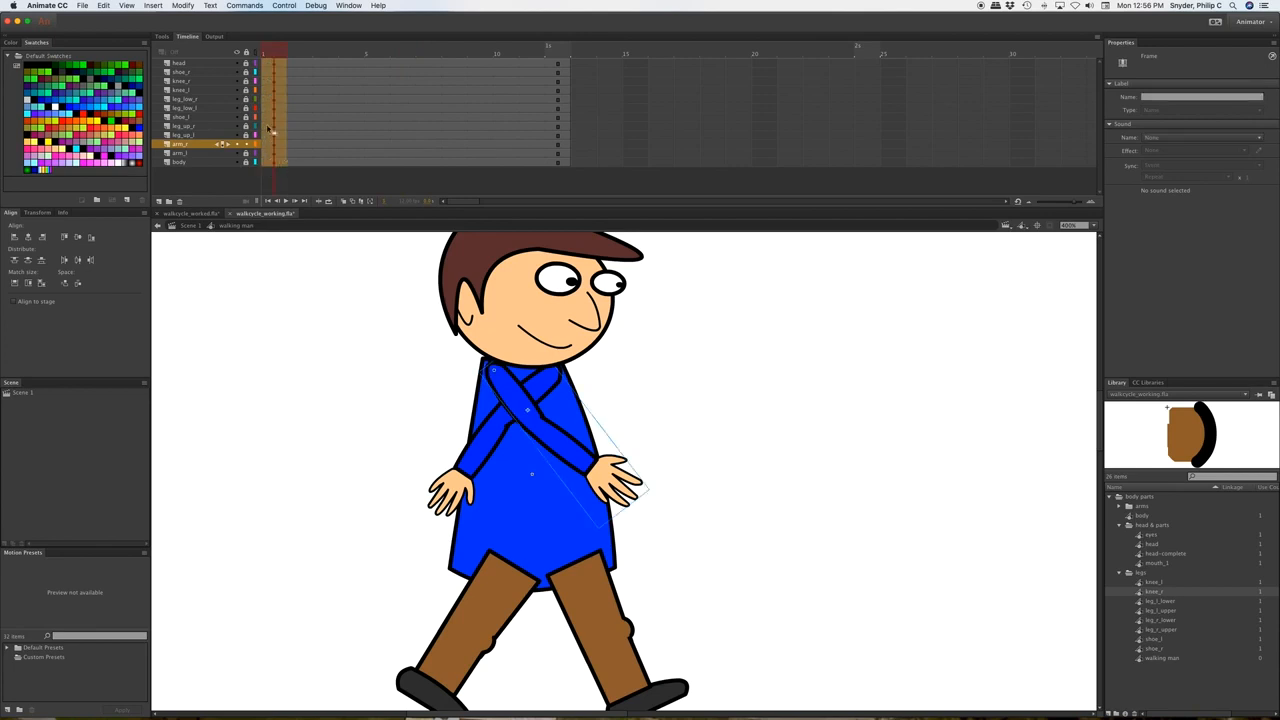
right_click(278, 112)
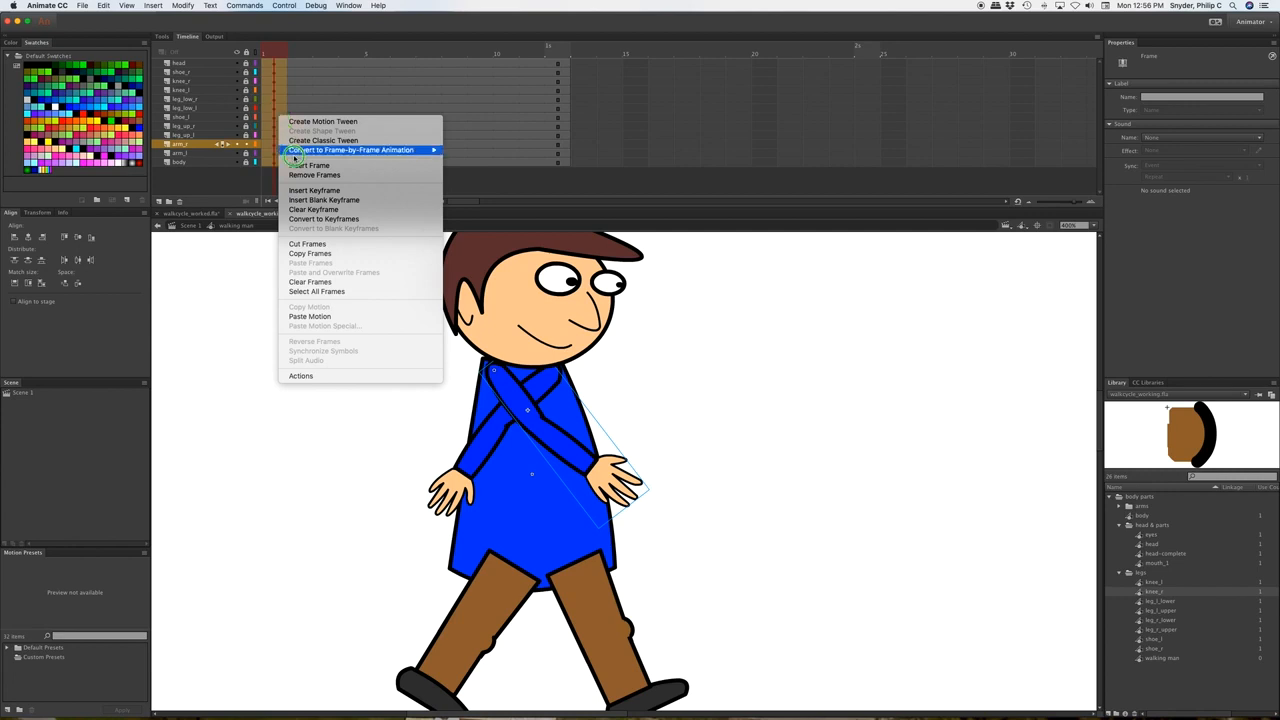
left_click(325, 254)
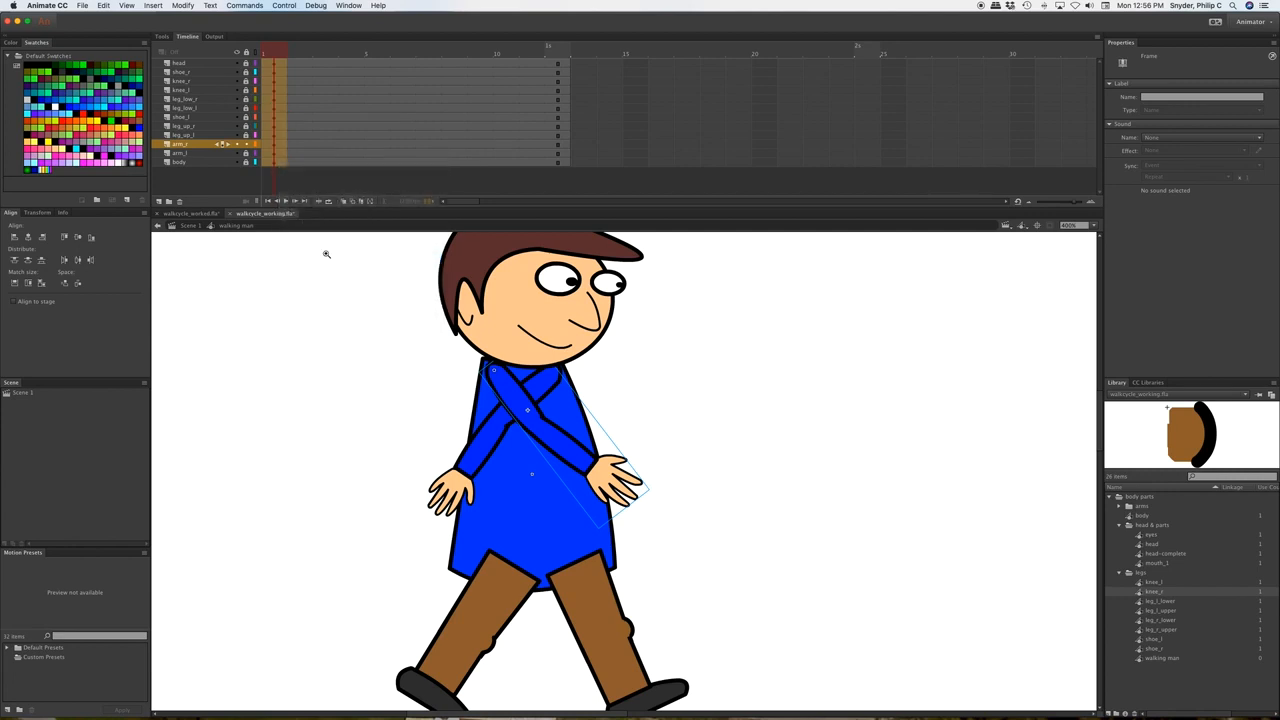
left_click_drag(558, 64, 558, 166)
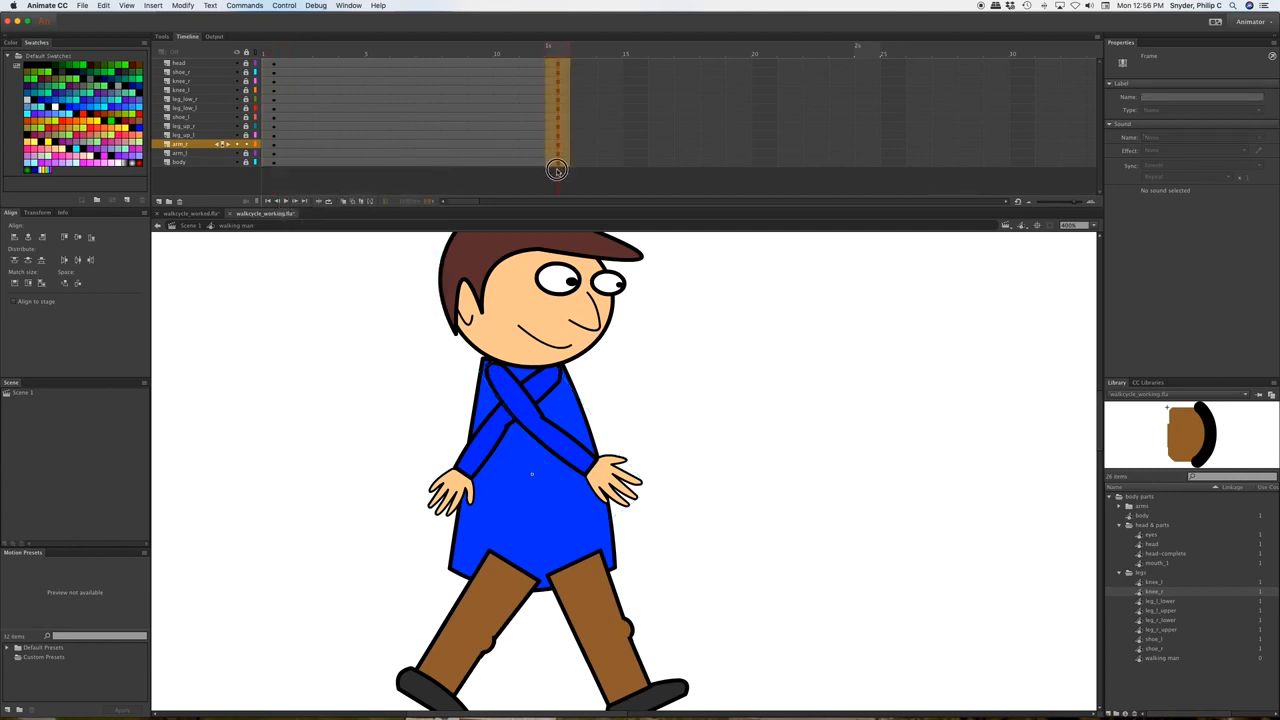
right_click(556, 146)
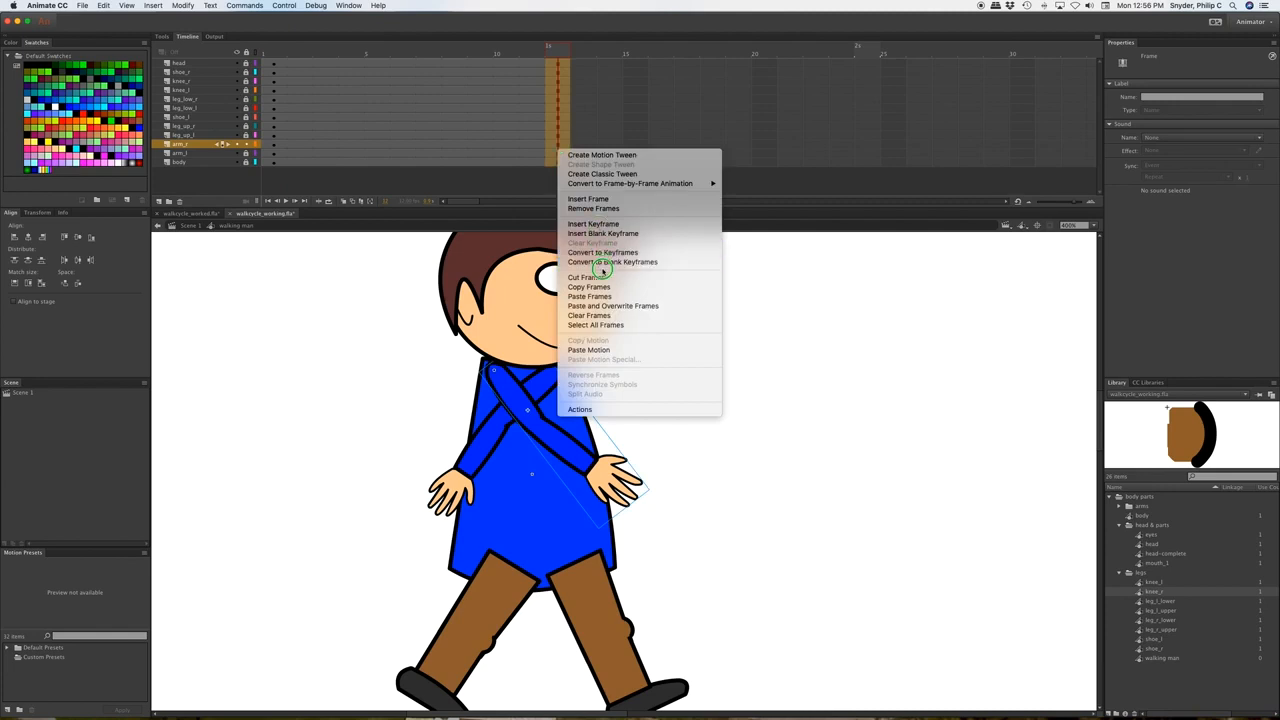
left_click(600, 296)
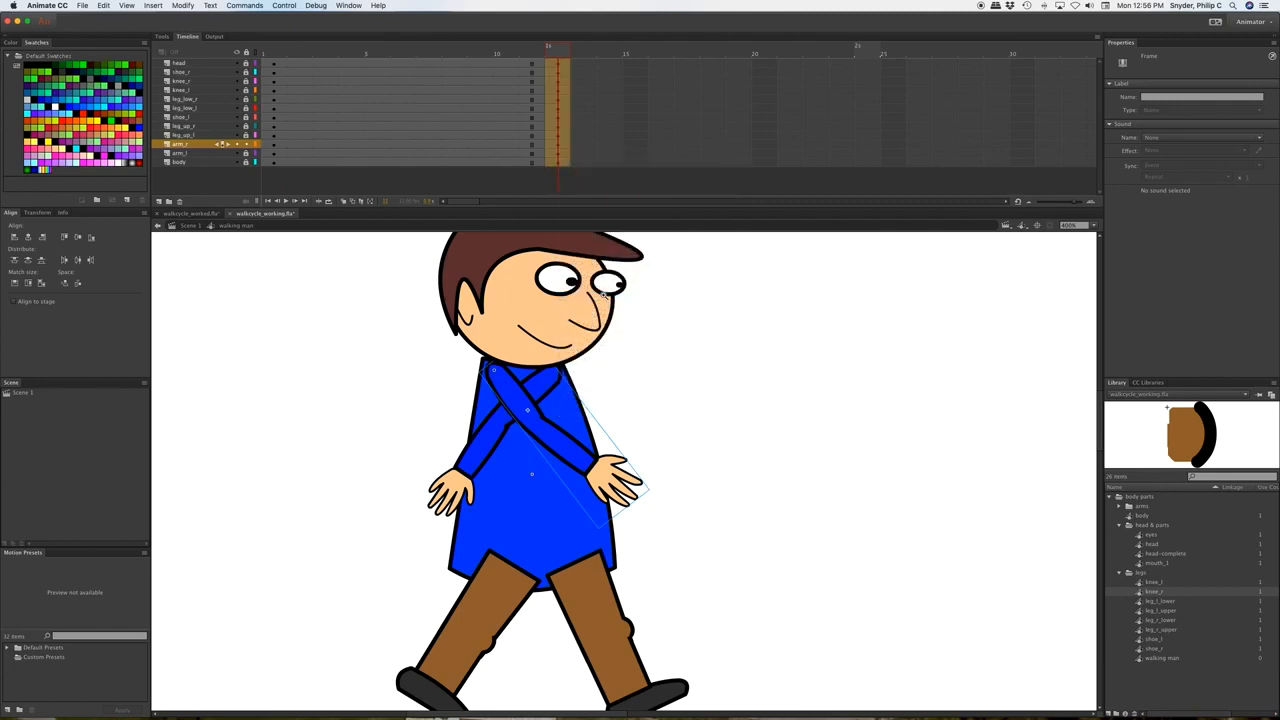
Create classic tweens across all layers from the frame-7 column.
left_click(403, 64)
left_click_drag(403, 64, 413, 165)
right_click(405, 104)
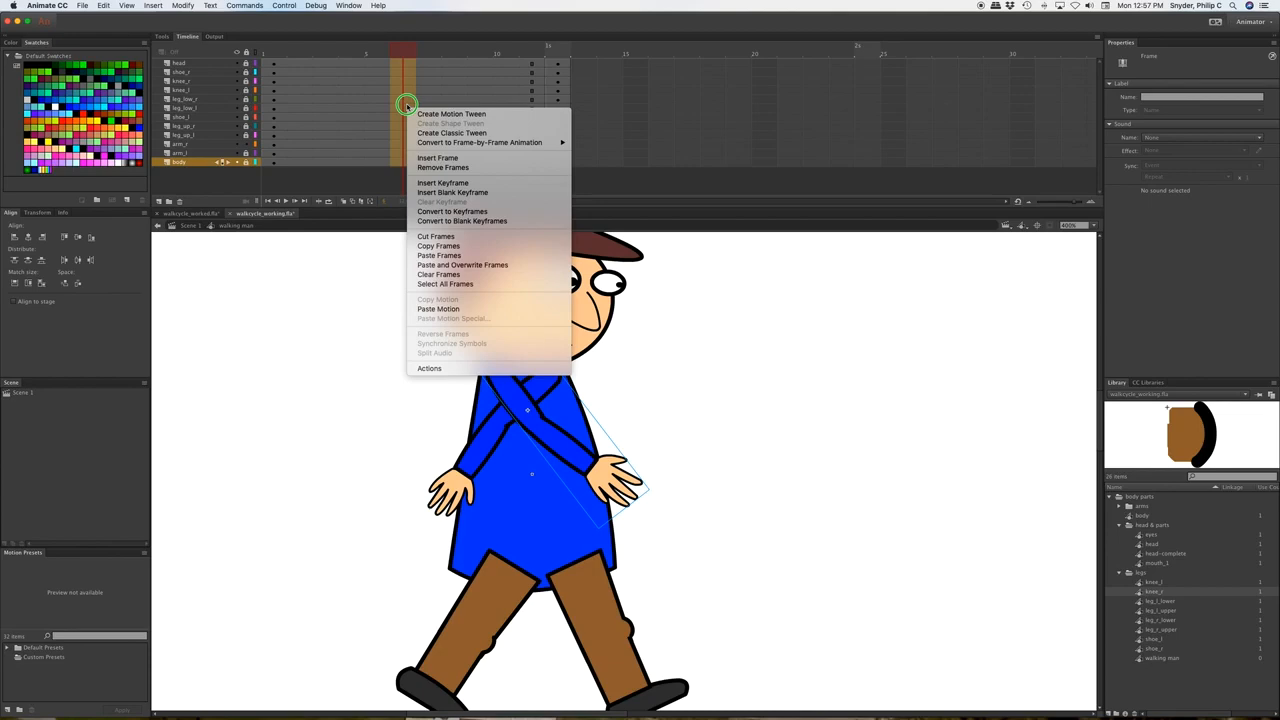
left_click(445, 132)
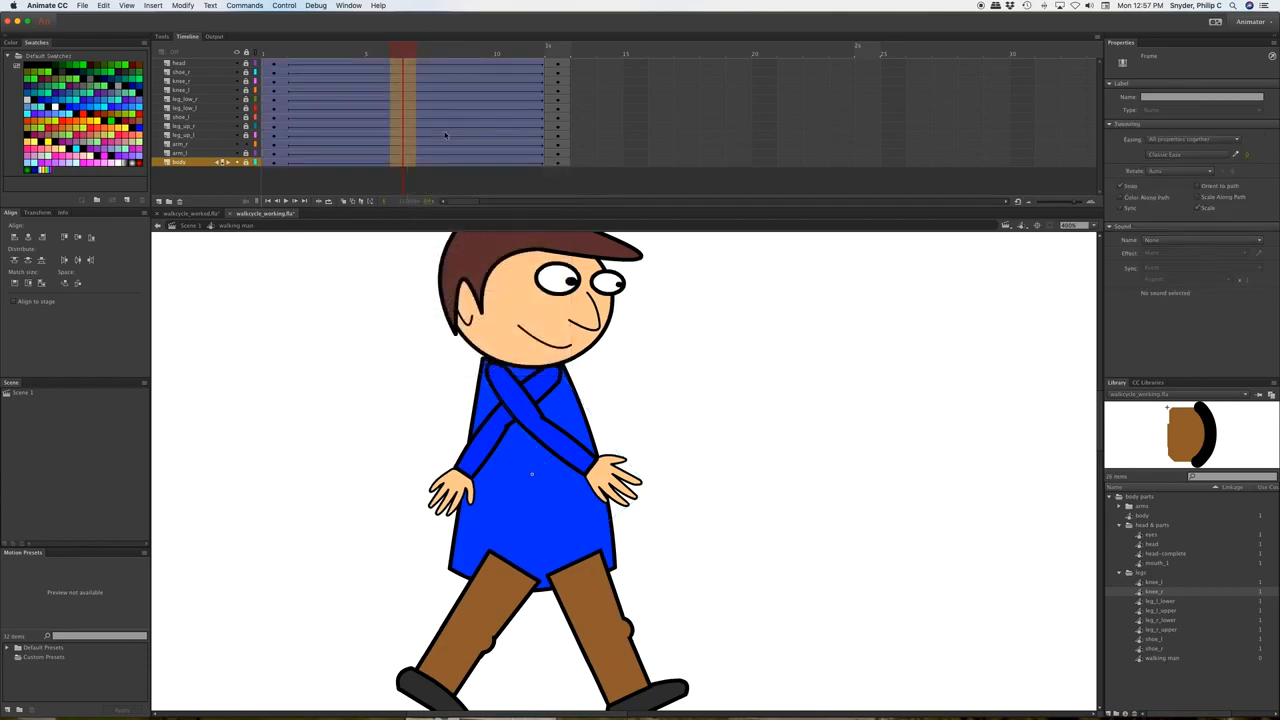
Scrub the tween, then select the right arm on the arm_r layer at frame 6.
mouse_move(400, 45)
left_mouse_down()
mouse_move(271, 46)
mouse_move(557, 45)
mouse_move(403, 45)
left_mouse_up()
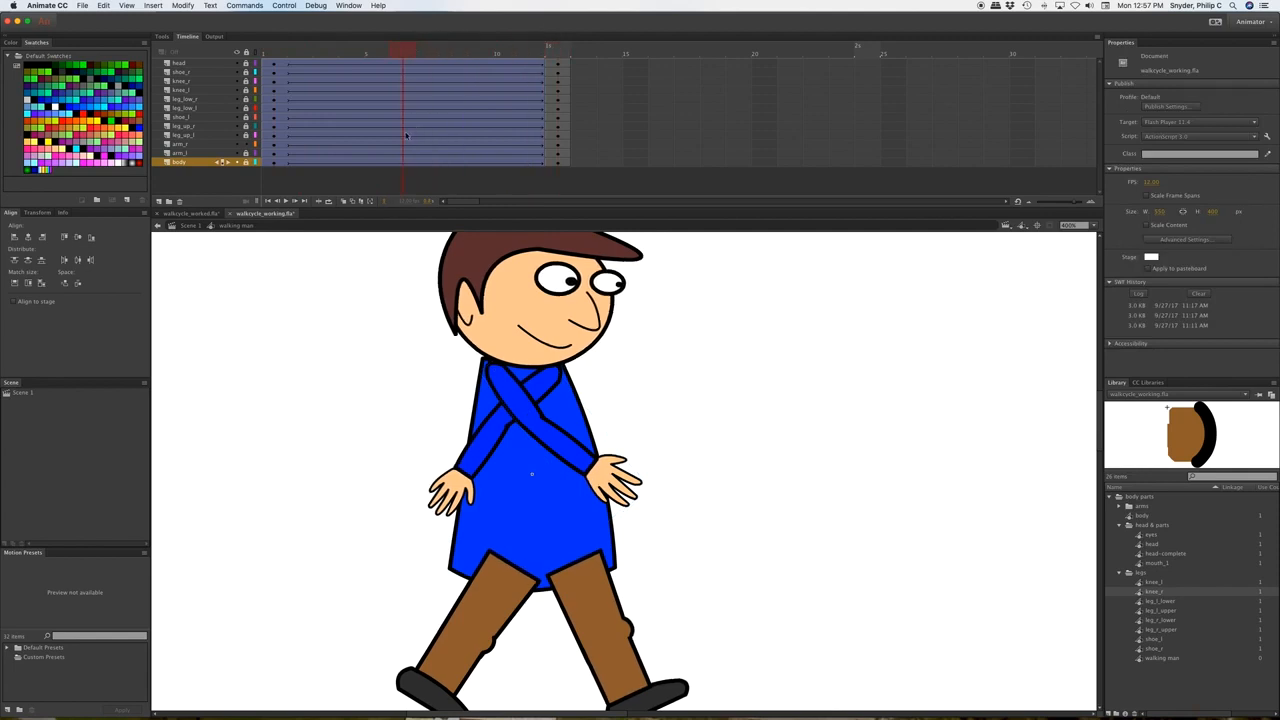
left_click(209, 145)
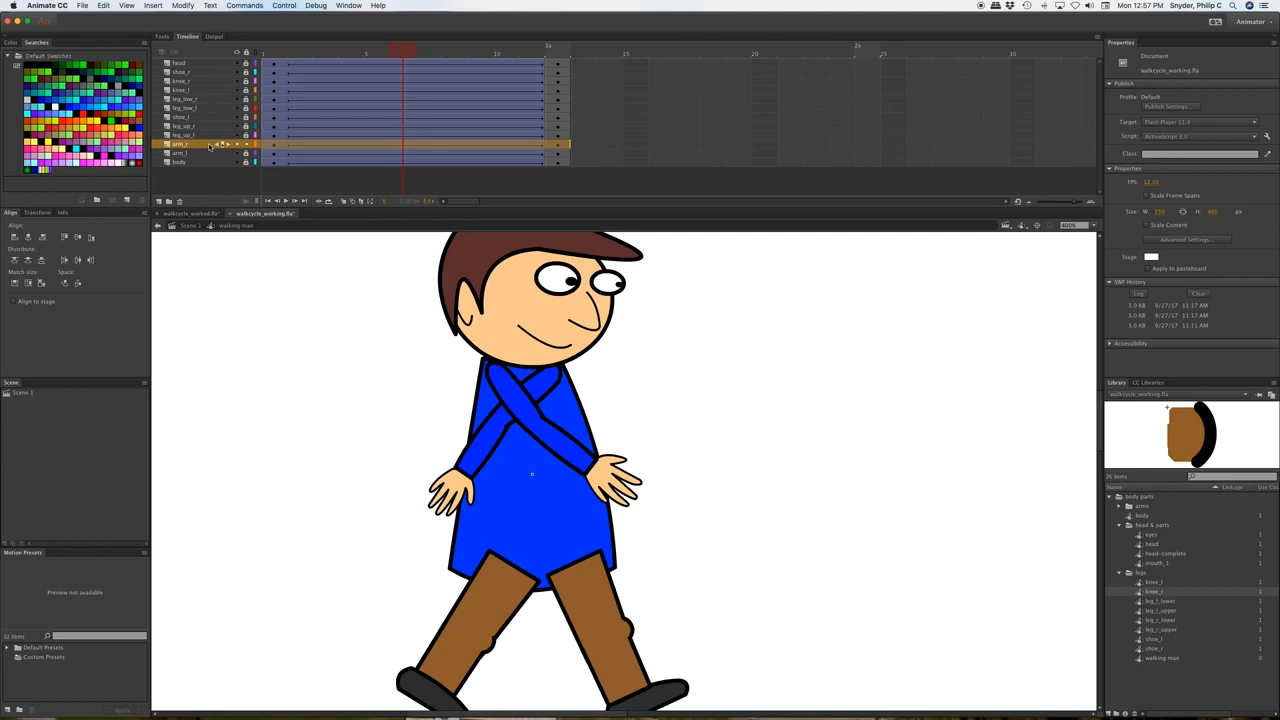
left_click(405, 147)
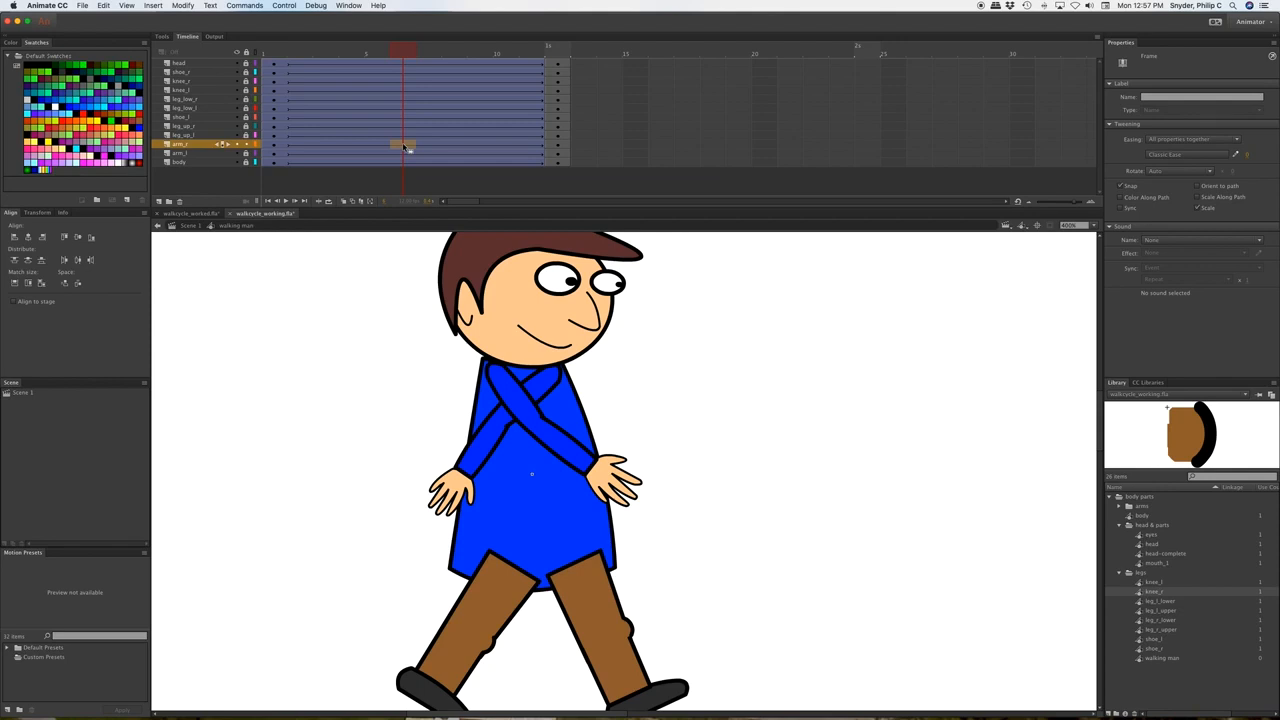
left_click(405, 147)
Rotate the right arm at frame 6 so it swings behind the body.
left_click(590, 468)
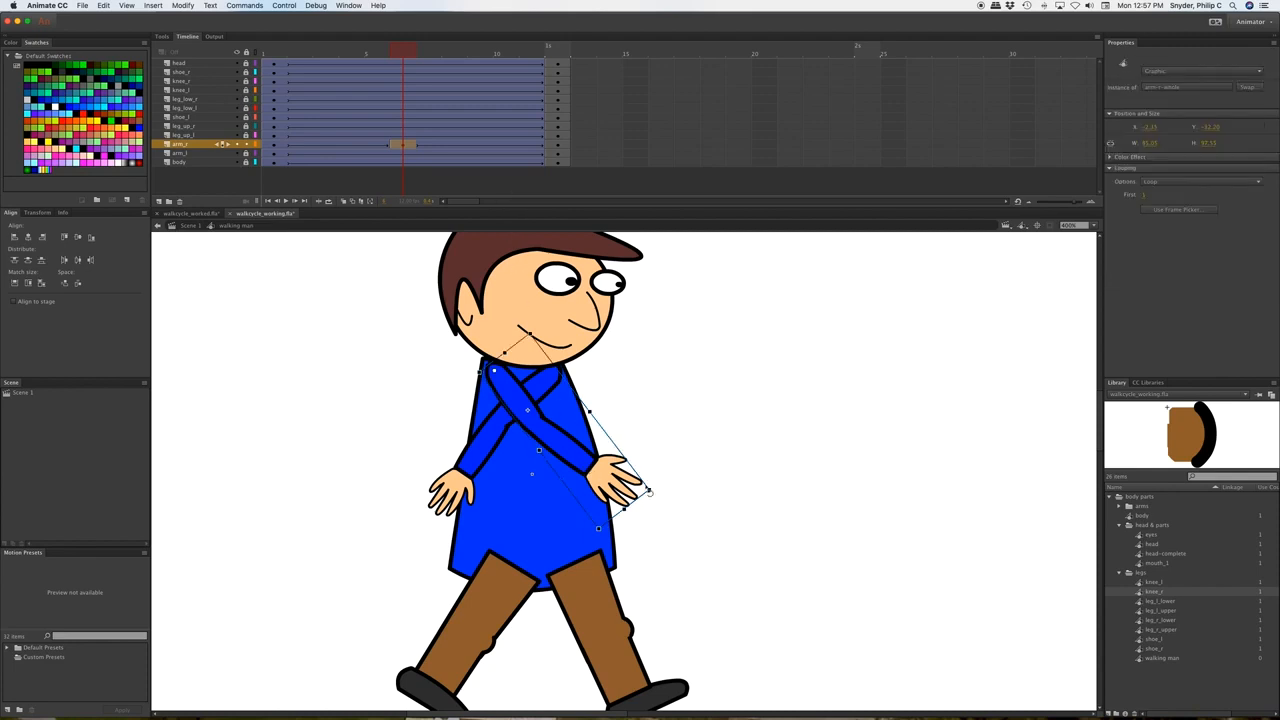
left_click_drag(658, 496, 404, 505)
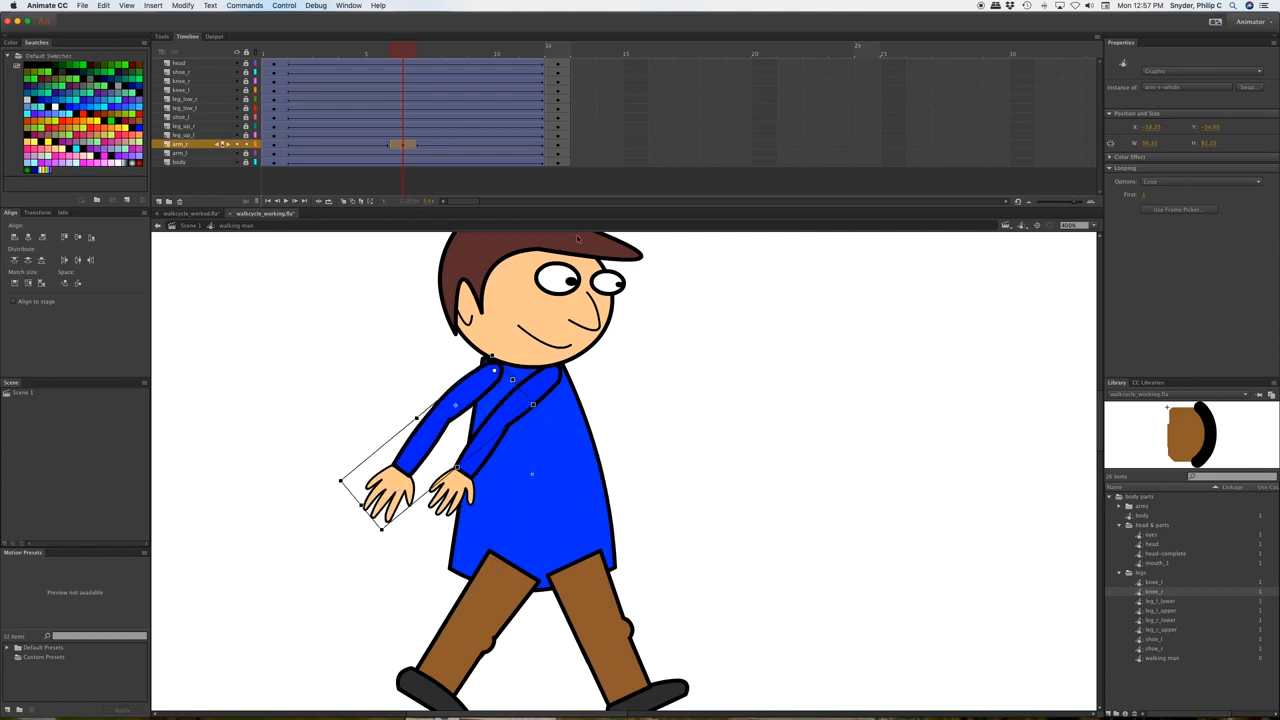
left_click_drag(398, 54, 267, 53)
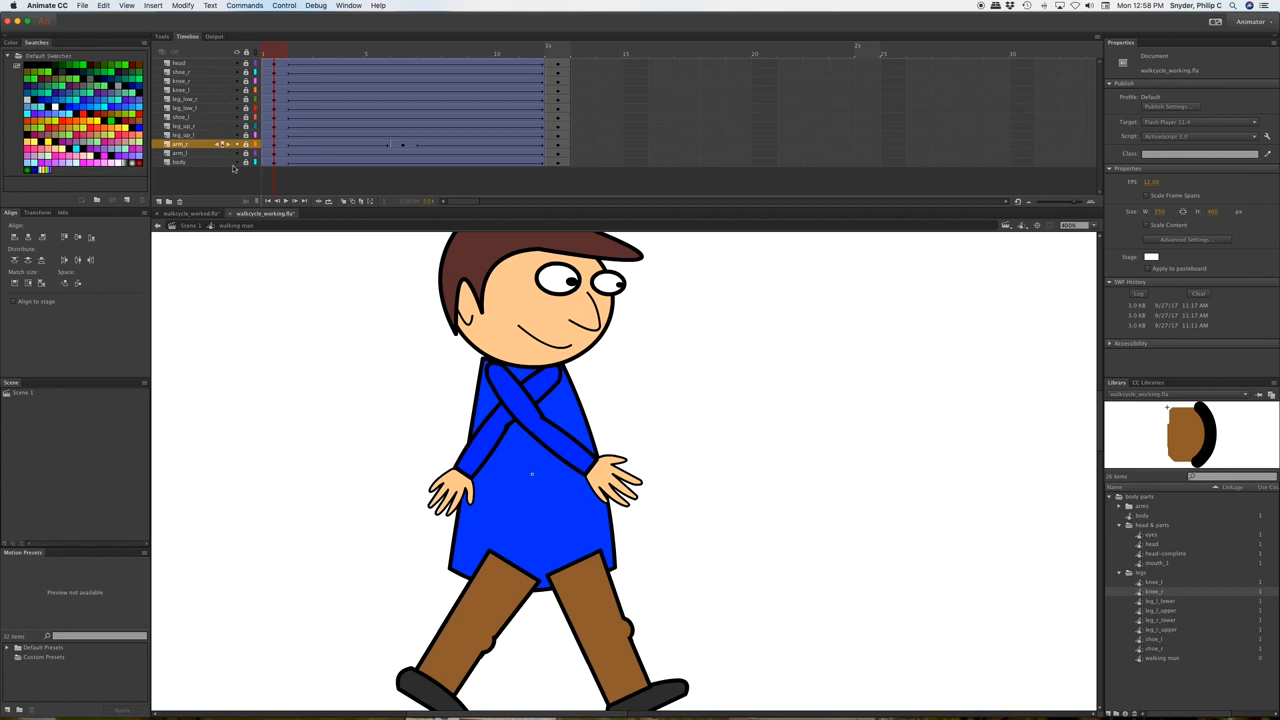
On arm_l at frame 6, rotate the left arm forward to the right and preview the swing.
left_click(403, 153)
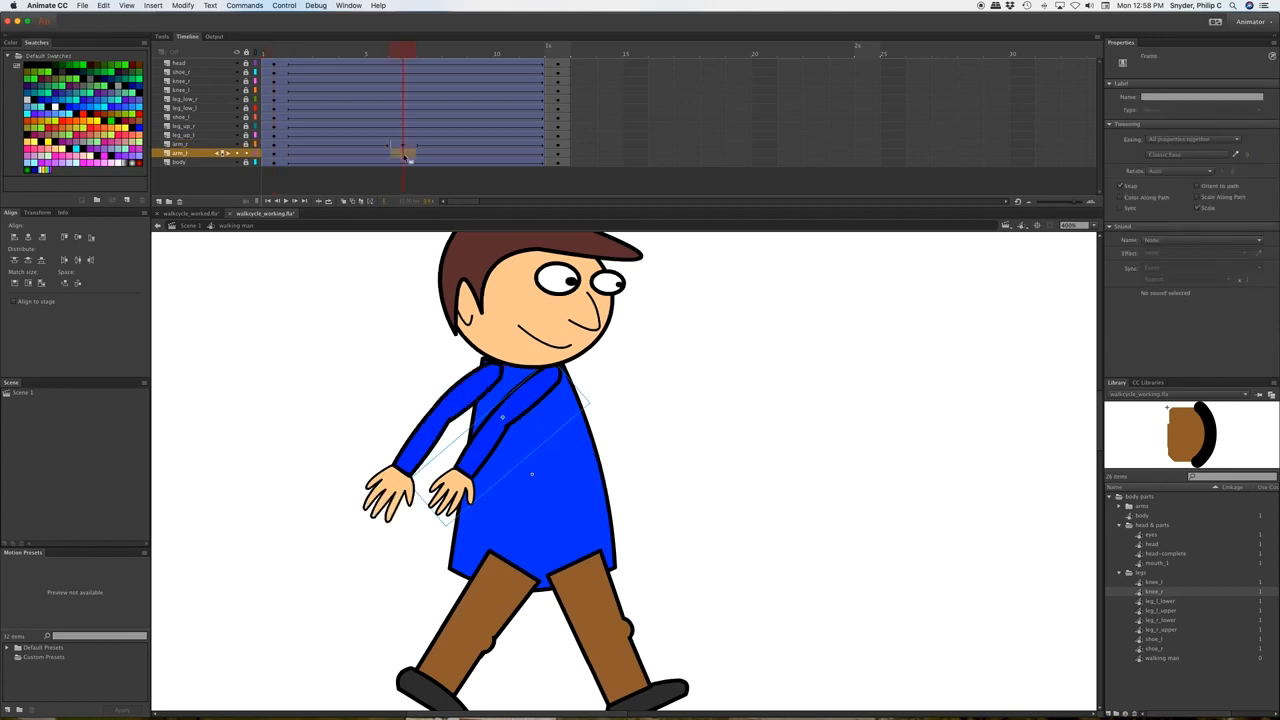
key("q")
left_click_drag(450, 538, 703, 492)
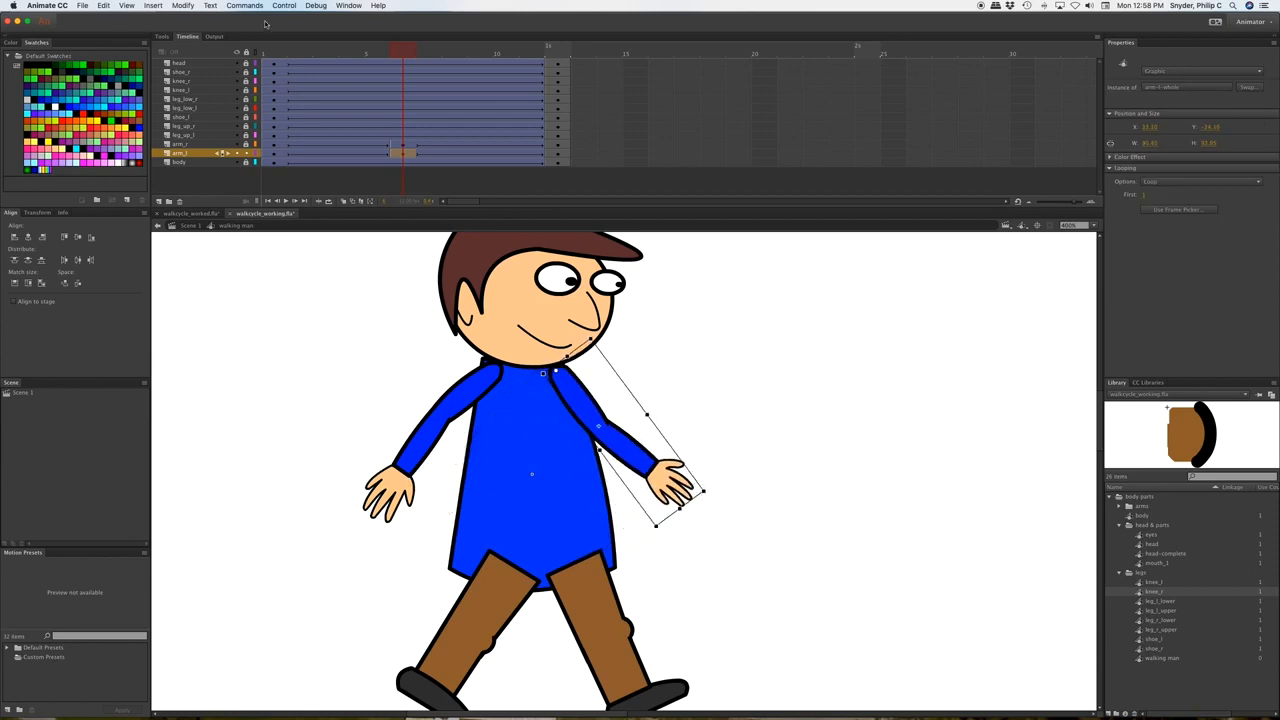
left_click_drag(403, 50, 277, 50)
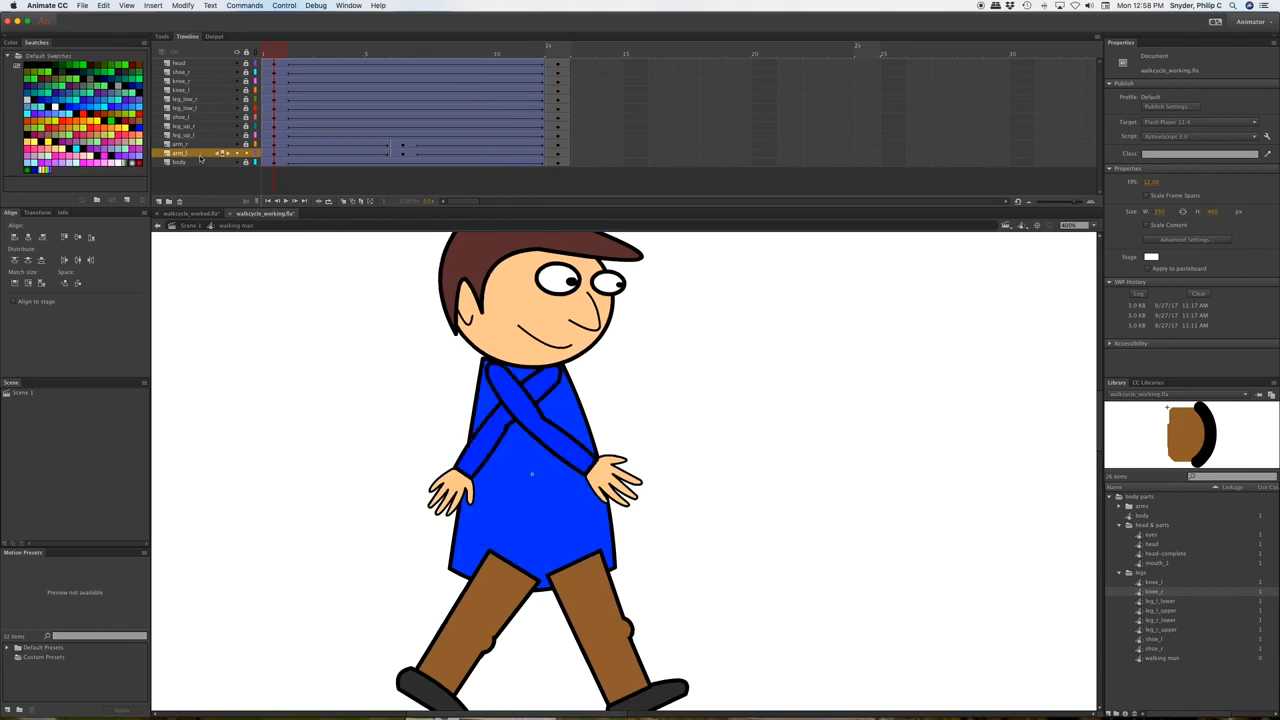
Move the arm_l layer beneath the body layer and lock it.
left_click_drag(200, 158, 205, 176)
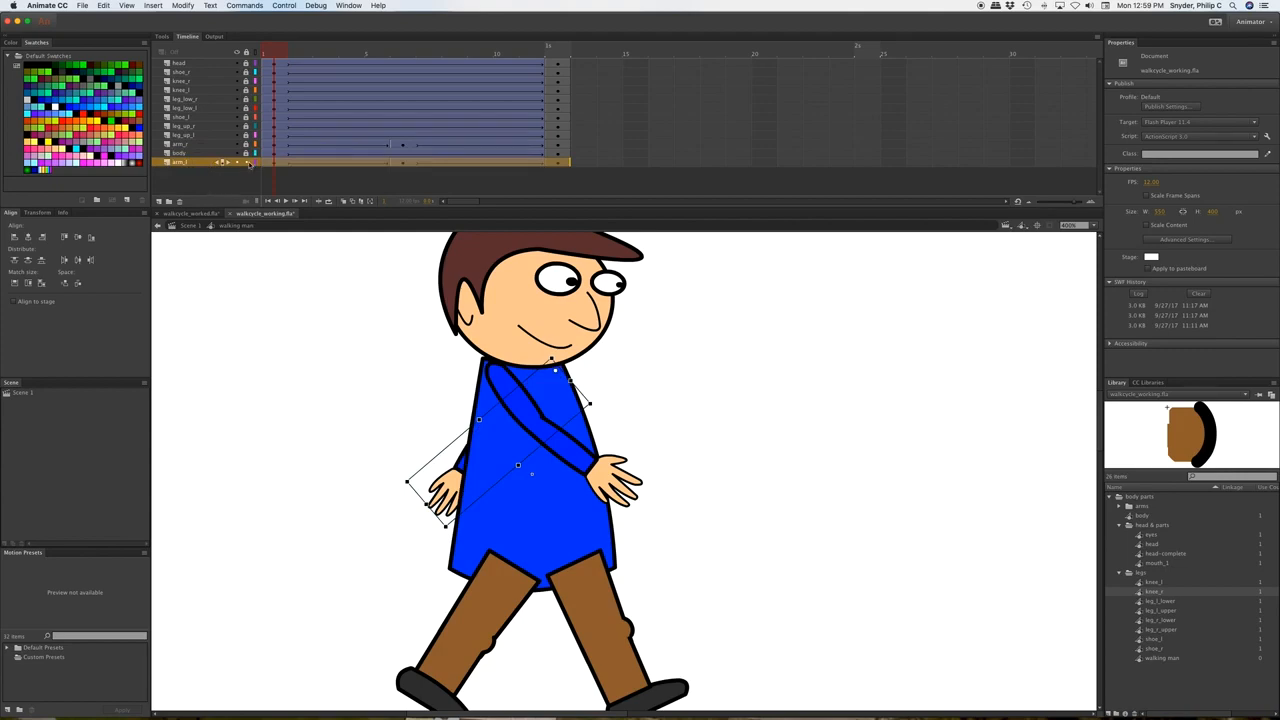
left_click(247, 163)
scroll(640, 376, "down", 3)
scroll(640, 376, "up", 3)
scroll(640, 376, "down", 2)
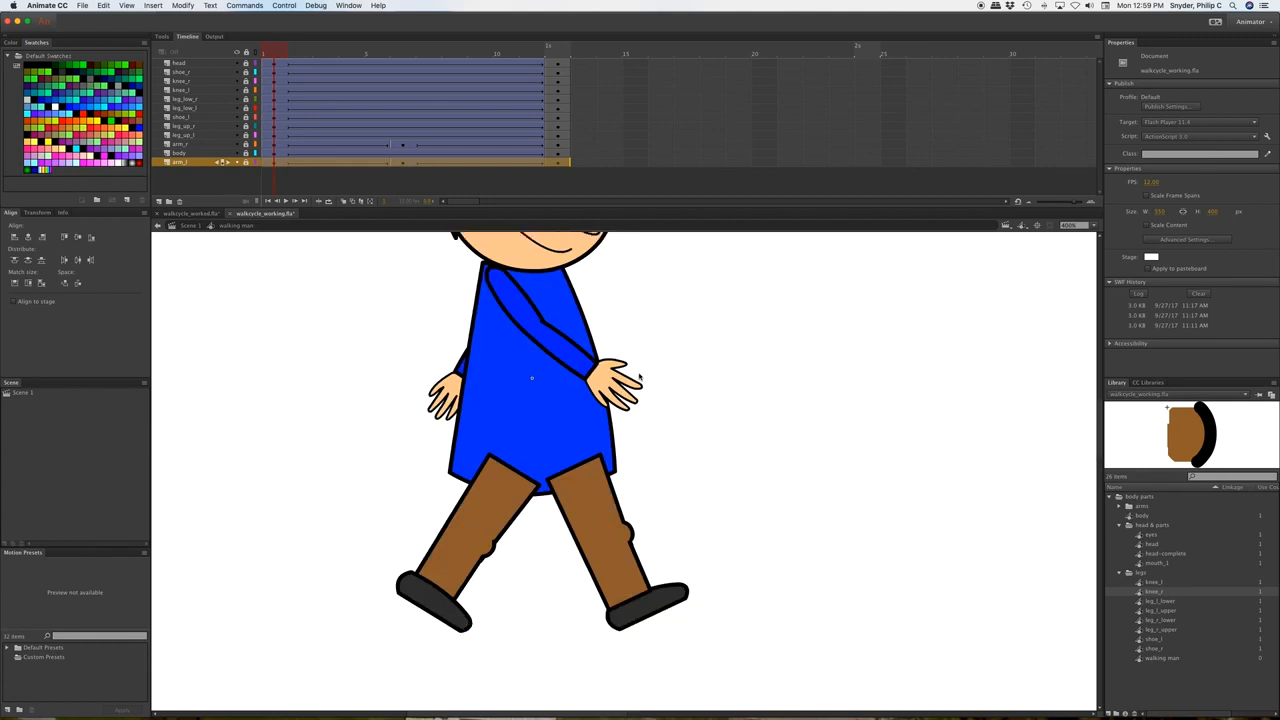
scroll(640, 376, "up", 1)
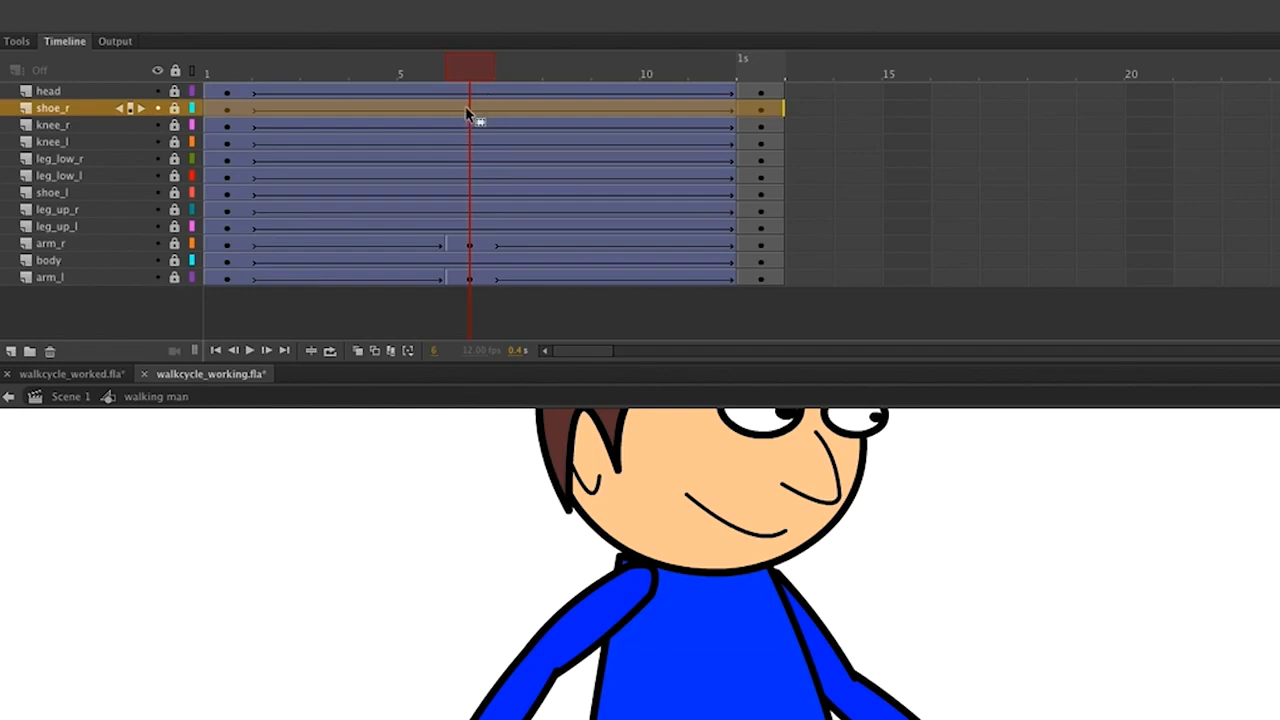
Insert frame-6 keyframes on shoe_r, knee_r, leg_low_r and leg_up_r with F6, then unlock all layers.
left_click(468, 108)
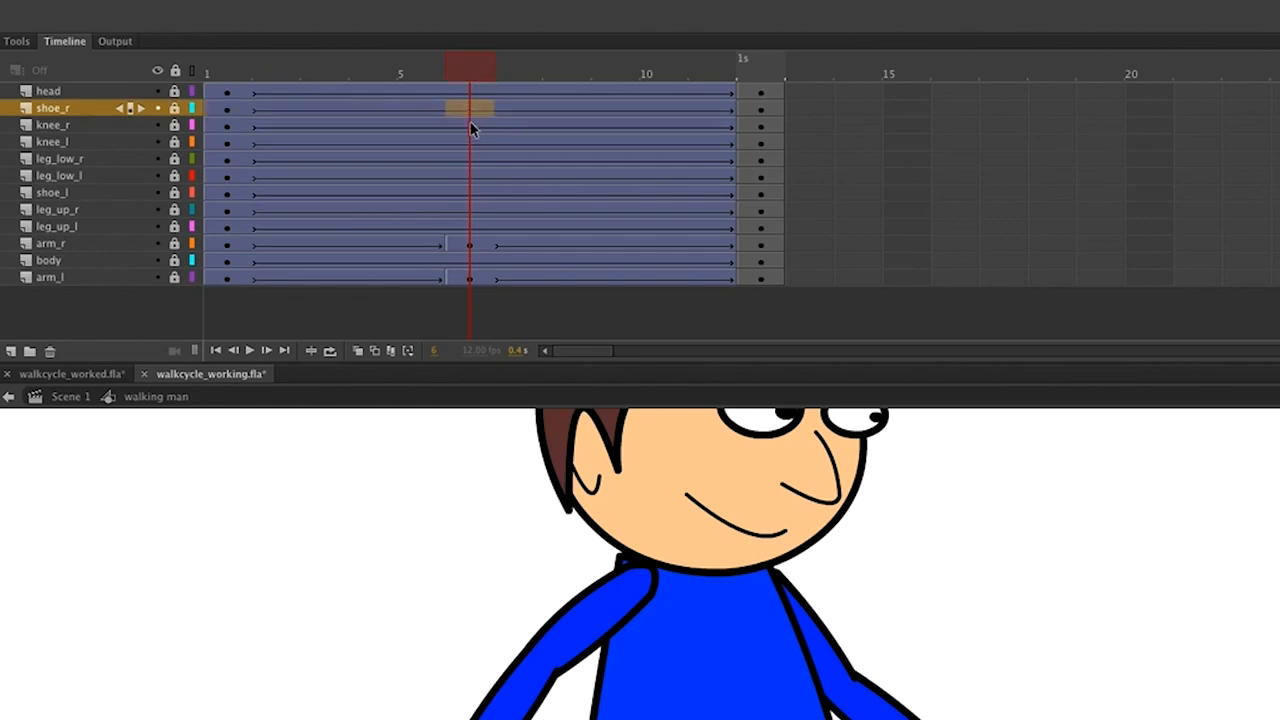
left_click(469, 128)
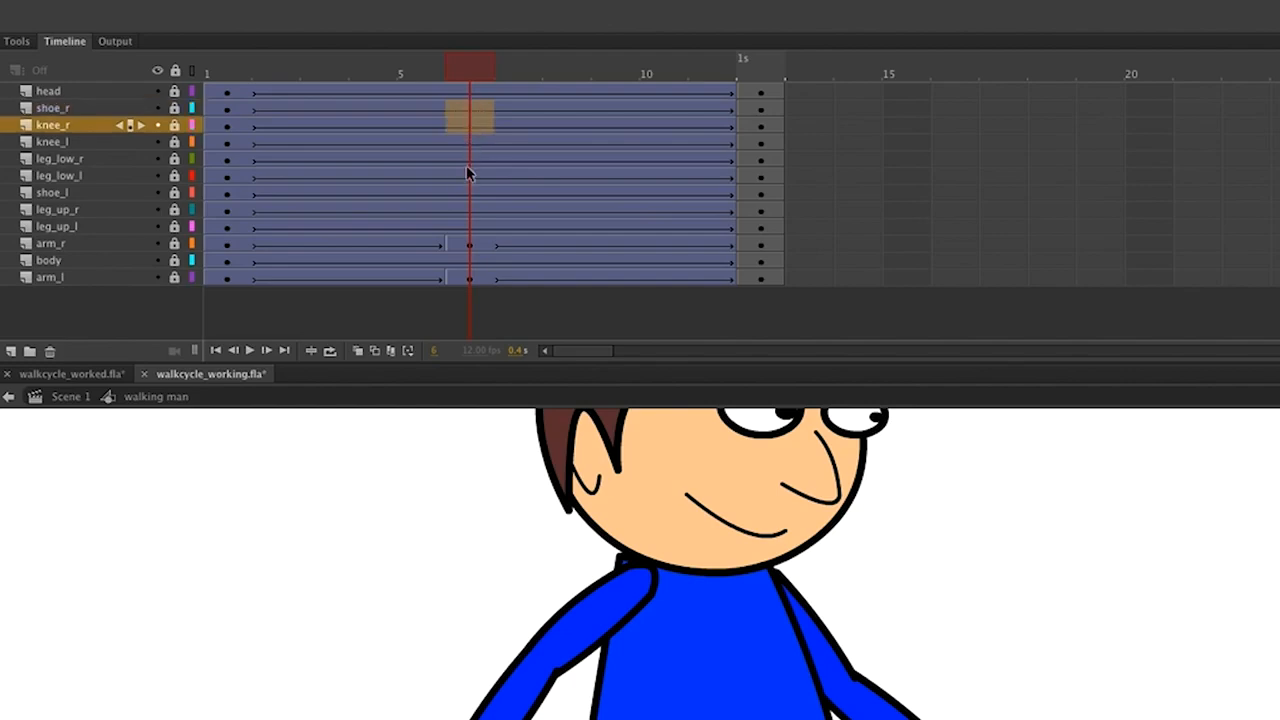
left_click(472, 160, "ctrl")
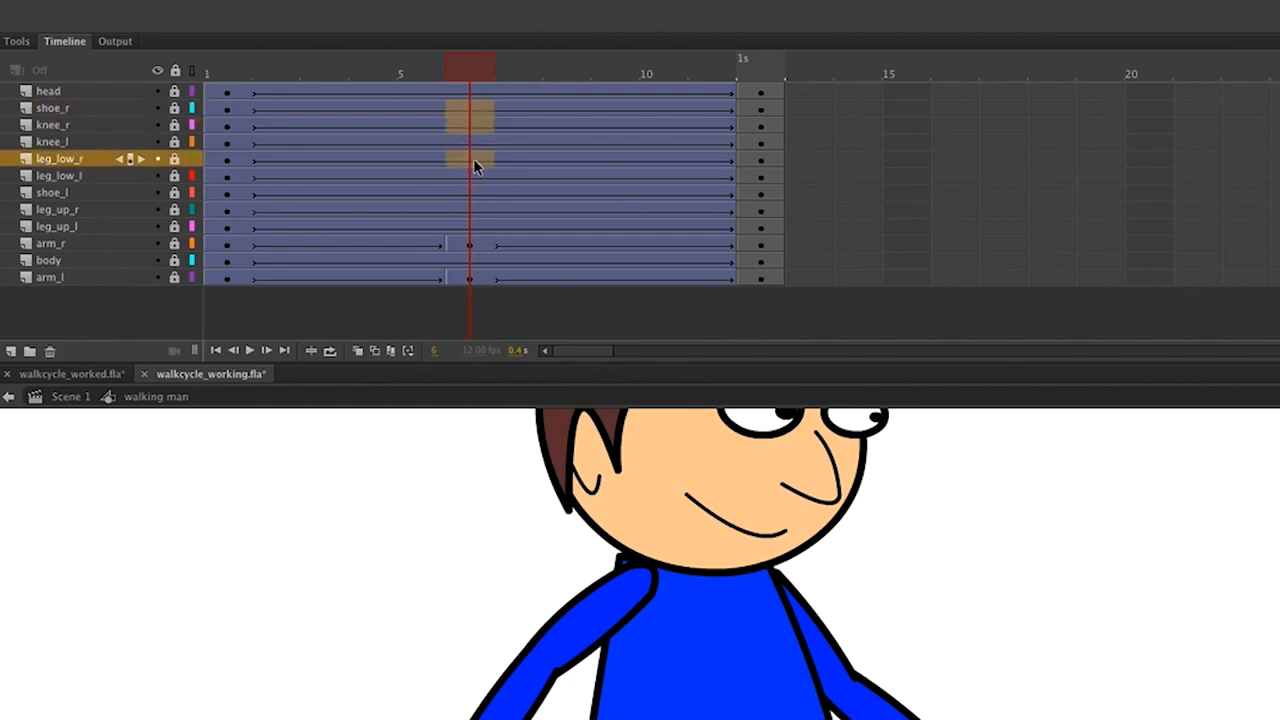
left_click(474, 211, "ctrl")
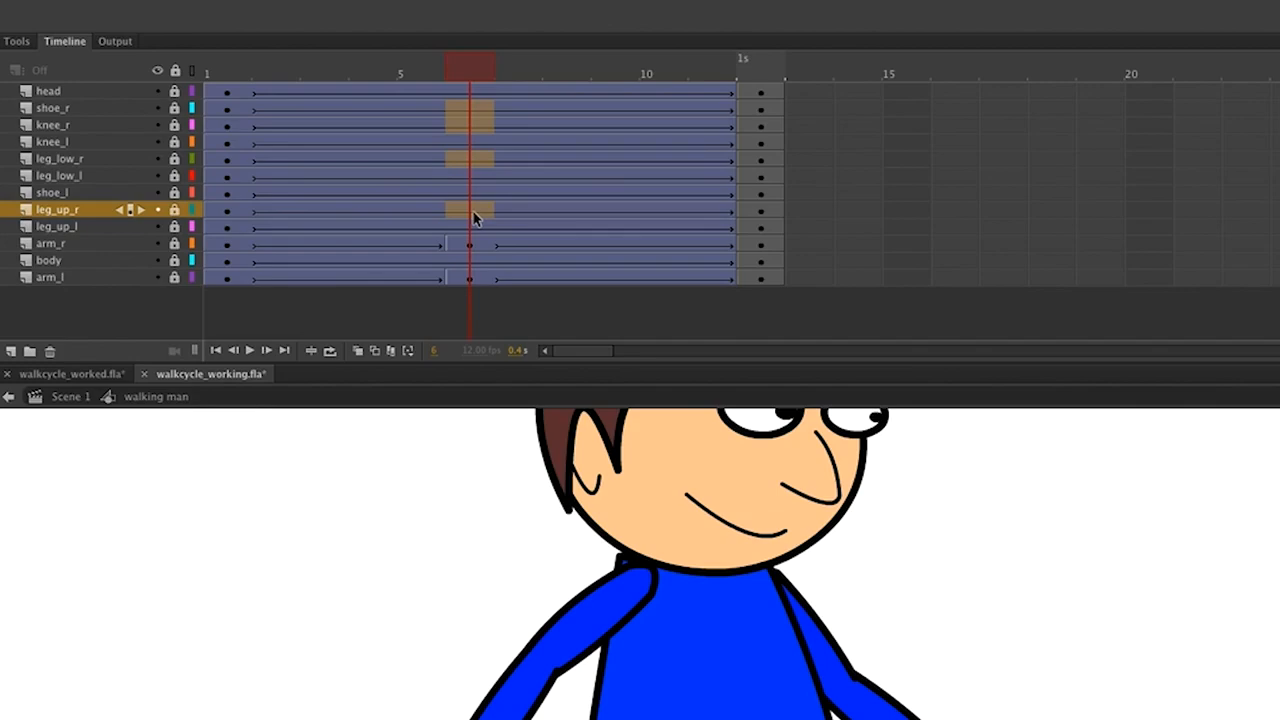
key("F6")
left_click(176, 71)
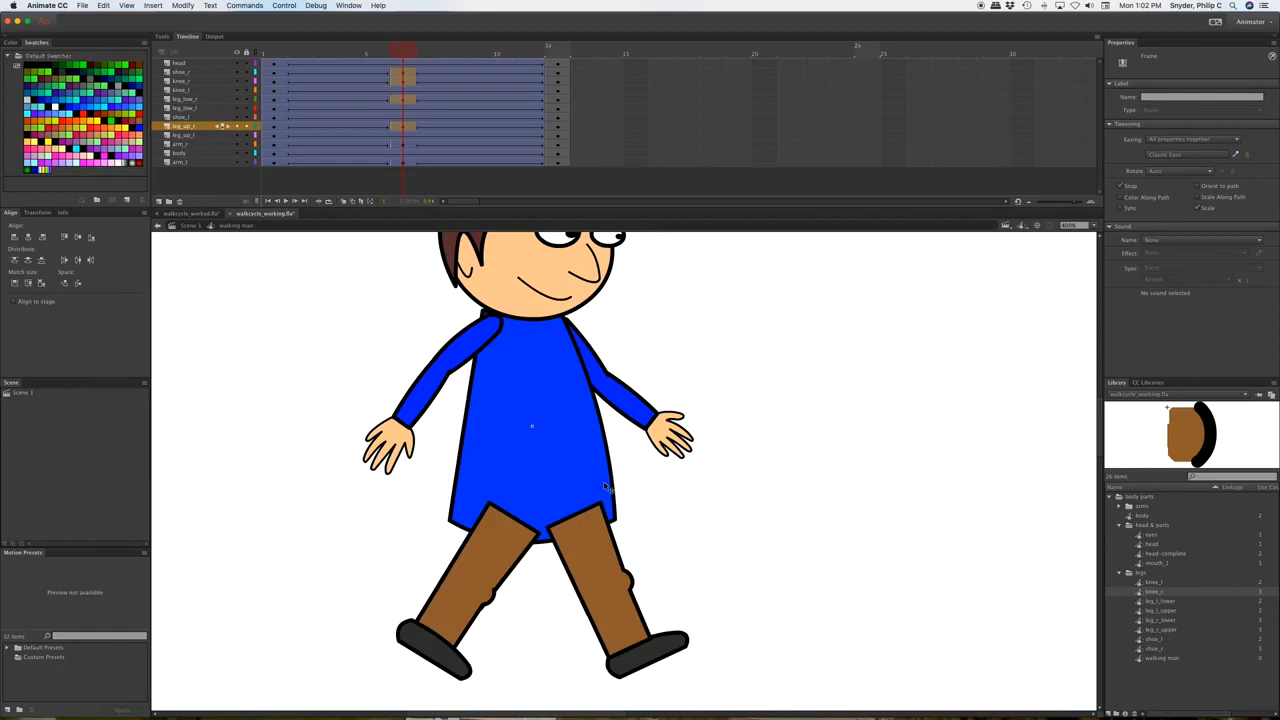
Select the upper leg, lower leg, shoe and knee pieces of the right leg on stage.
left_click(518, 553)
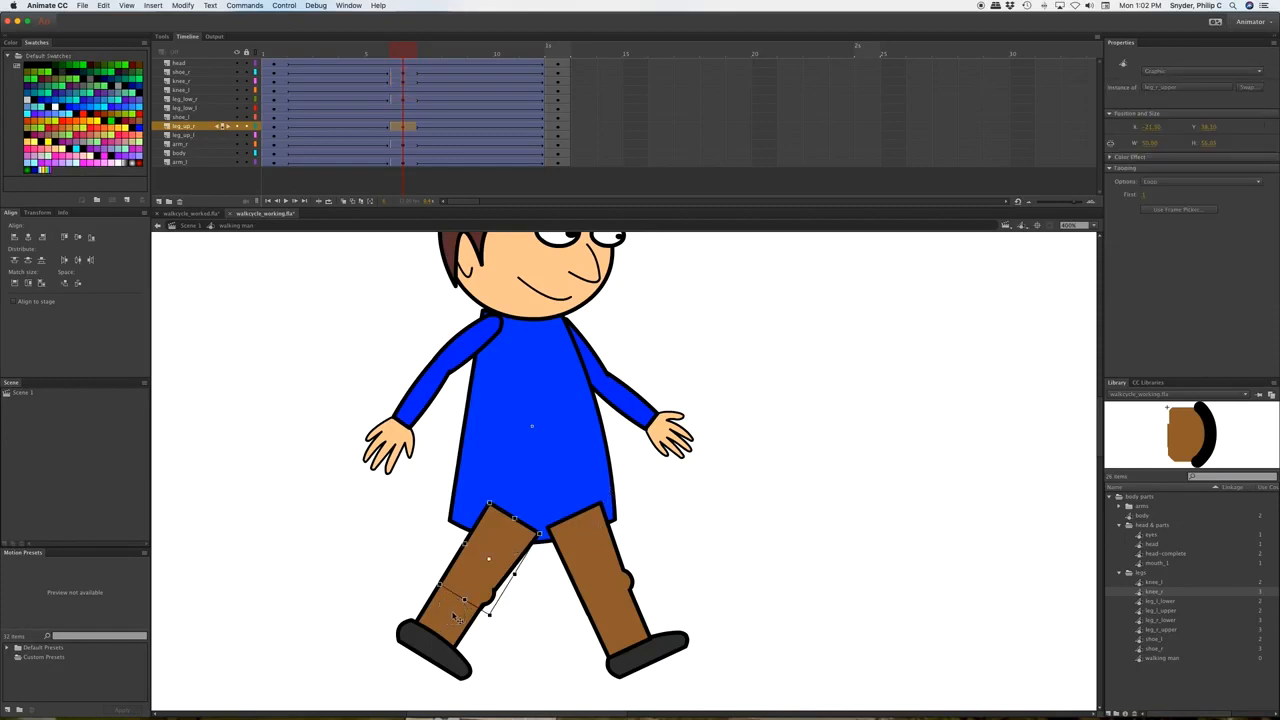
left_click(452, 612)
left_click(450, 660, "shift")
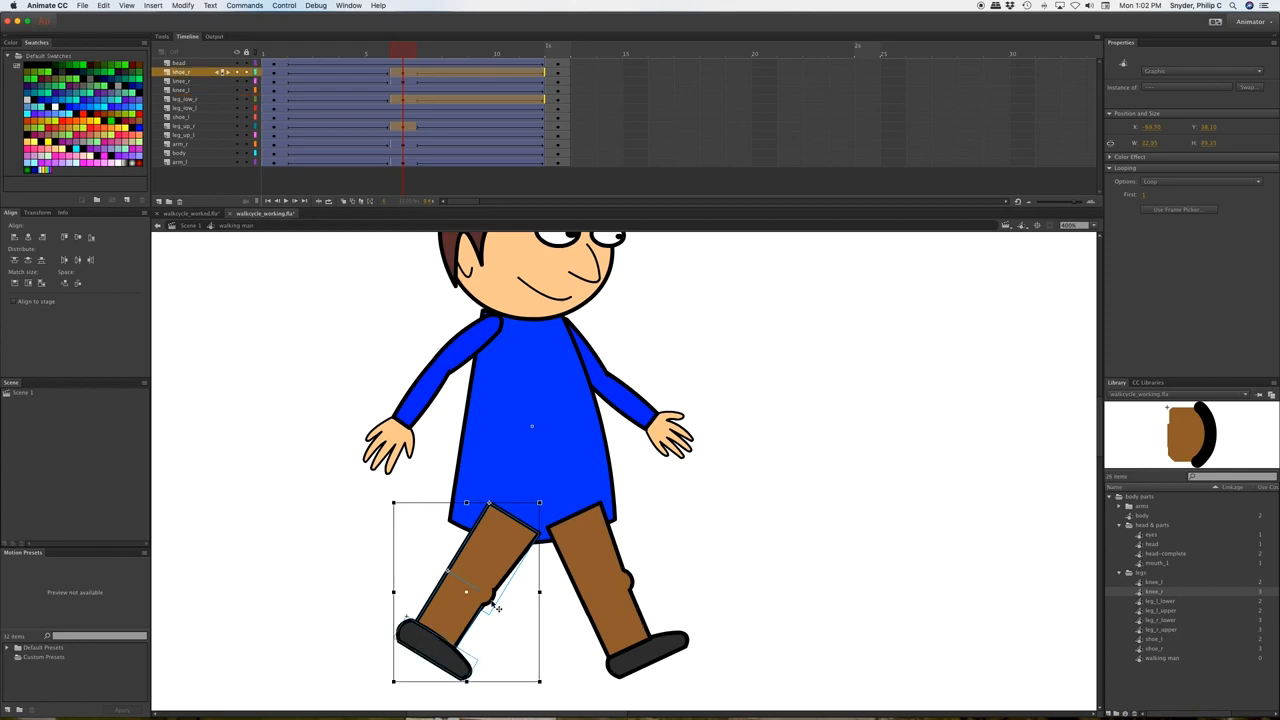
left_click(499, 606, "shift")
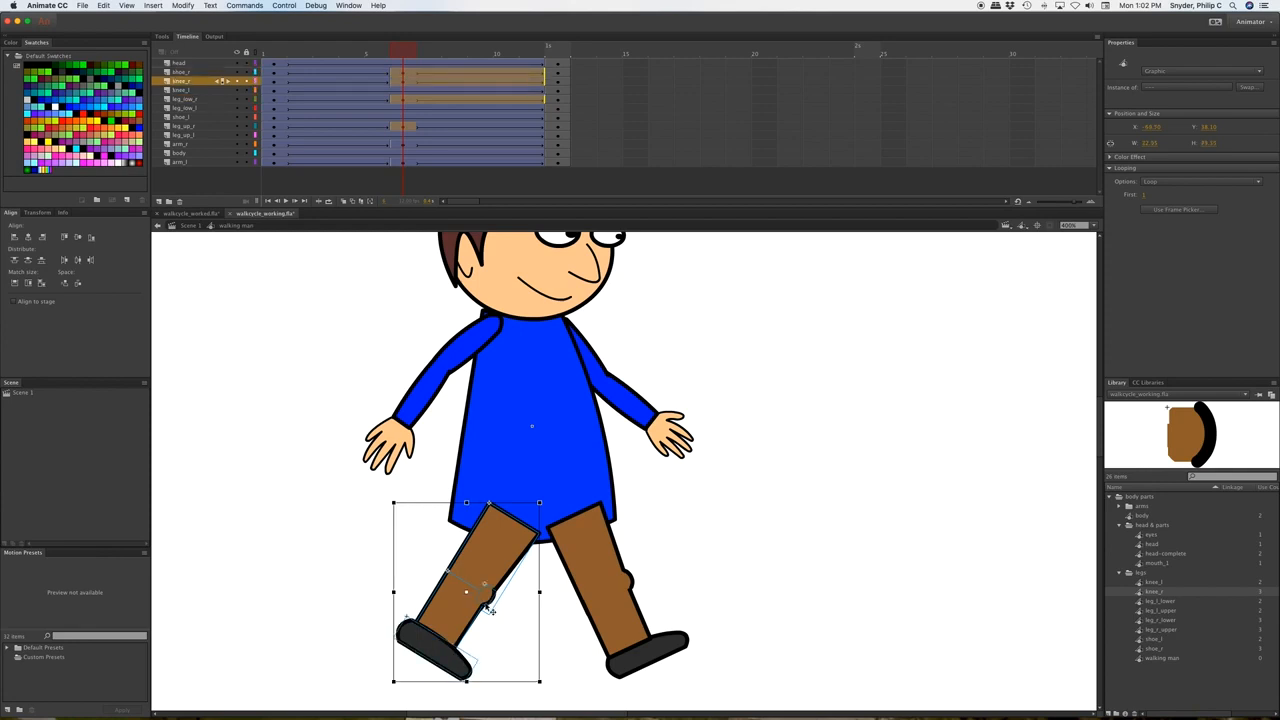
Rotate the right leg about a hip pivot, nudge it right, and scrub back to frame 1.
left_click_drag(466, 594, 512, 516)
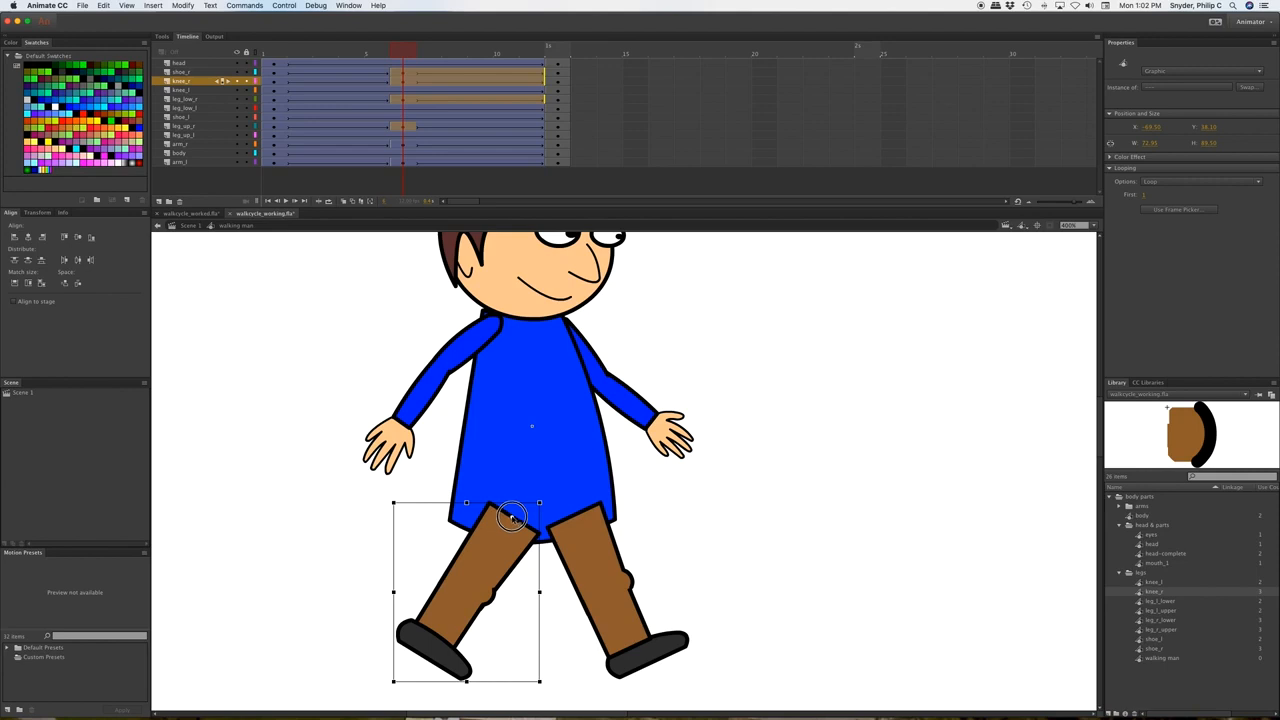
left_click_drag(543, 689, 744, 621)
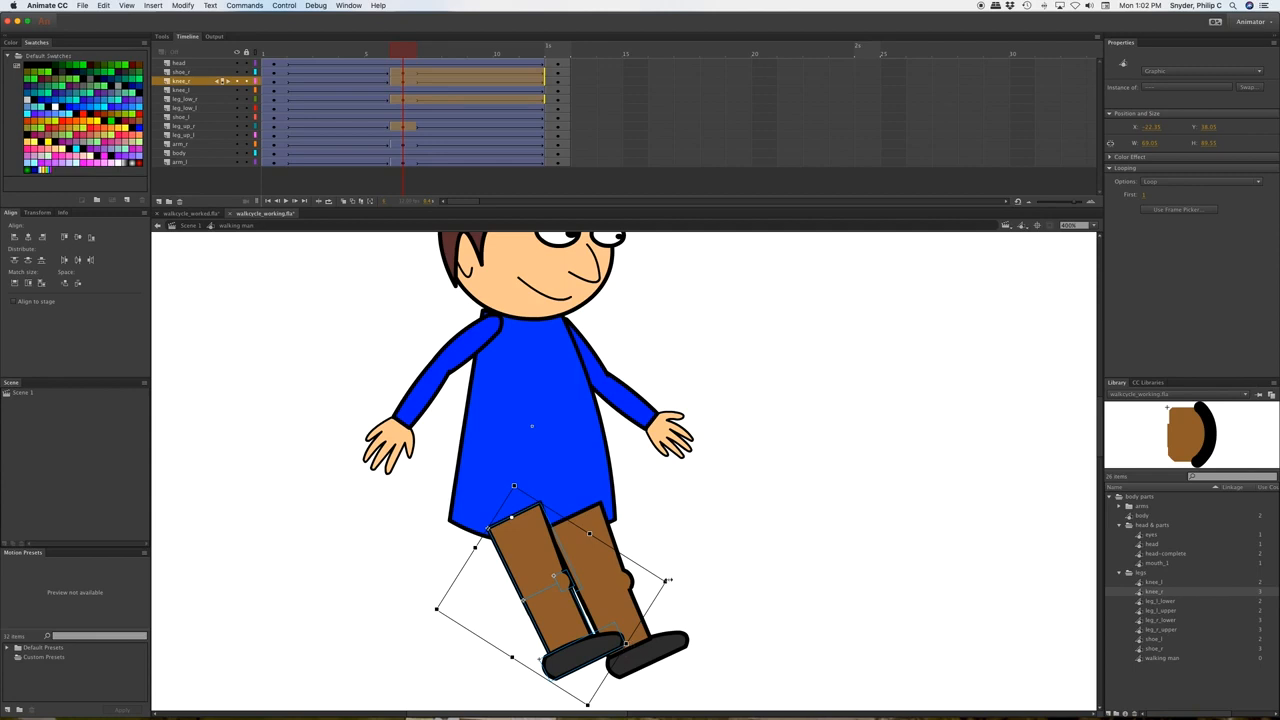
left_click_drag(673, 589, 672, 594)
key("Right")
key("Right")
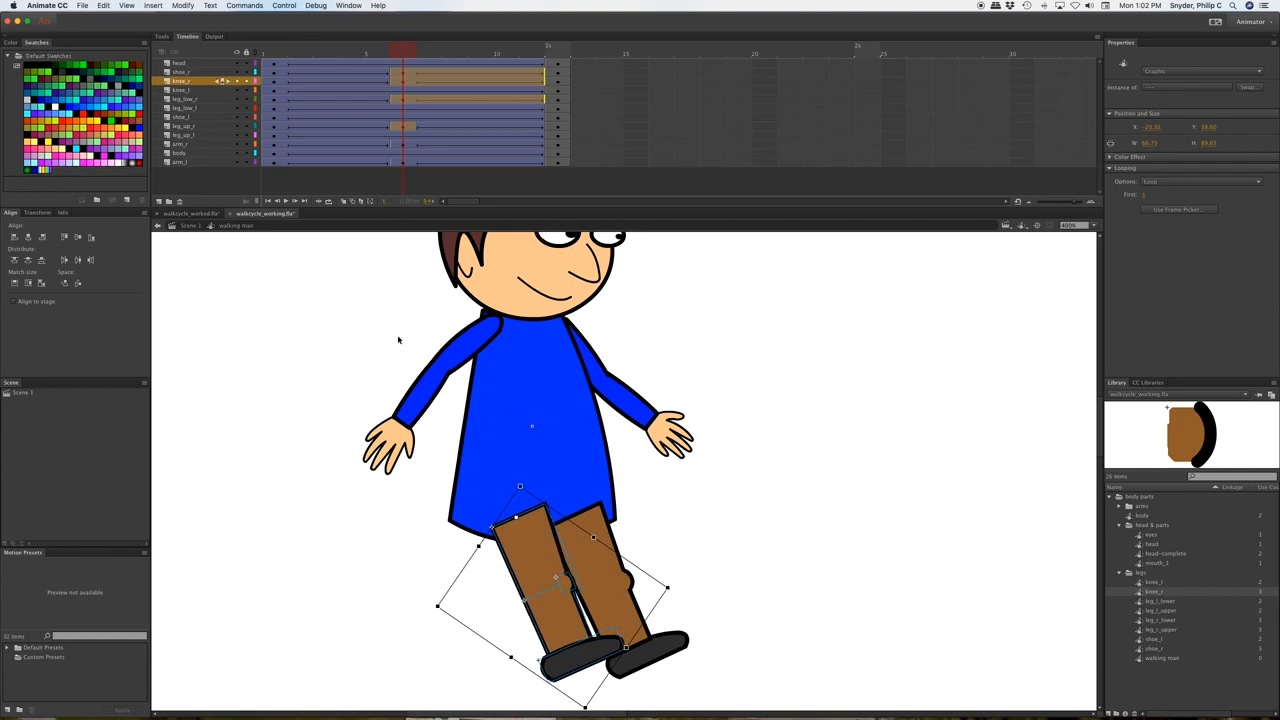
left_click_drag(398, 51, 362, 63)
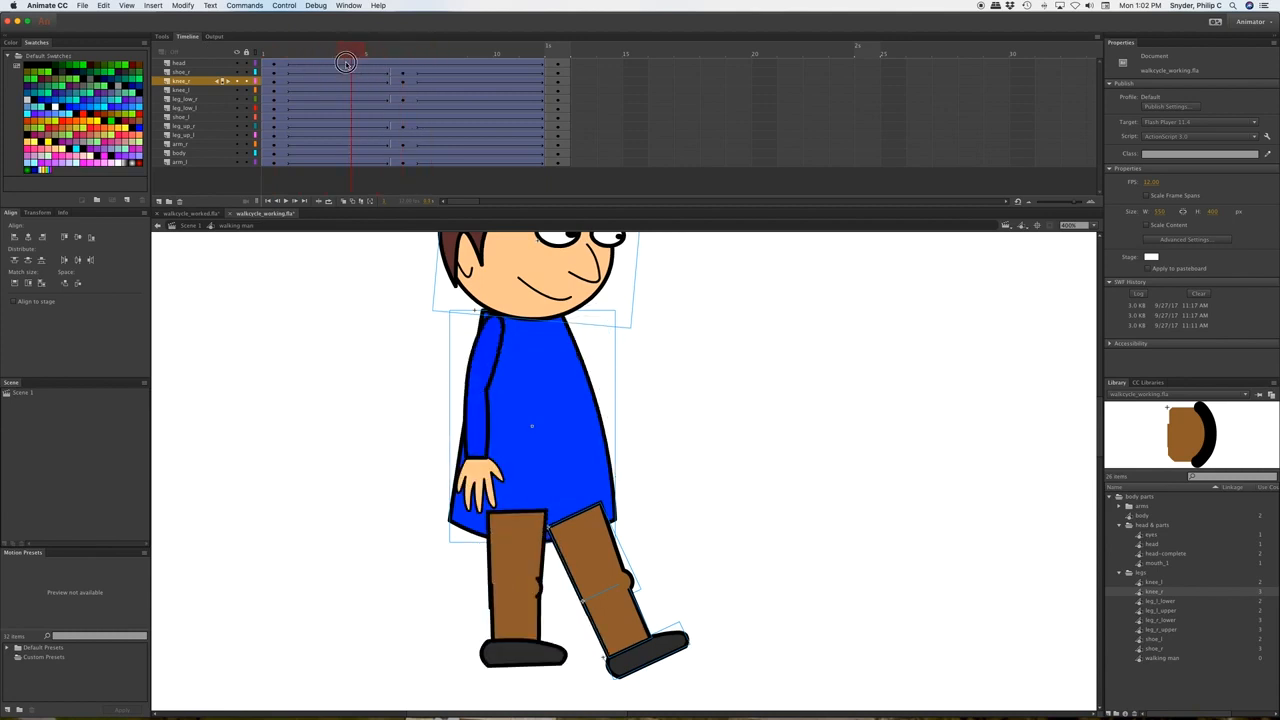
left_click_drag(340, 63, 225, 54)
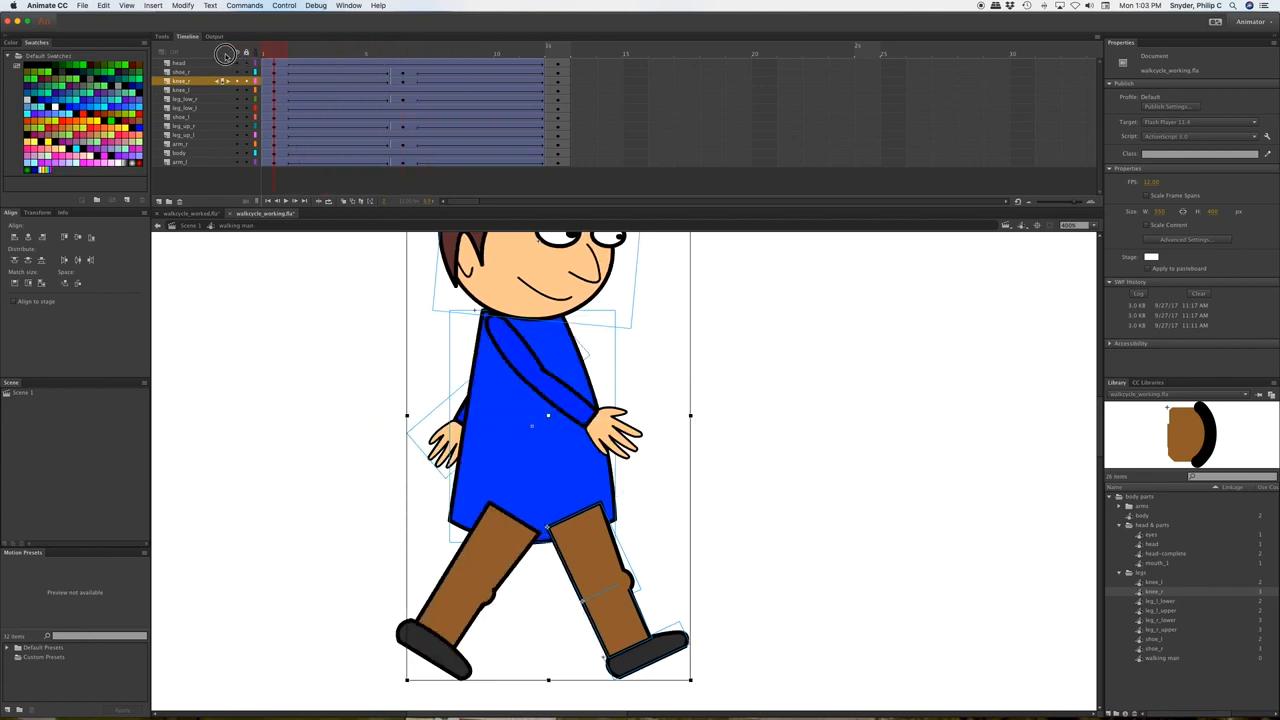
left_click_drag(225, 56, 227, 56)
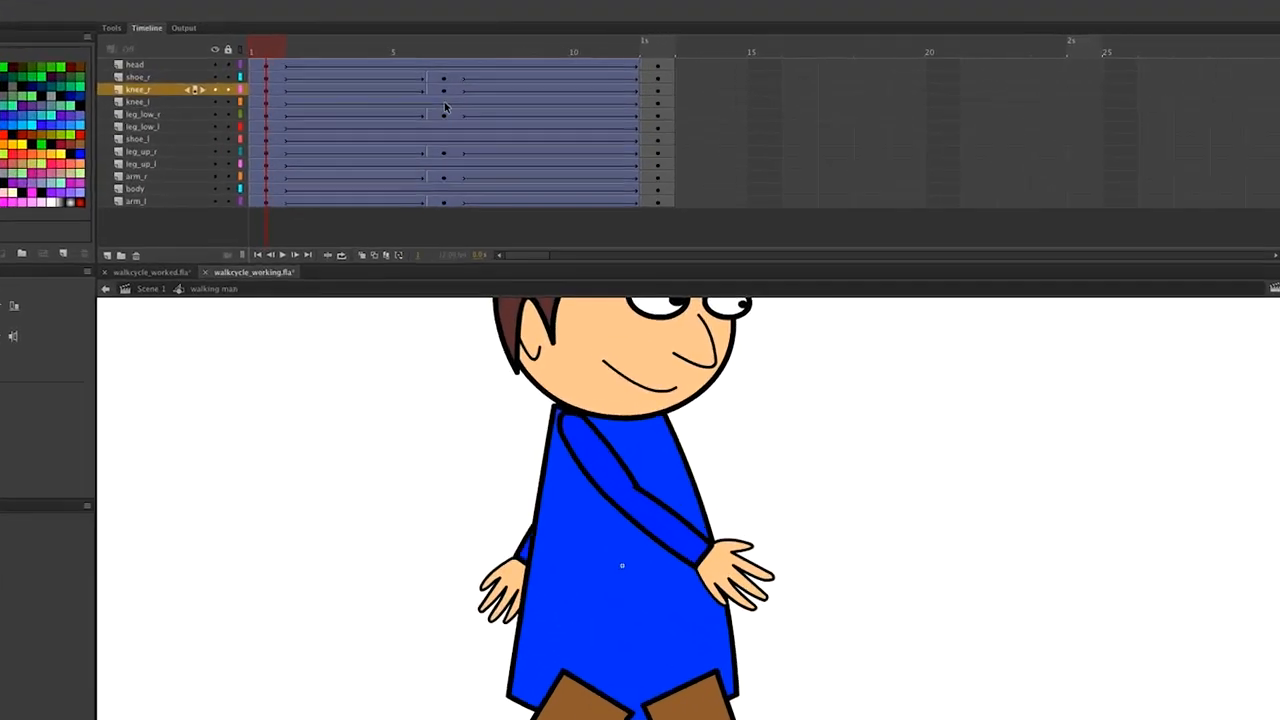
Select frame 6 across the knee_l, leg_low_l, shoe_l and leg_up_l layers.
left_click(403, 90)
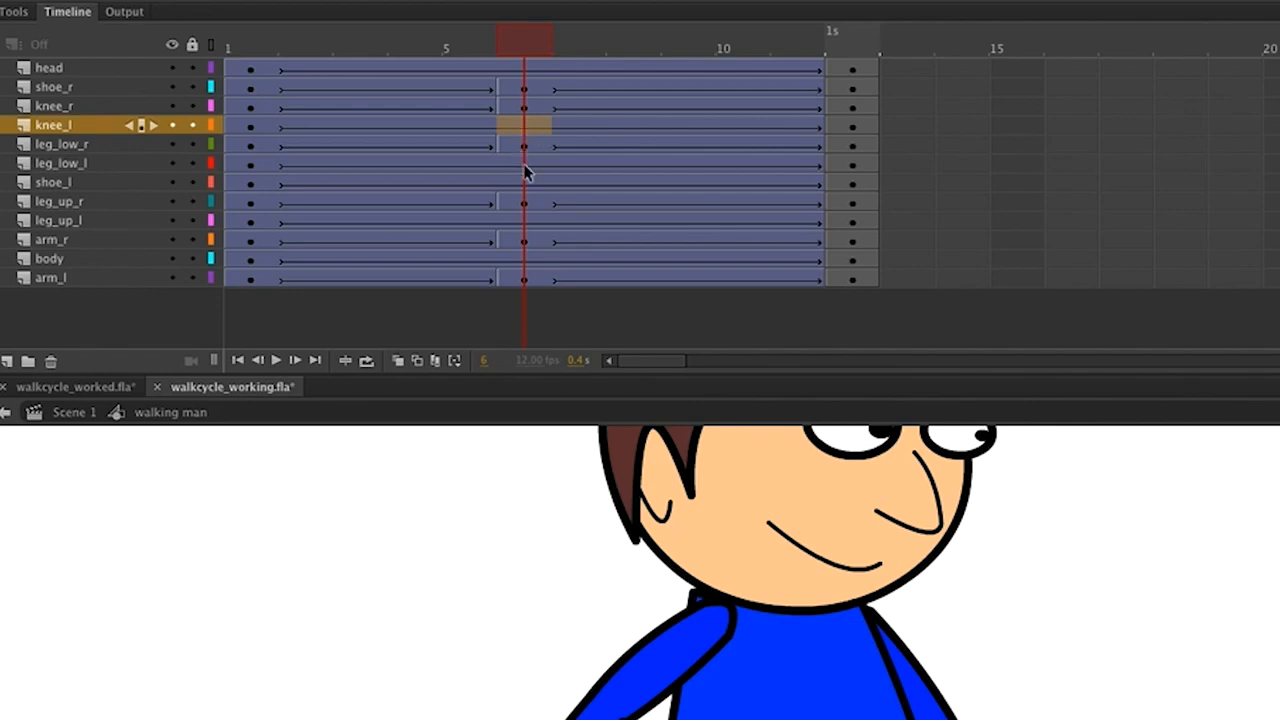
left_click(524, 165, "super")
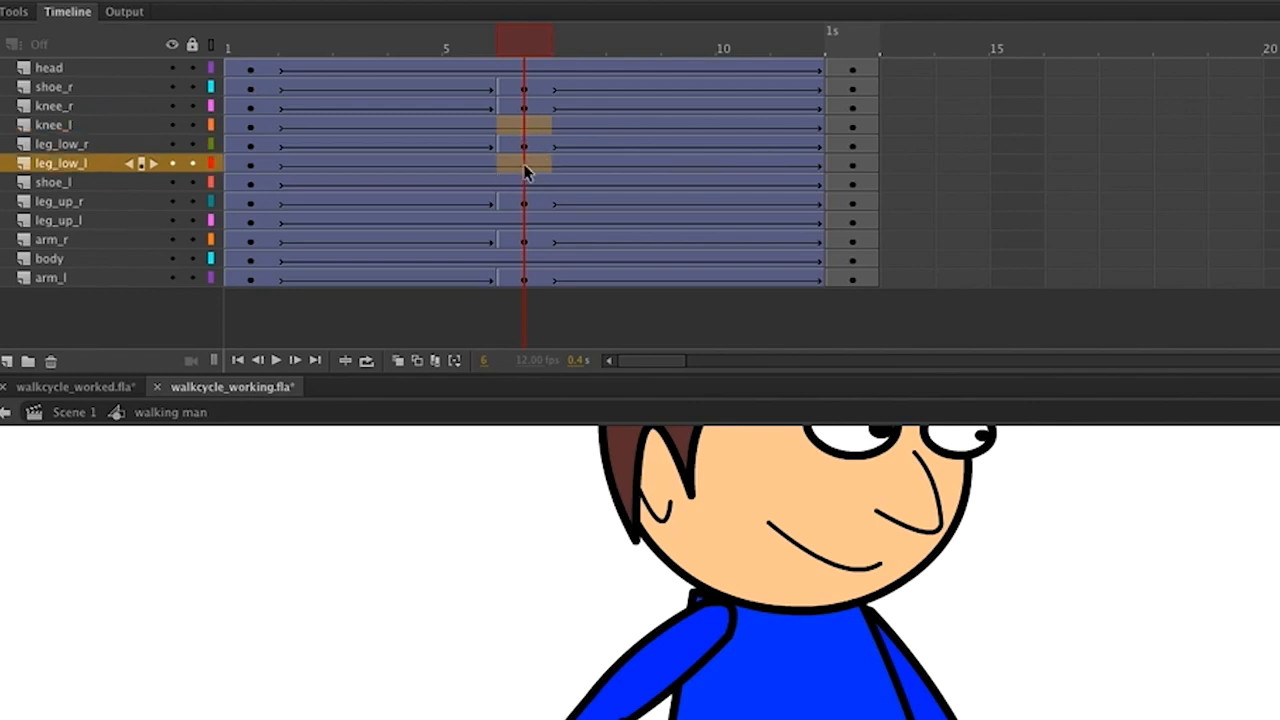
left_click(529, 185, "super")
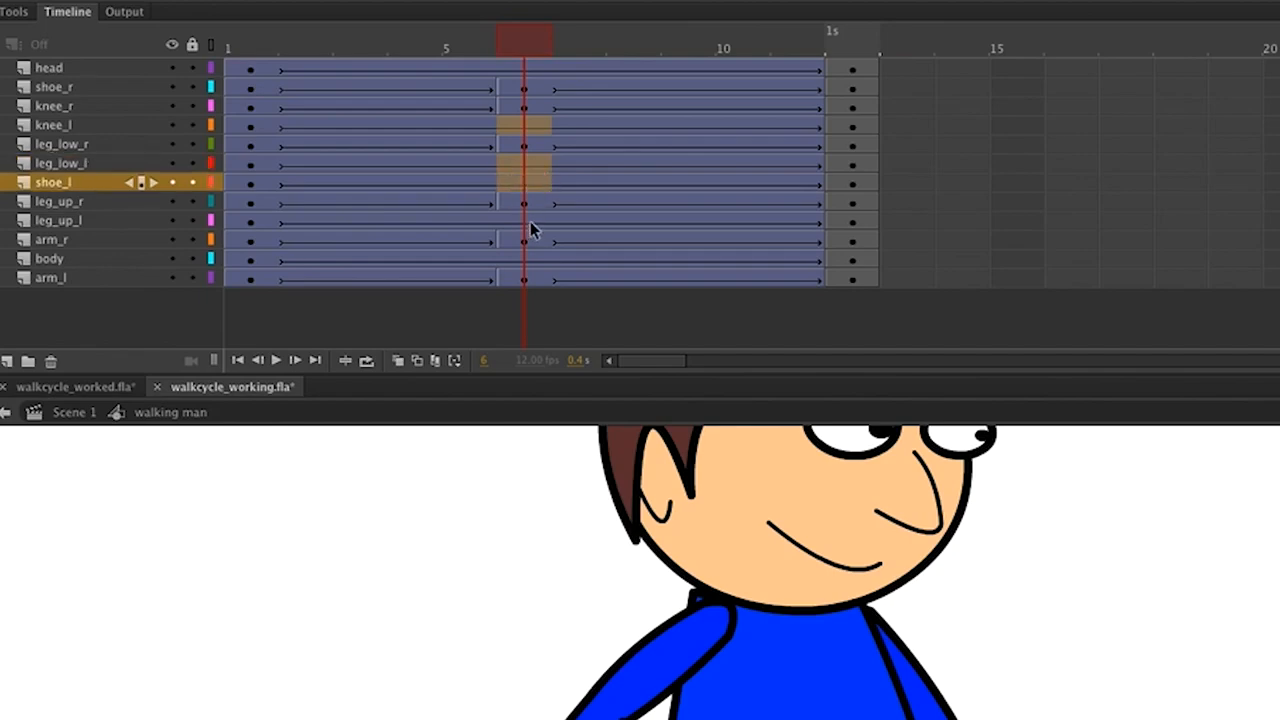
left_click(533, 222, "super")
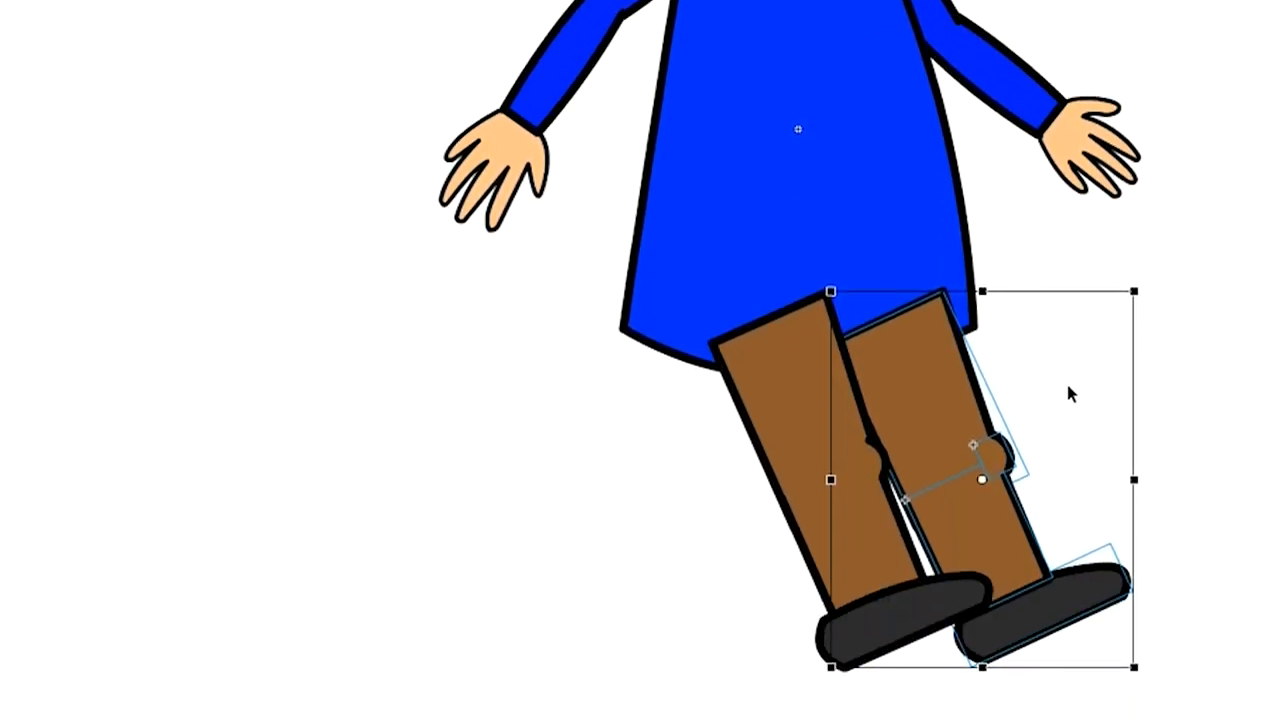
Move the pivot to the hip, swing the left leg forward, and nudge it slightly left.
left_click_drag(982, 480, 888, 317)
left_click_drag(1129, 670, 771, 665)
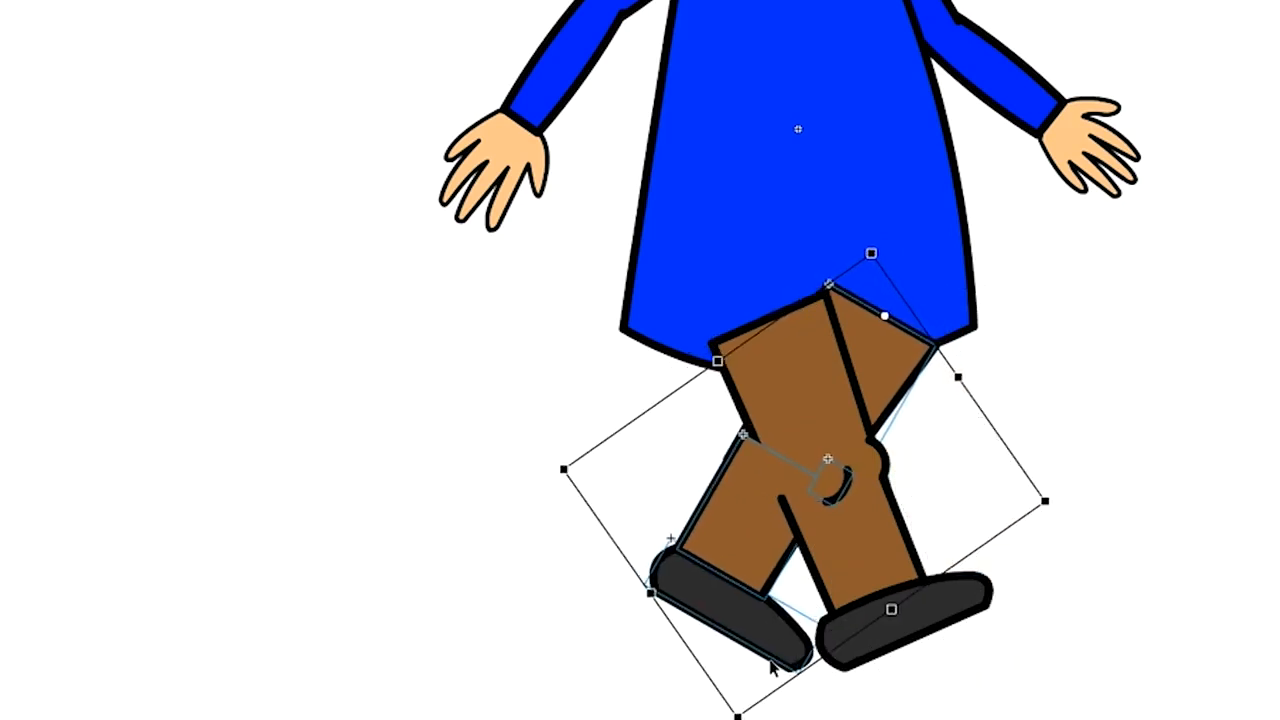
key("Left")
key("Left")
key("Left")
key("Left")
key("Left")
key("Left")
key("Left")
key("Left")
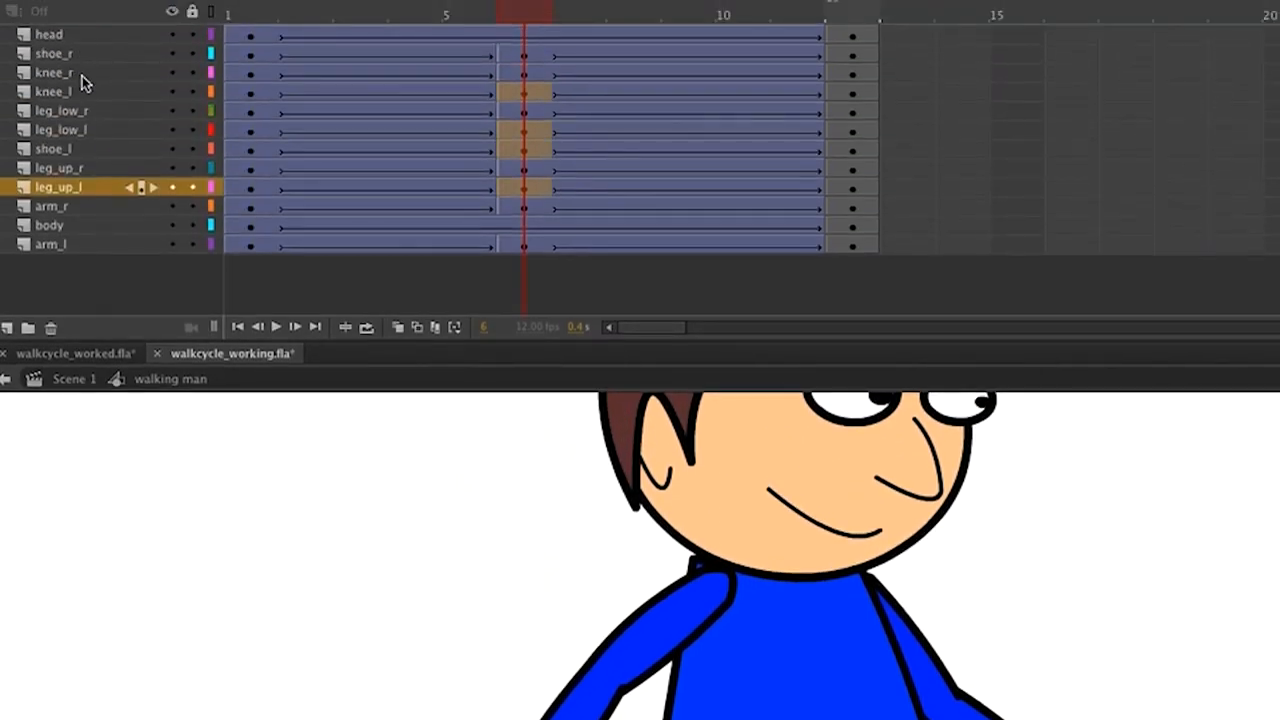
Drag the knee_l layer below leg_low_r in the stacking order and deselect the knee.
left_click(67, 93)
left_click(67, 93)
left_click_drag(67, 93, 70, 128)
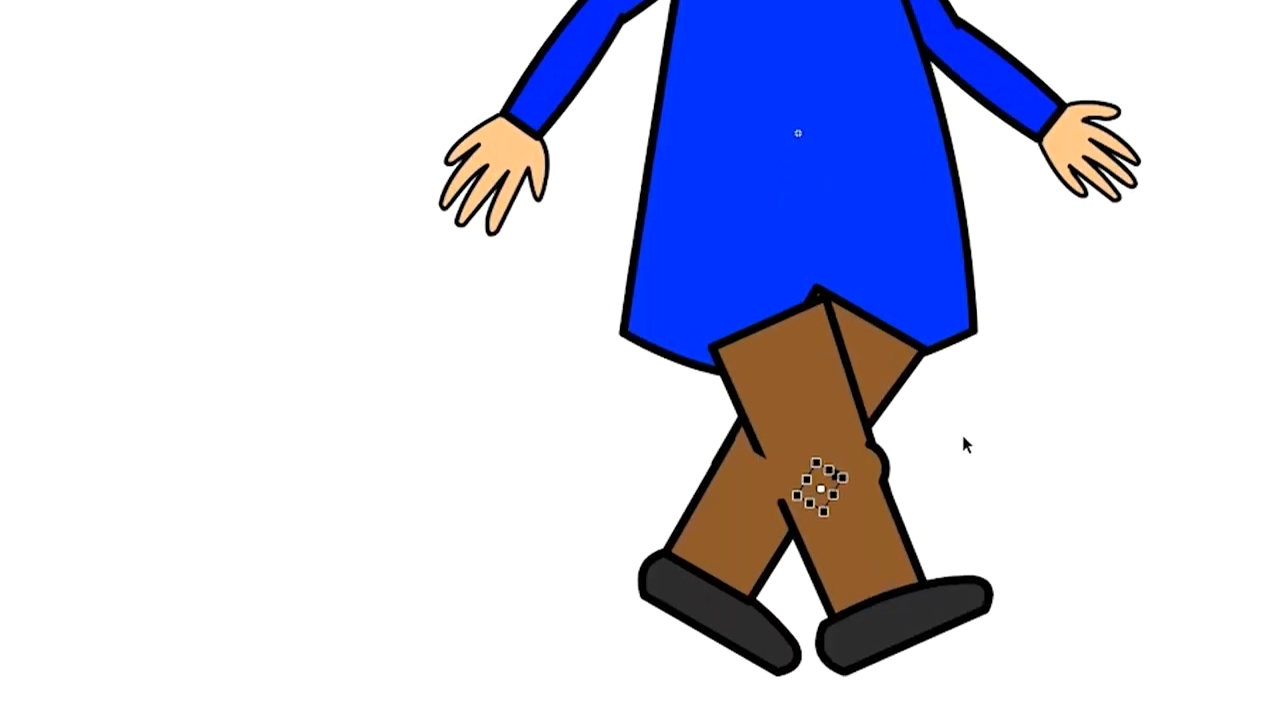
left_click(961, 431)
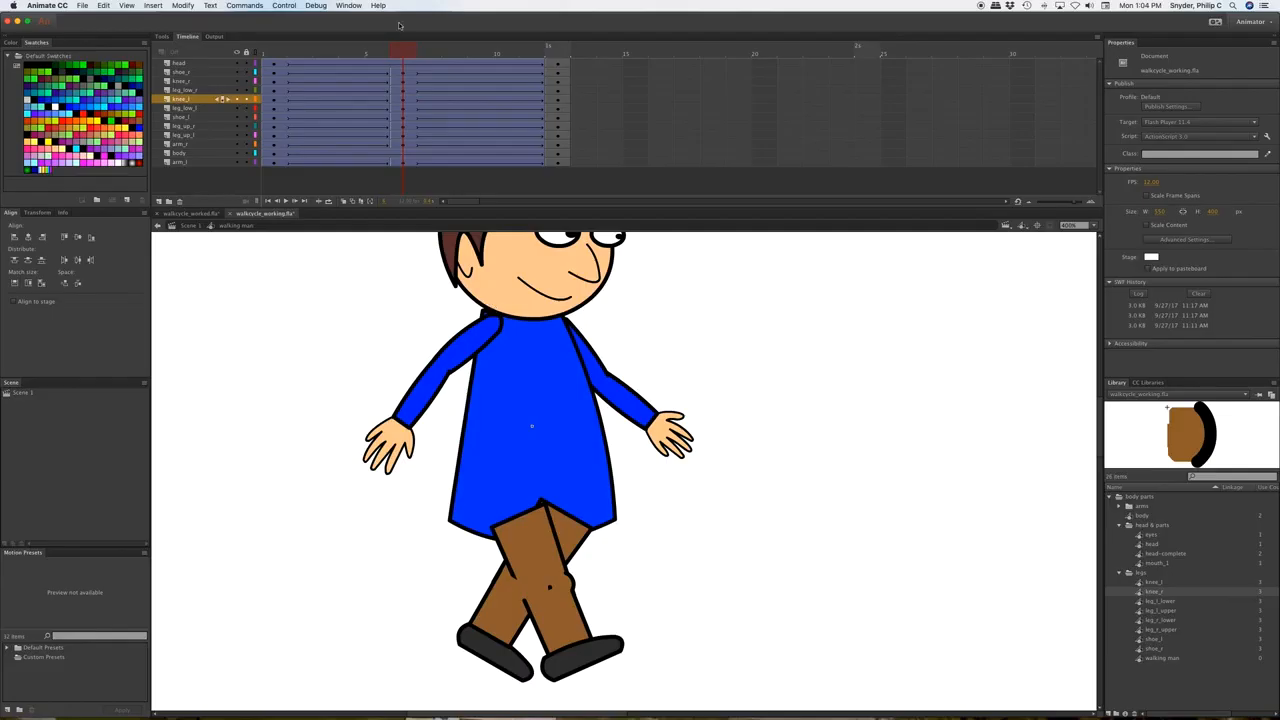
Scrub the playhead across frames 1–3 to check the stride narrowing.
left_click_drag(405, 50, 276, 47)
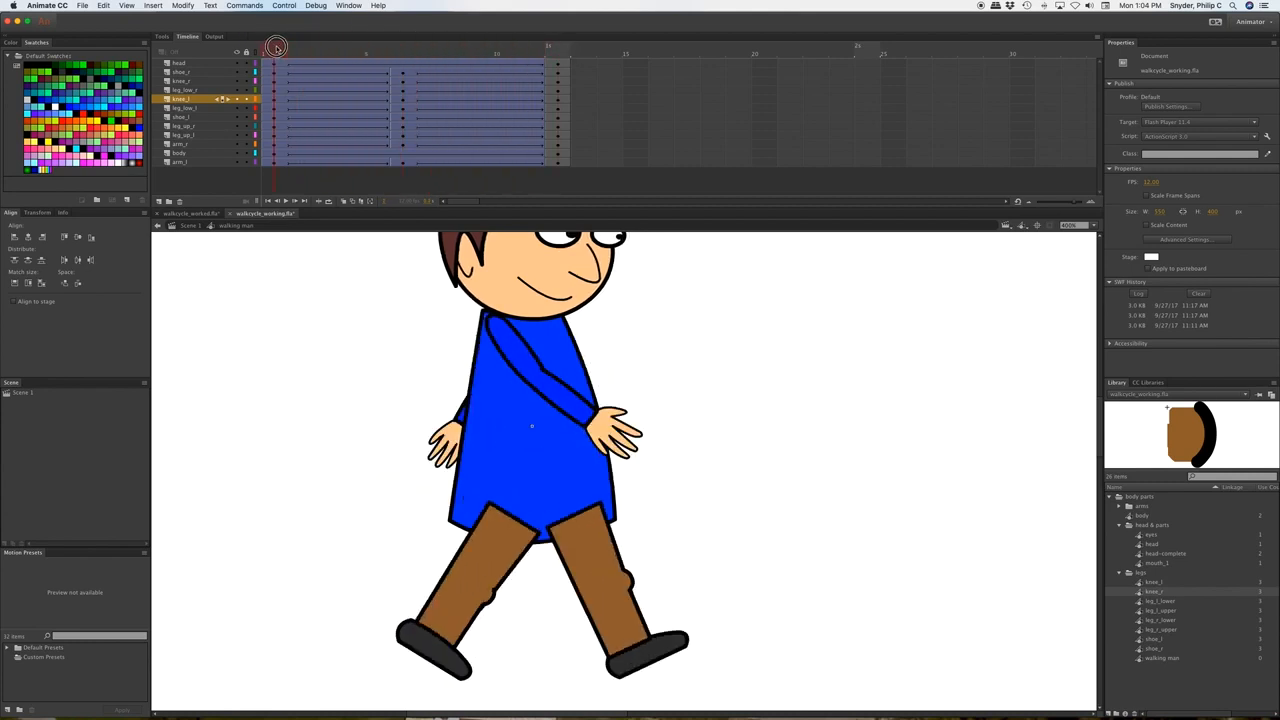
left_click(329, 53)
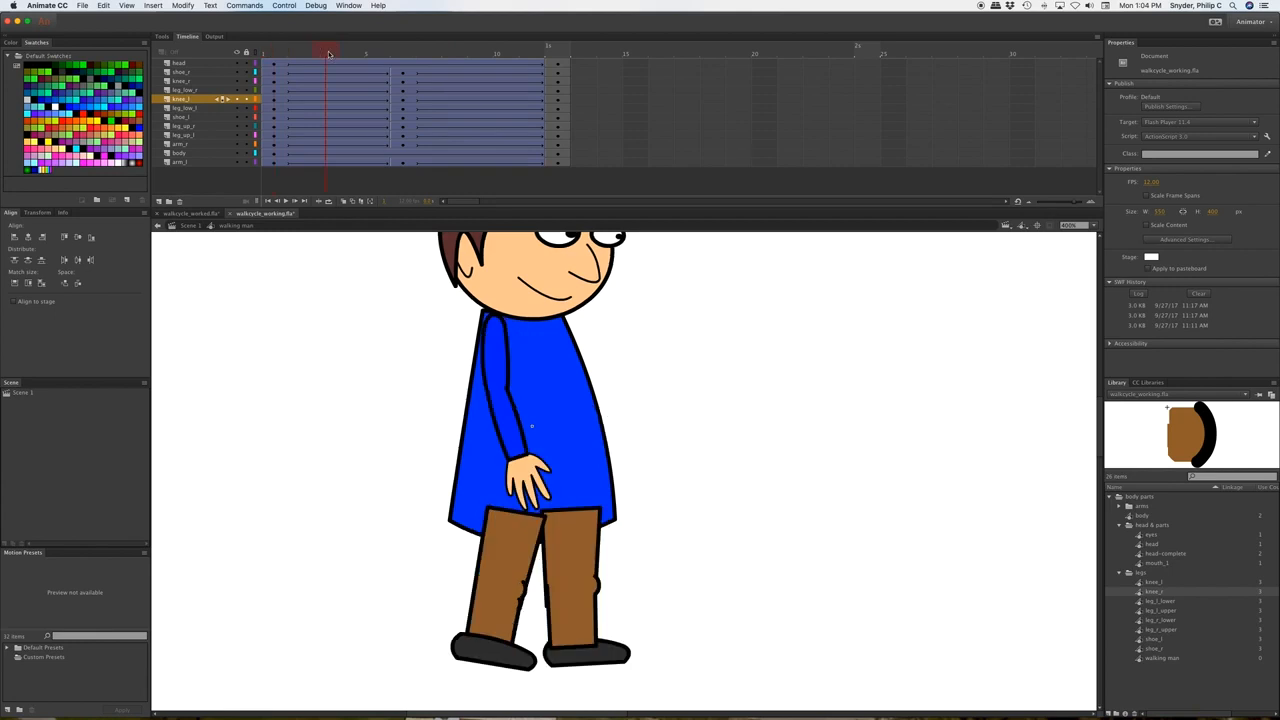
left_click_drag(329, 53, 274, 53)
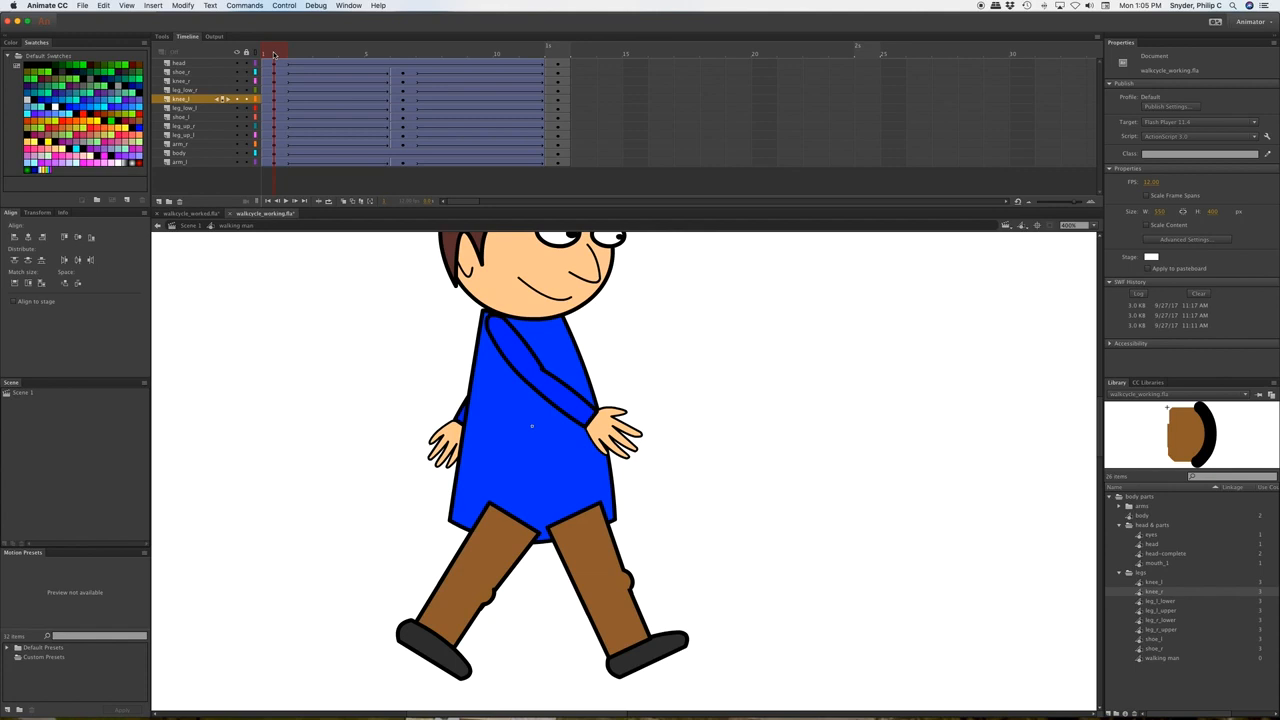
left_click_drag(274, 53, 330, 60)
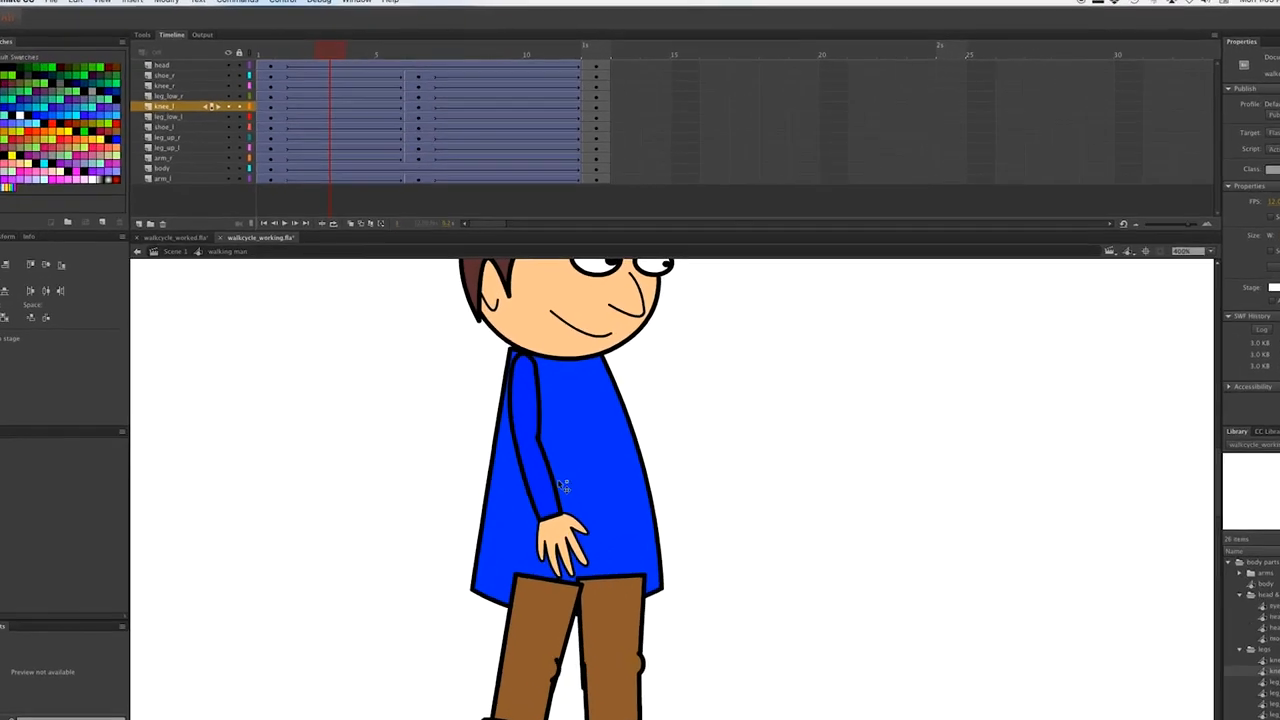
Lock all layers, then unlock shoe_r, knee_r, leg_low_r and leg_up_r.
left_click(219, 53)
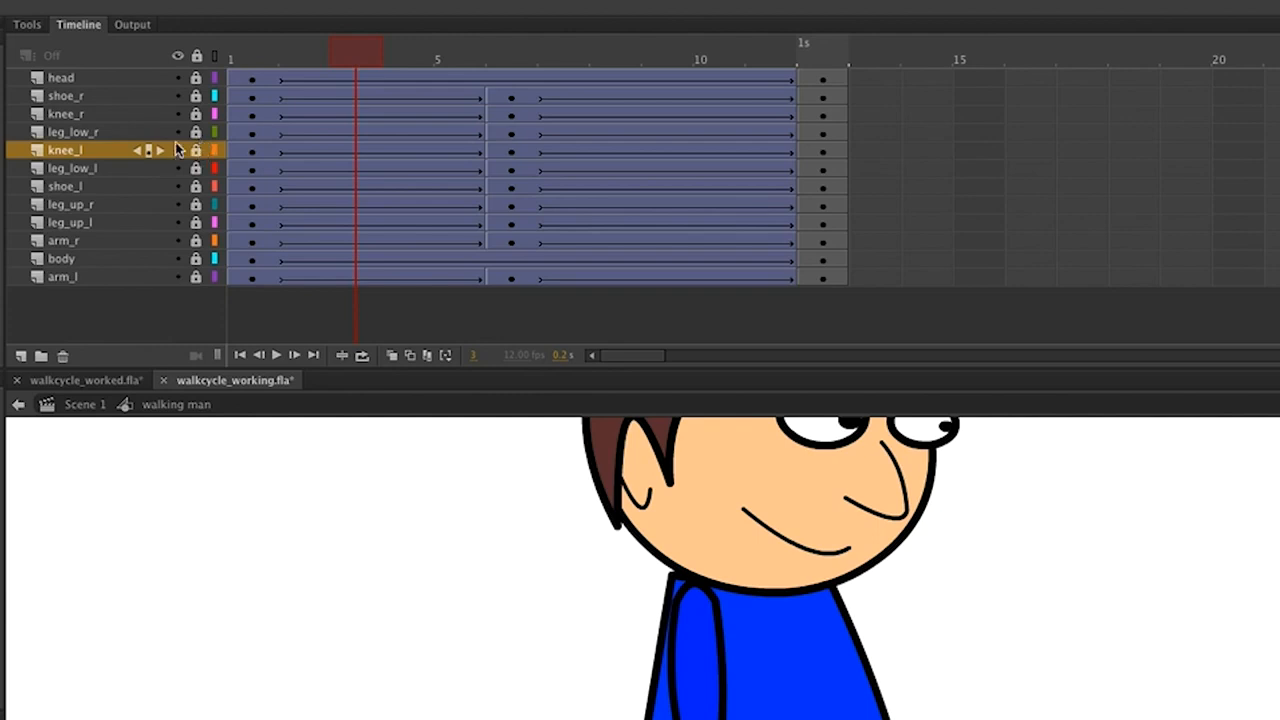
left_click(196, 96)
left_click(197, 115)
left_click(197, 133)
left_click(195, 206)
Select frame 3 on the shoe_r, knee_r, leg_low_r and leg_up_r layers.
left_click(72, 205)
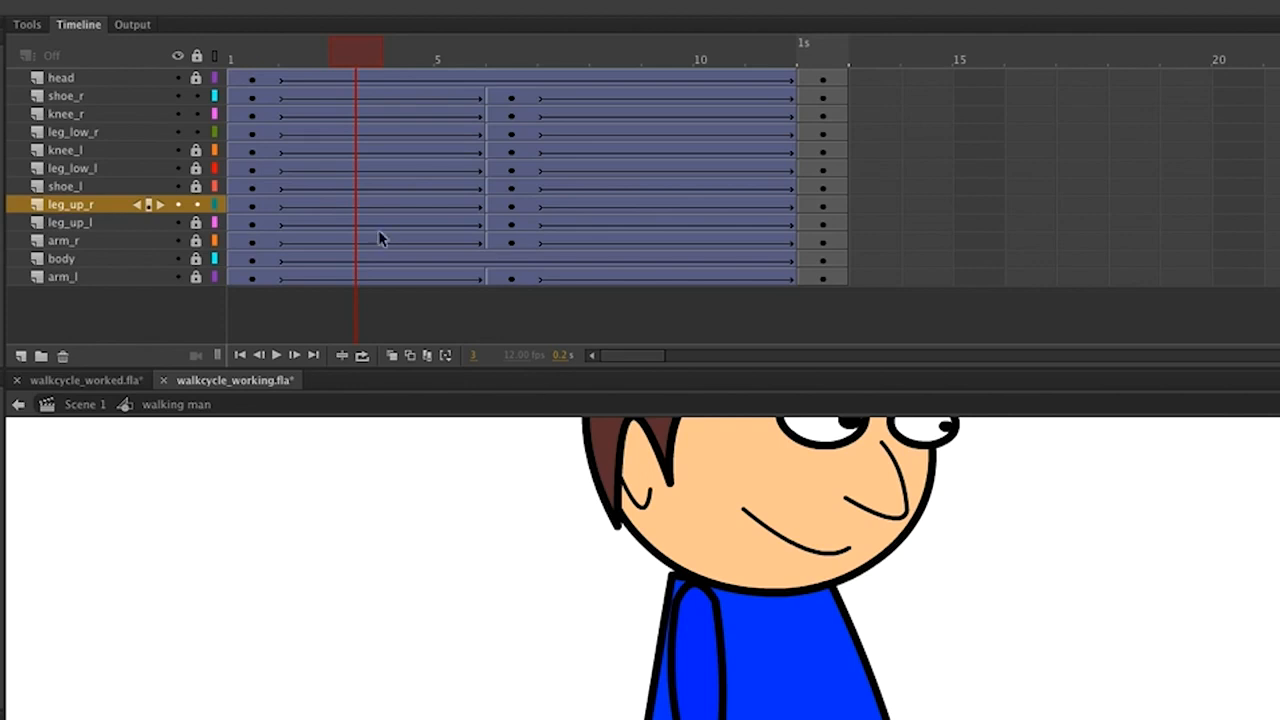
left_click(357, 96)
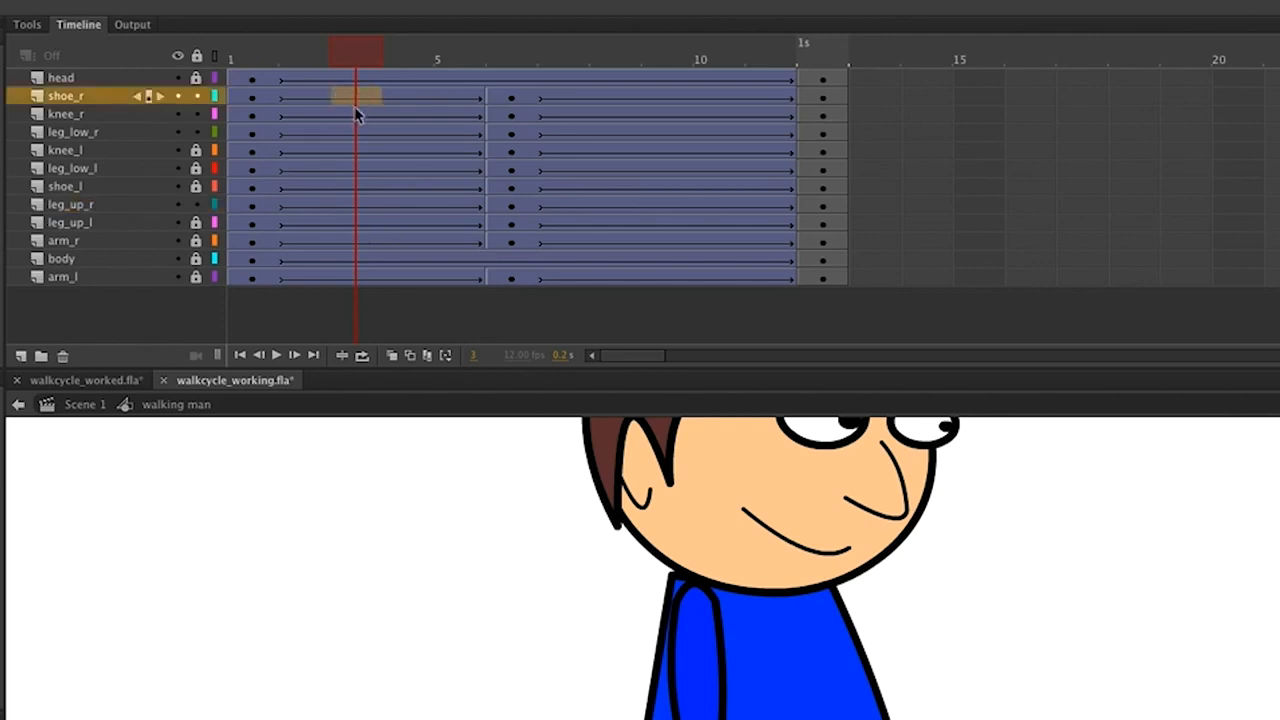
left_click(356, 116, "shift")
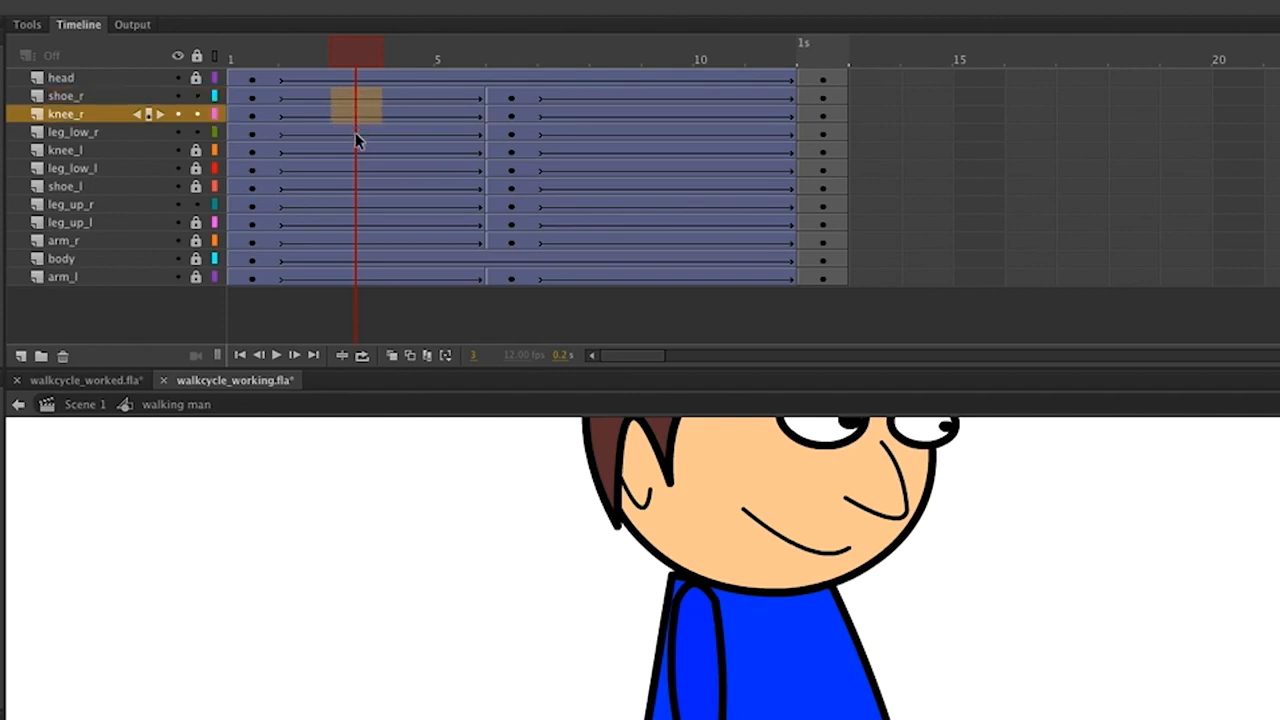
left_click(356, 132, "shift")
left_click(360, 205, "ctrl")
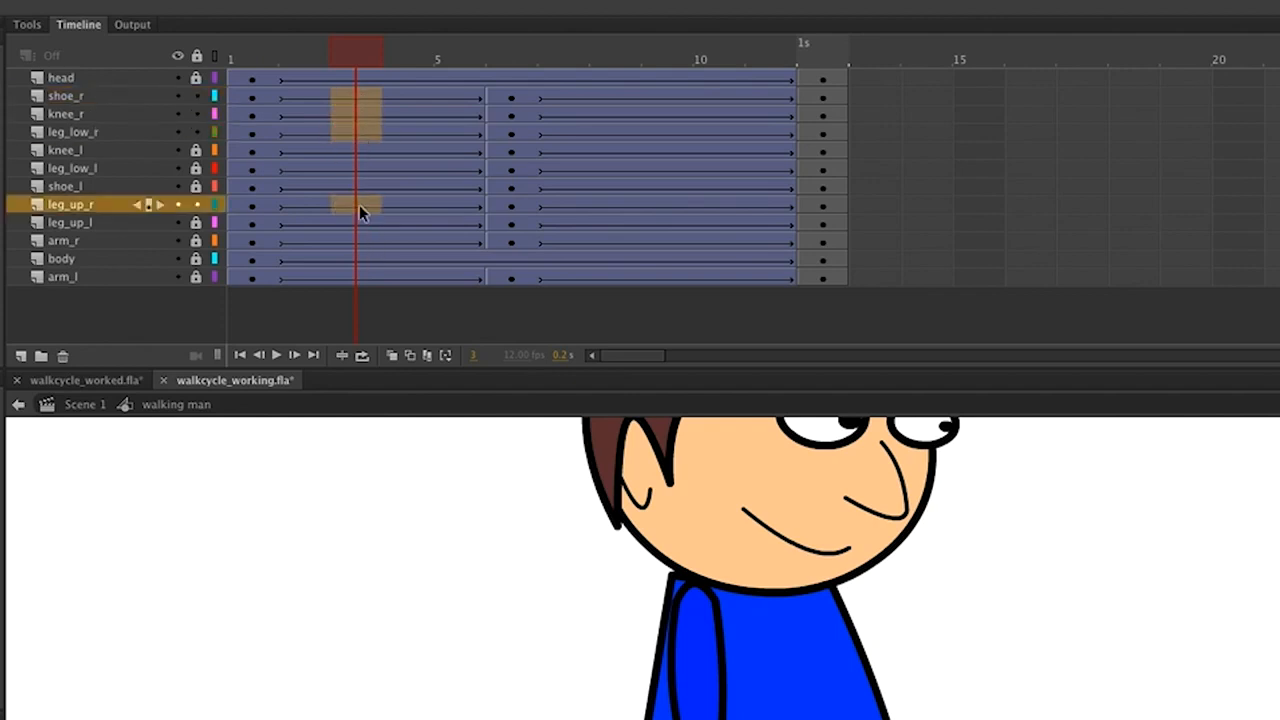
Insert frame-3 keyframes on the four right-leg layers and select the upper right leg.
key("F6")
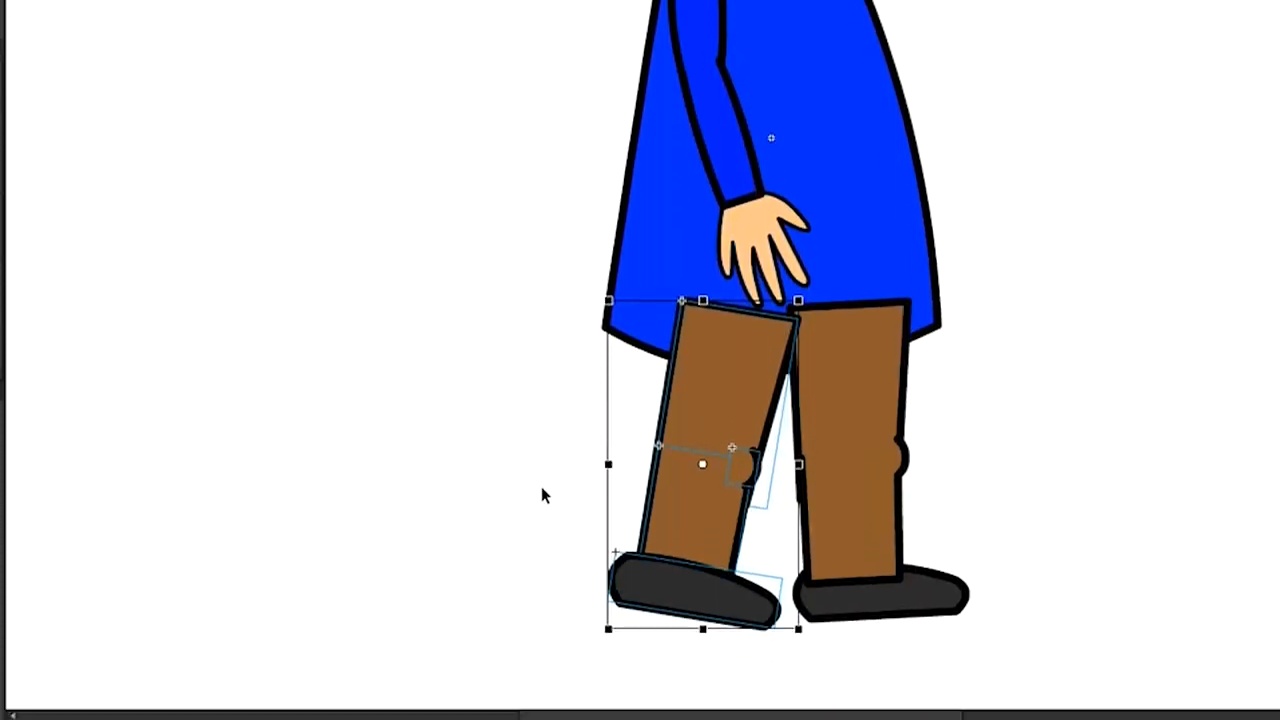
left_click(742, 405)
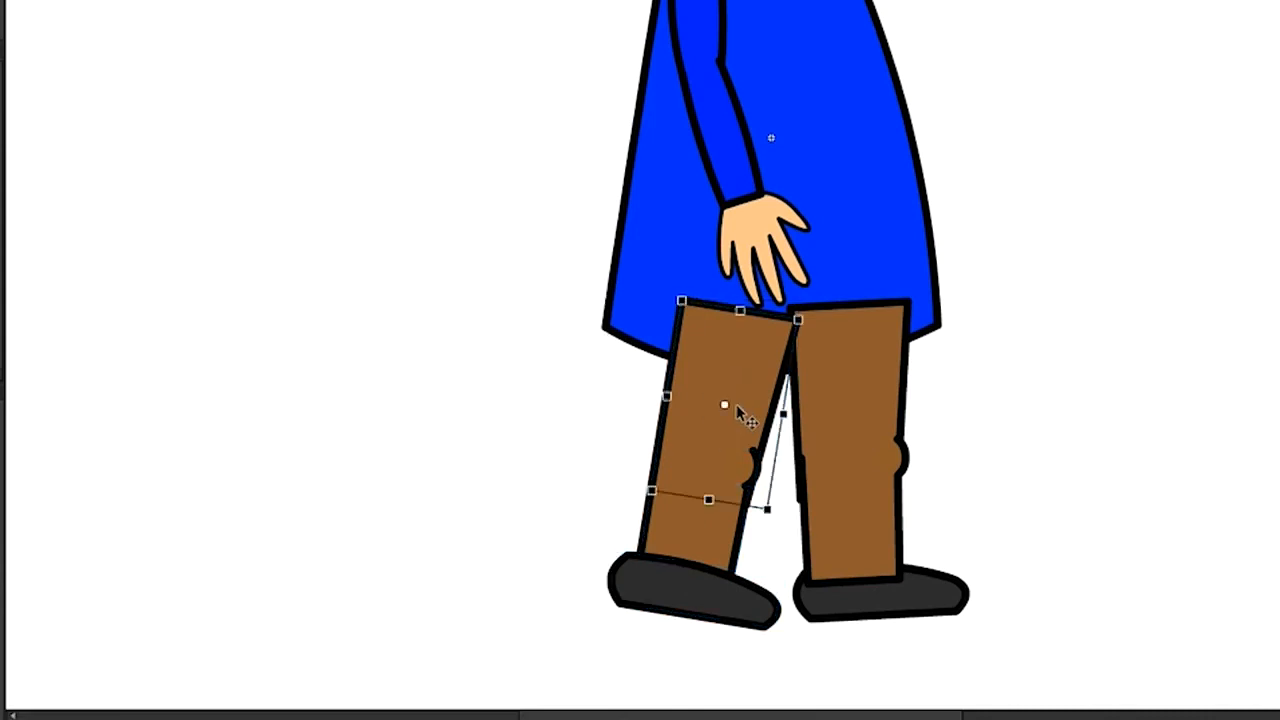
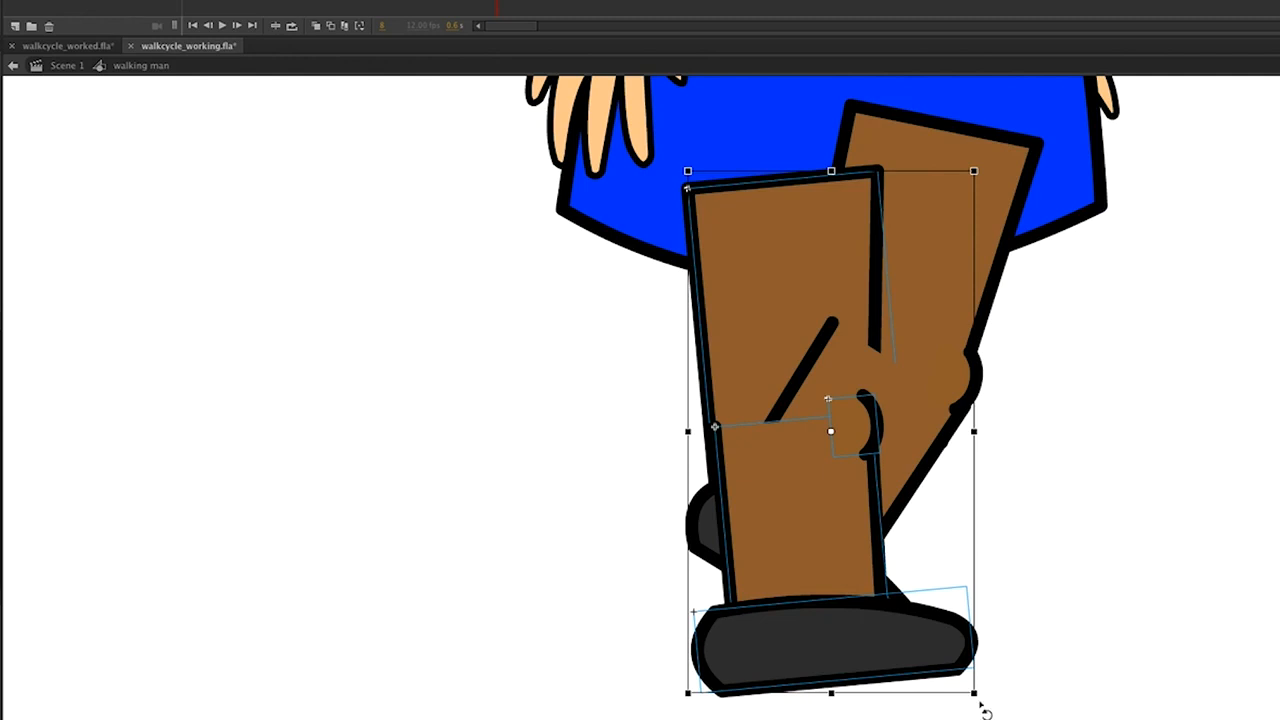
Rotate the front leg group more upright at frame 8 and save walkcycle_working.fla.
left_click_drag(974, 694, 950, 706)
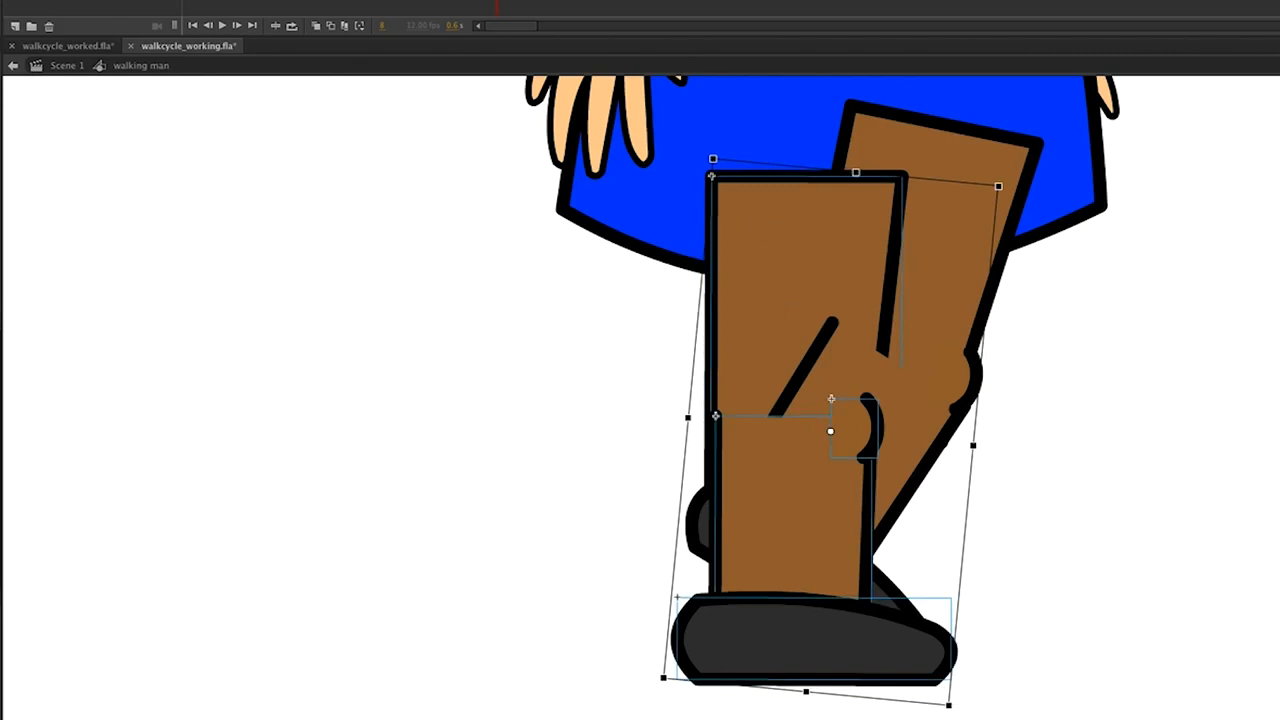
key("ctrl+s")
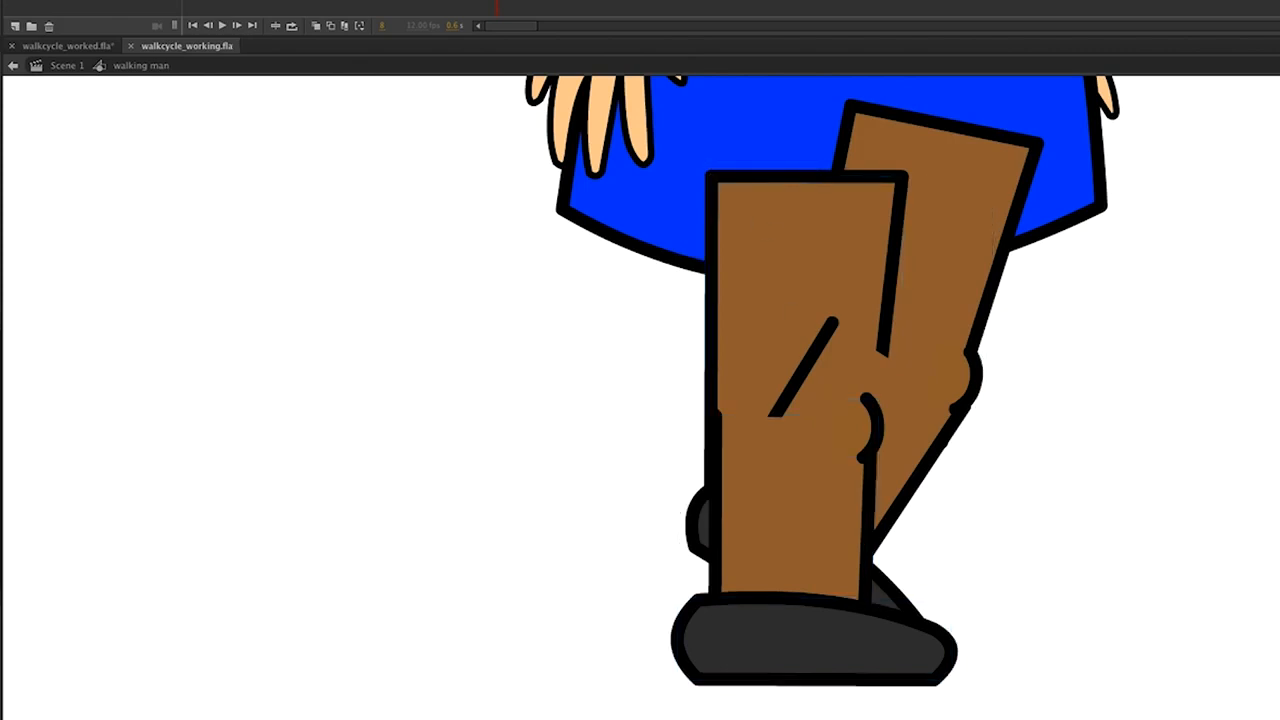
key("comma")
key("comma")
key("comma")
key("comma")
key("comma")
key("comma")
key("comma")
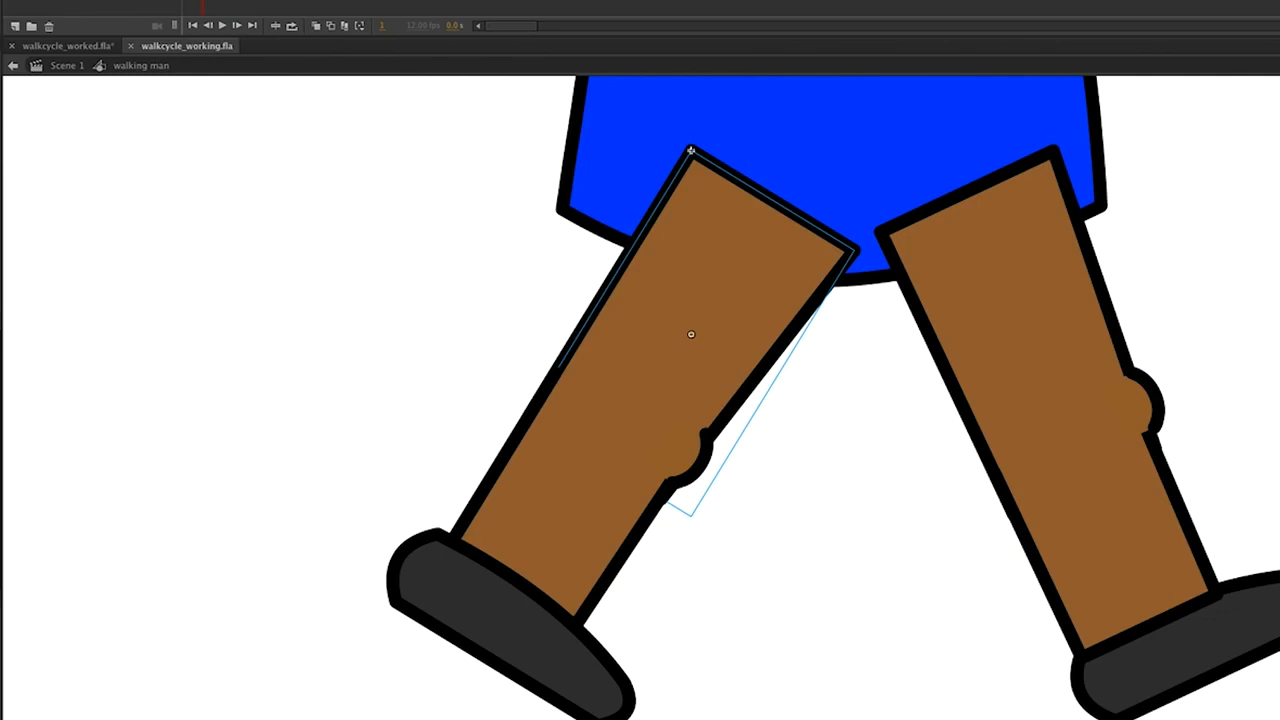
key("period")
key("period")
key("period")
key("period")
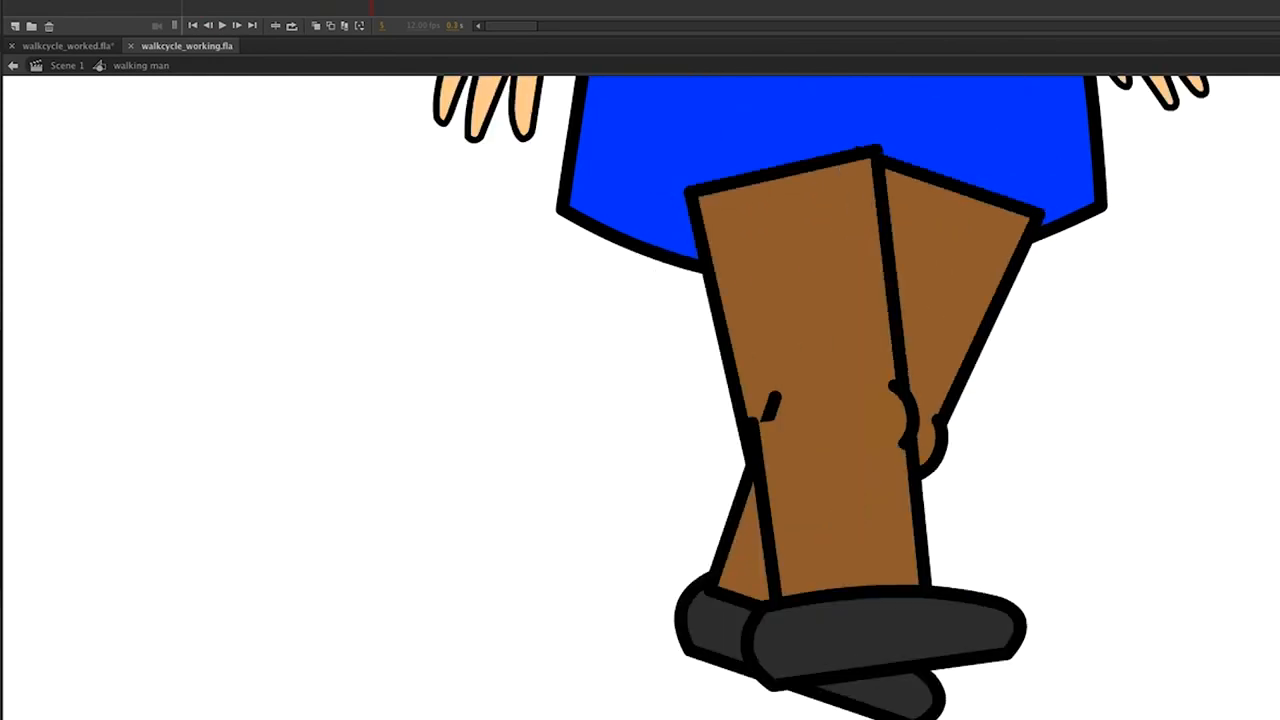
key("period")
key("period")
key("period")
key("period")
key("period")
key("period")
key("period")
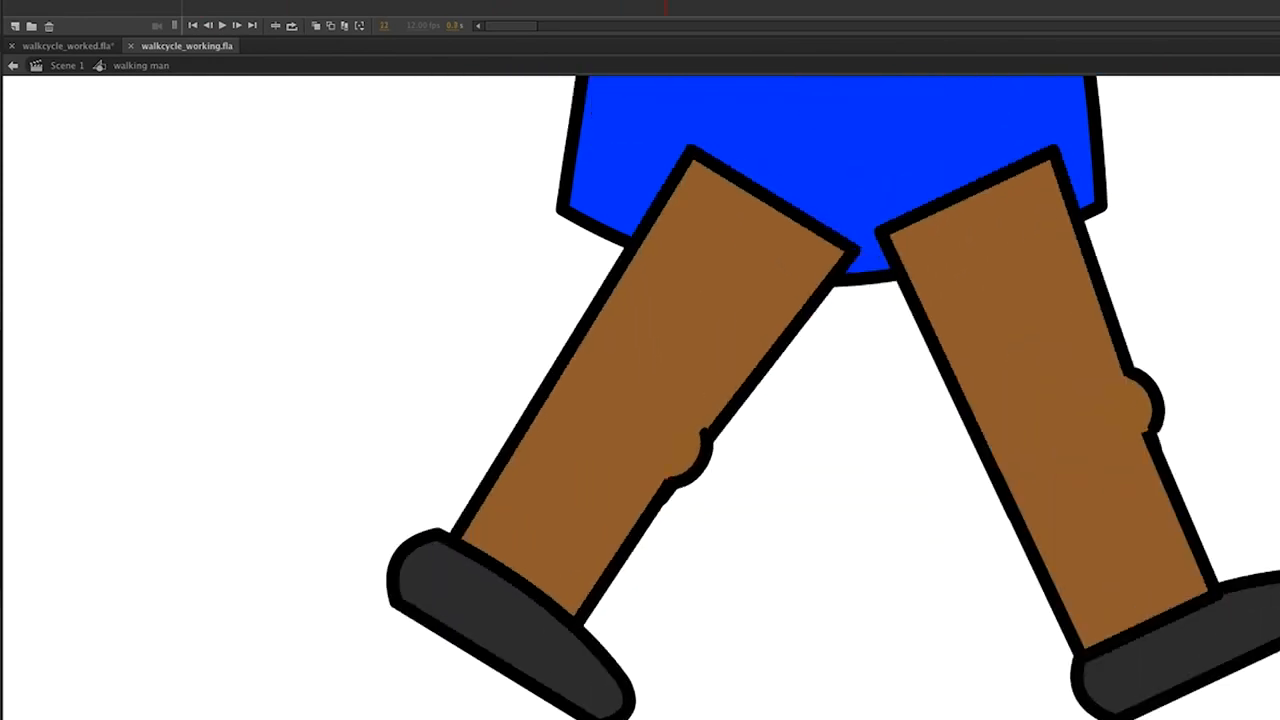
left_click_drag(557, 60, 324, 52)
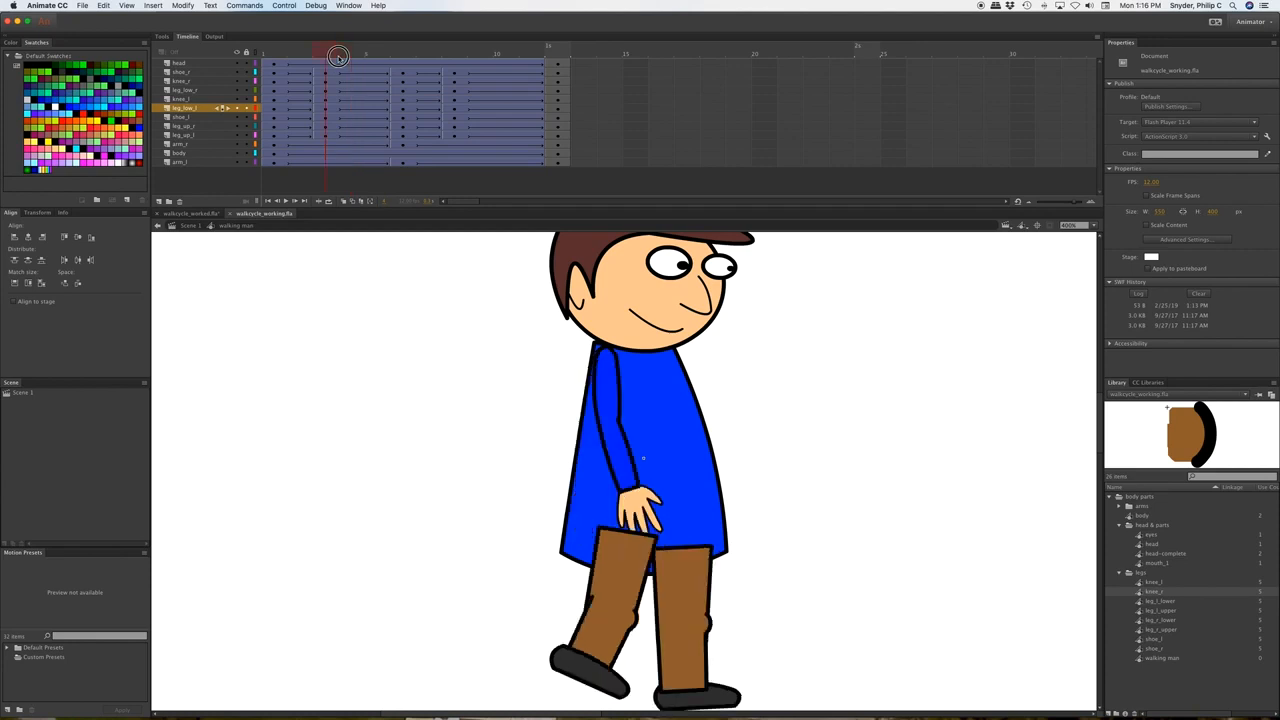
Move the body and arm_r layers higher so the right arm draws over the body.
left_click(199, 152)
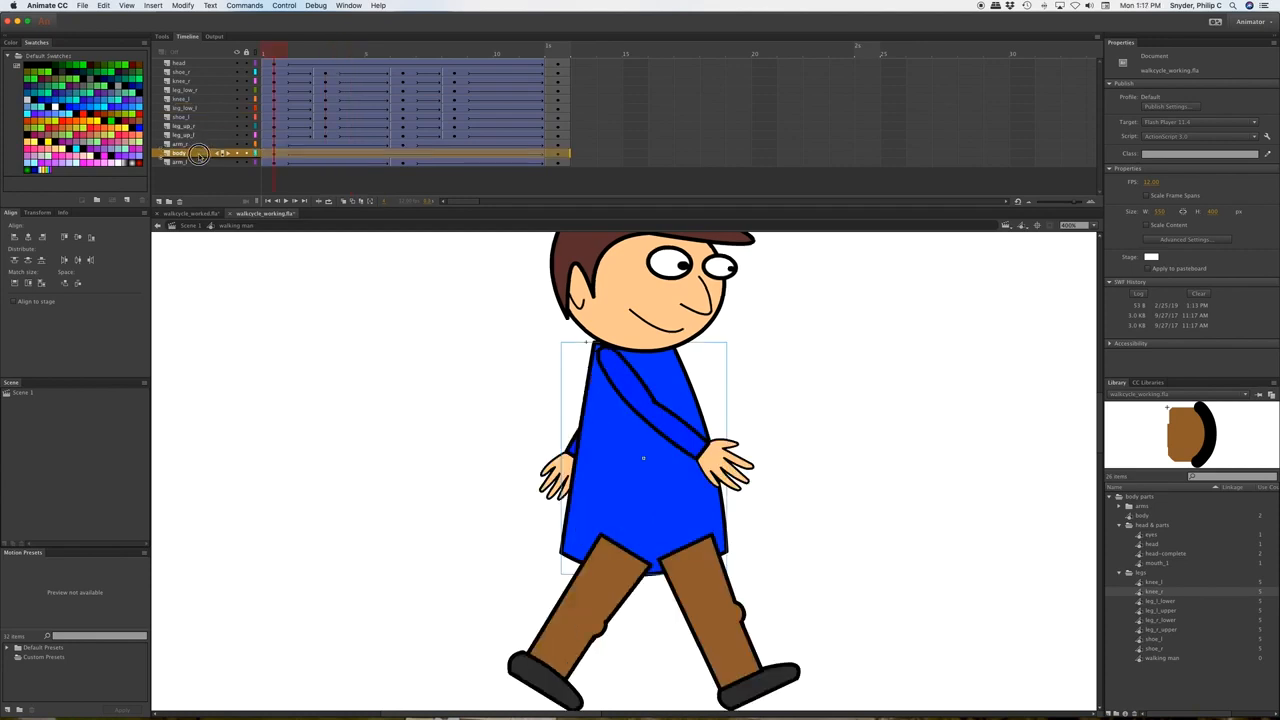
left_click_drag(199, 154, 207, 72)
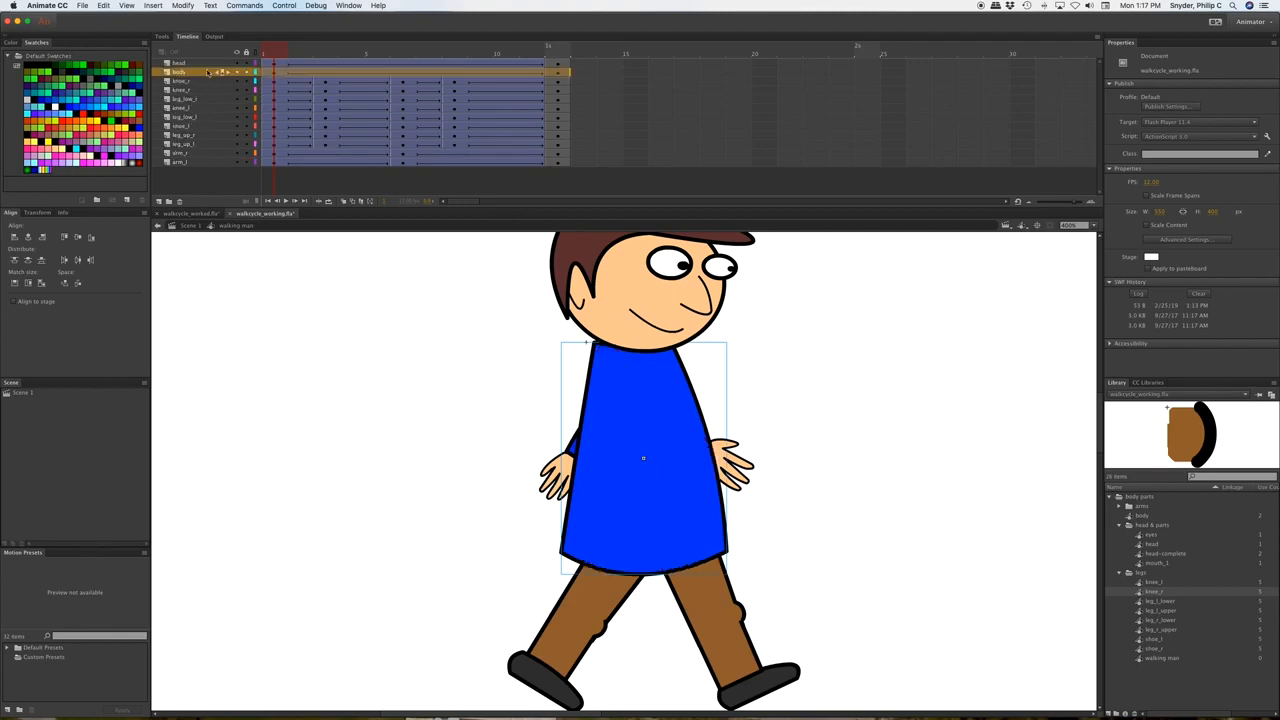
left_click(197, 151)
left_click_drag(197, 151, 212, 74)
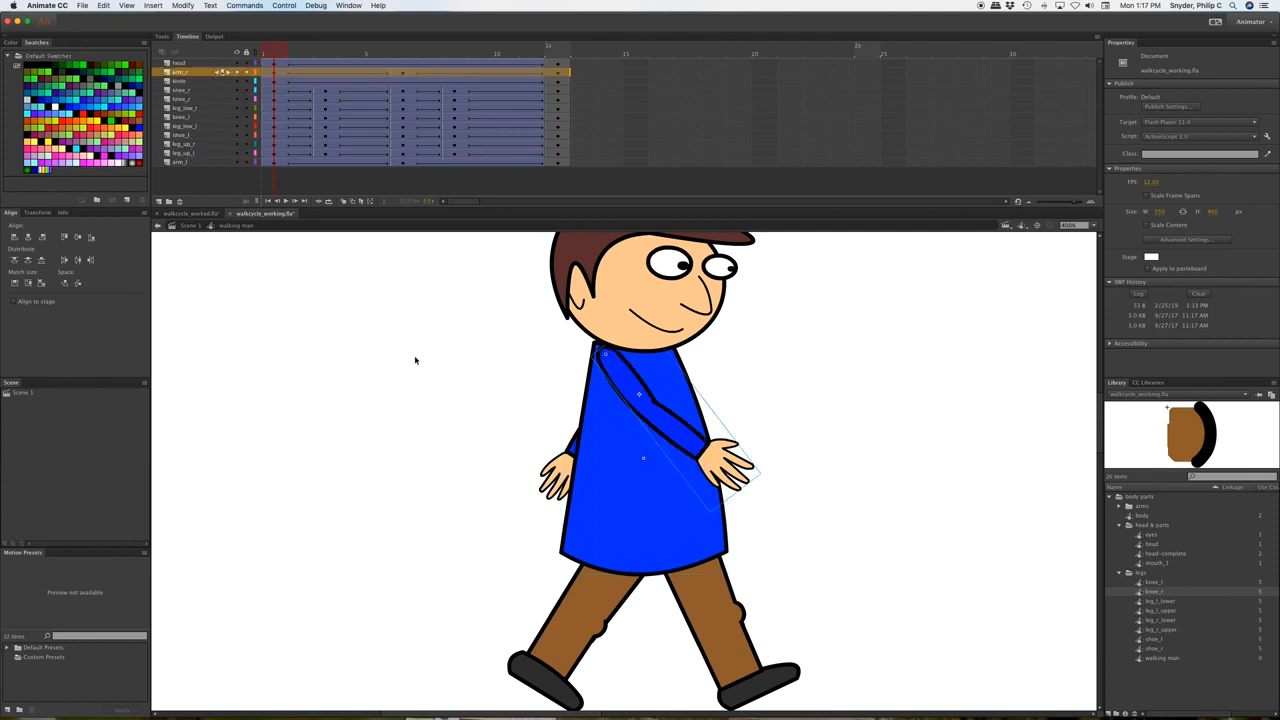
left_click_drag(270, 55, 431, 75)
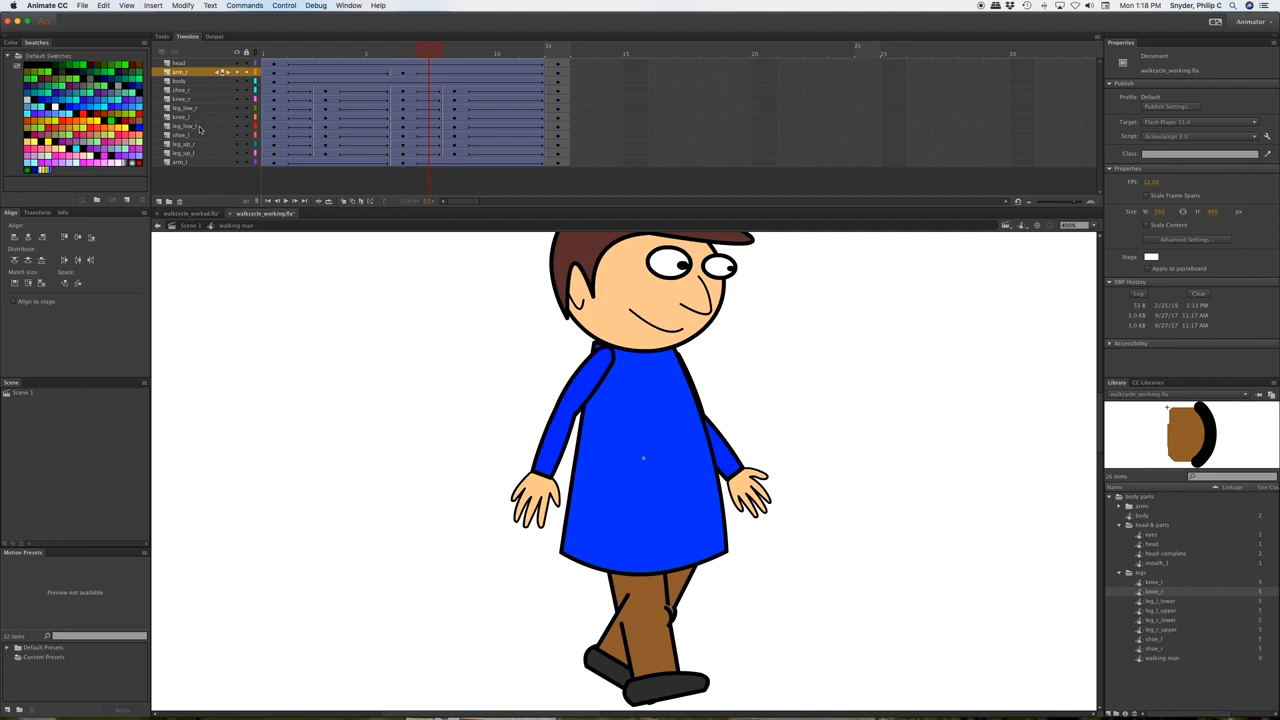
Move leg_low_l and knee_l below leg_up_r, then replay the walk to check.
left_click_drag(199, 128, 201, 150)
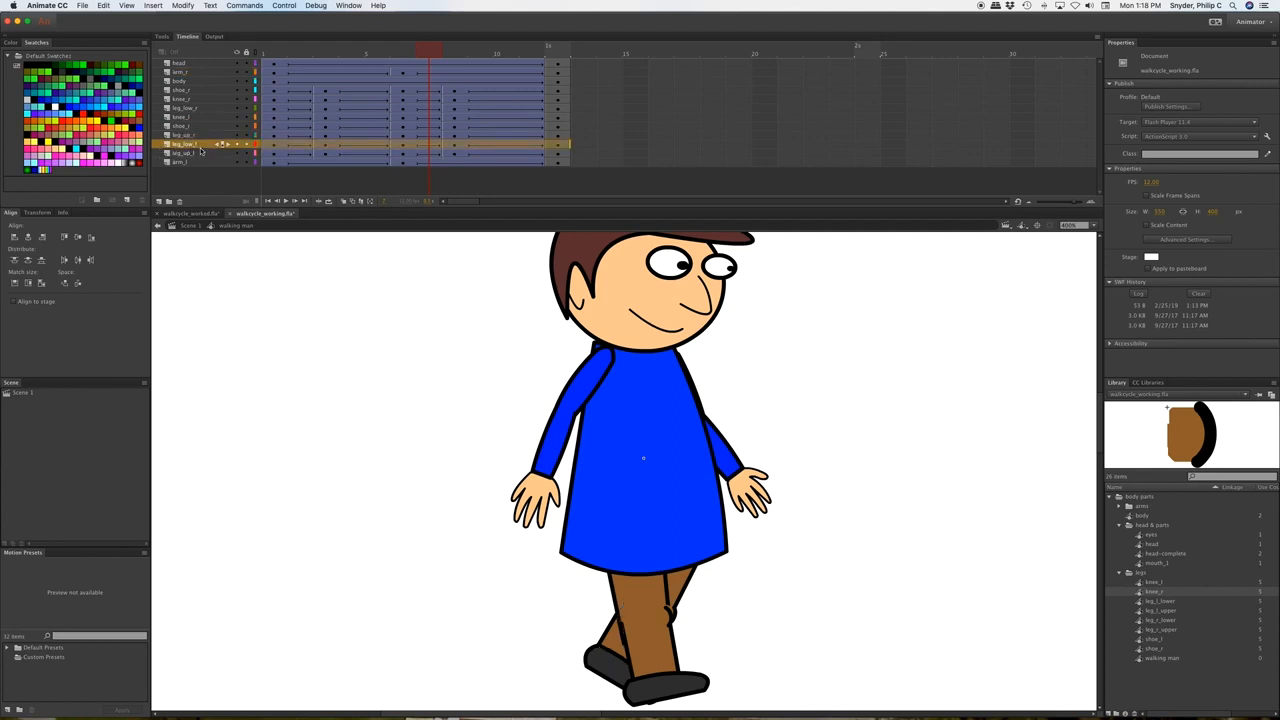
left_click_drag(430, 54, 403, 55)
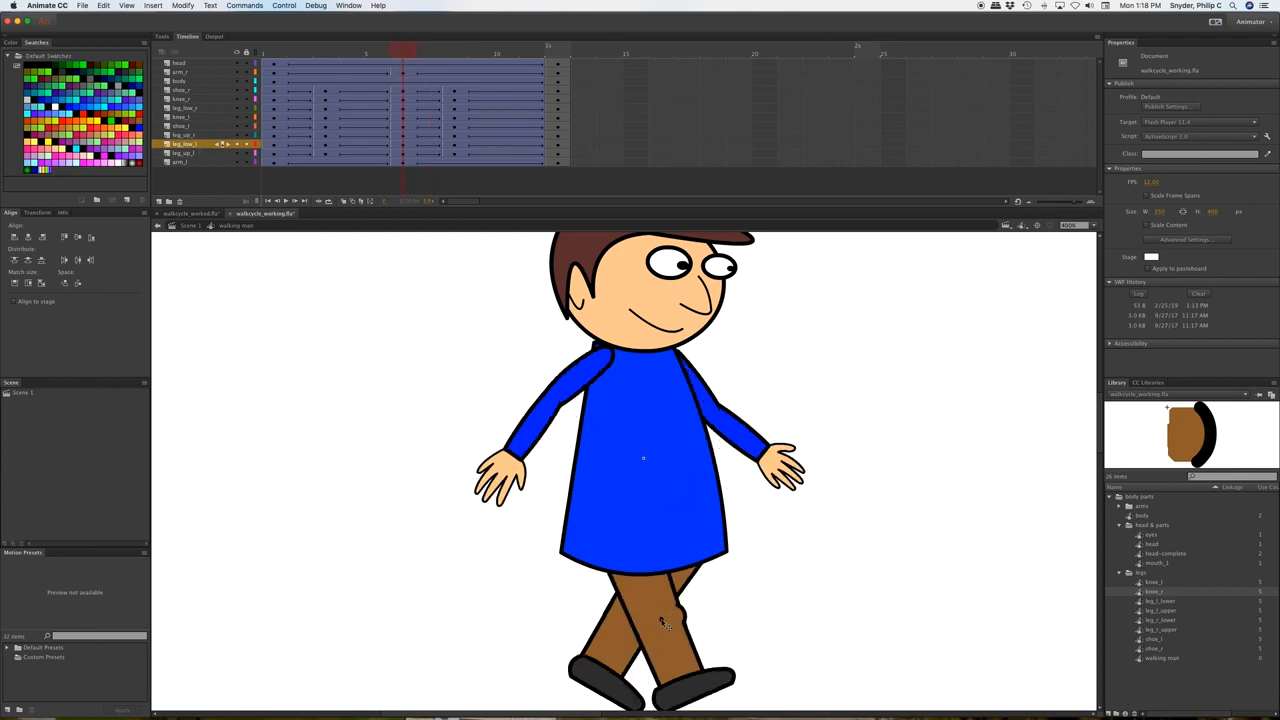
left_click(664, 624)
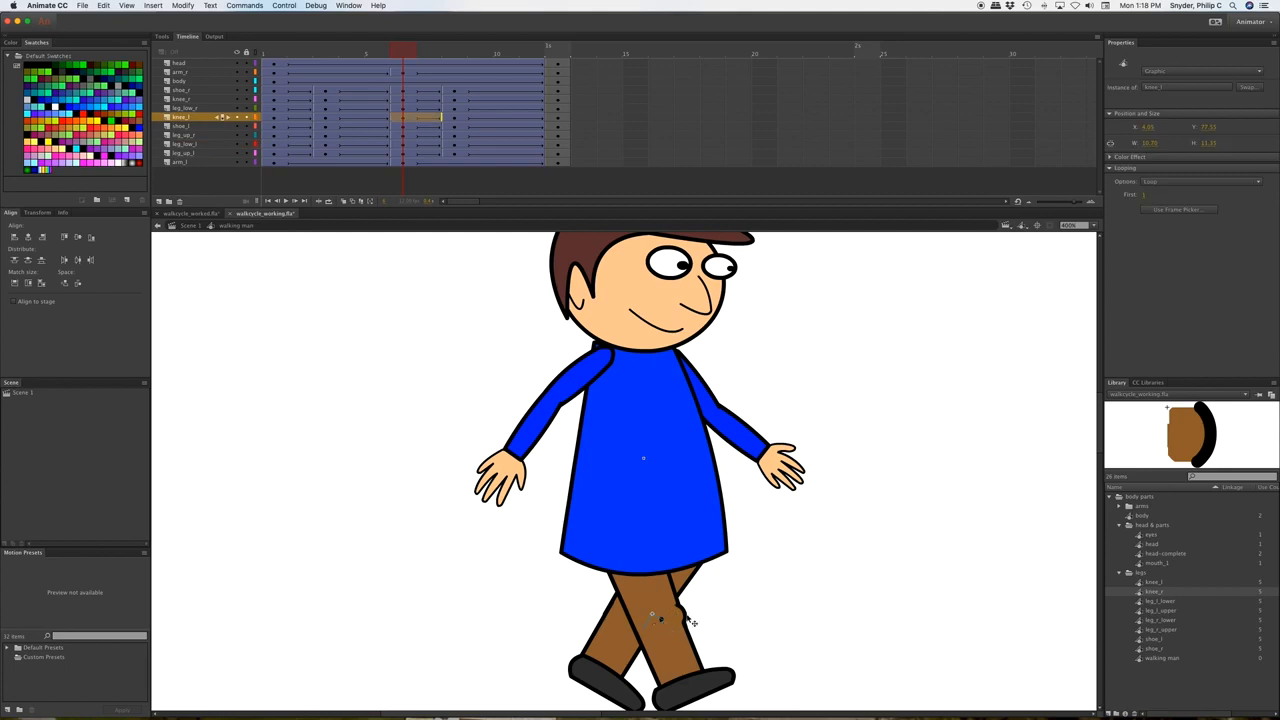
left_click(196, 118)
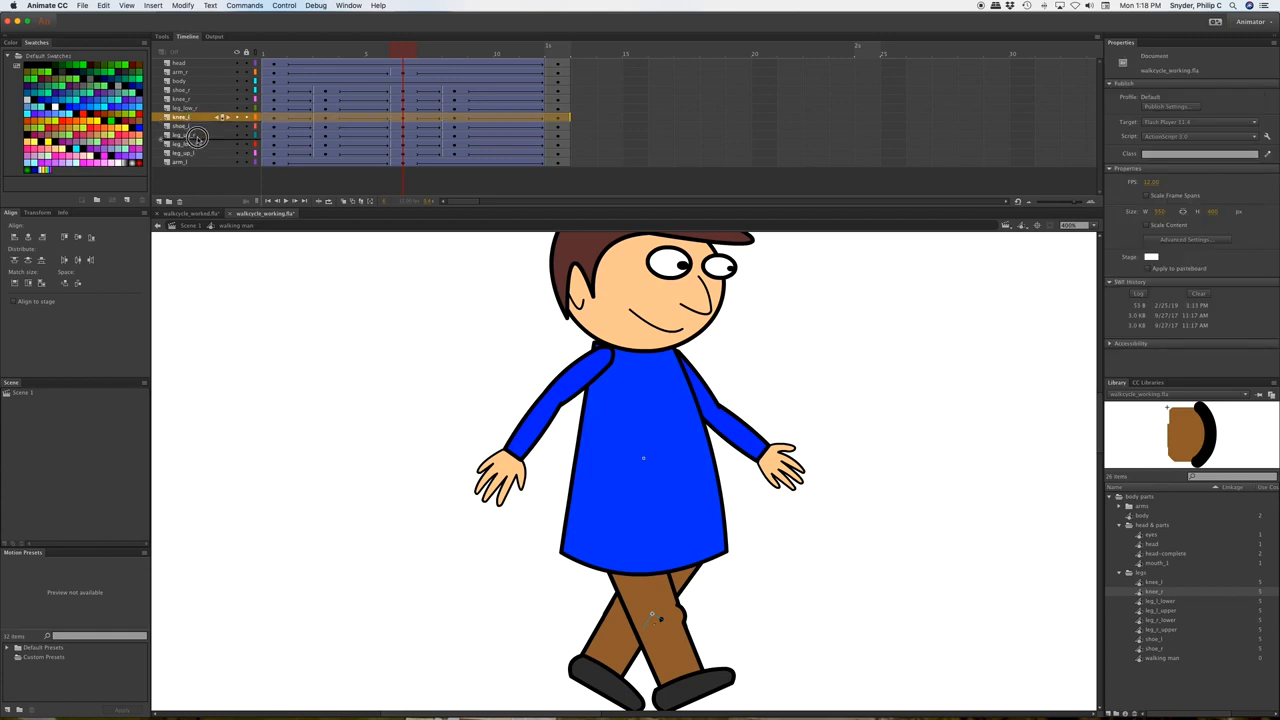
left_click_drag(197, 137, 198, 141)
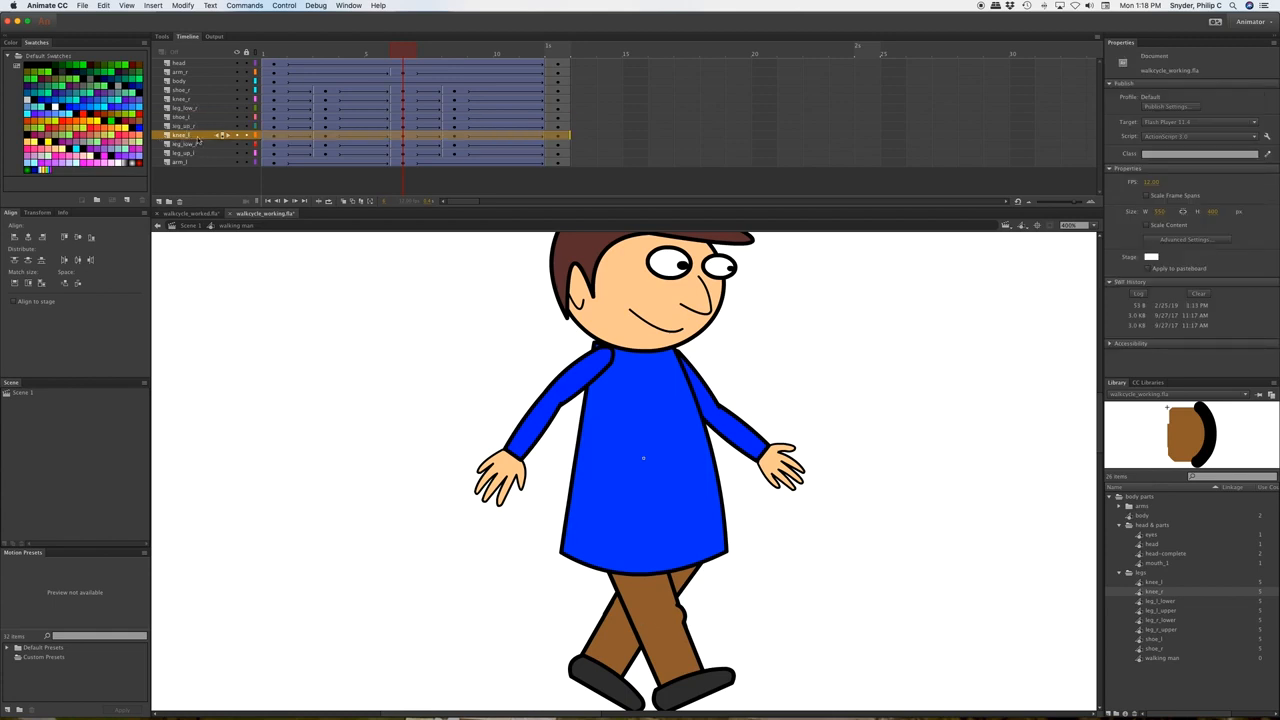
left_click_drag(399, 53, 320, 53)
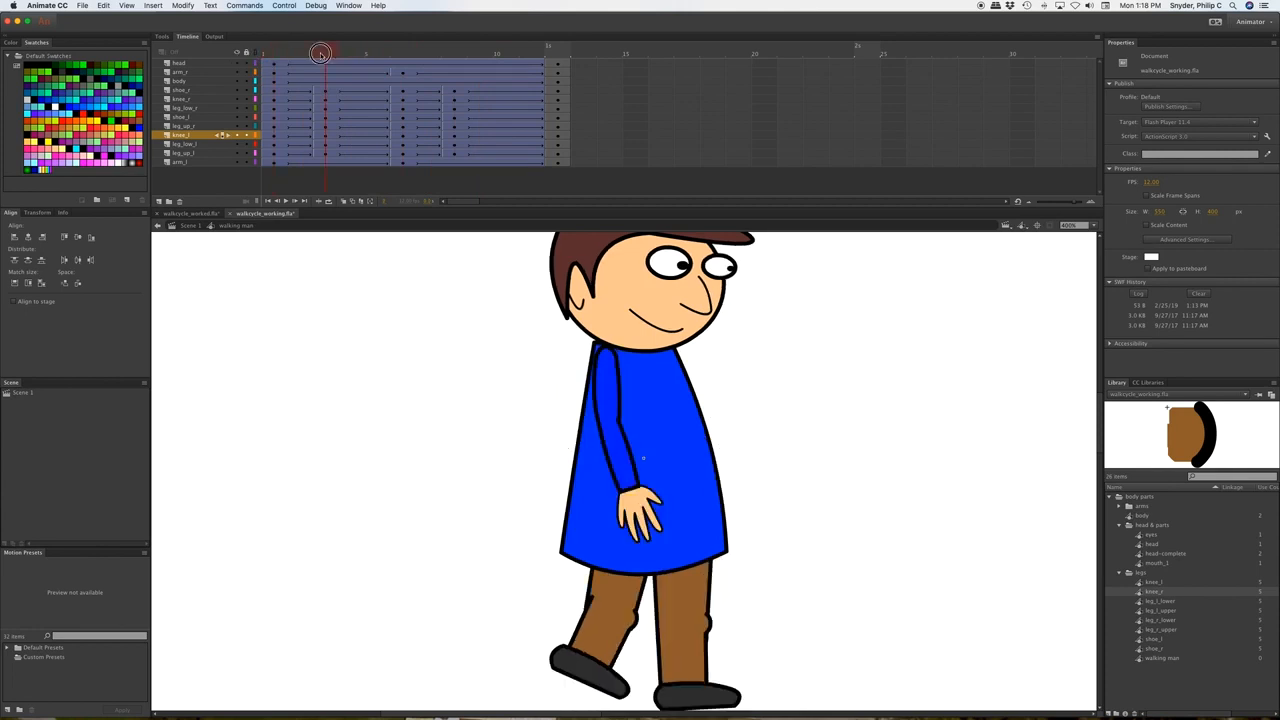
left_click_drag(320, 53, 348, 53)
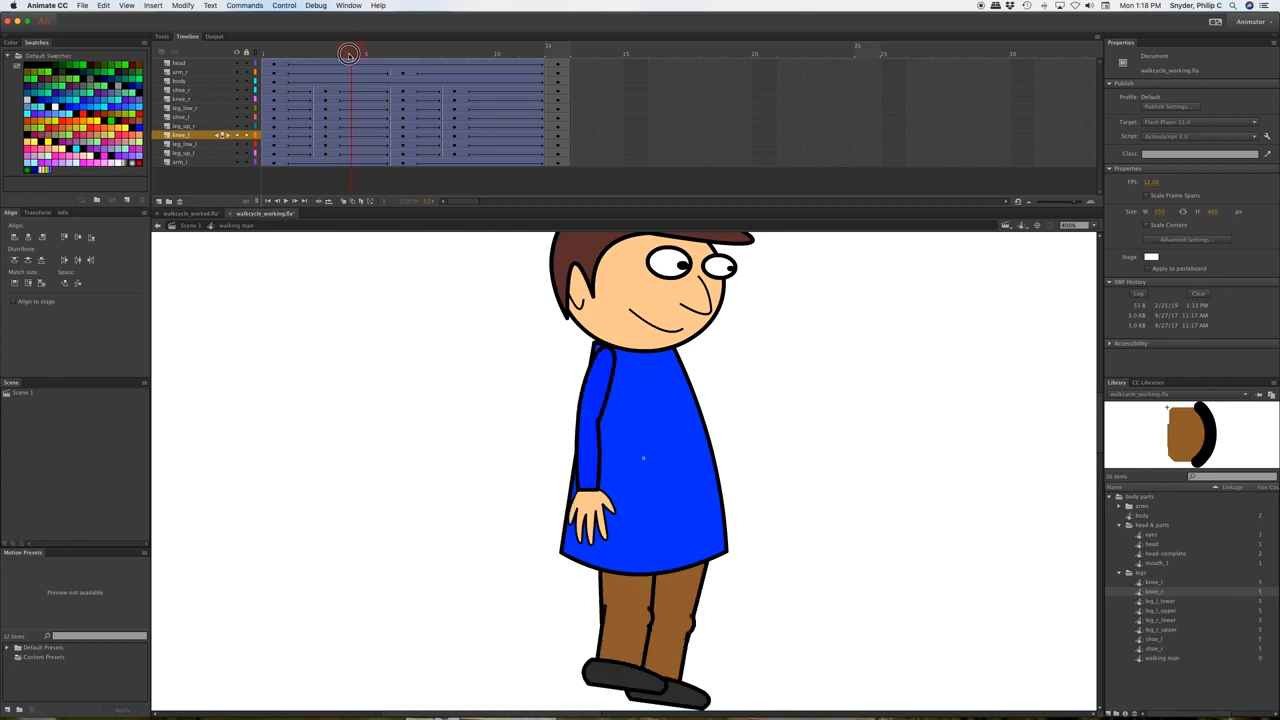
left_click_drag(348, 53, 552, 60)
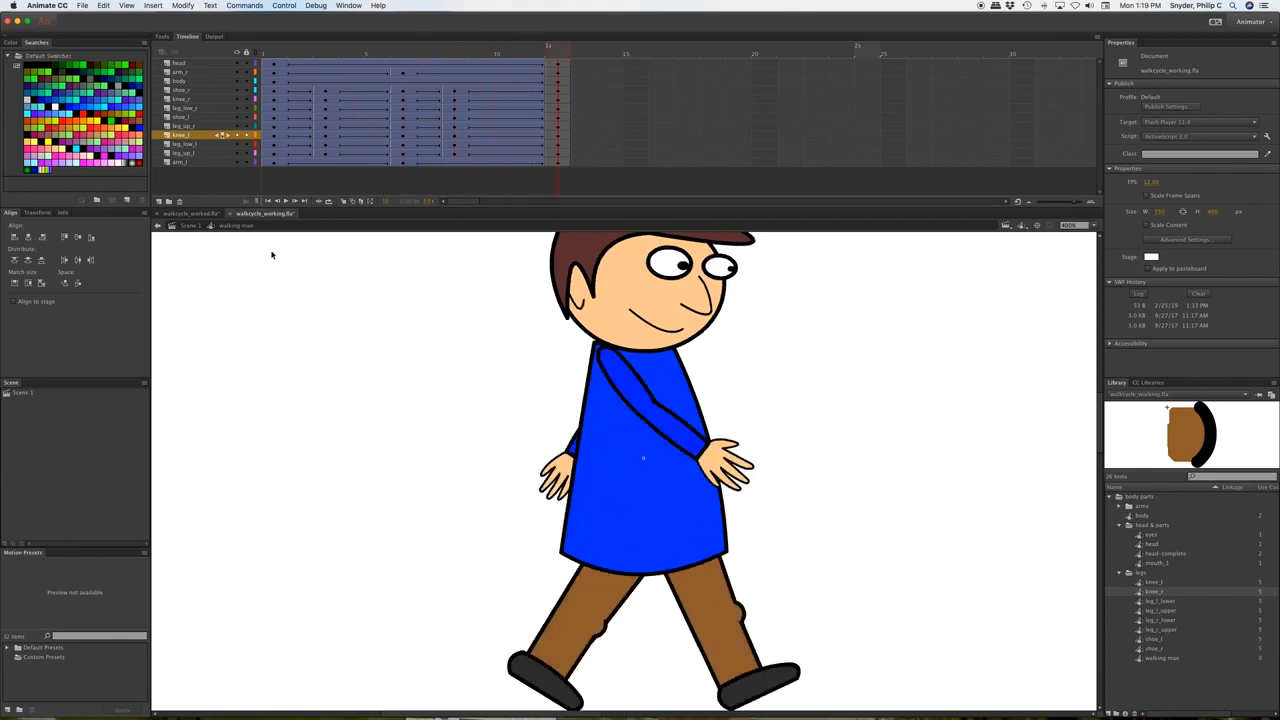
On Scene 1, fit the stage in the window and place the walking man symbol on it.
left_click(189, 228)
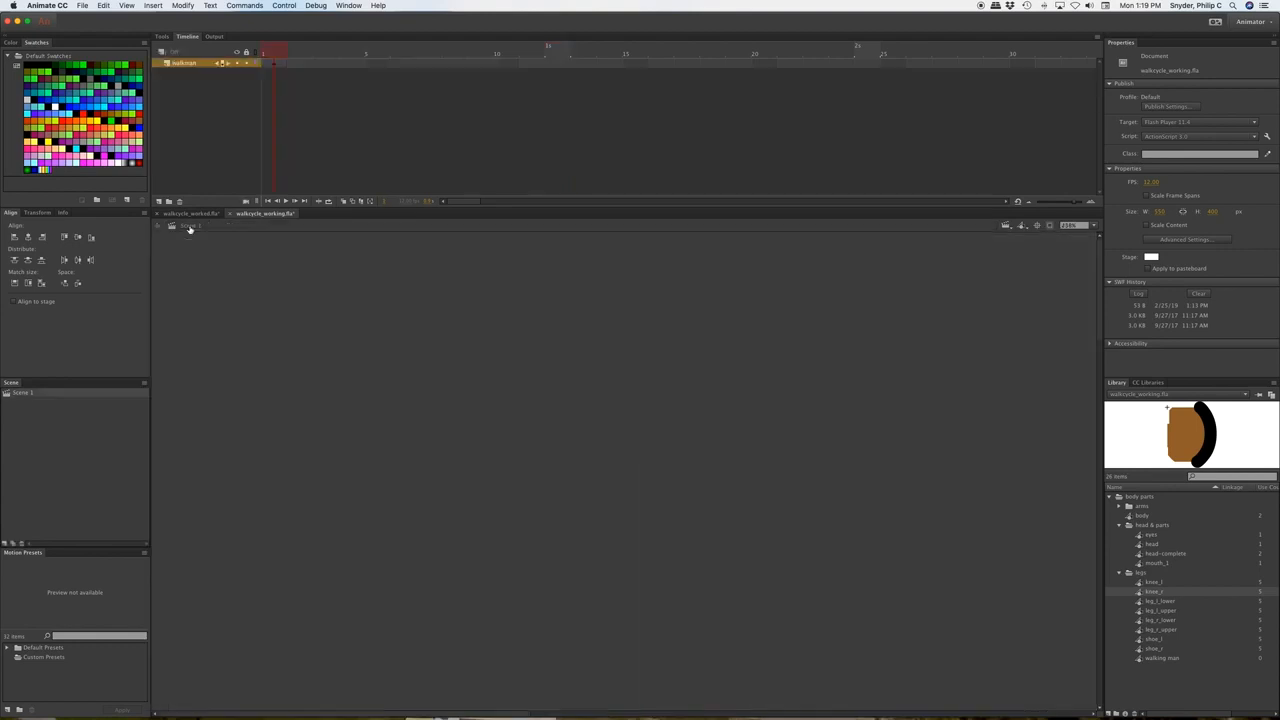
left_click(1095, 227)
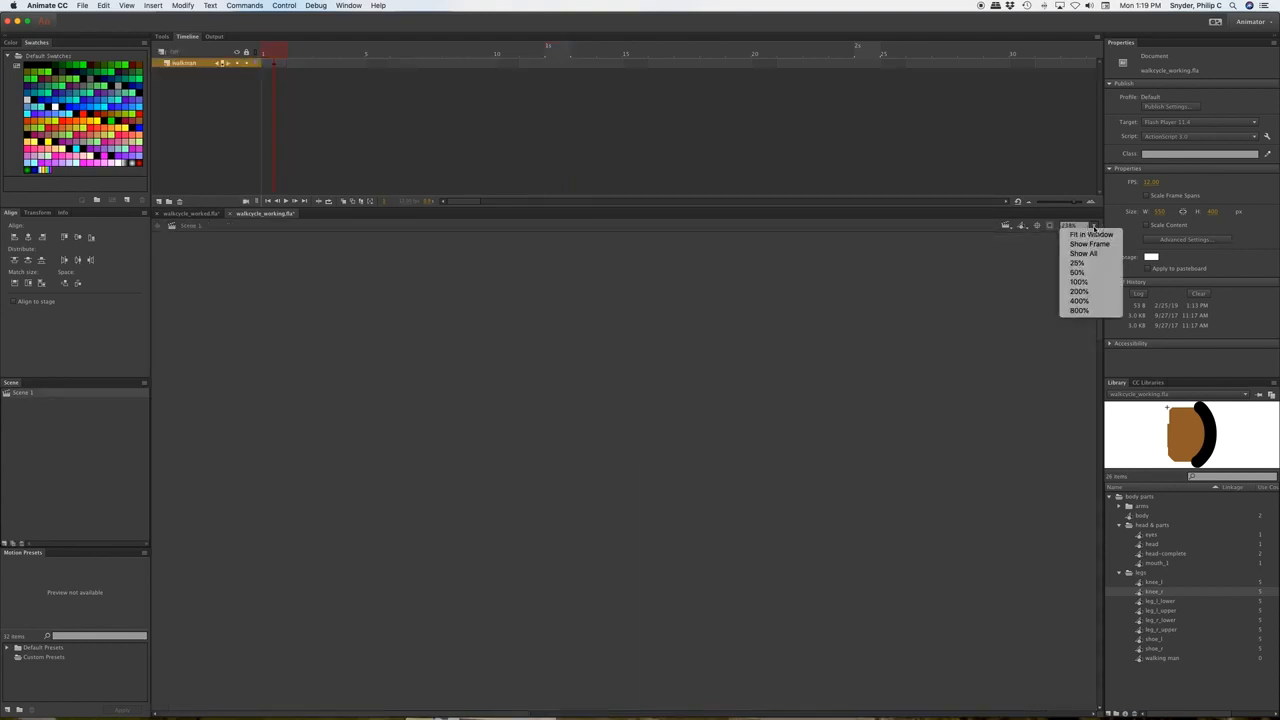
left_click(1091, 236)
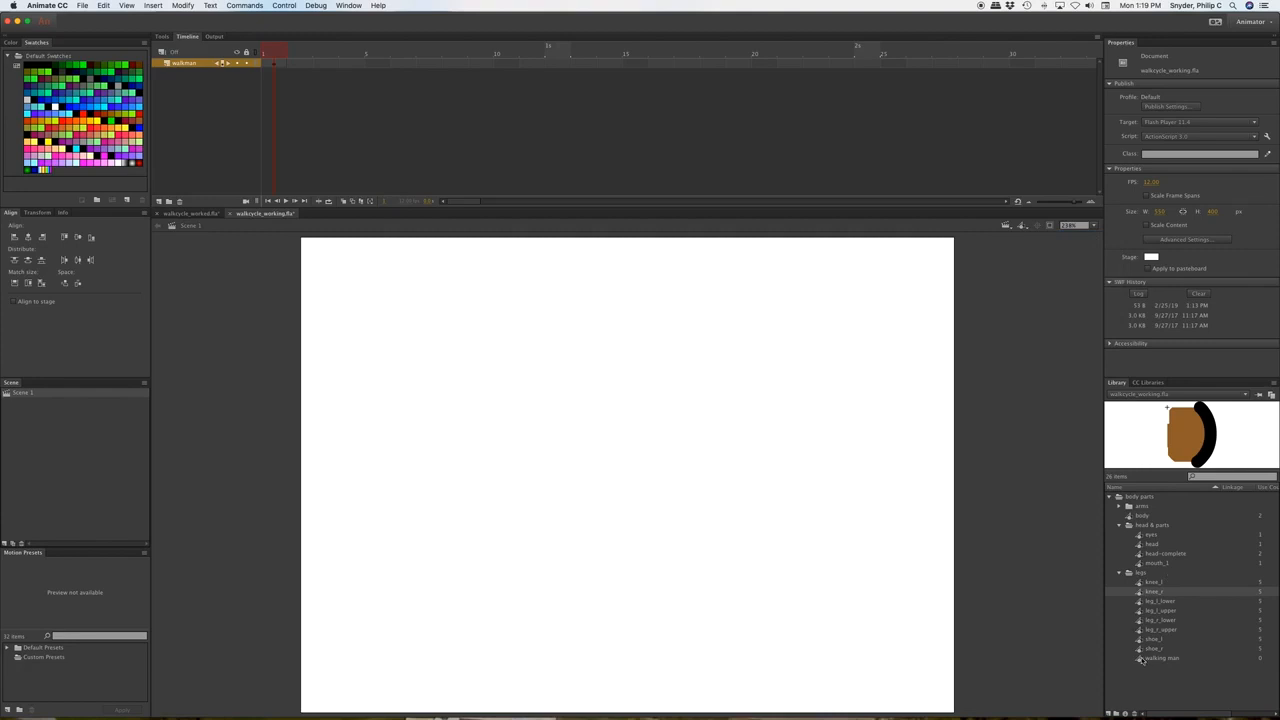
left_click_drag(1148, 658, 620, 500)
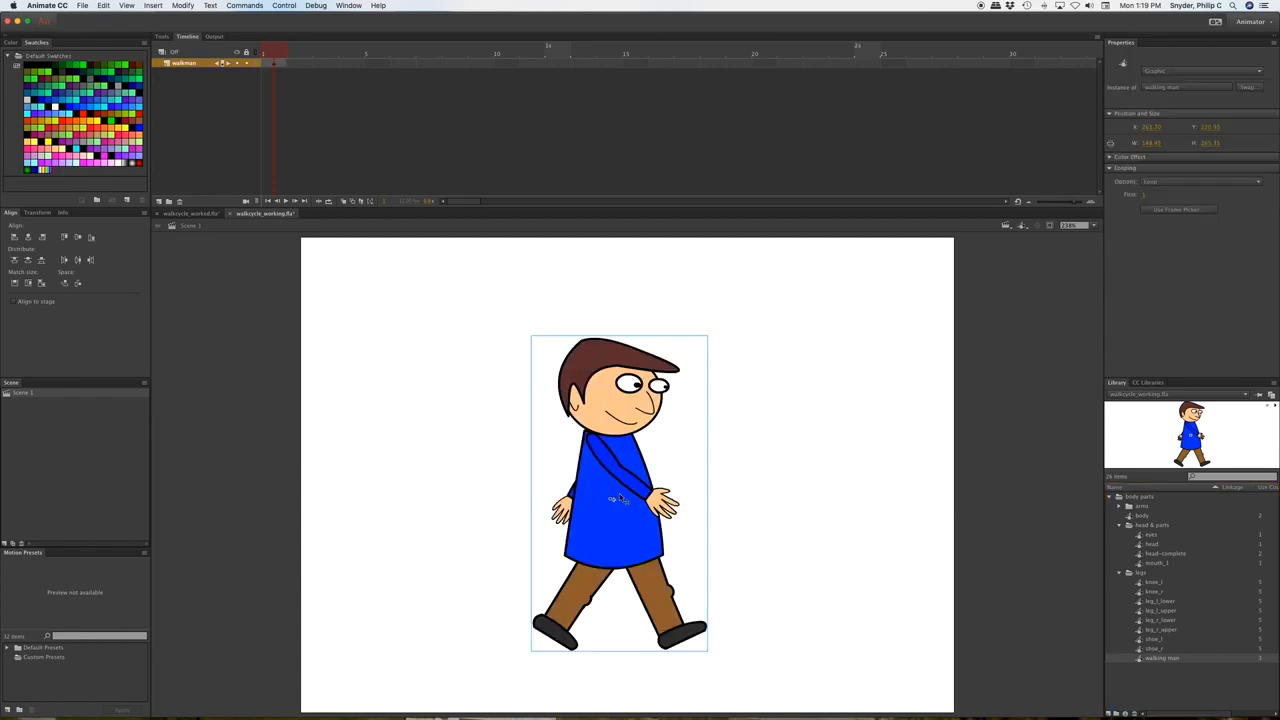
Extend the walkman layer to the cycle's end frame and test-play it as an SWF.
left_click(283, 57)
left_click(556, 64)
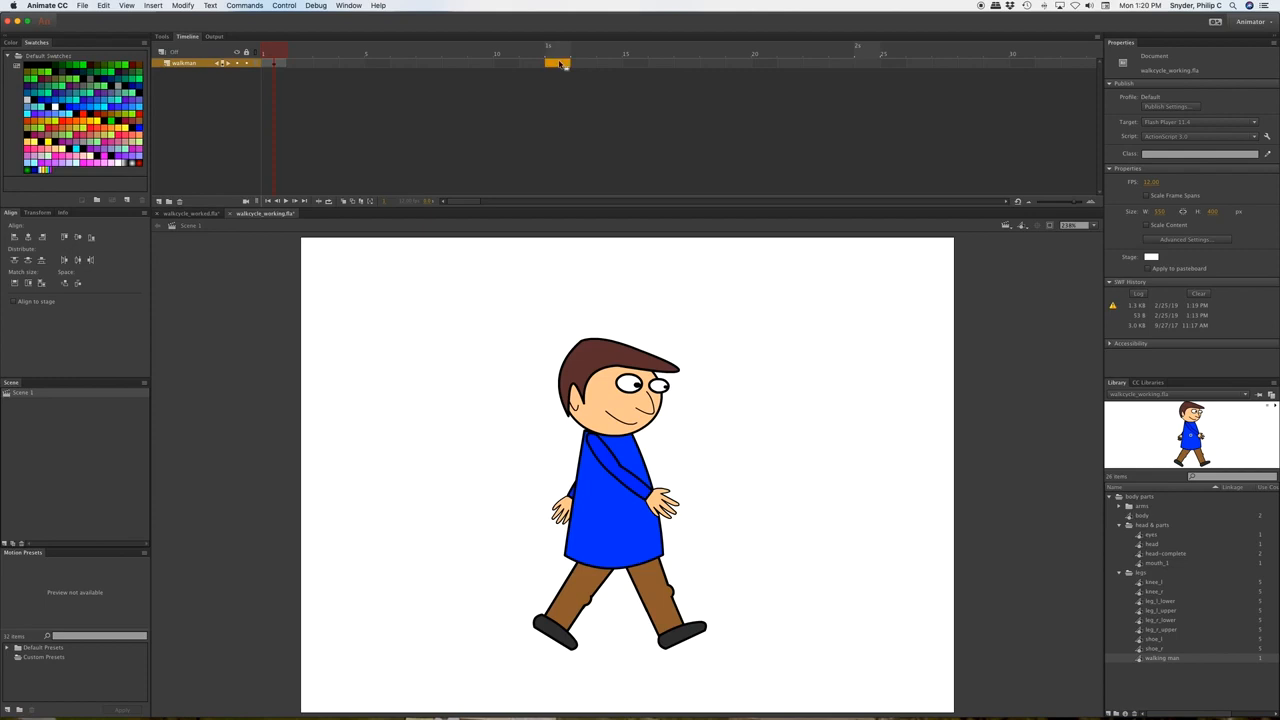
left_click(561, 64)
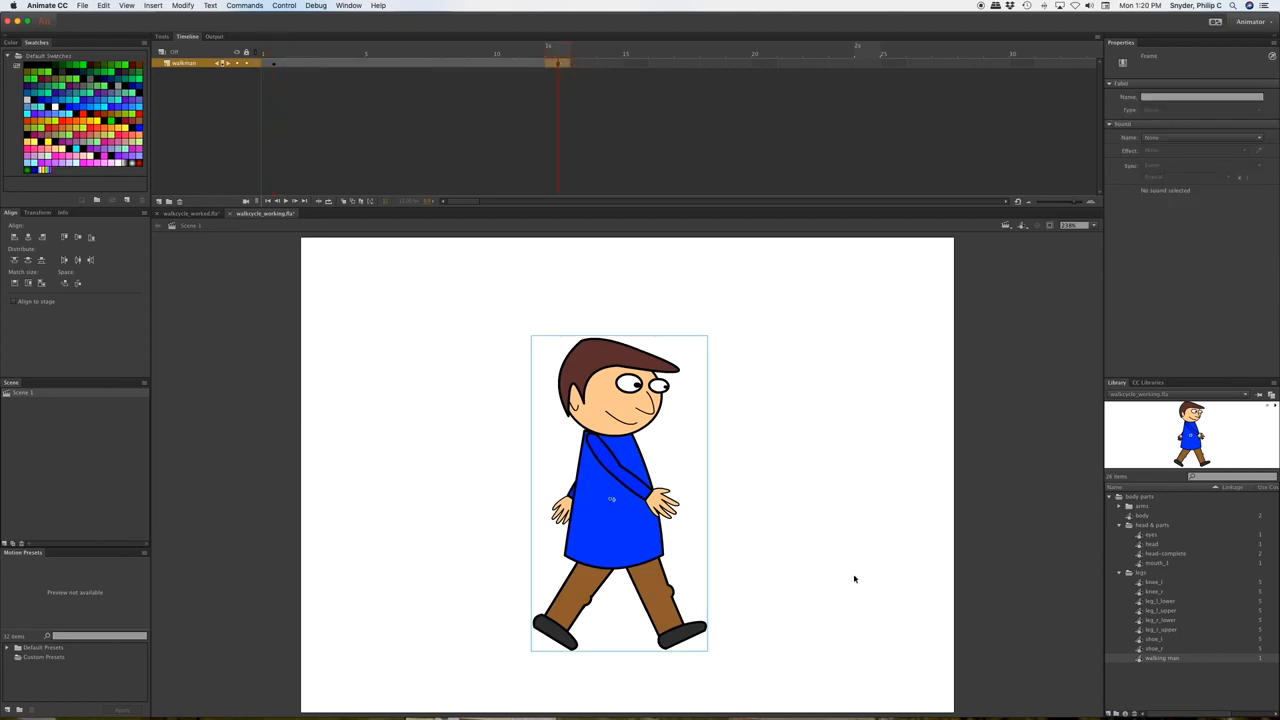
left_click_drag(557, 53, 258, 50)
key("super+Return")
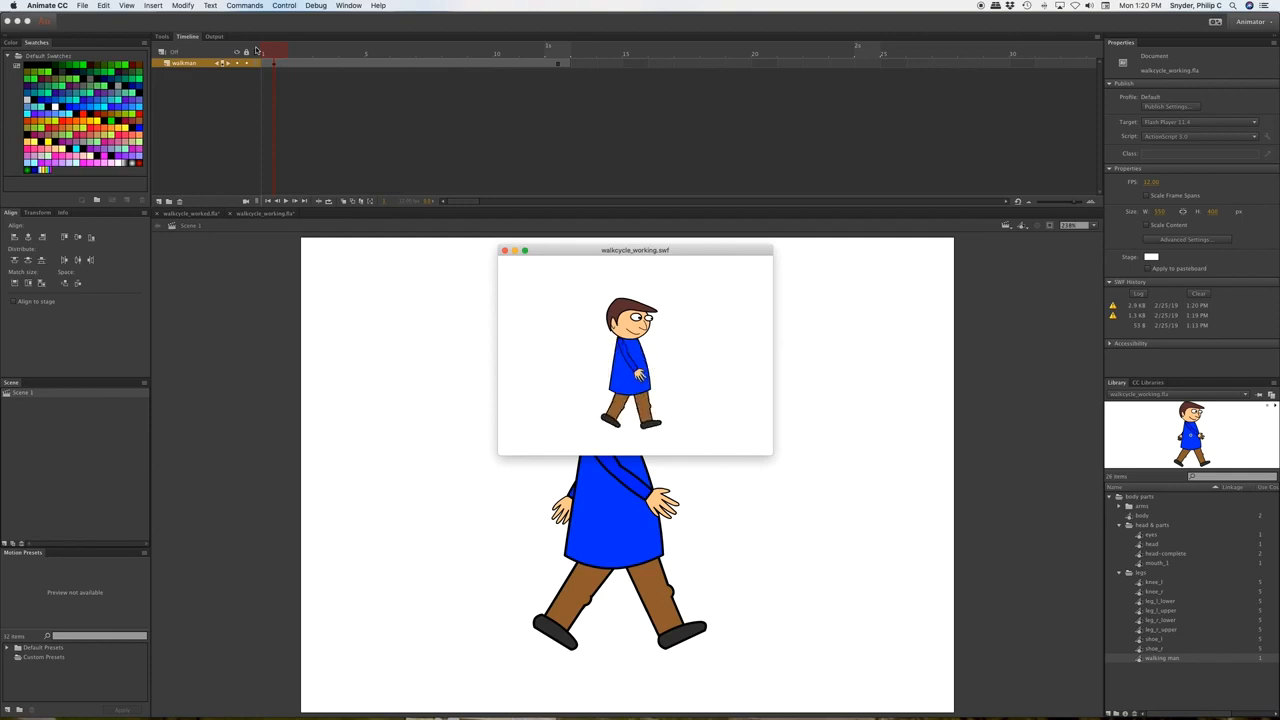
left_click(504, 250)
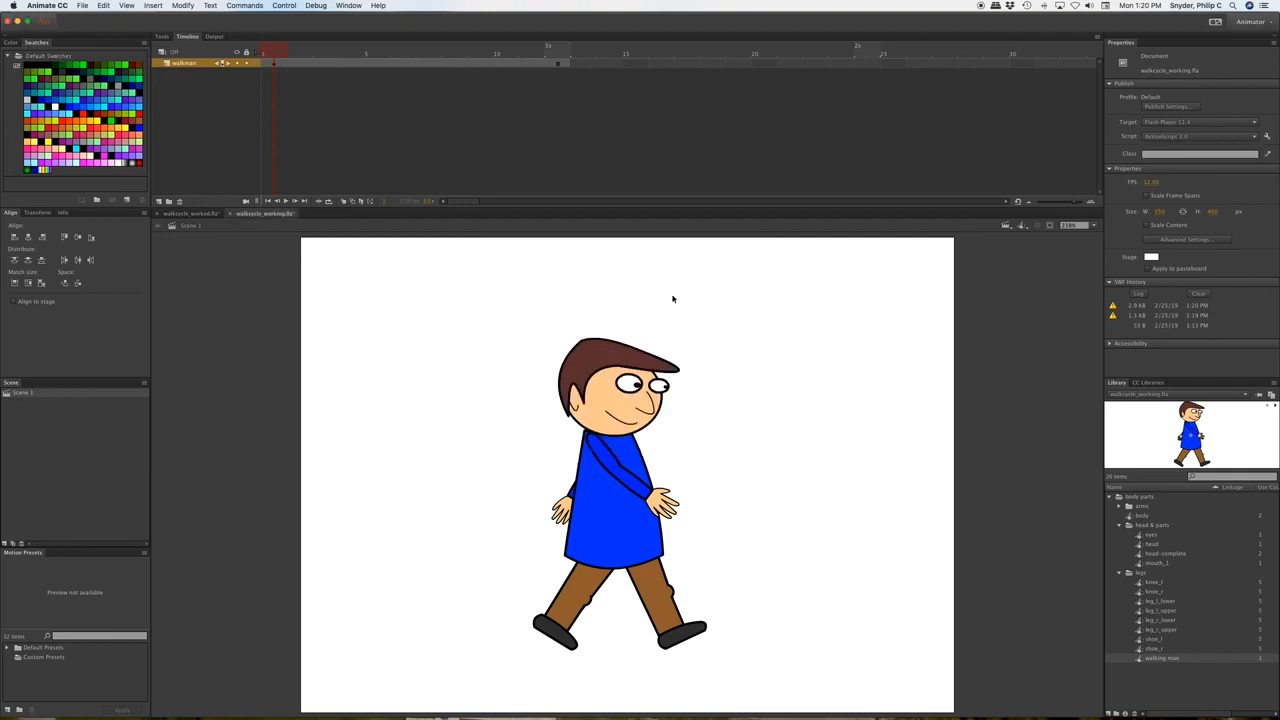
Inside the walking man symbol, rotate the right arm down alongside the body at frame 12.
double_click(1158, 658)
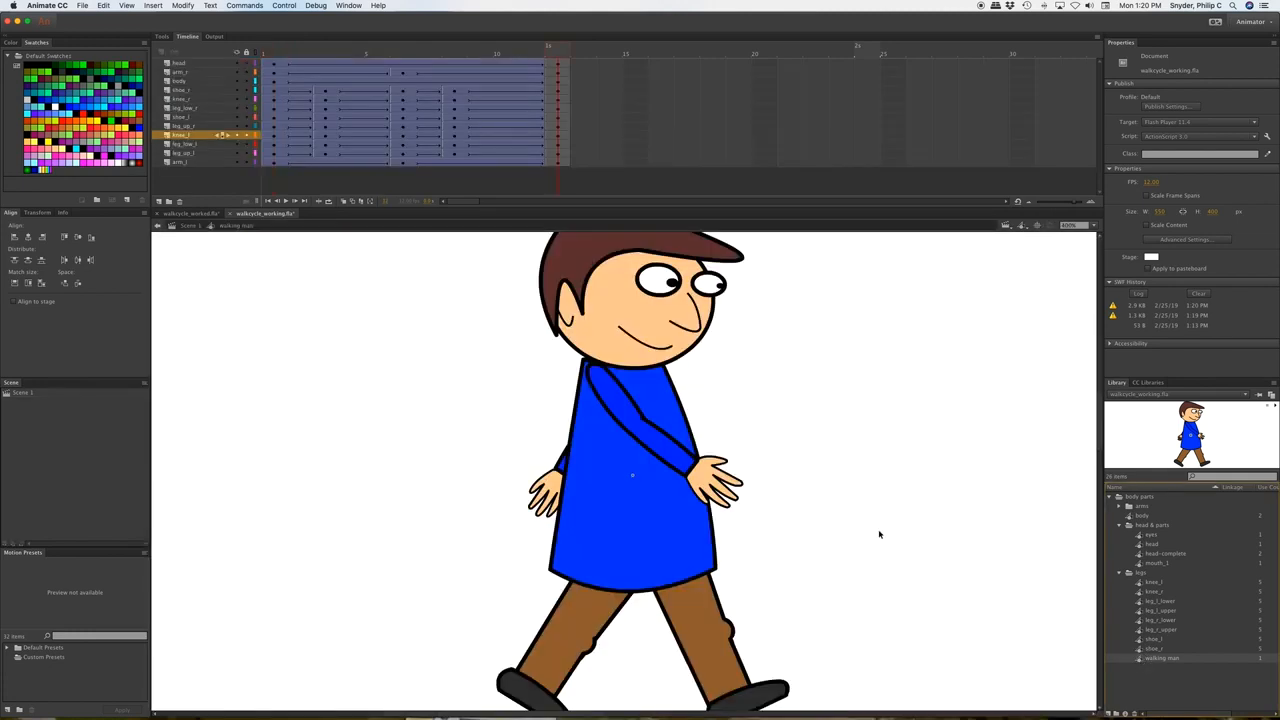
left_click(558, 73)
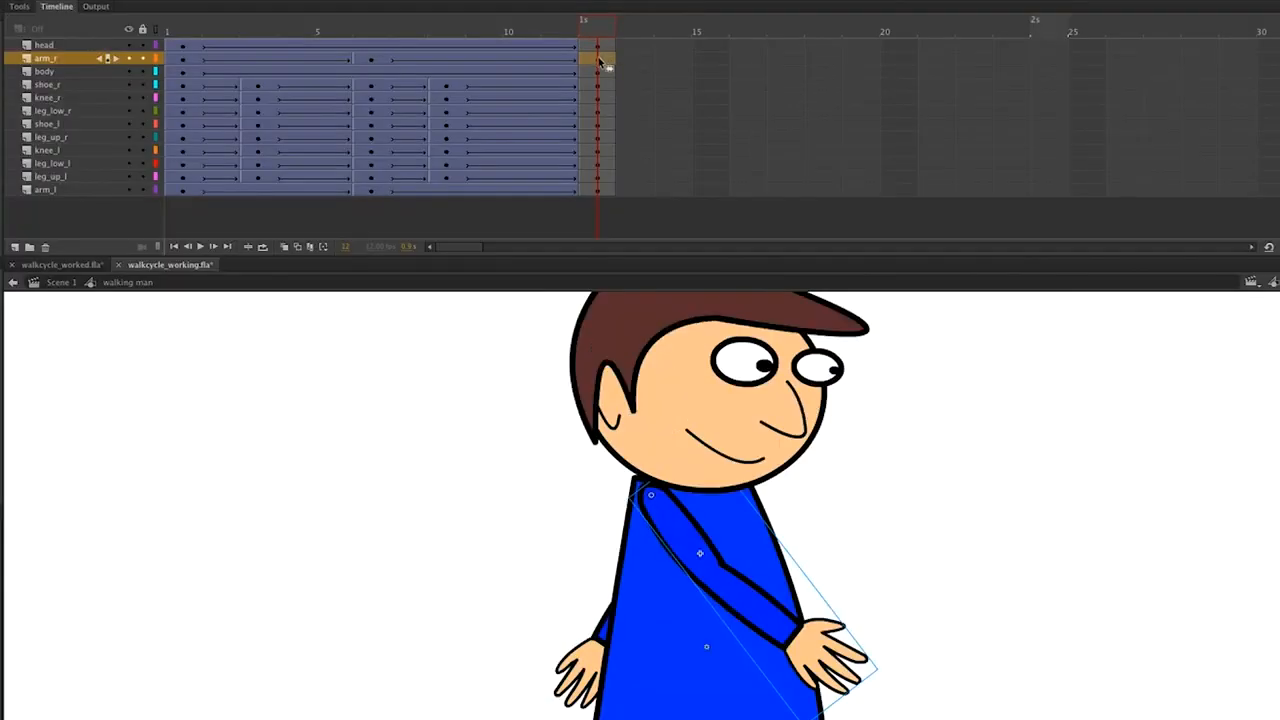
key("q")
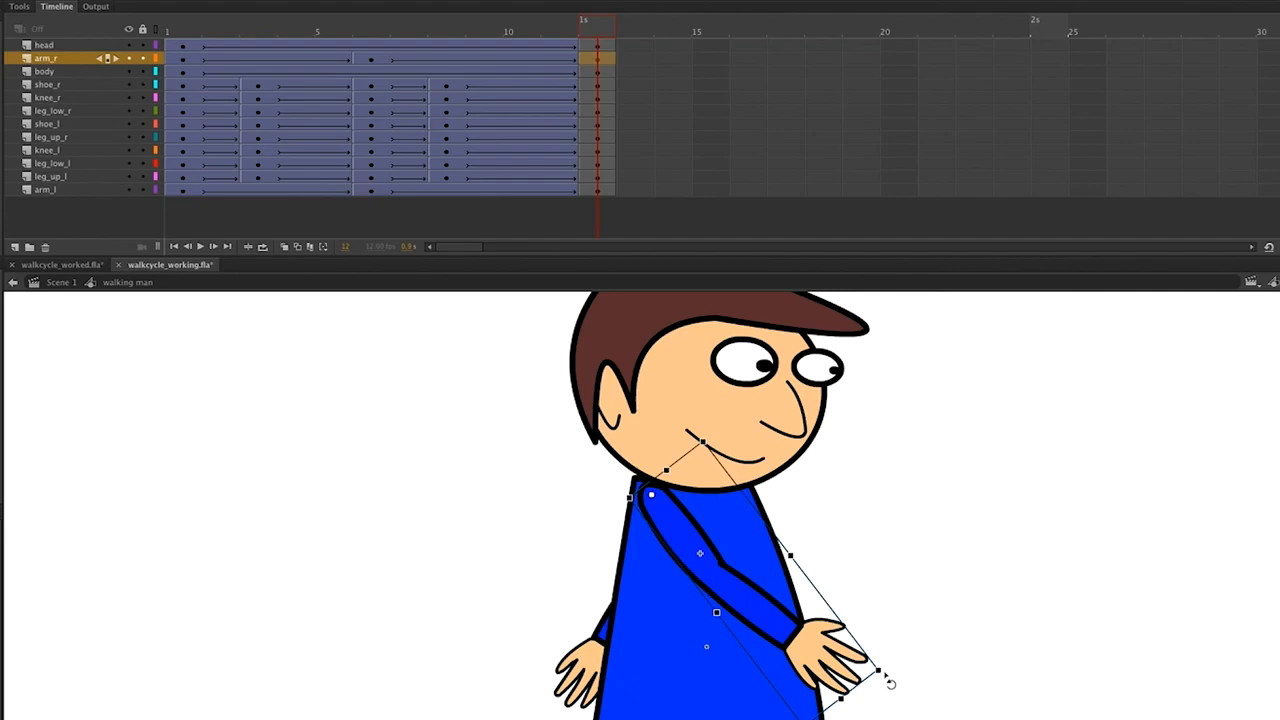
left_click_drag(888, 681, 878, 683)
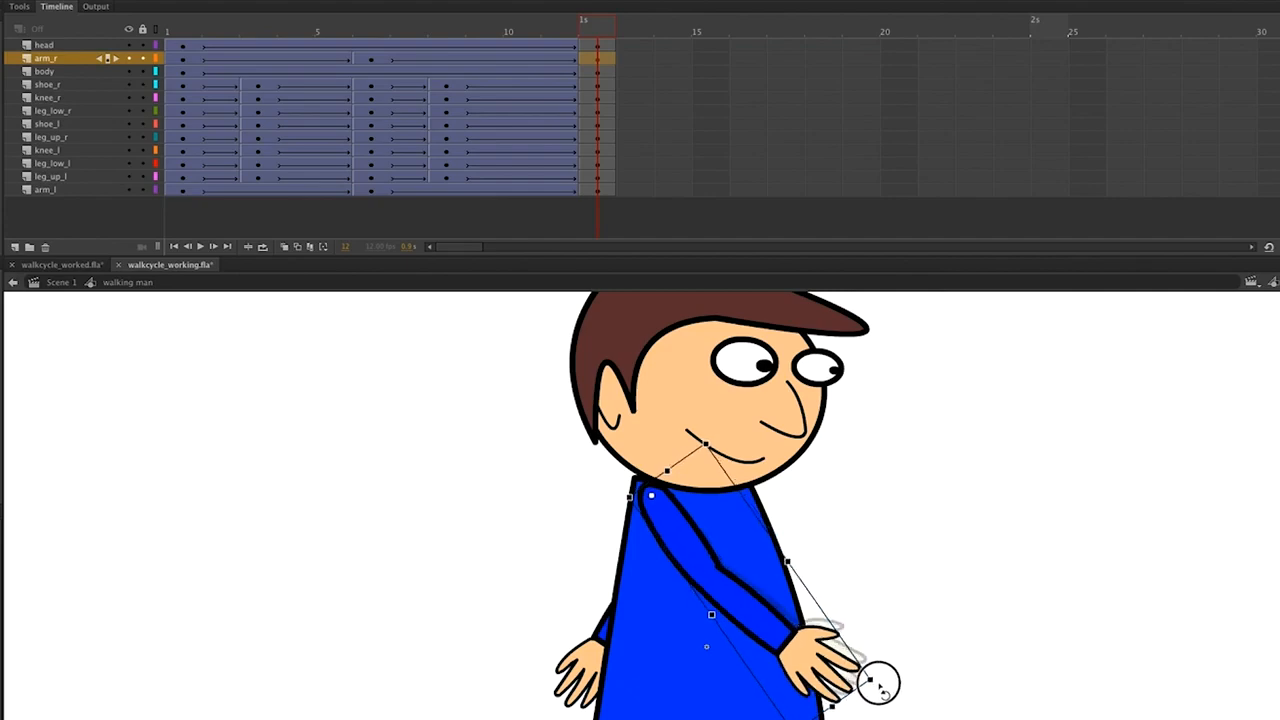
left_click_drag(878, 683, 875, 688)
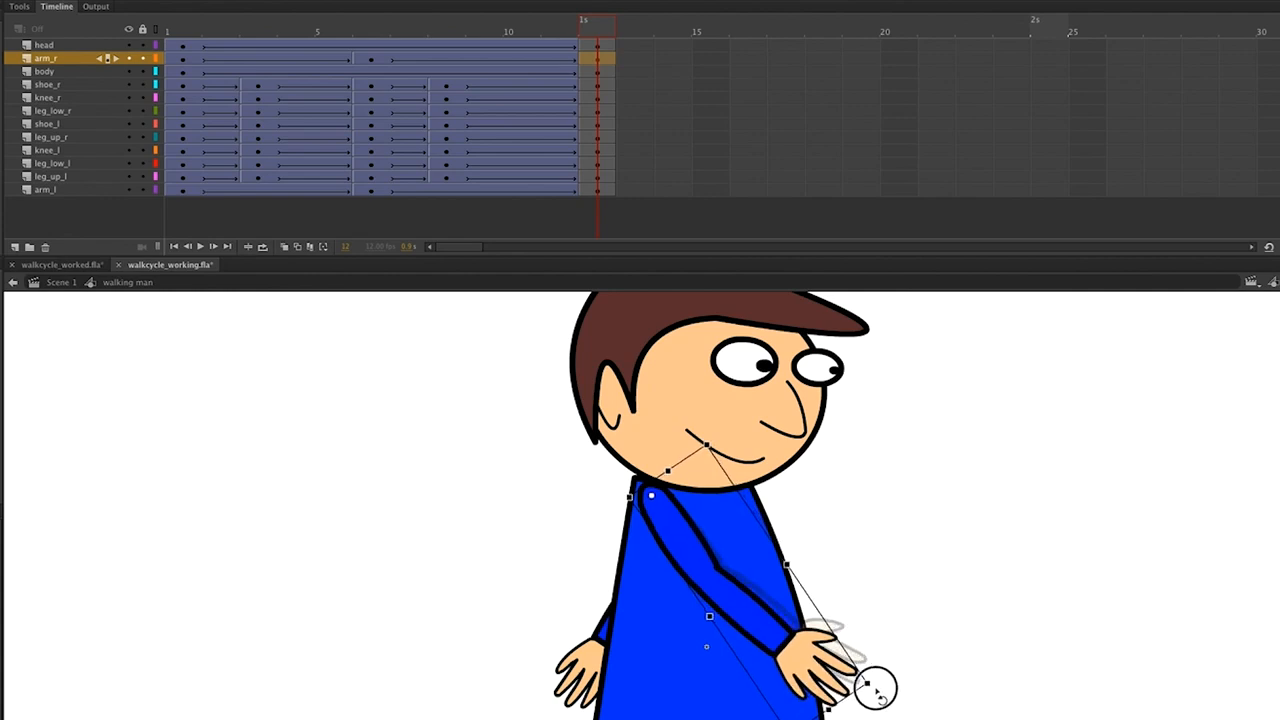
left_click_drag(875, 688, 878, 700)
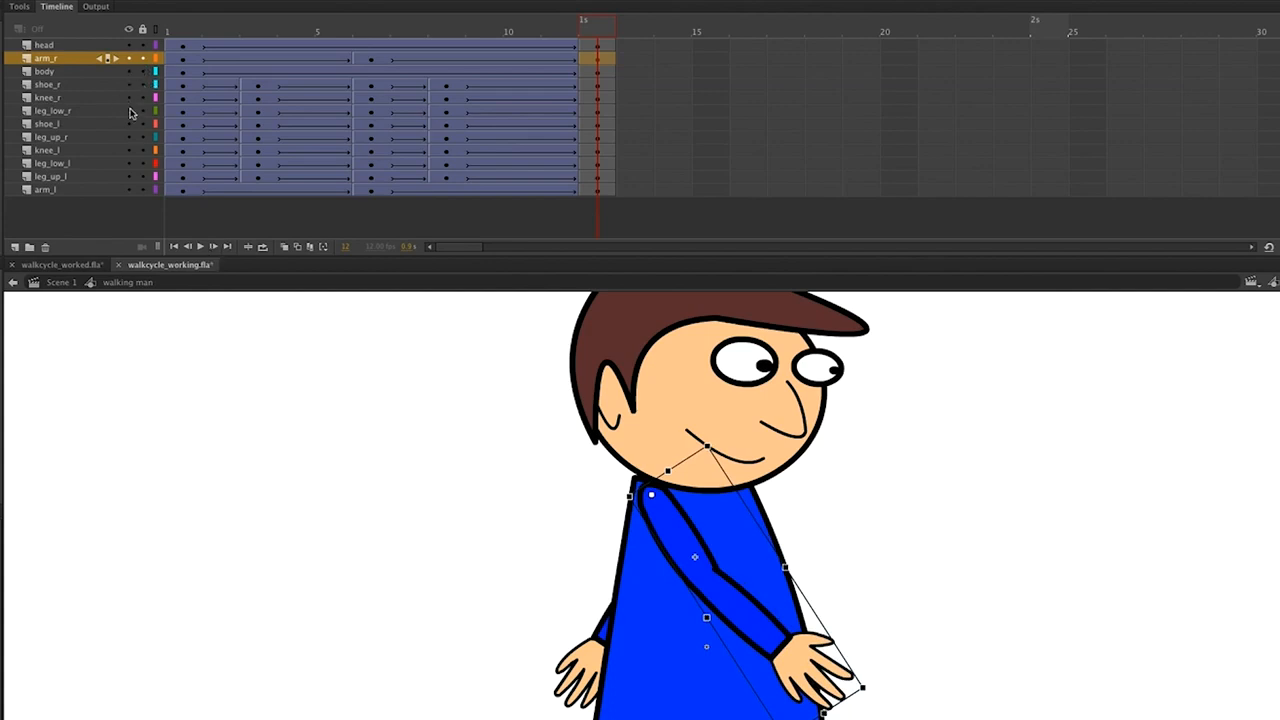
Rotate the left arm slightly and lock all layers.
left_click(130, 189)
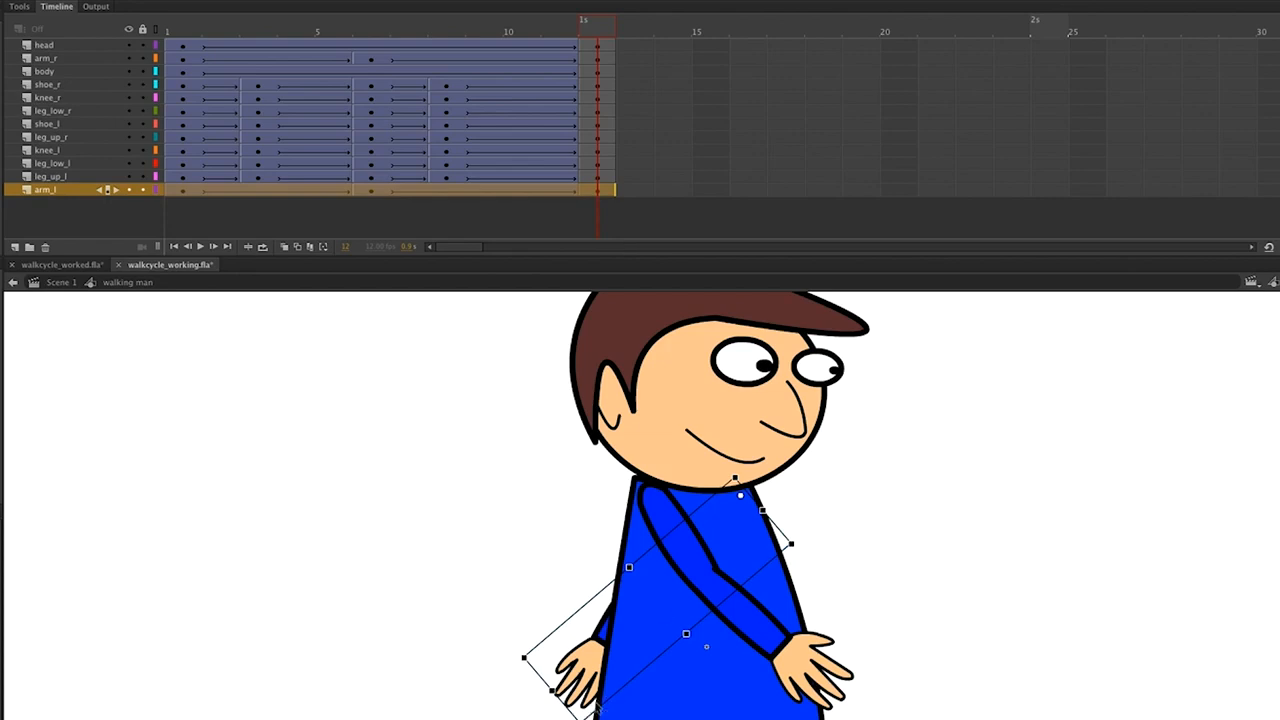
left_click_drag(589, 719, 597, 719)
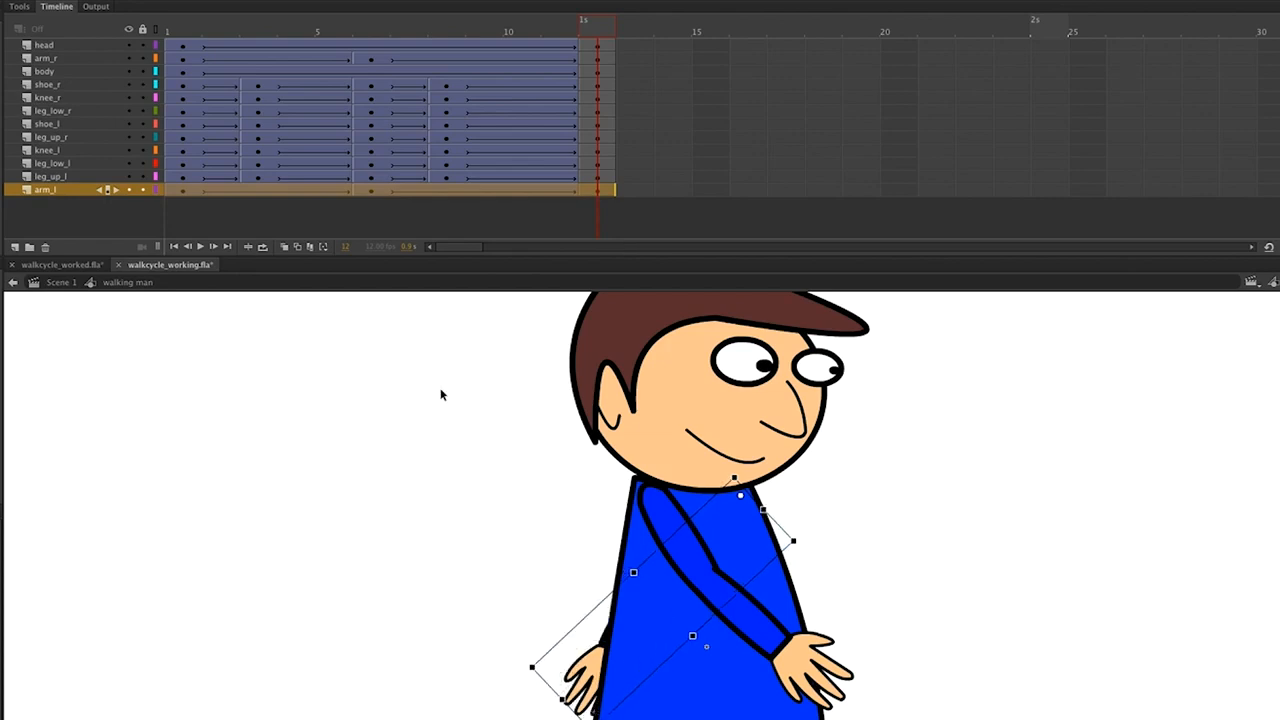
left_click(142, 30)
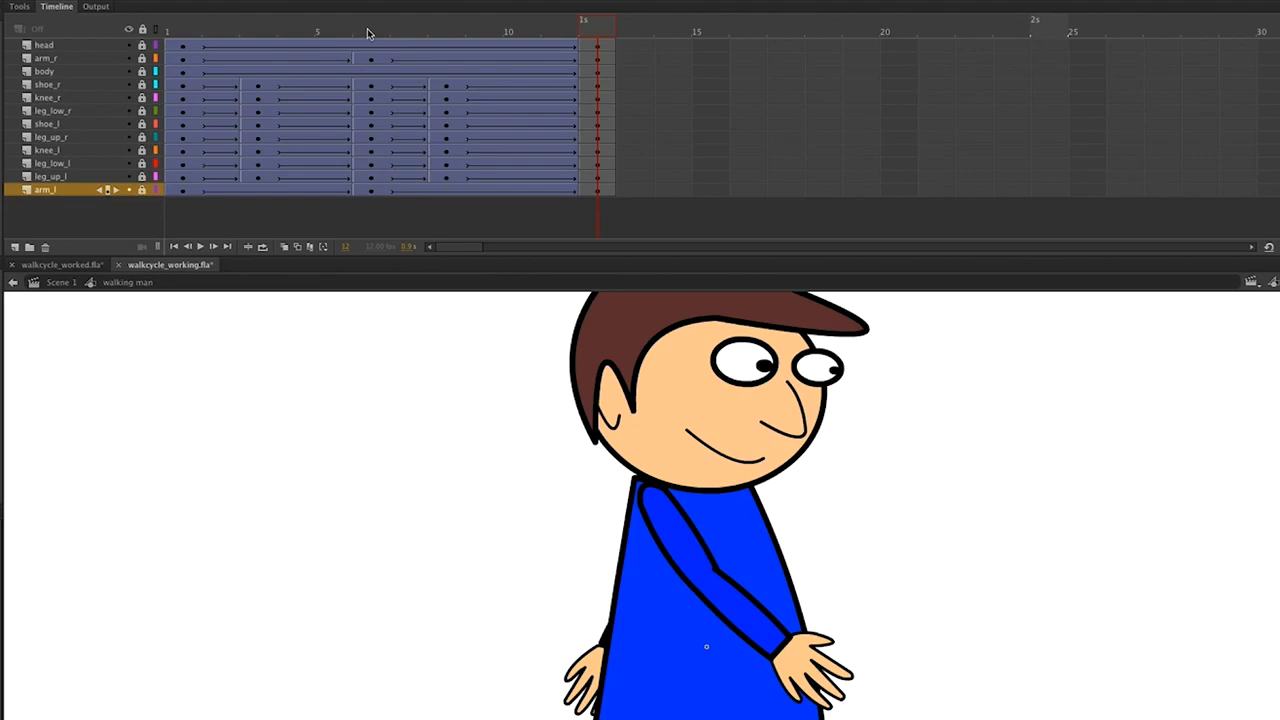
Rotate the head at frame 5 so it tilts less.
left_click(254, 35)
mouse_move(255, 33)
left_mouse_down()
mouse_move(223, 32)
mouse_move(260, 33)
left_mouse_up()
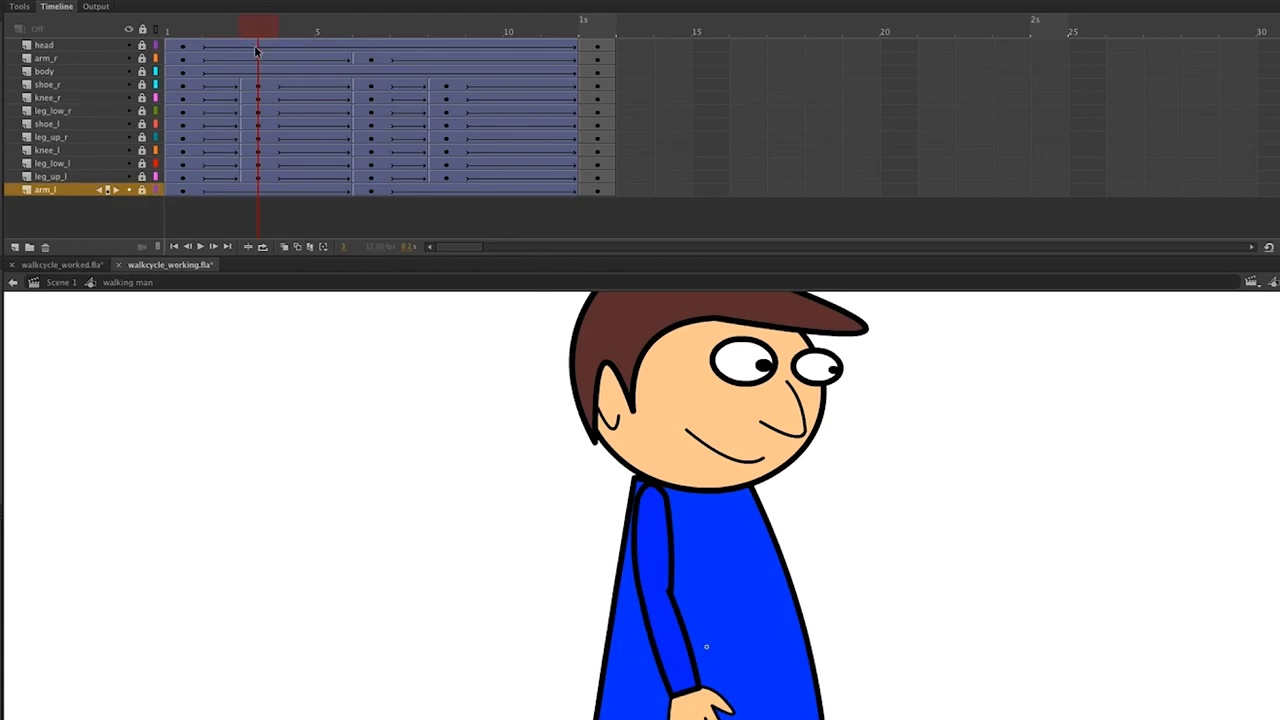
left_click(258, 49)
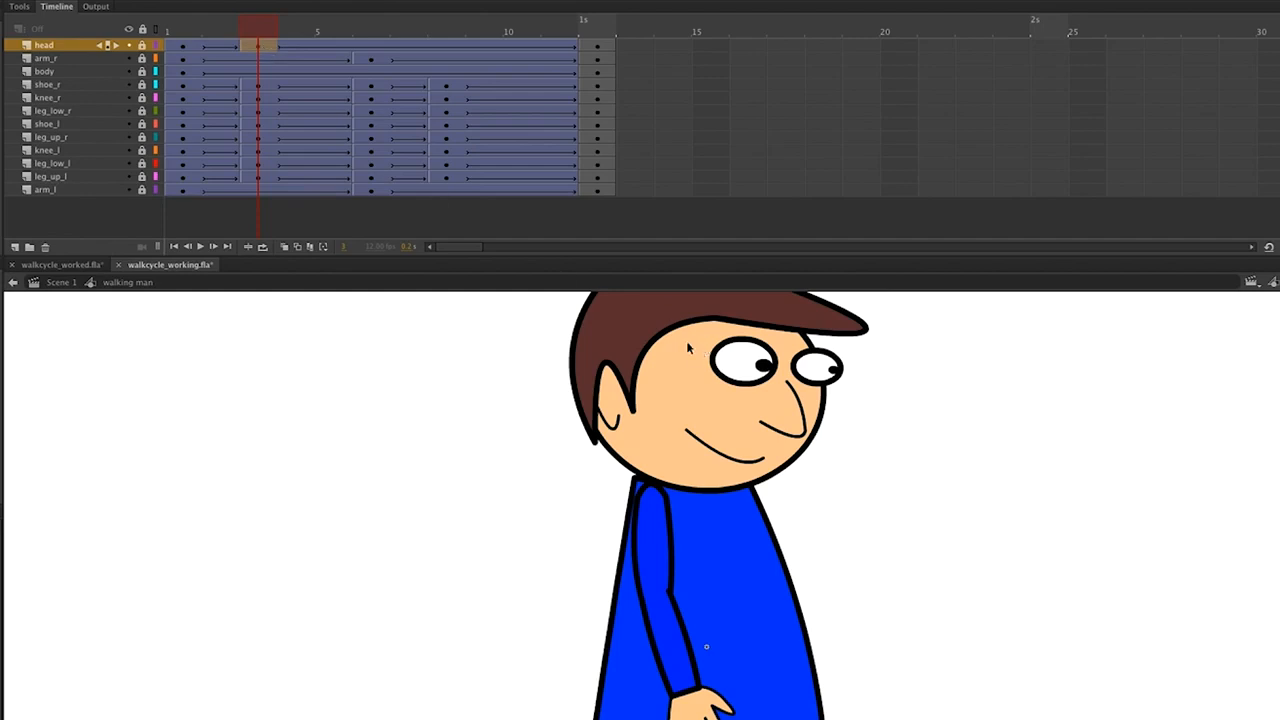
left_click(730, 359)
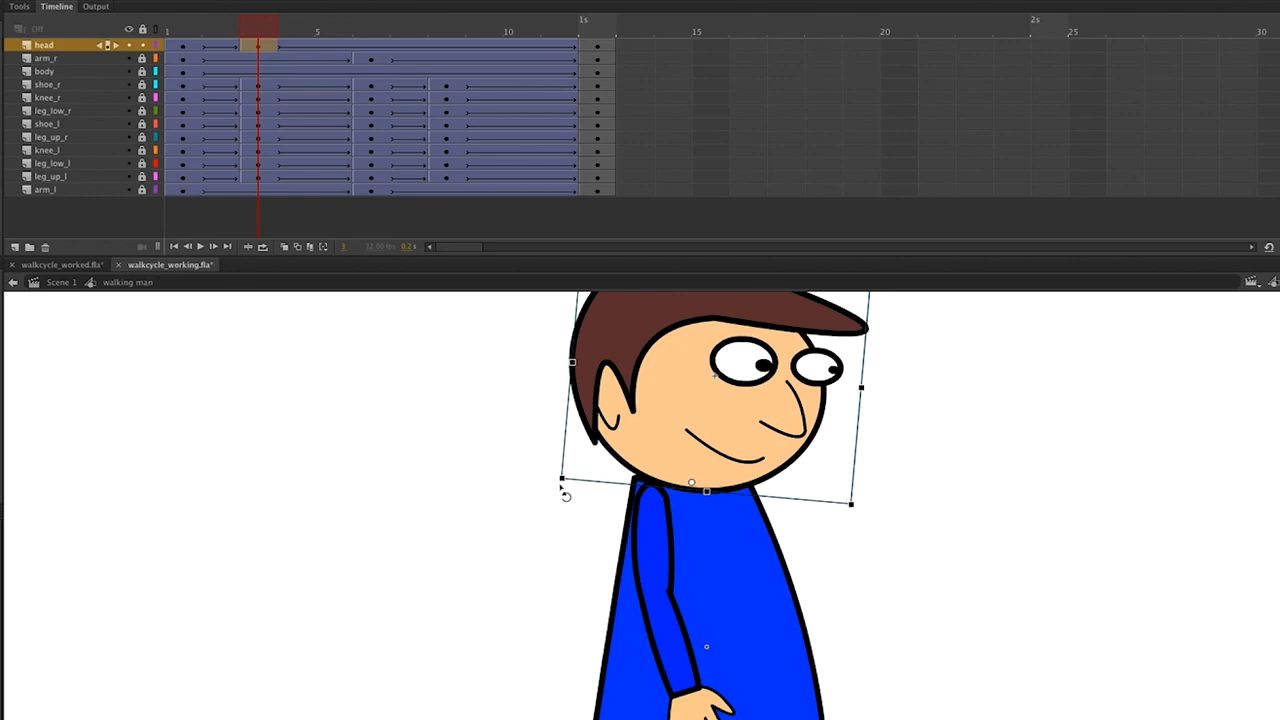
left_click_drag(565, 488, 570, 506)
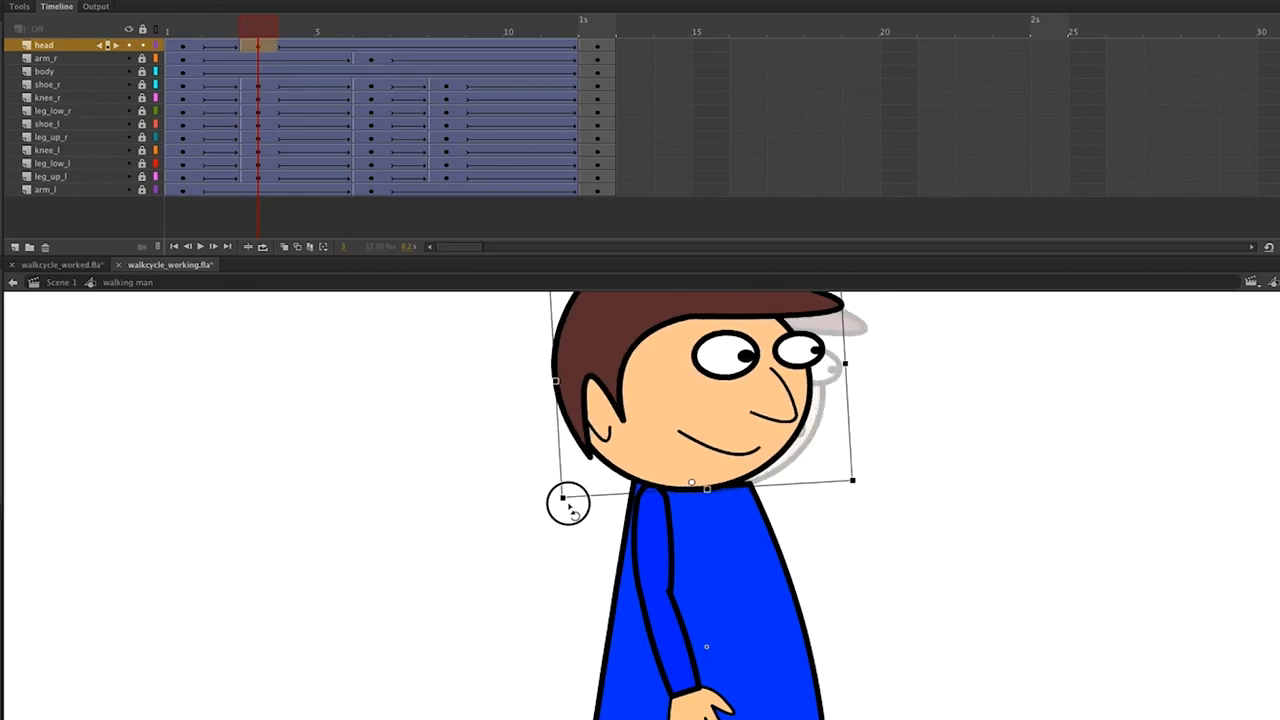
Copy the head's frame 5 keyframe and paste it at frame 9.
right_click(261, 45)
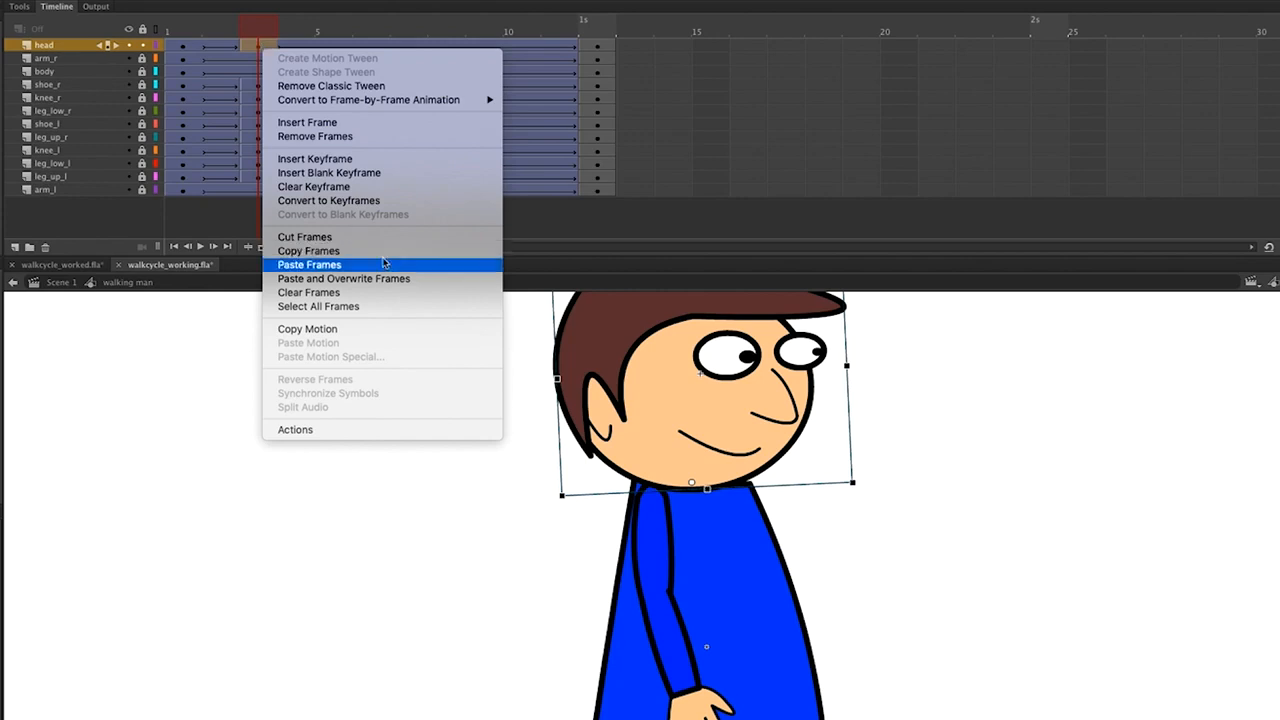
left_click(382, 252)
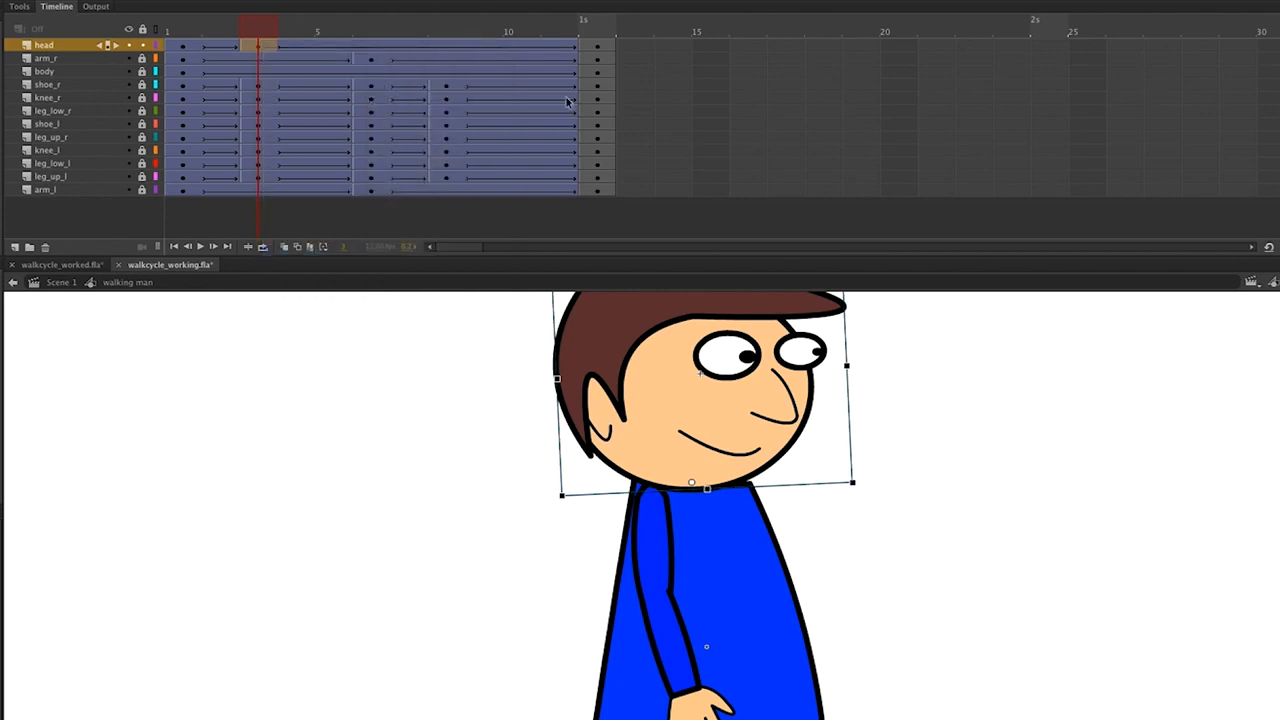
left_click(448, 50)
right_click(449, 50)
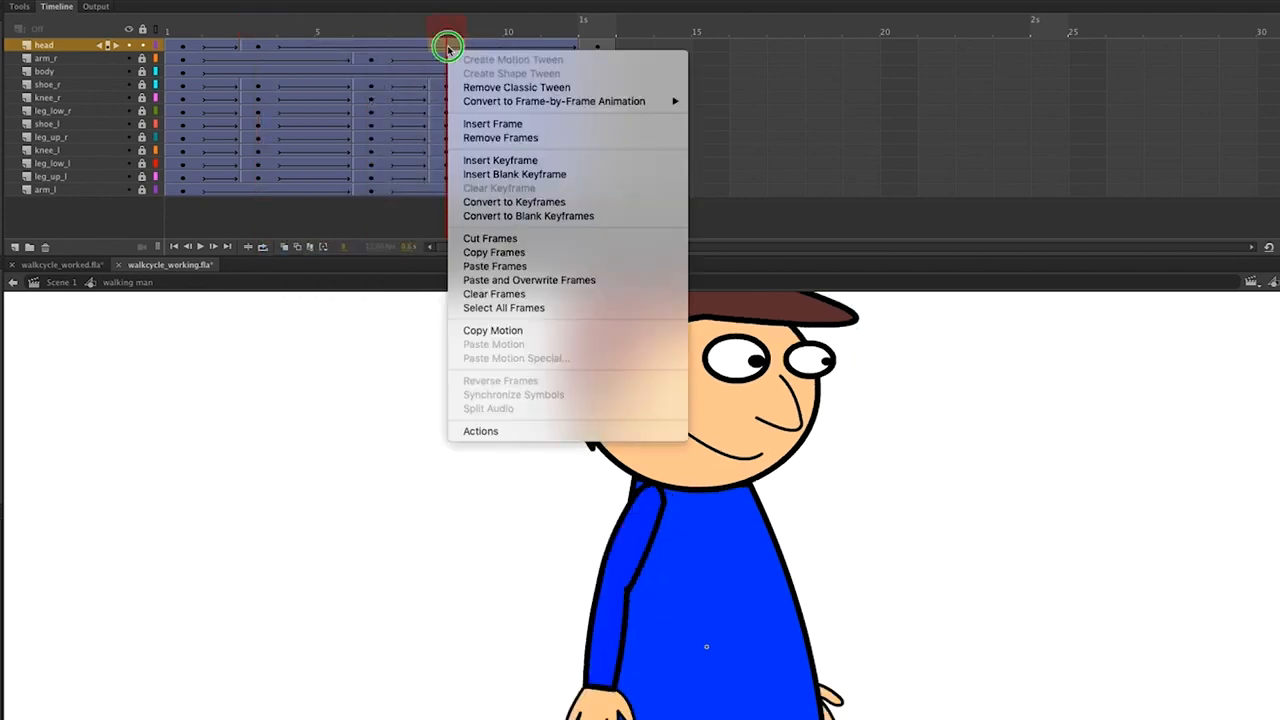
left_click(533, 268)
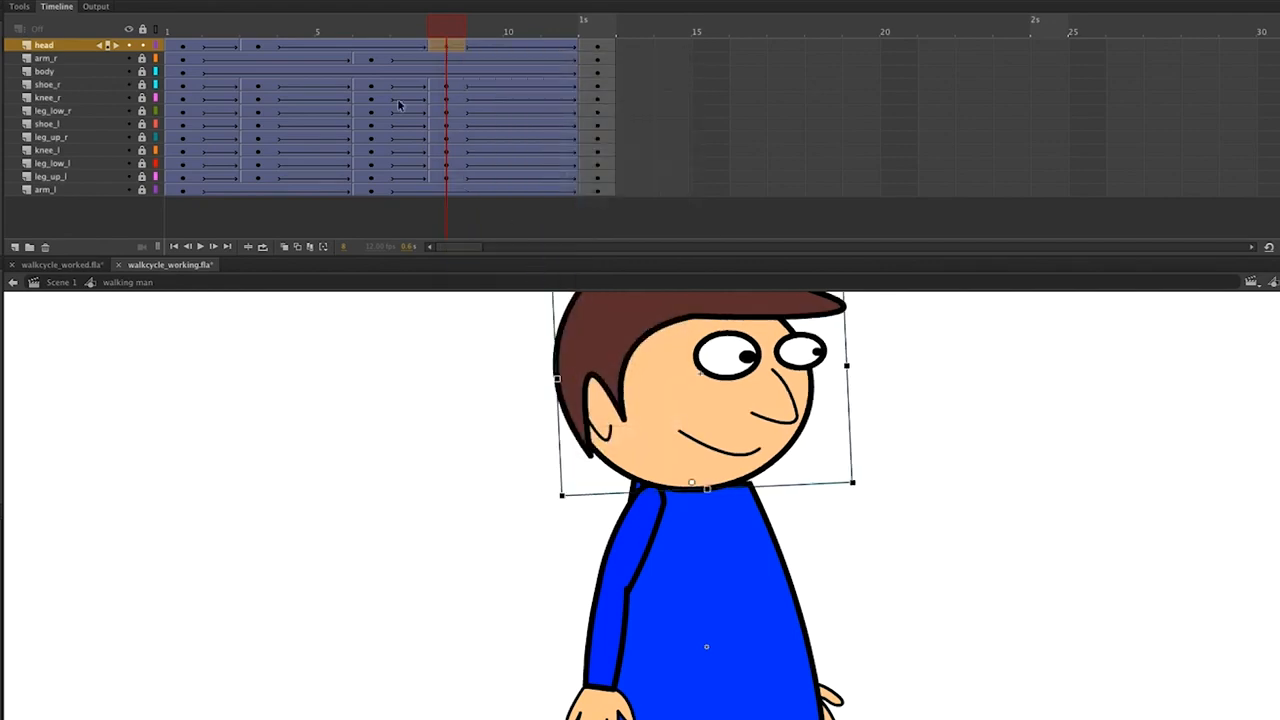
Copy the head's frame 1 keyframe to frame 8, then scrub to preview the head motion.
left_click(187, 50)
scroll(190, 50, "right", 3)
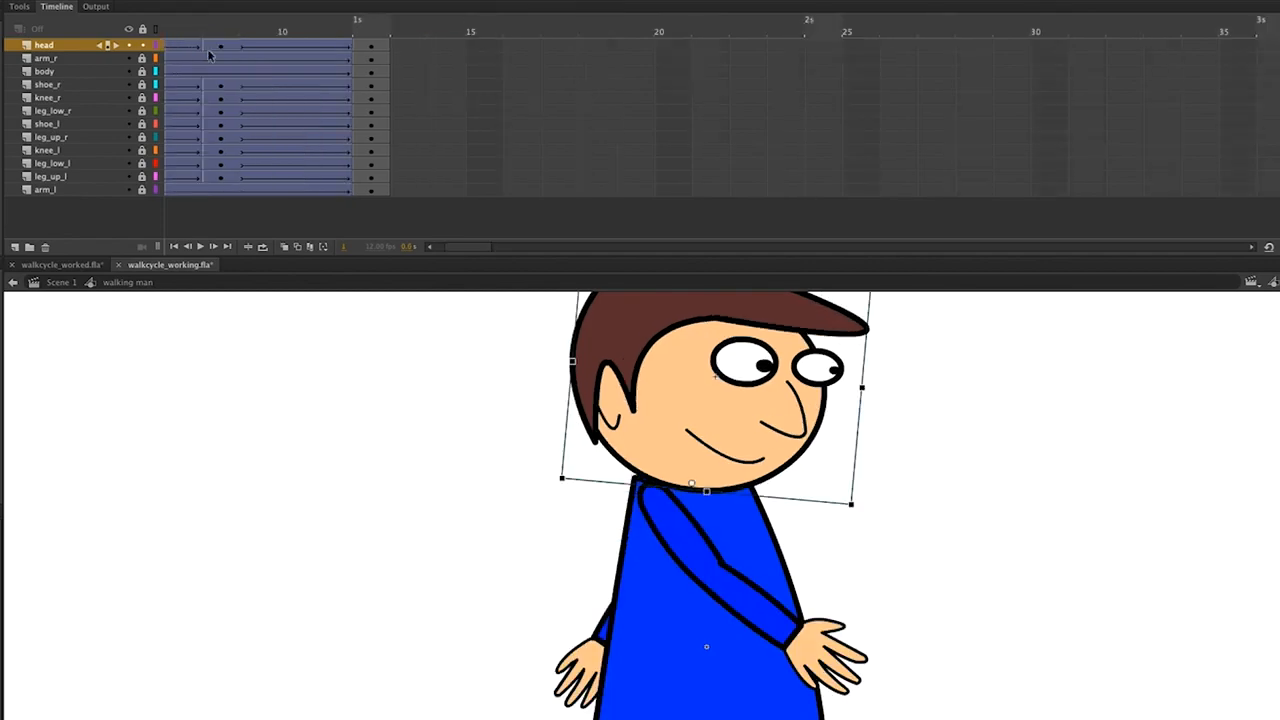
scroll(209, 55, "left", 3)
left_click(185, 45)
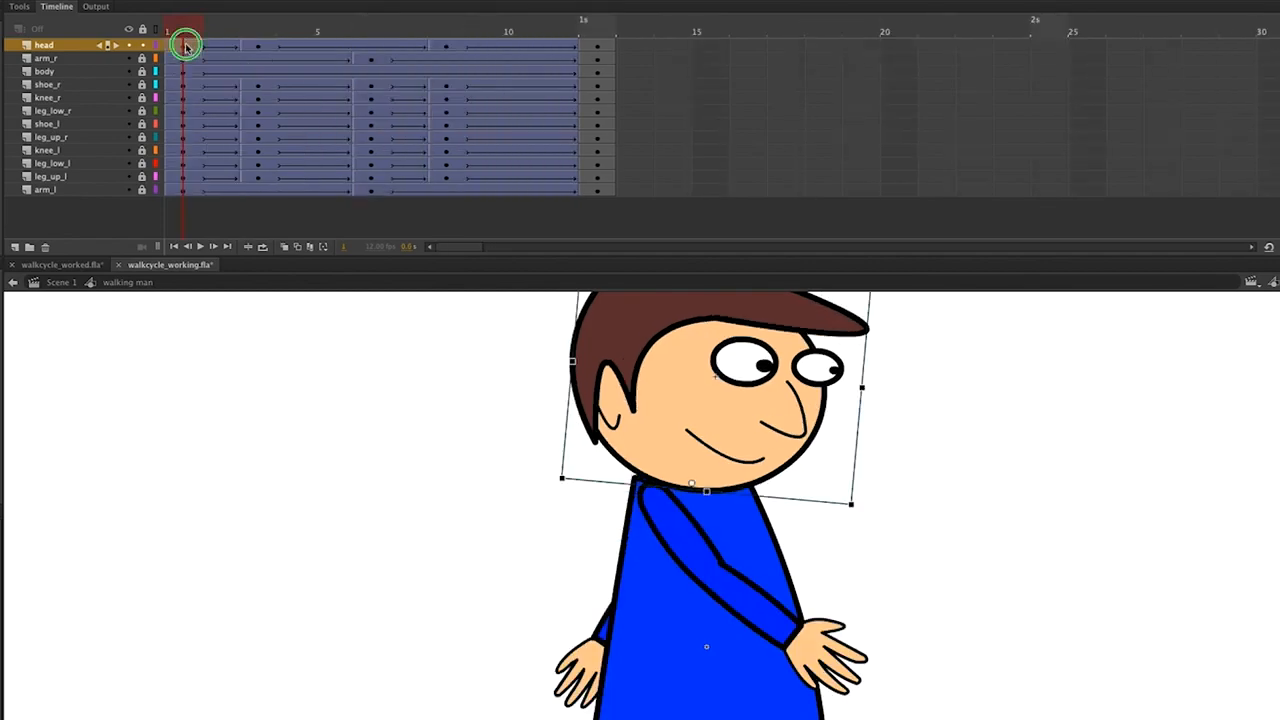
right_click(185, 45)
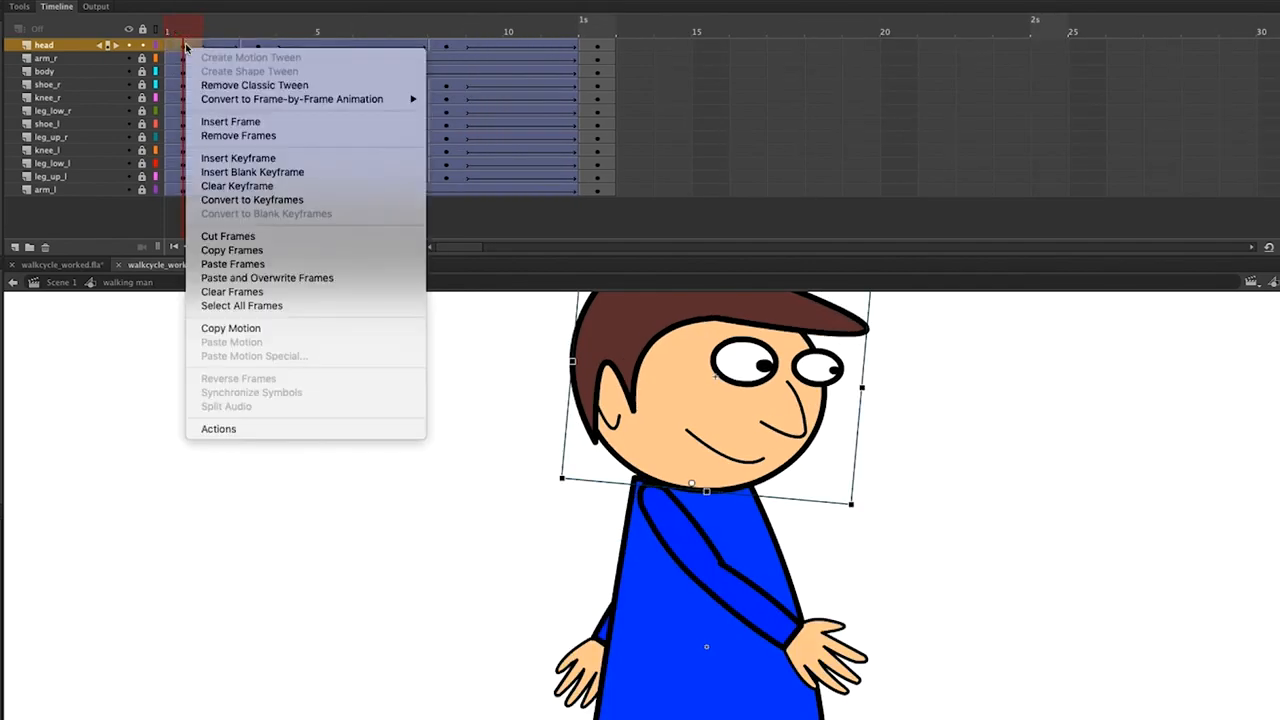
left_click(259, 254)
left_click(374, 46)
right_click(374, 46)
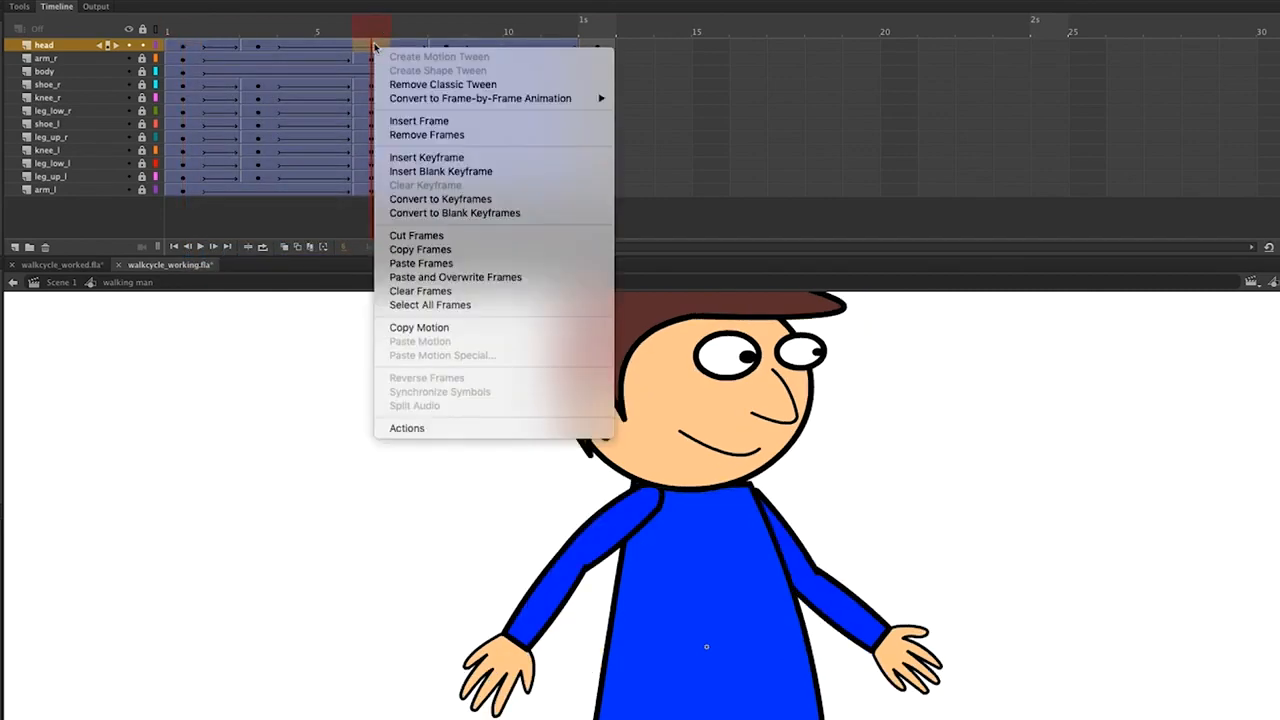
left_click(444, 264)
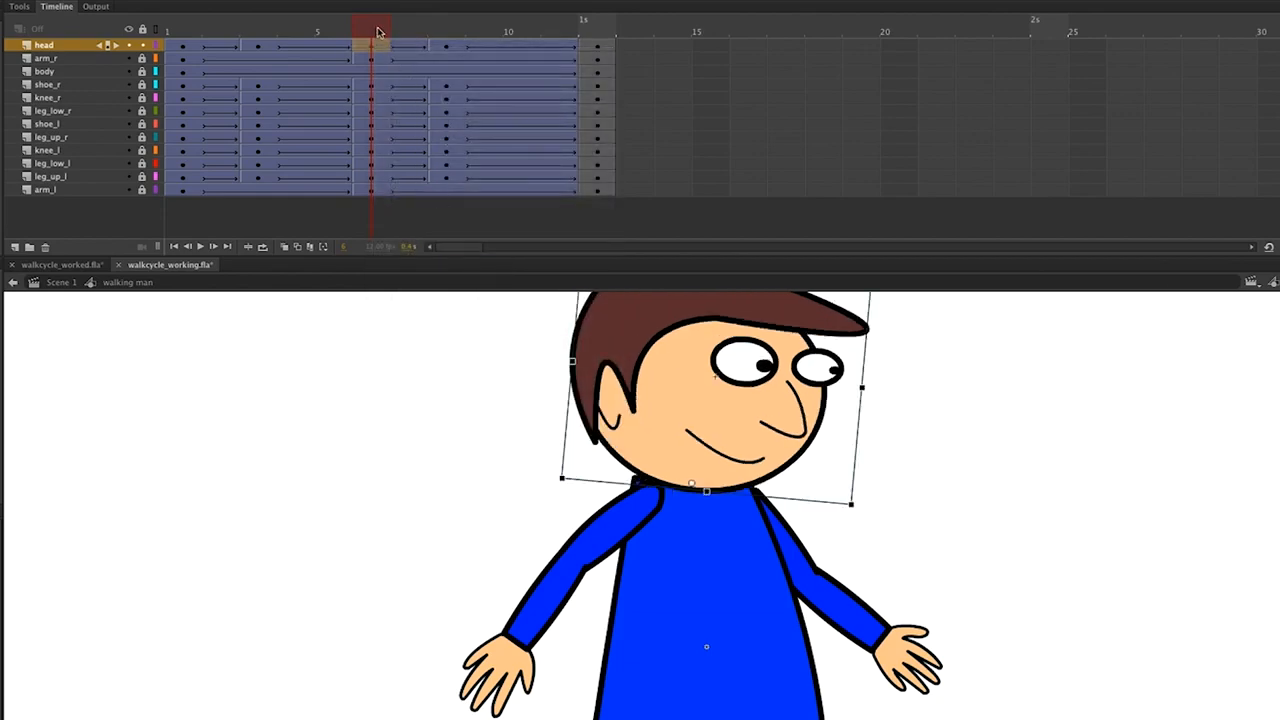
left_click(305, 27)
left_click_drag(305, 27, 145, 29)
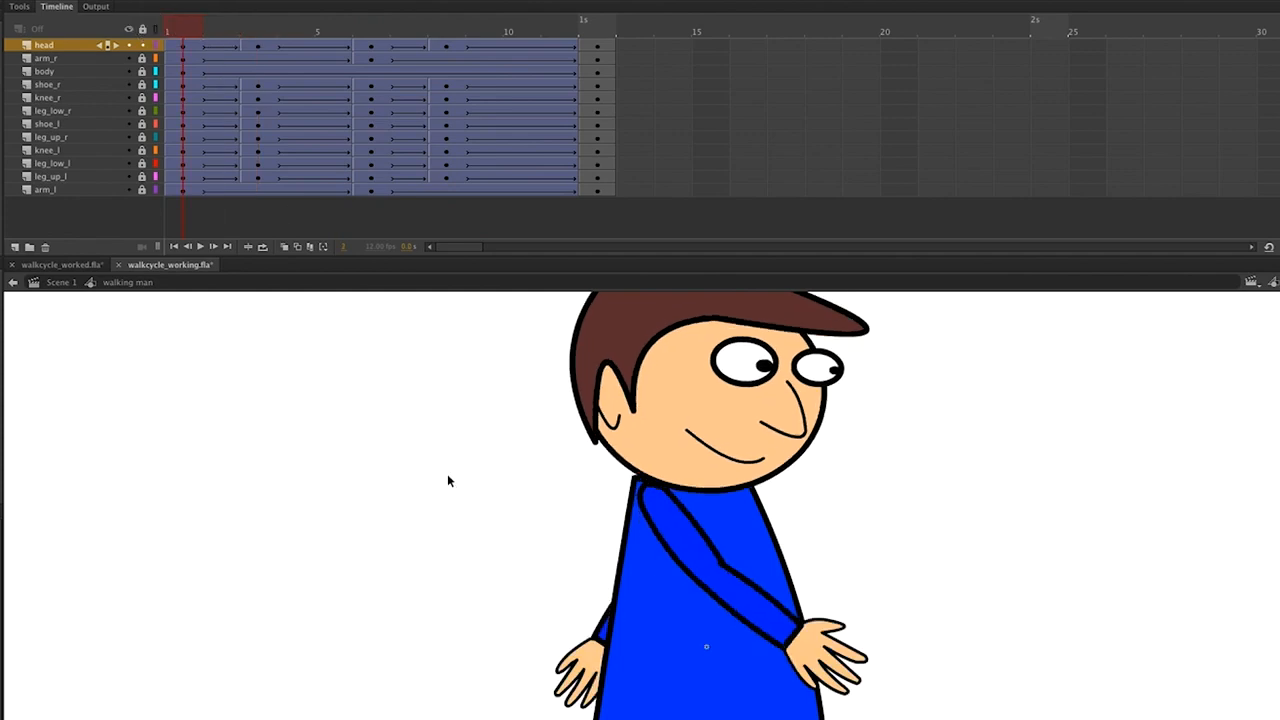
scroll(990, 689, "down", 3)
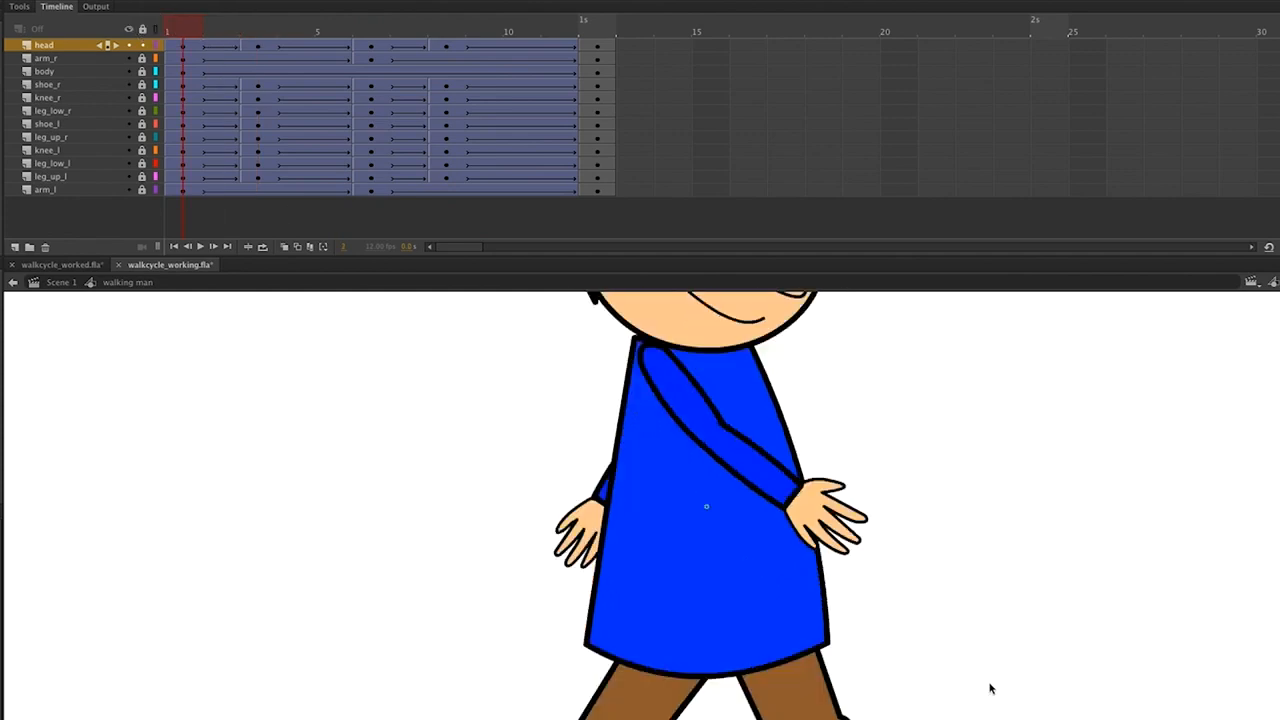
At frame 12, lock the head layer and unlock shoe_r, knee_r, leg_low_r and leg_up_r.
left_click(599, 30)
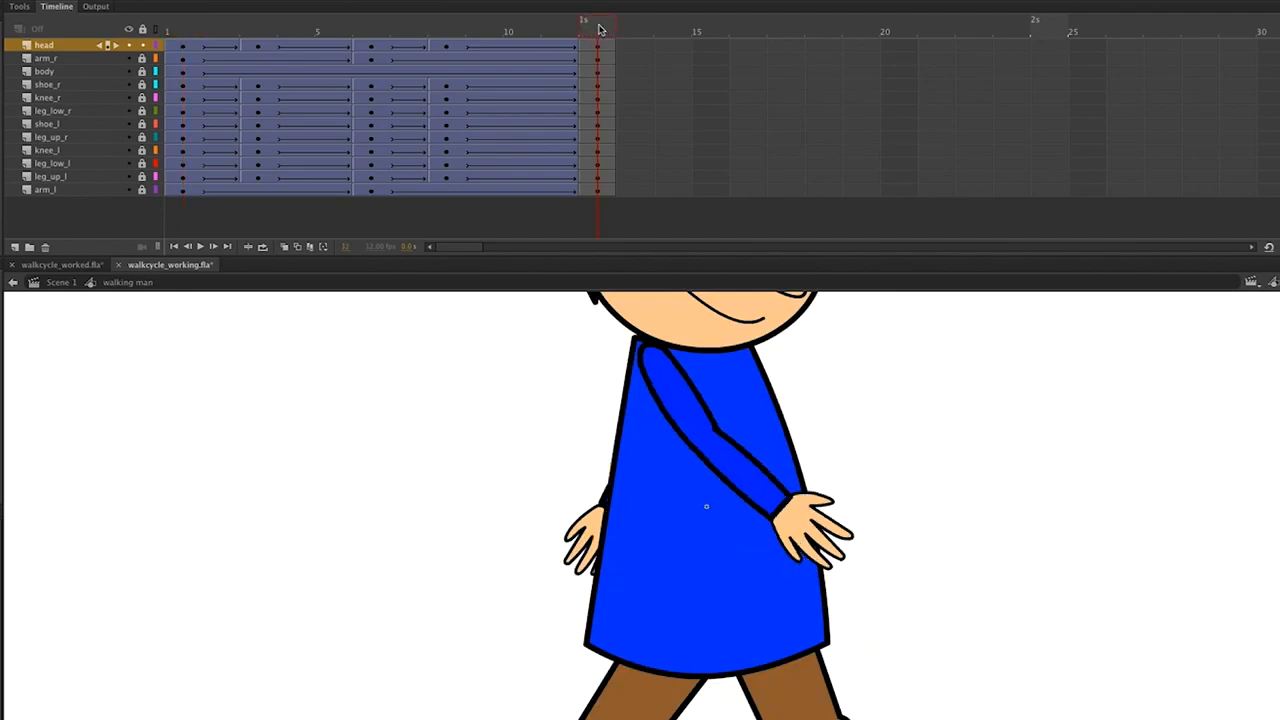
left_click(597, 97)
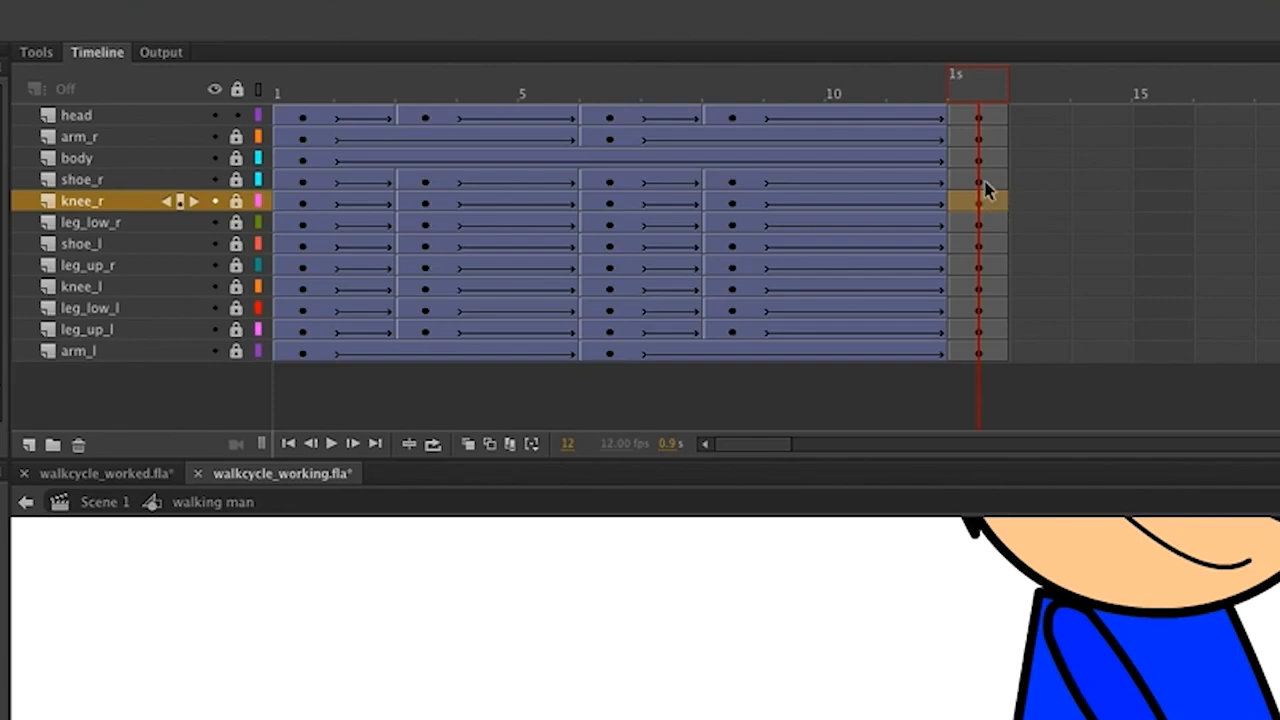
left_click(597, 84)
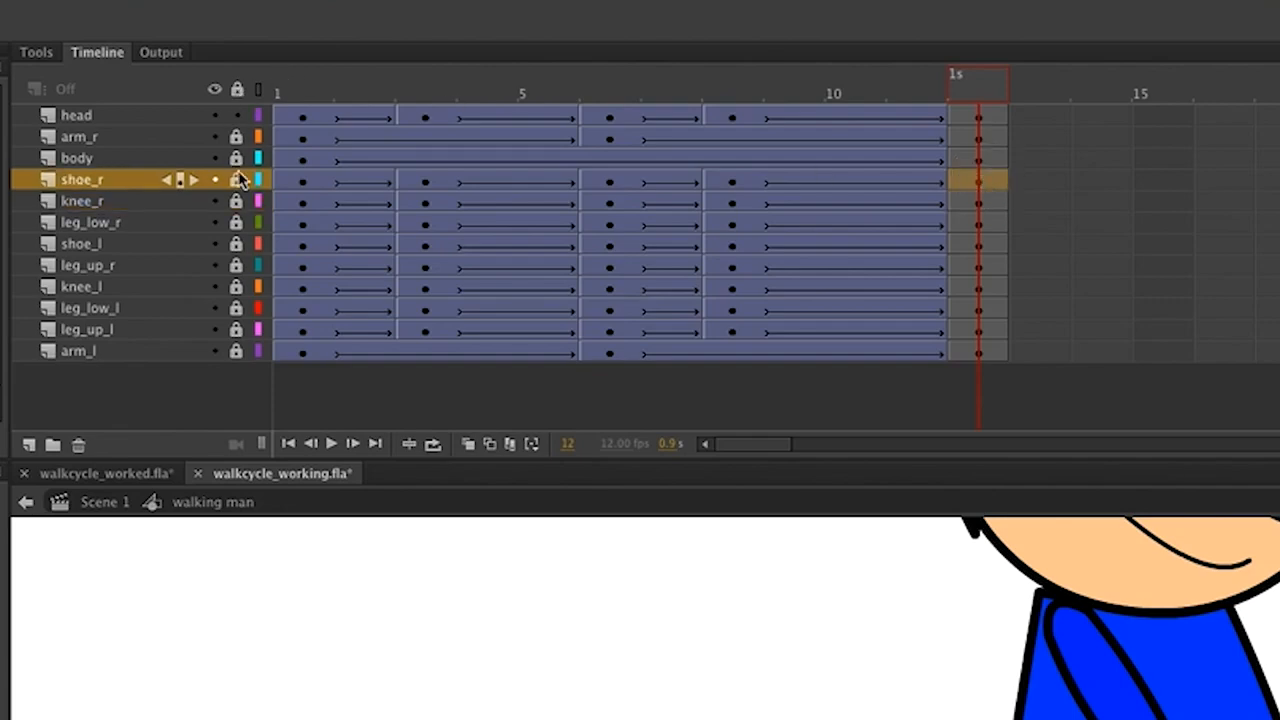
left_click(237, 116)
left_click(236, 180)
left_click(237, 204)
left_click(236, 223)
left_click(137, 266)
left_click_drag(137, 266, 142, 236)
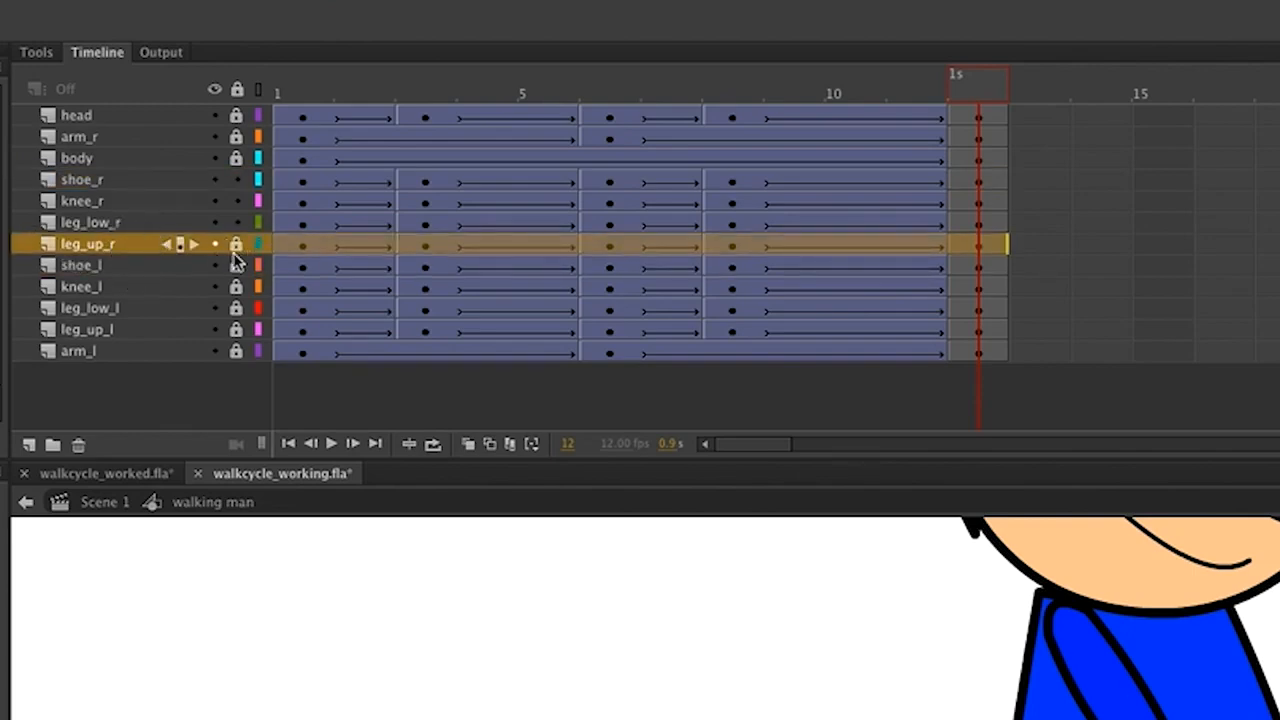
left_click(236, 246)
Rotate the right leg slightly around a pivot at the hip on frame 12.
left_click_drag(990, 182, 1014, 251)
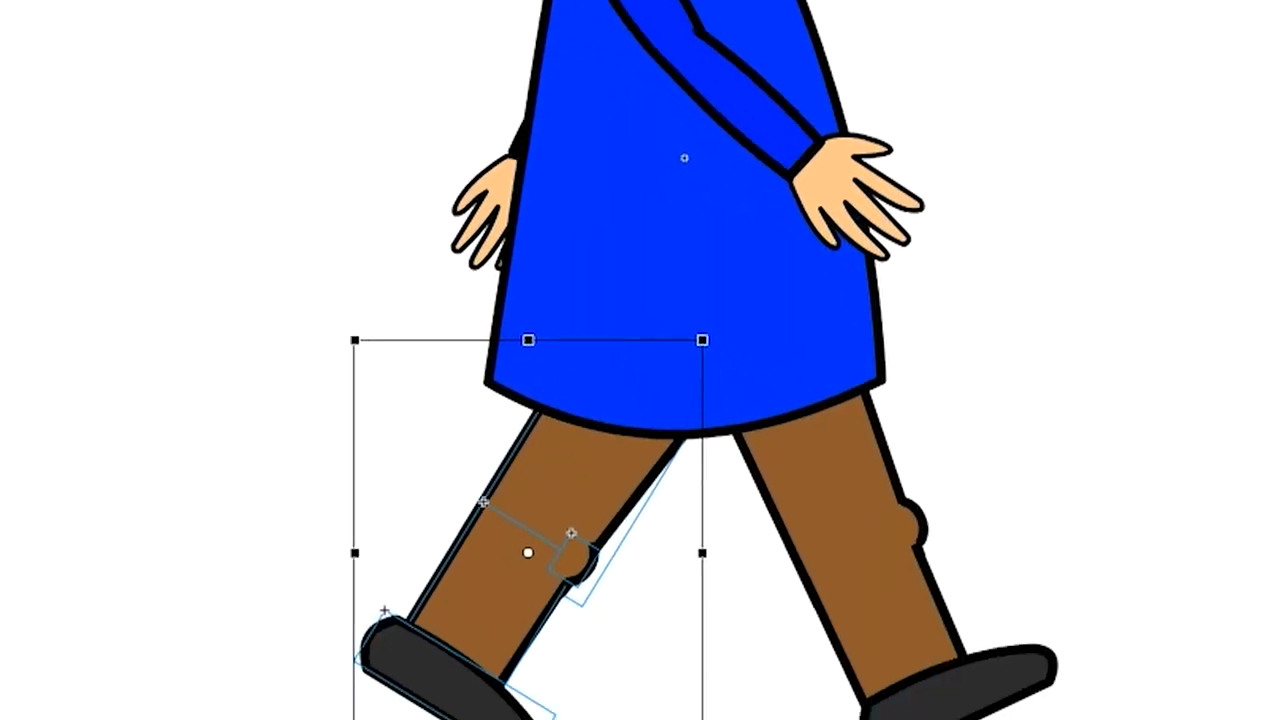
left_click_drag(481, 483, 594, 307)
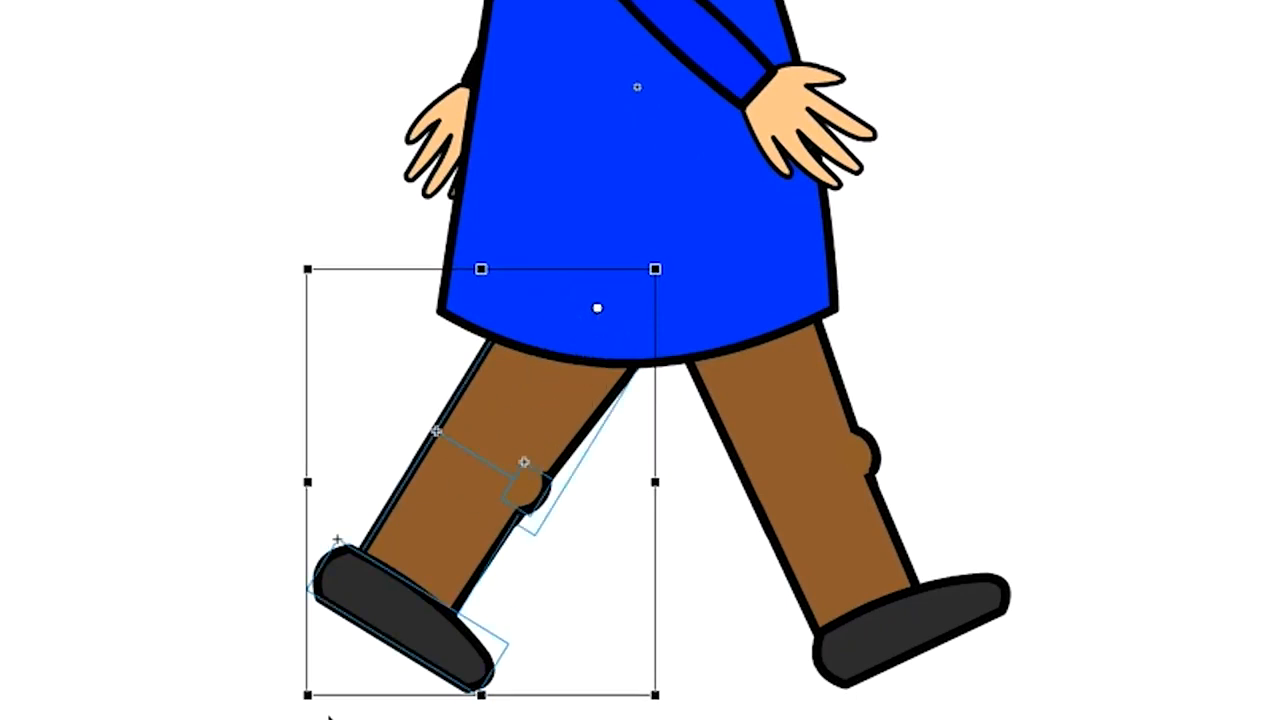
left_click_drag(318, 708, 336, 708)
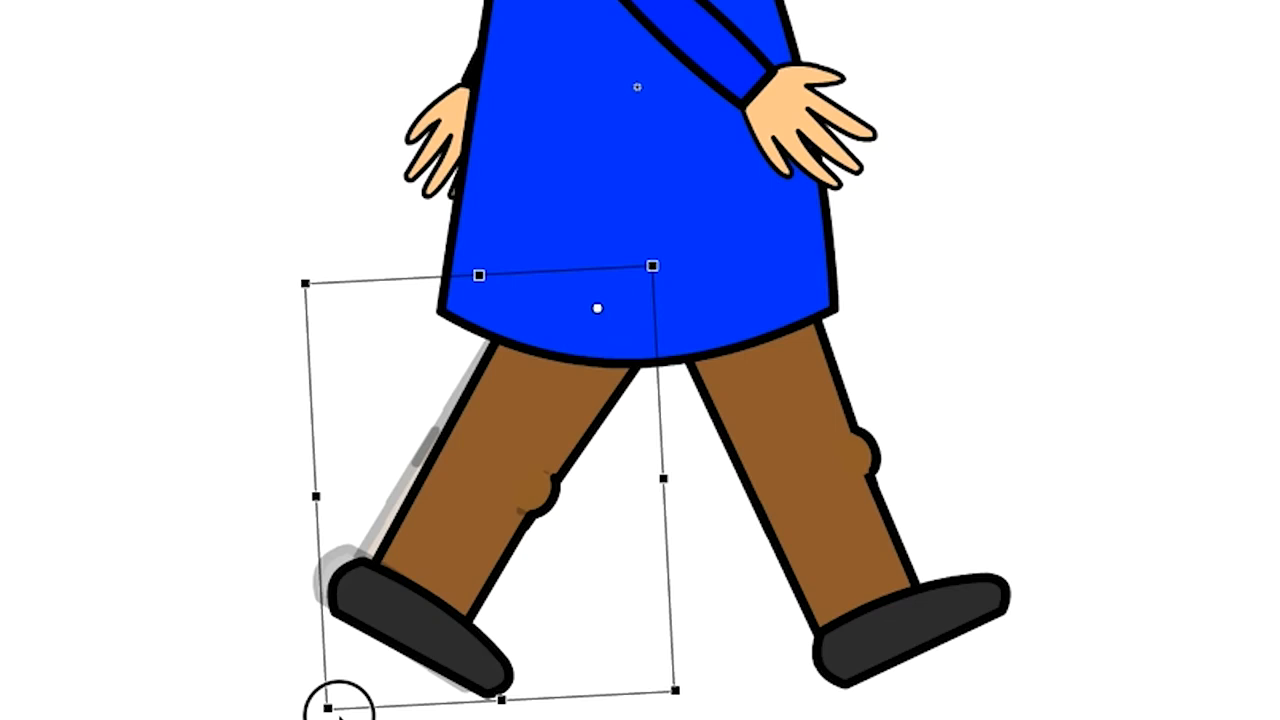
left_click_drag(336, 708, 331, 710)
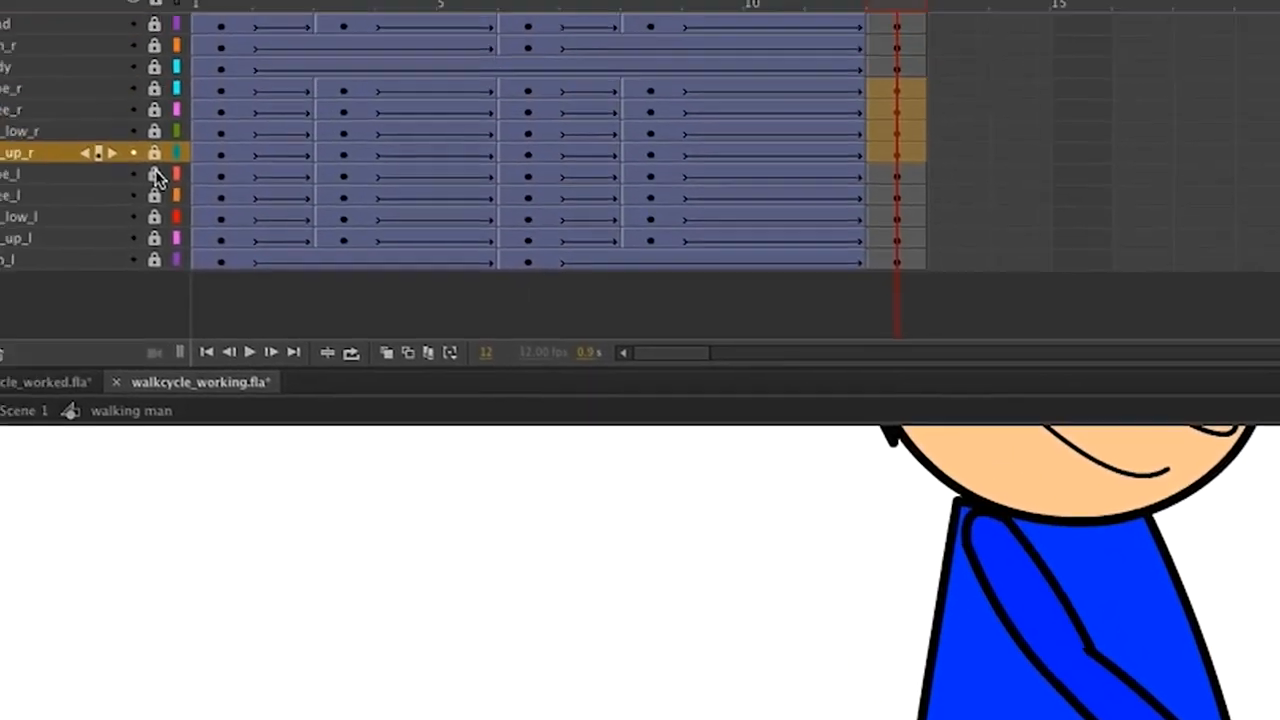
Unlock the left leg layers and swing the left leg back around a hip pivot at frame 12.
left_click_drag(155, 176, 152, 237)
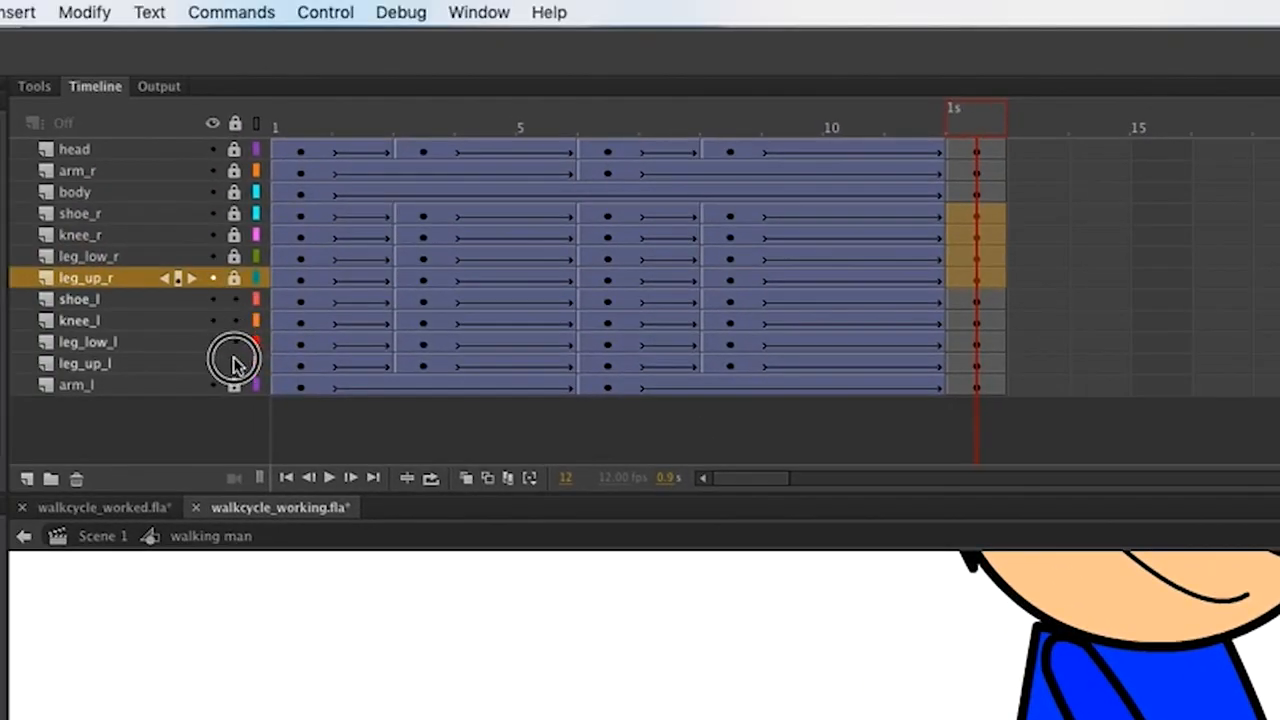
left_click_drag(233, 363, 234, 363)
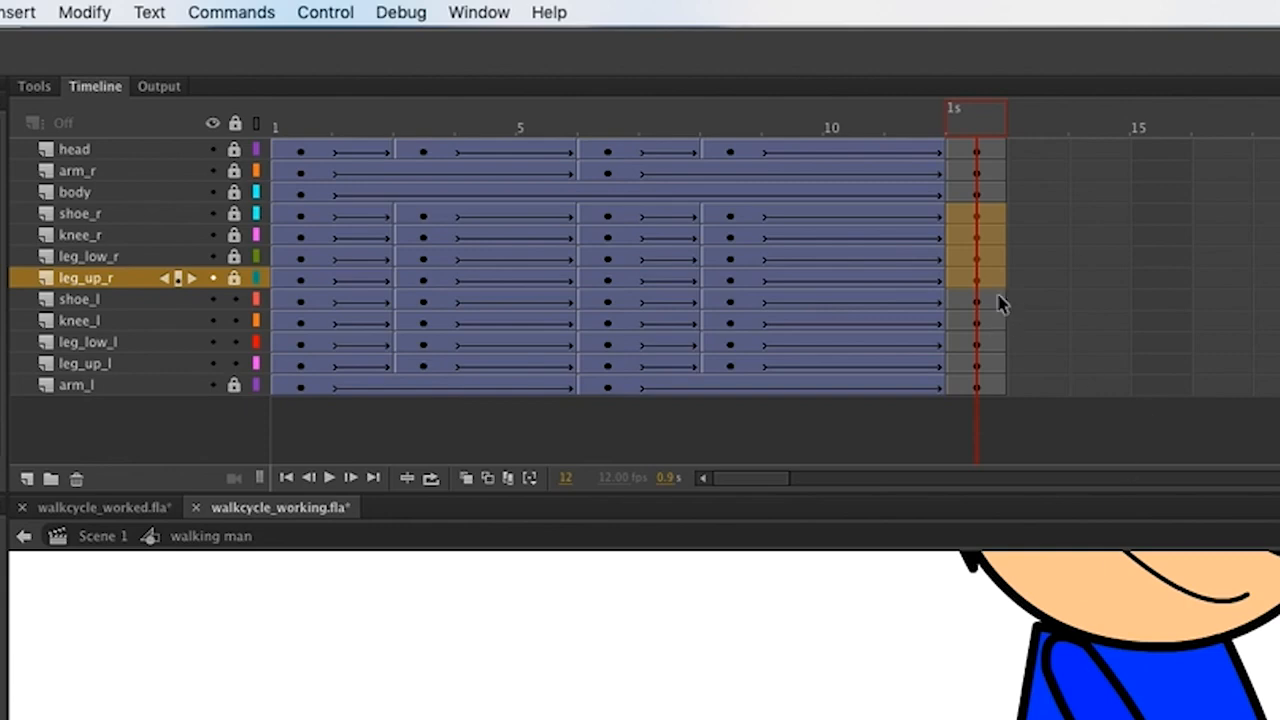
left_click_drag(998, 299, 990, 364)
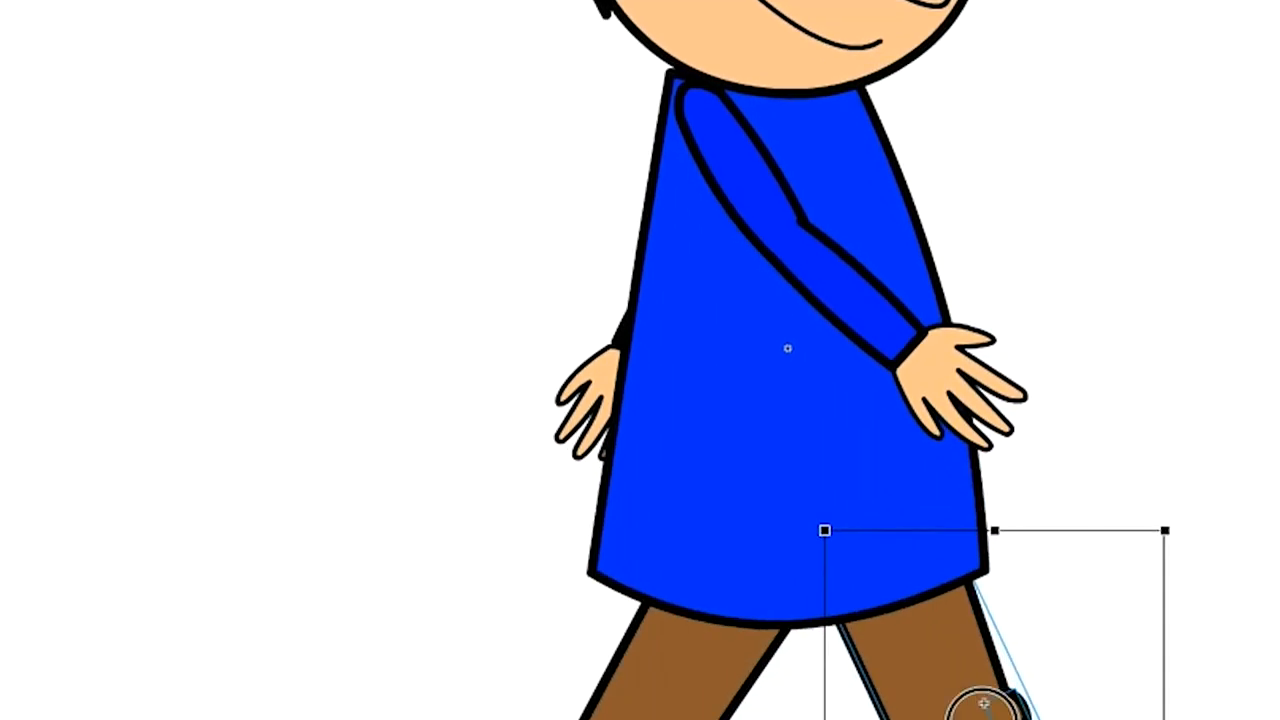
left_click_drag(983, 719, 883, 558)
left_click_drag(1008, 700, 971, 706)
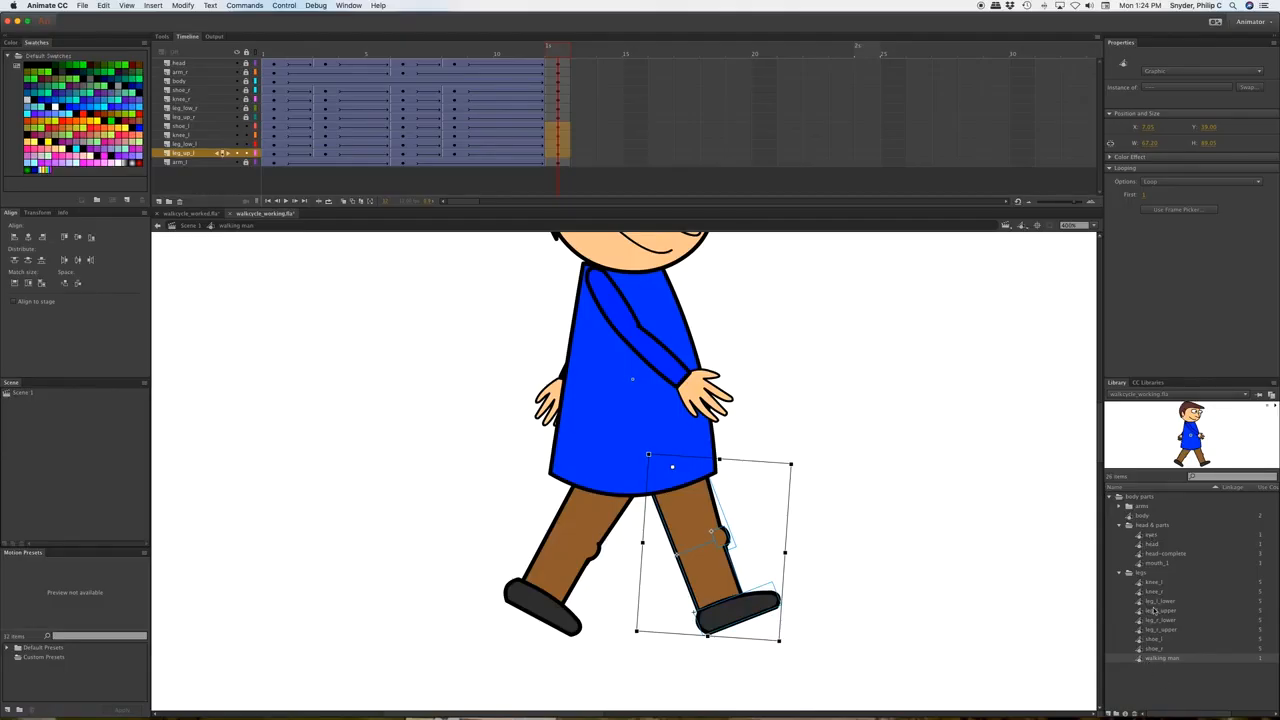
Go to Scene 1, play the walk on stage, and preview it as walkcycle_working.swf.
left_click(191, 228)
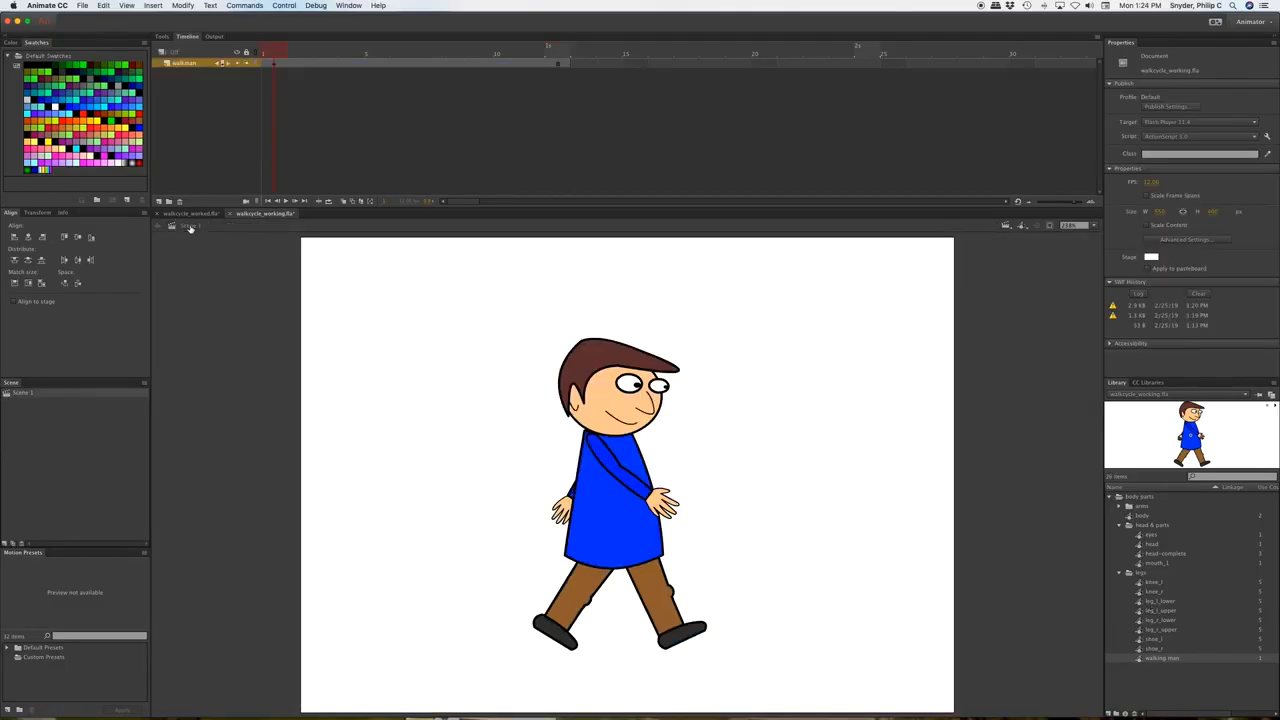
key("Return")
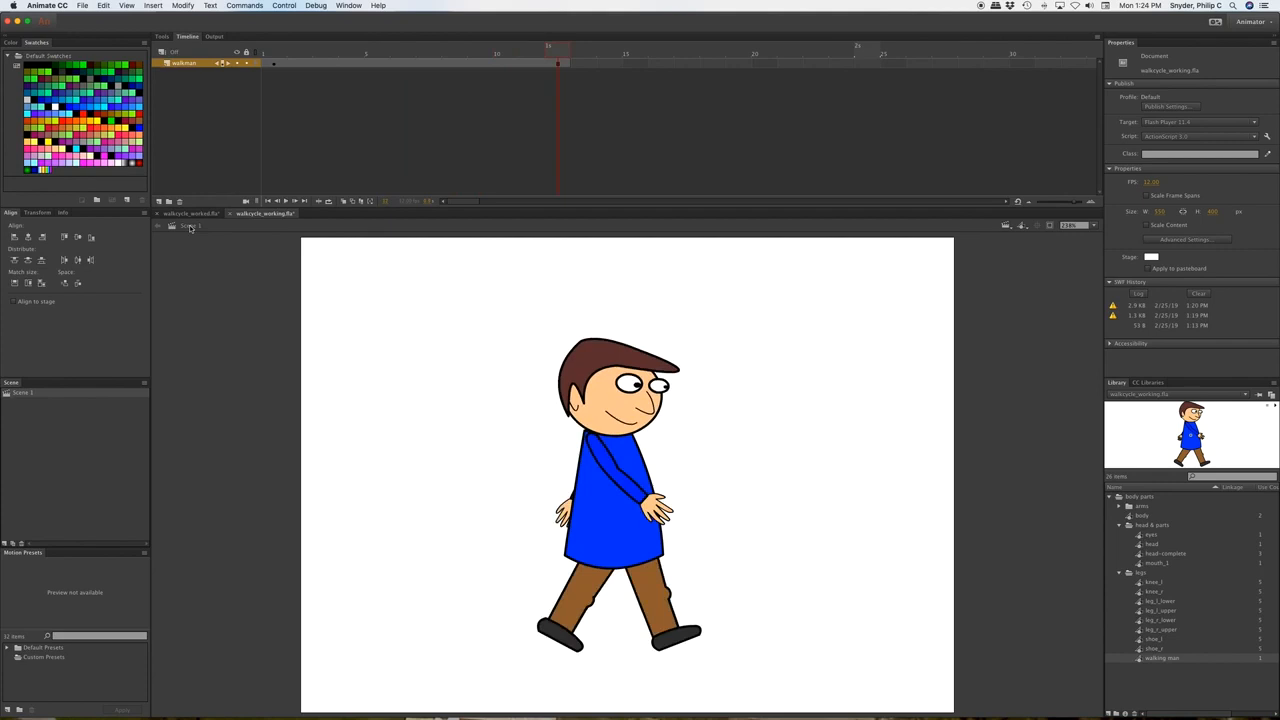
key("super+Return")
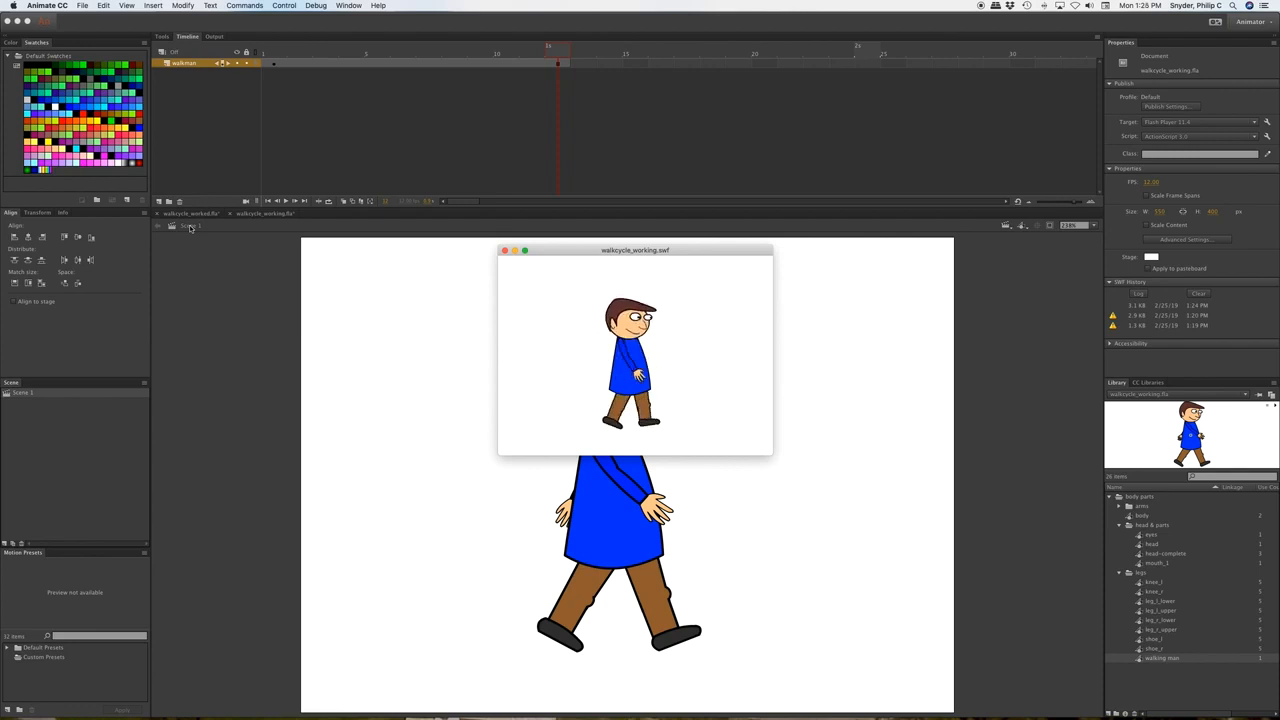
left_click(505, 251)
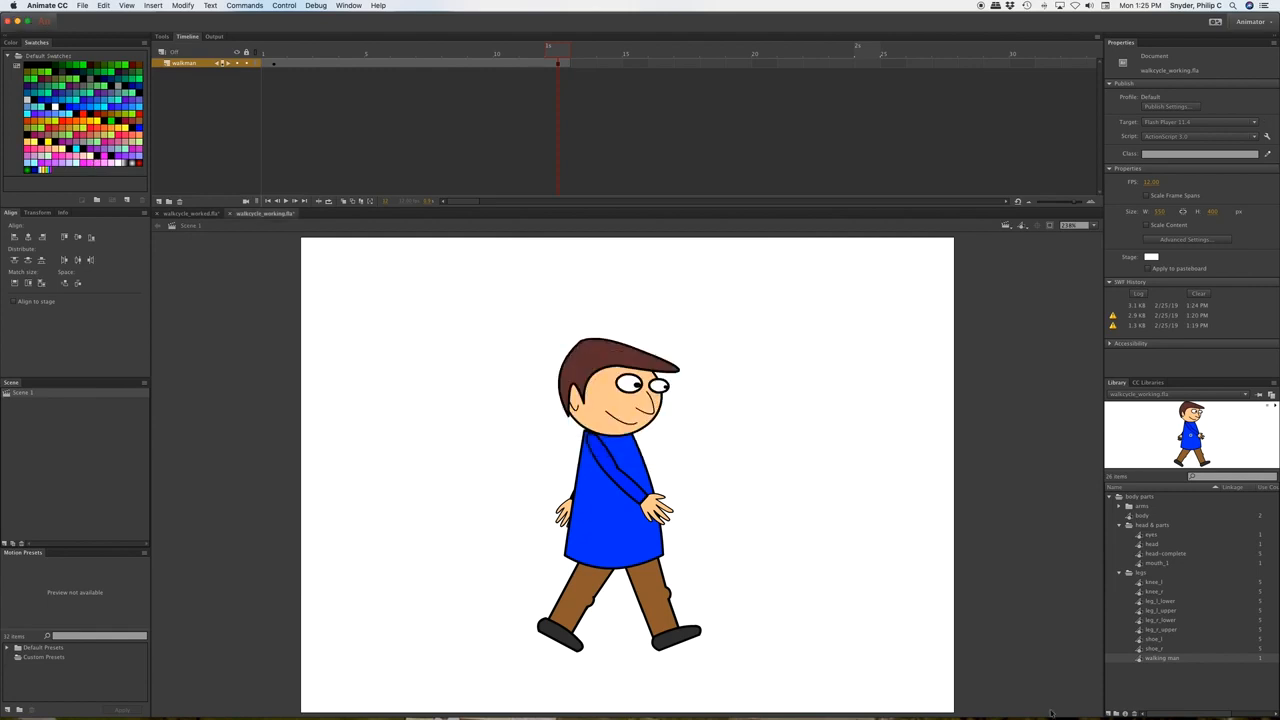
Nudge the walking man's left leg parts two pixels left at frame 12, then return to Scene 1.
double_click(1155, 659)
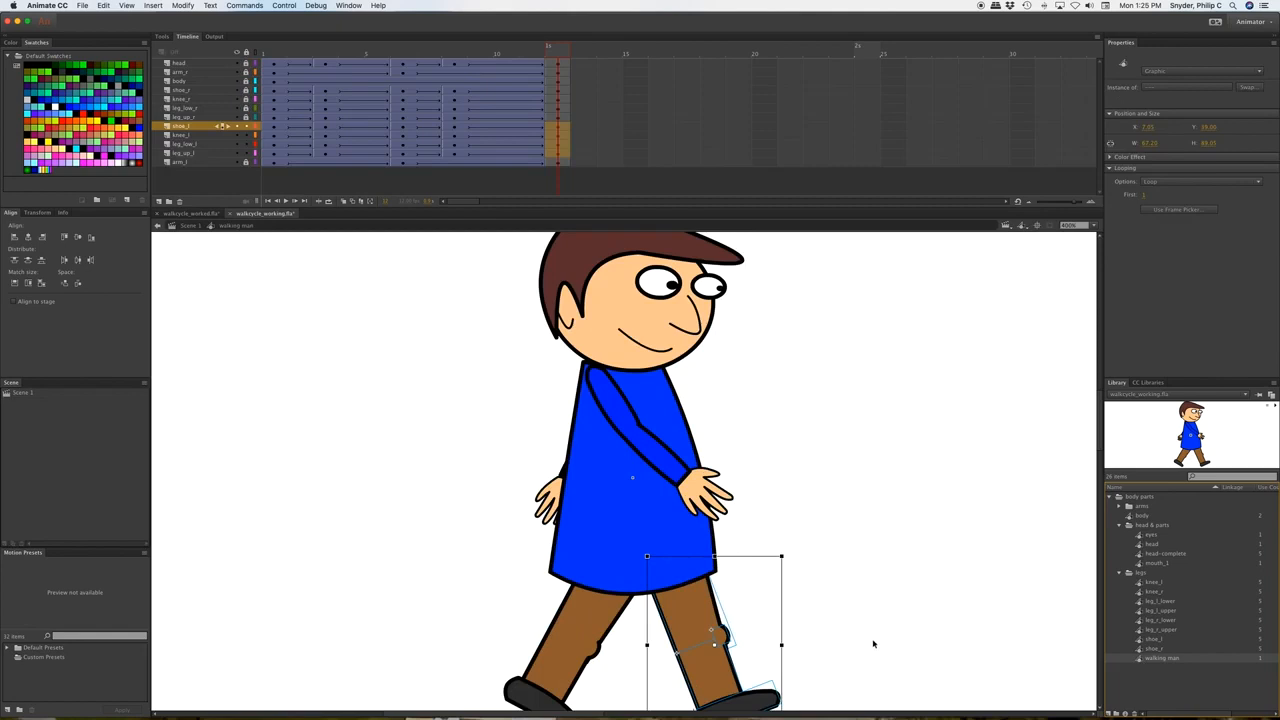
scroll(850, 602, "down", 2)
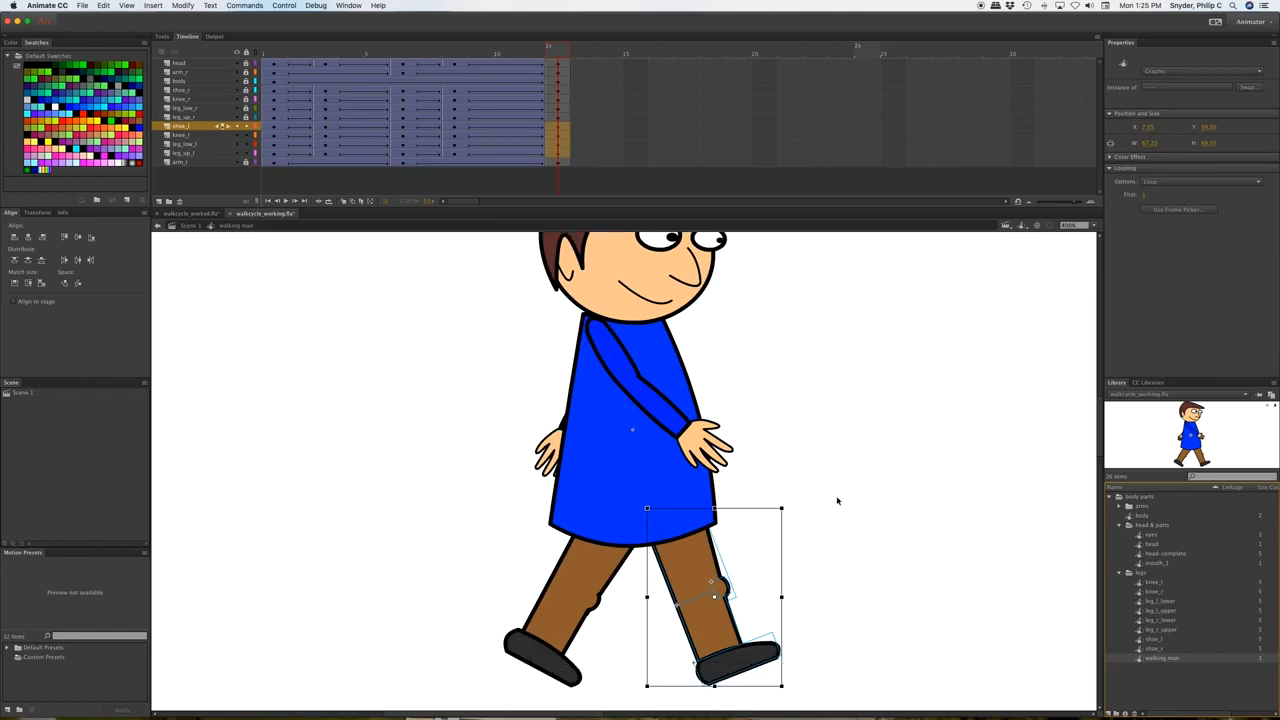
left_click(716, 593)
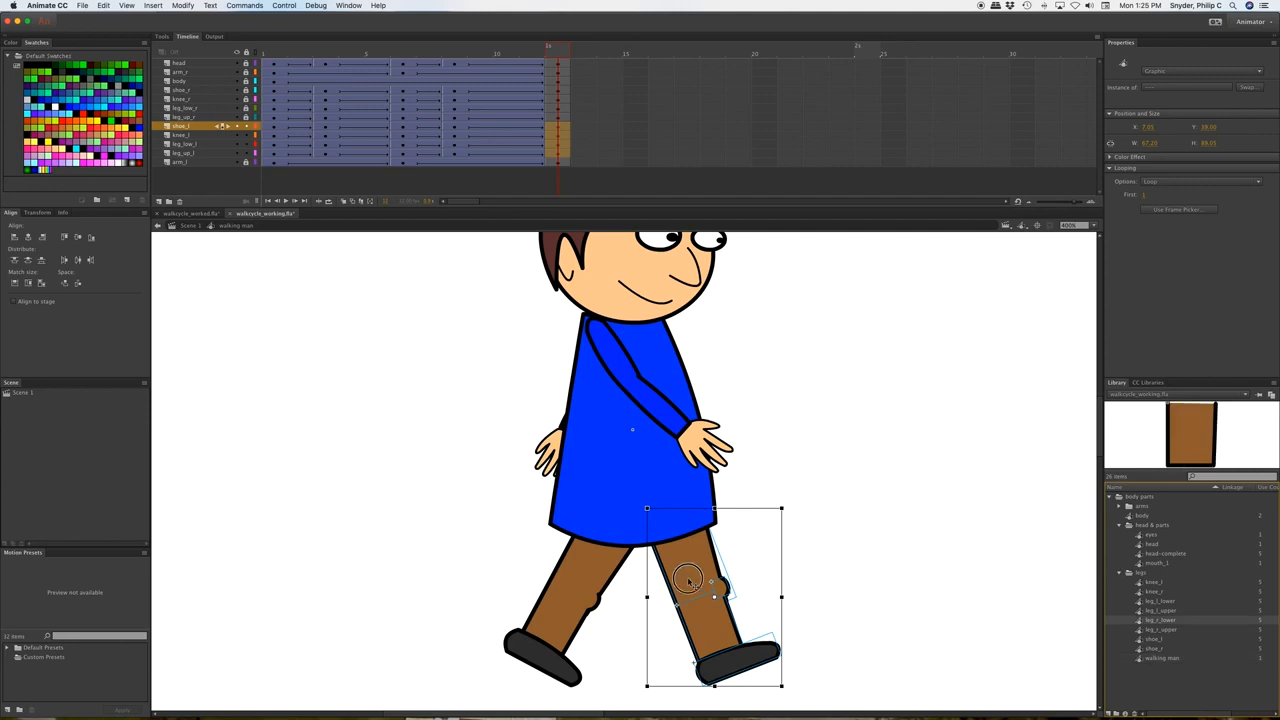
key("Left")
key("Left")
key("Left")
key("Left")
key("Left")
key("Left")
key("Left")
key("Left")
key("Left")
key("Left")
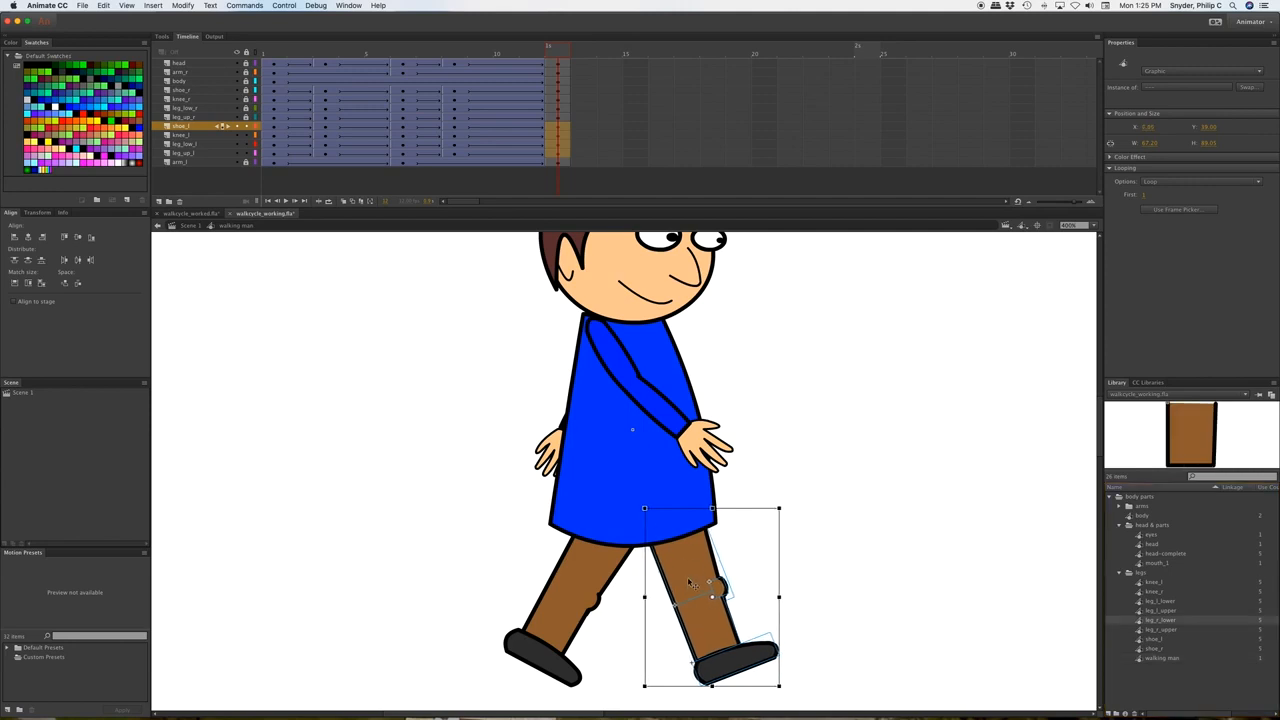
key("Left")
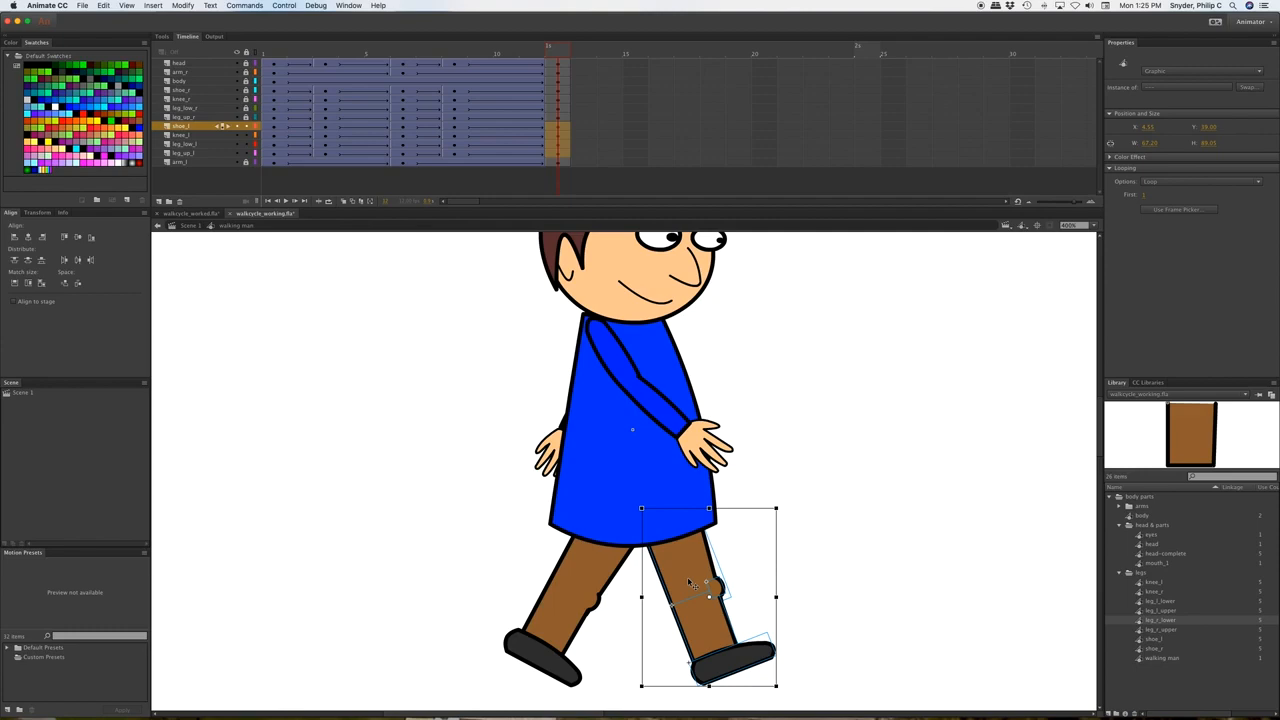
left_click(1140, 660)
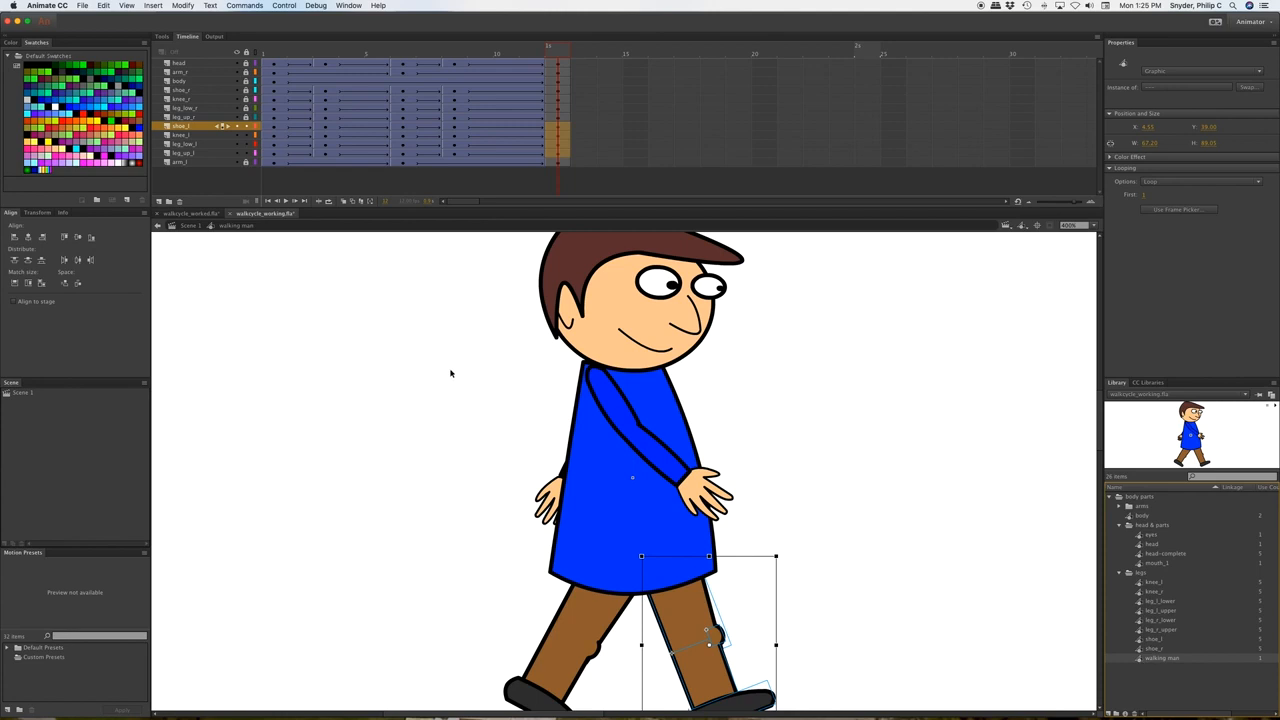
left_click(186, 225)
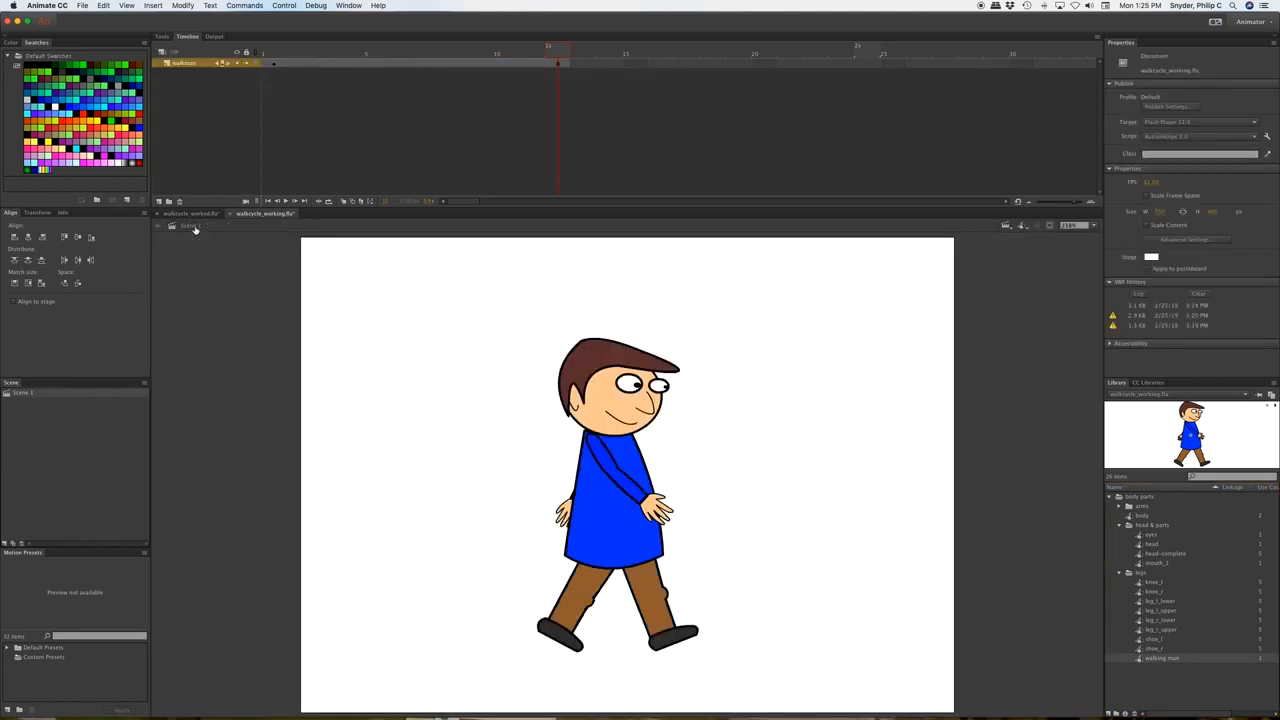
Test walkcycle_working.swf again, then scrub the walking man symbol back to frame 9.
key("super+Return")
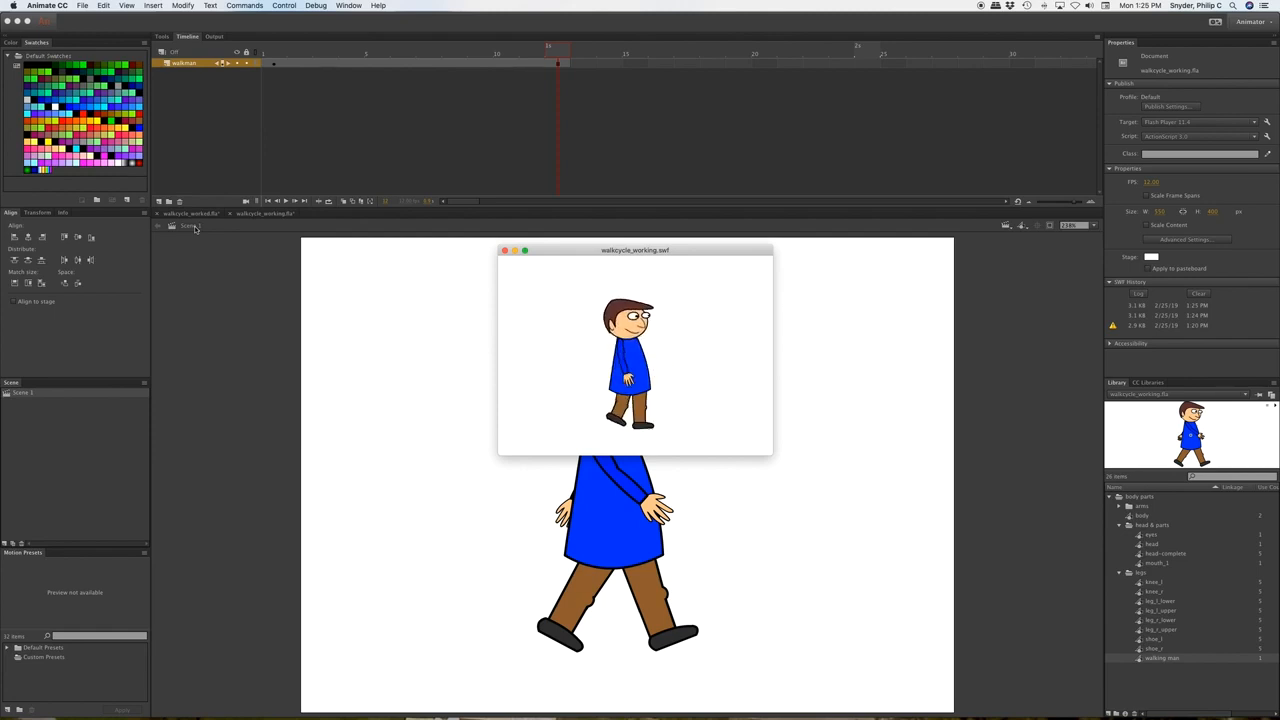
left_click(506, 251)
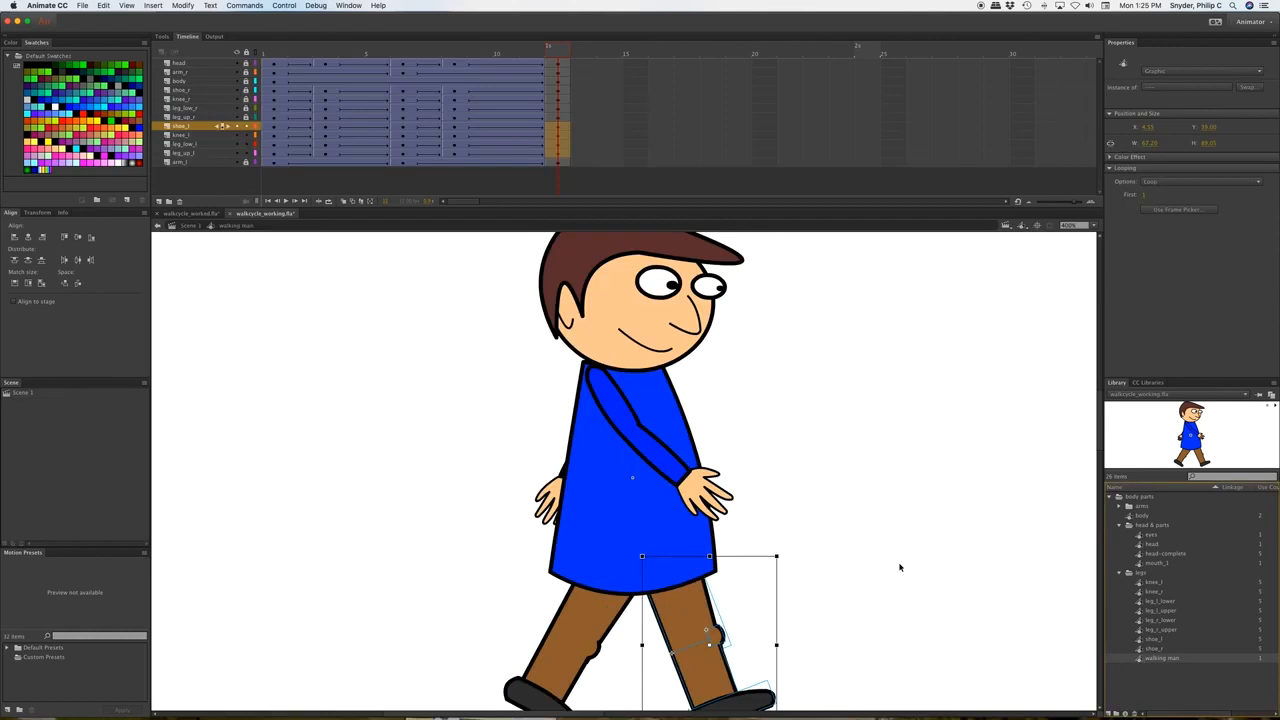
scroll(923, 567, "down", 3)
scroll(923, 567, "up", 1)
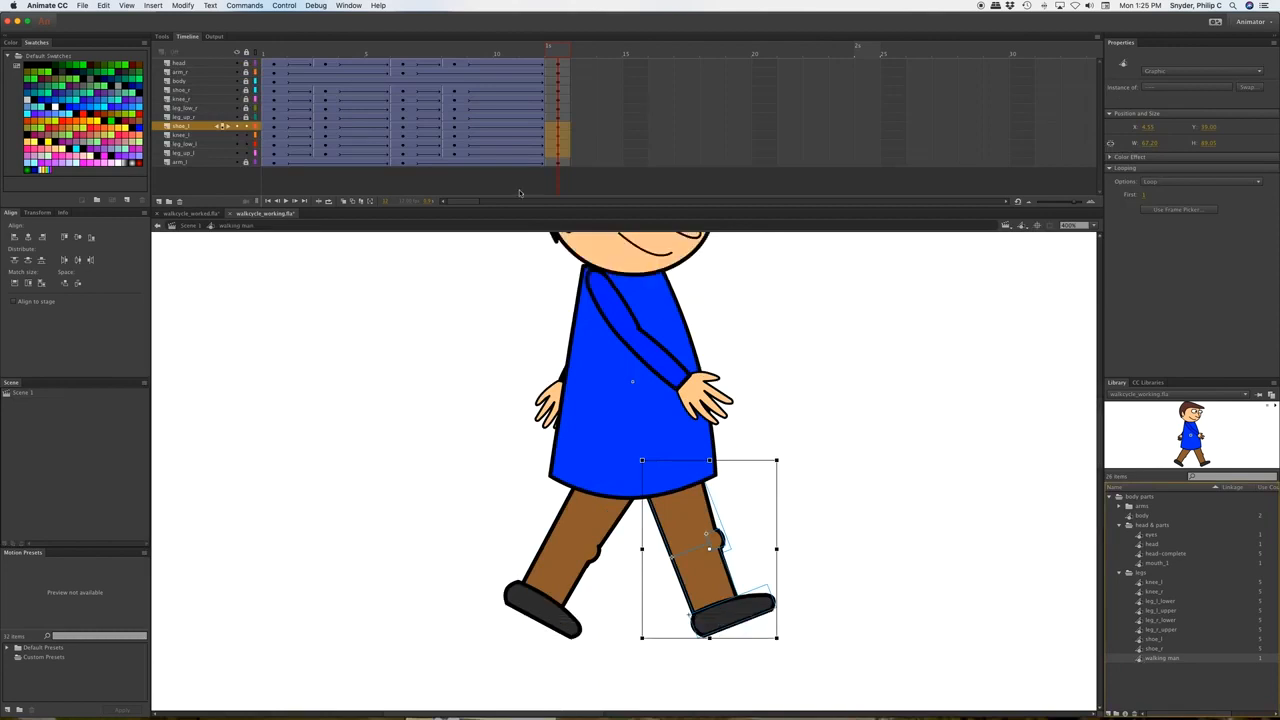
left_click_drag(503, 48, 356, 51)
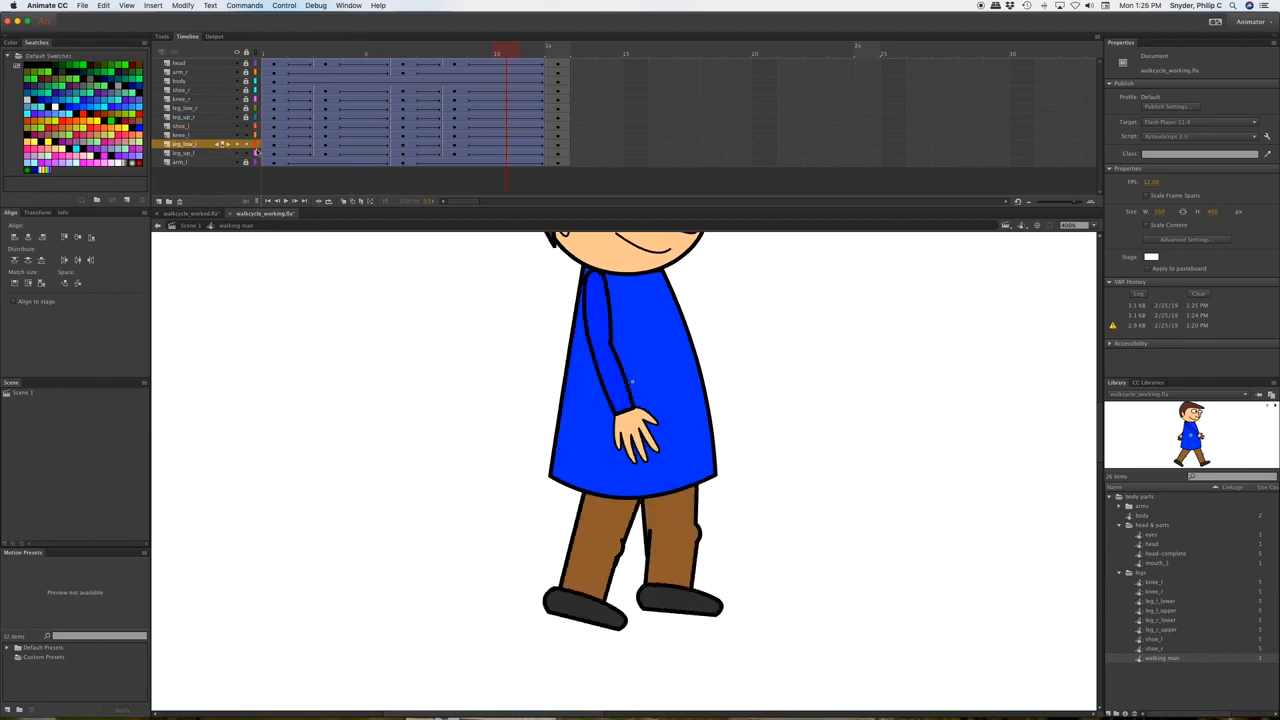
Select the left lower leg at frame 10 and nudge it down and left.
left_click(509, 147)
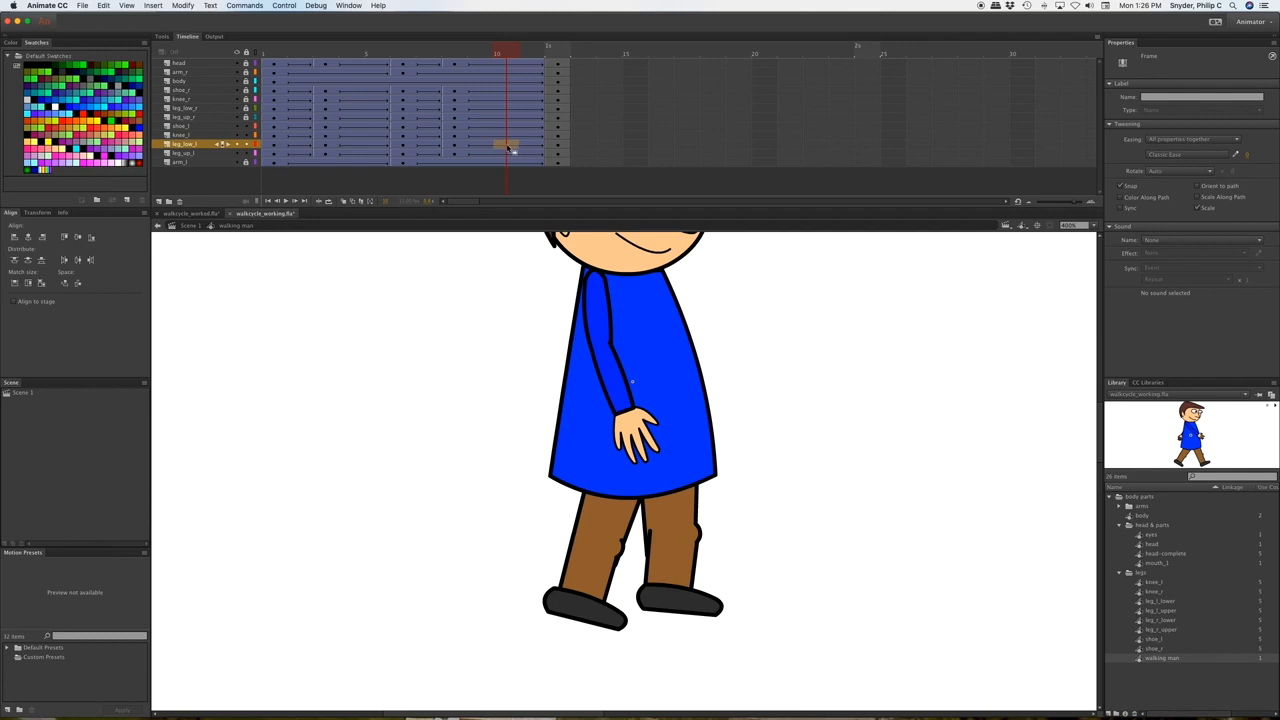
left_click(509, 147)
key("Down")
key("Down")
key("Left")
key("Left")
key("Left")
key("Left")
Zoom in and reshape the lower leg's top corner with Free Transform so it meets the knee.
left_click(757, 525)
key("super+equal")
left_click(755, 527)
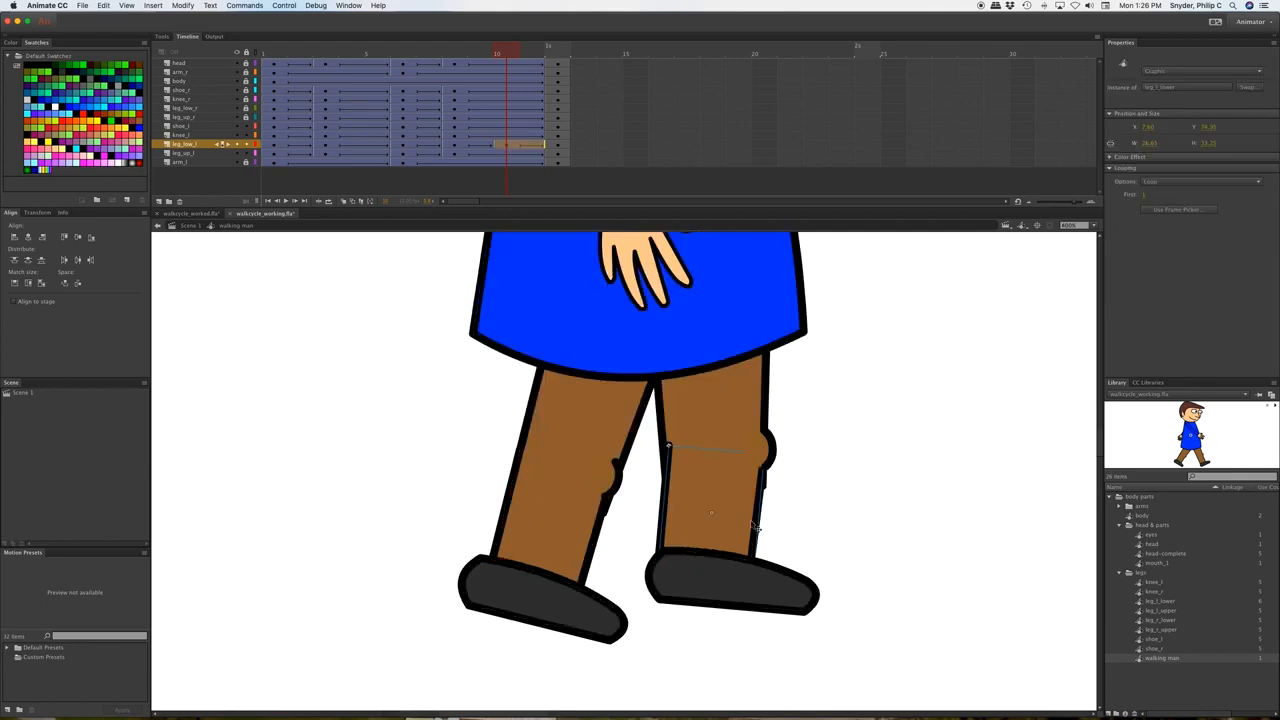
key("q")
key("super+equal")
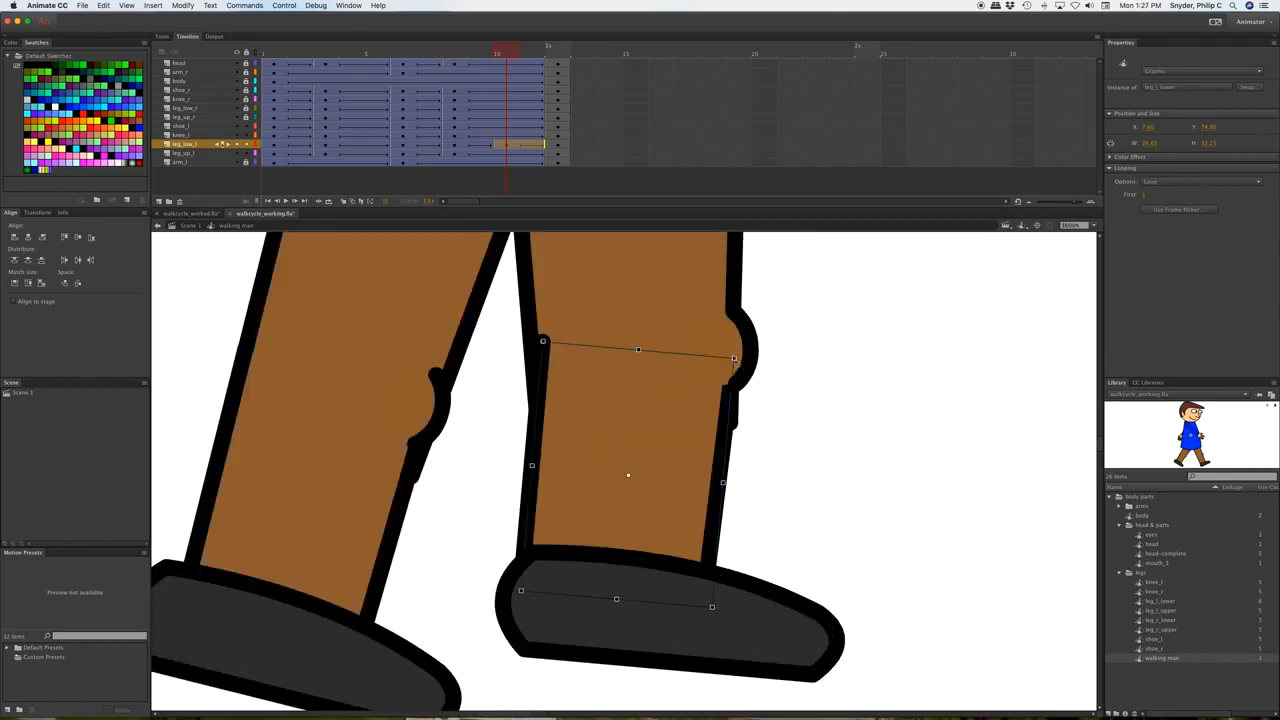
left_click_drag(736, 361, 746, 356)
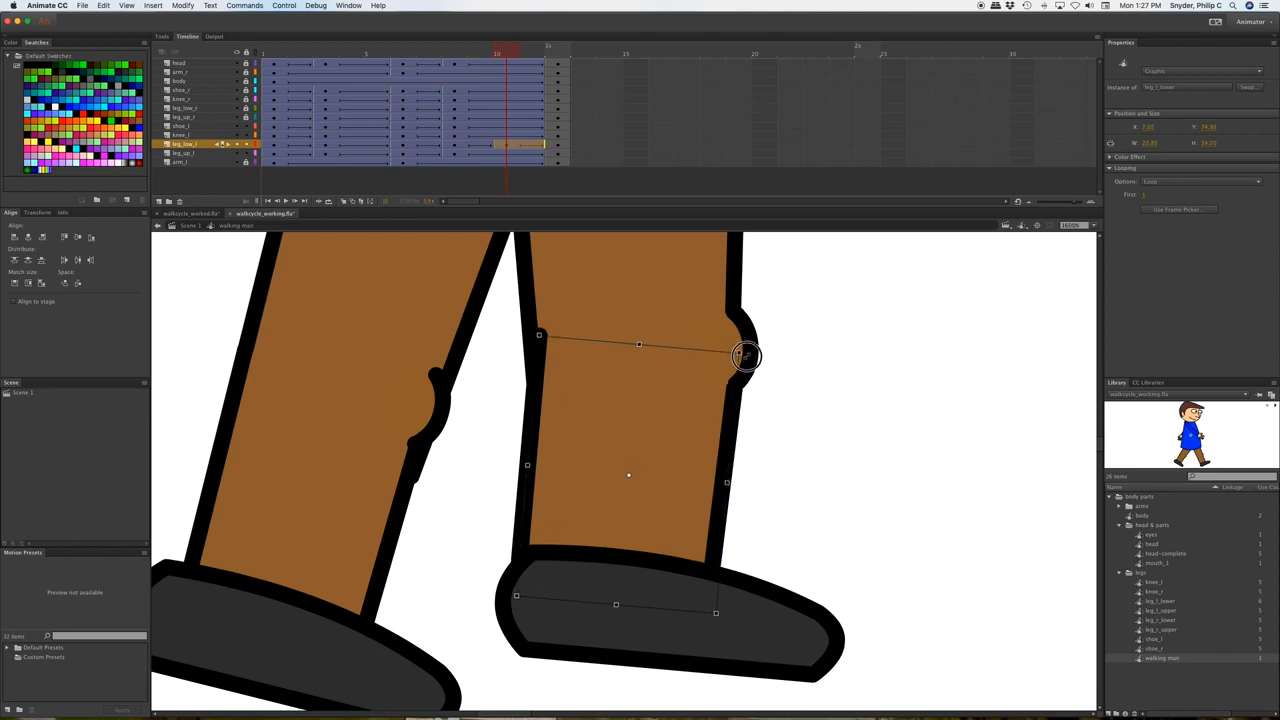
left_click_drag(746, 356, 748, 362)
key("super+minus")
key("super+minus")
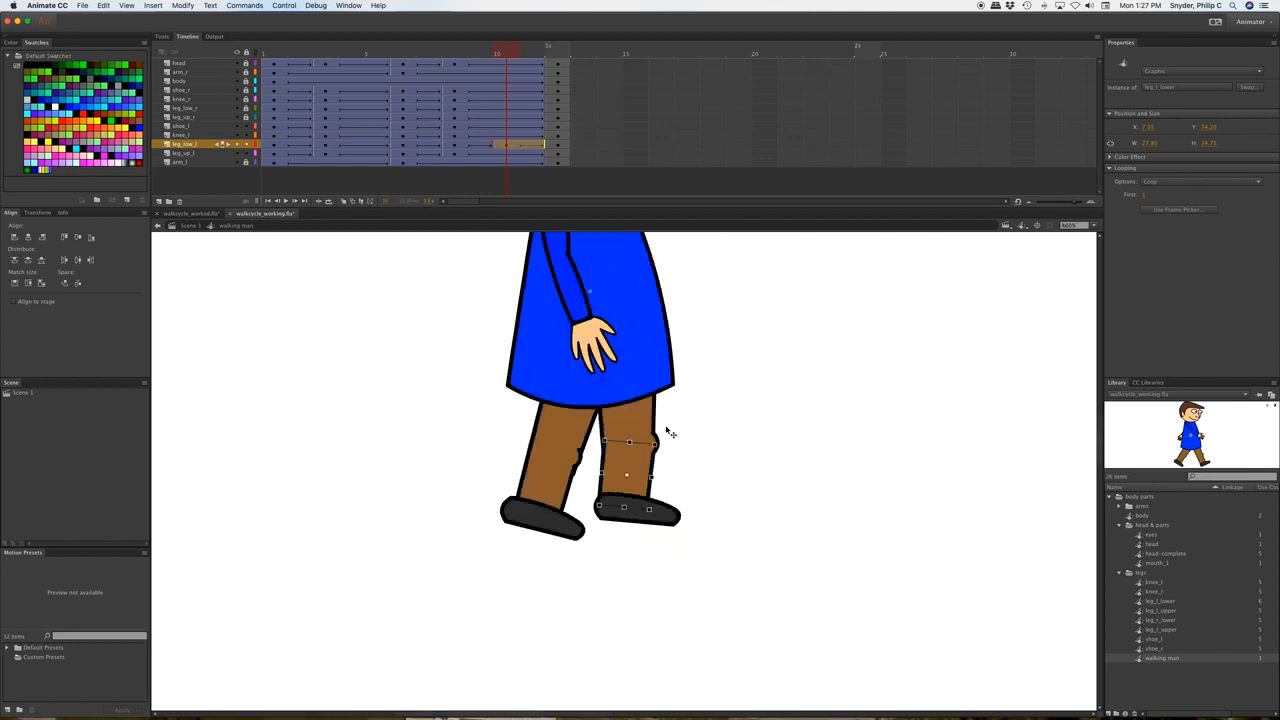
left_click(720, 434)
left_click_drag(447, 56, 364, 65)
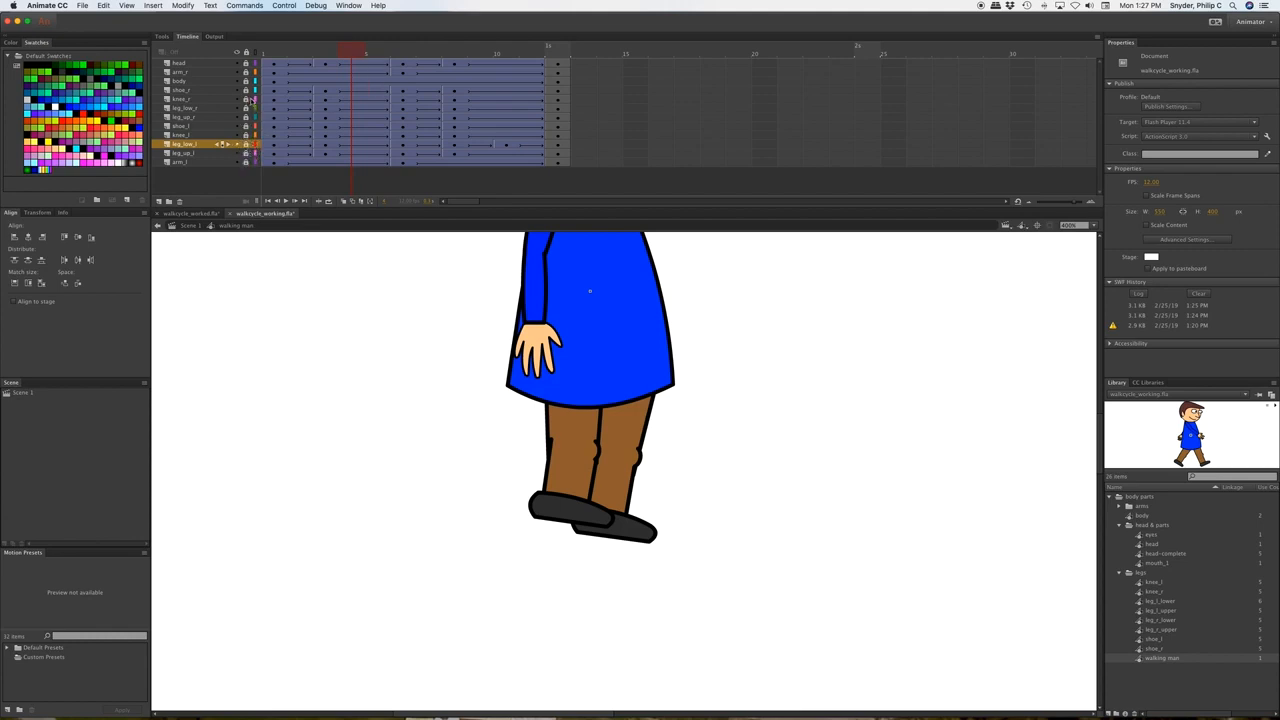
Unlock the right-leg layers and insert keyframes at frame 5 across them.
left_click_drag(247, 91, 245, 119)
left_click_drag(350, 88, 350, 122)
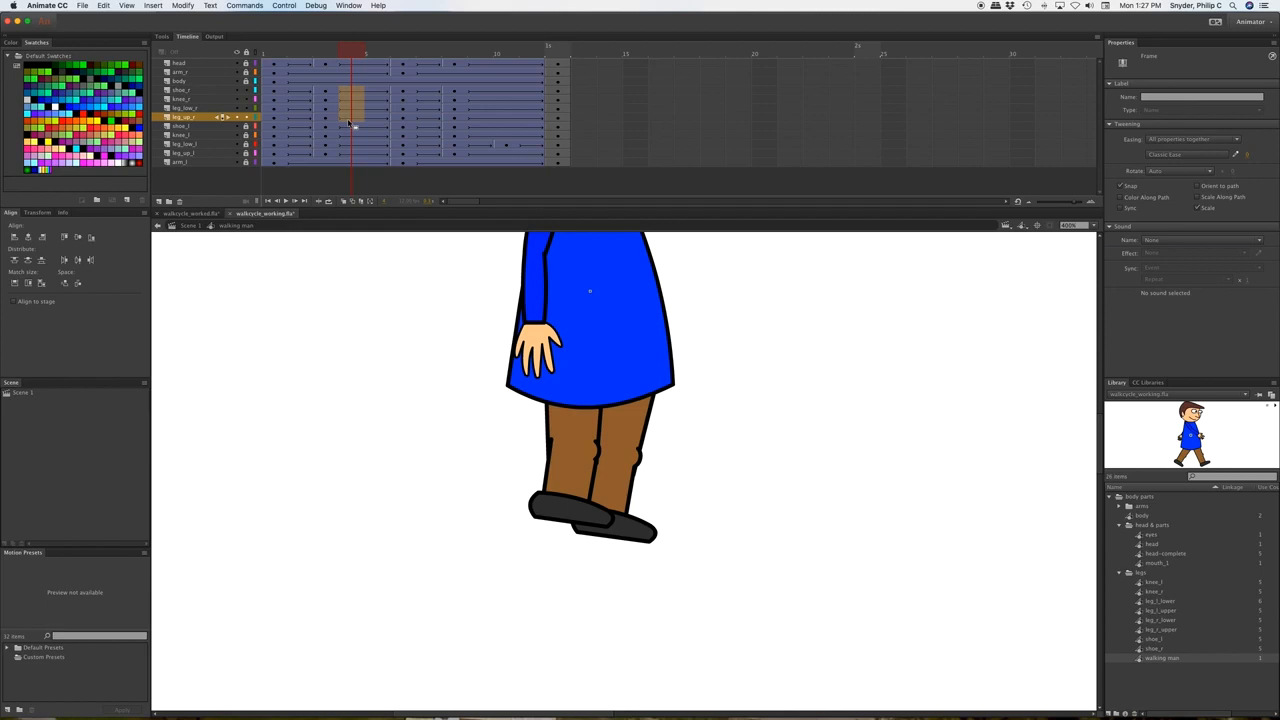
key("F6")
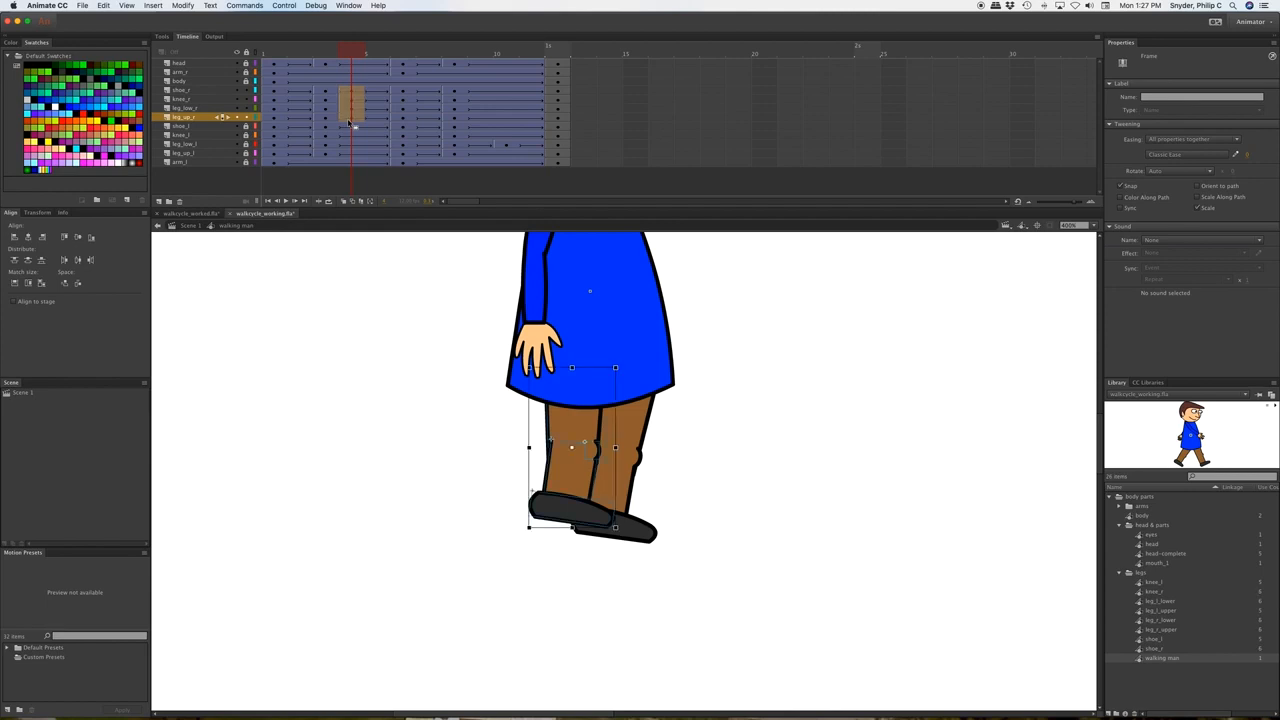
left_click(686, 505)
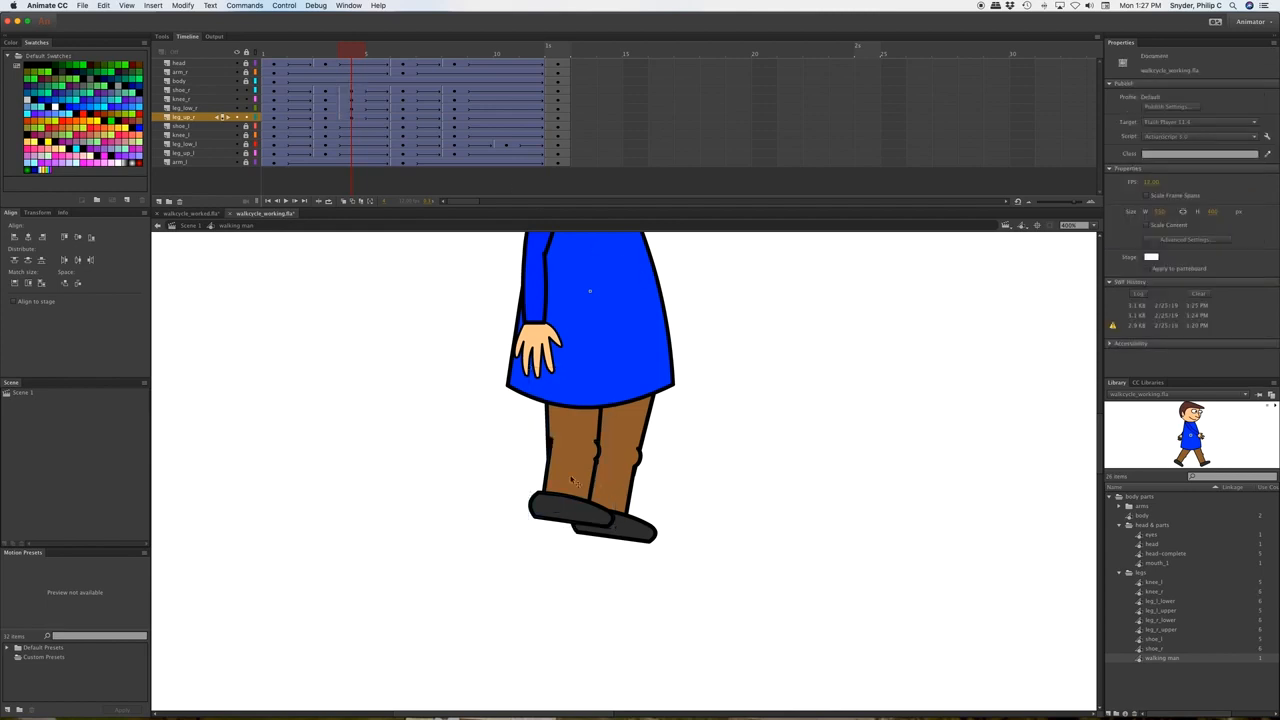
Shift the right lower leg left and rotate it slightly to meet the knee at frame 5.
left_click(566, 476)
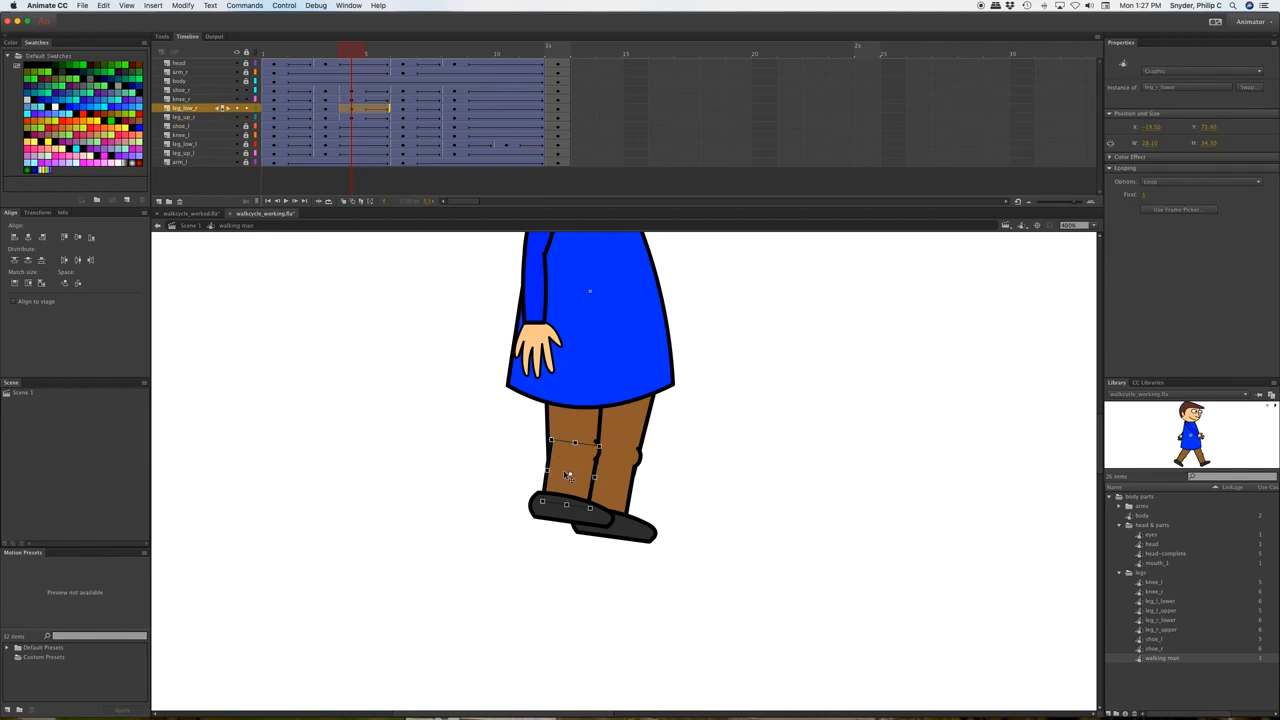
key("Left")
key("super+equal")
key("super+equal")
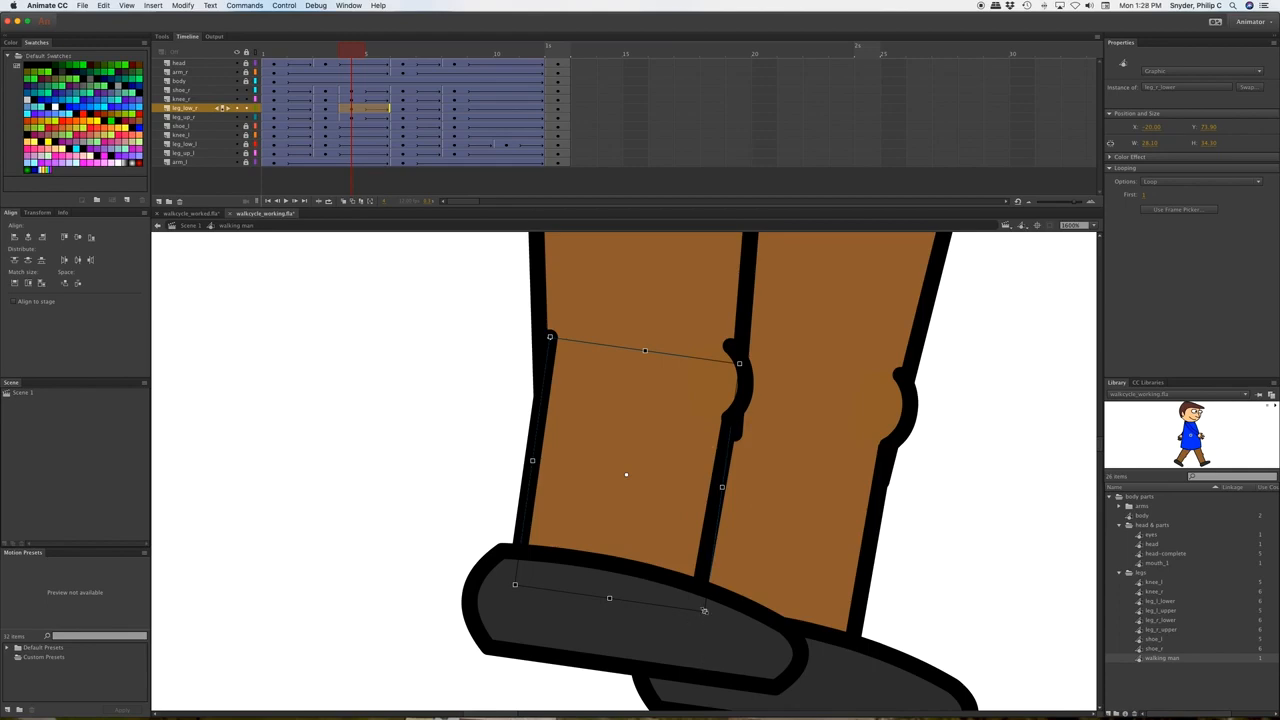
left_click_drag(704, 610, 709, 630)
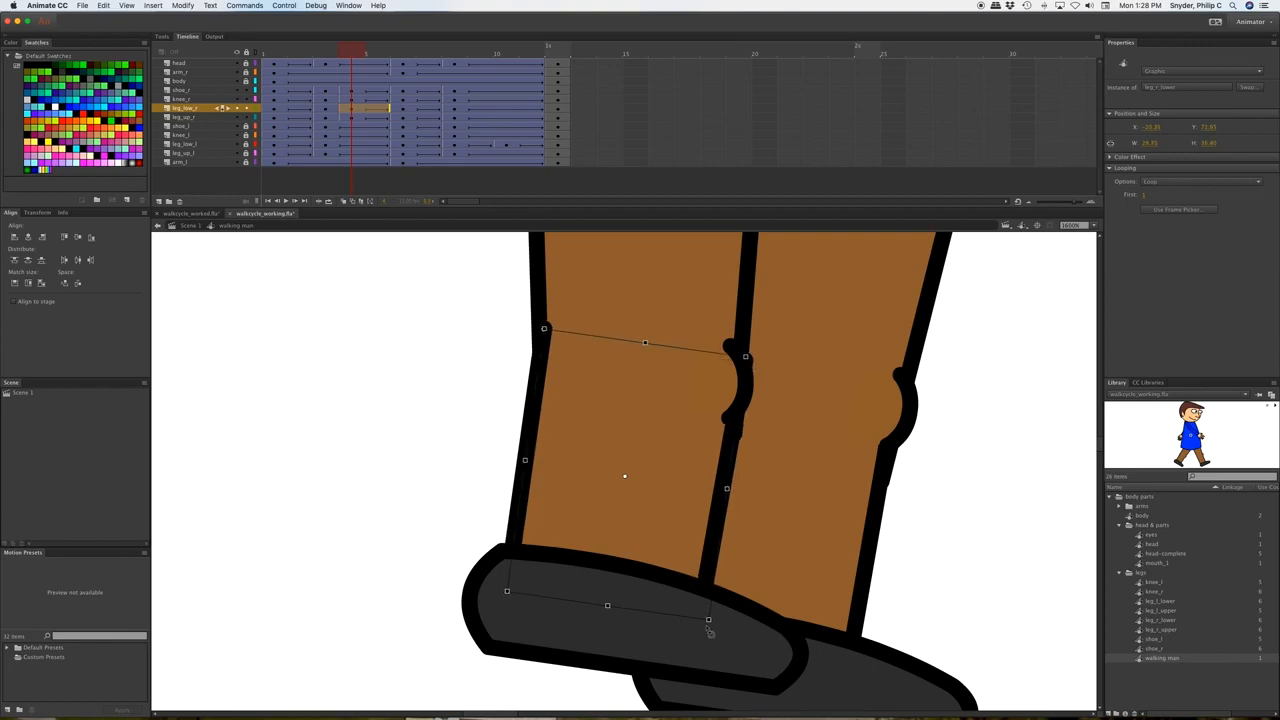
key("Left")
key("Left")
key("Left")
key("Left")
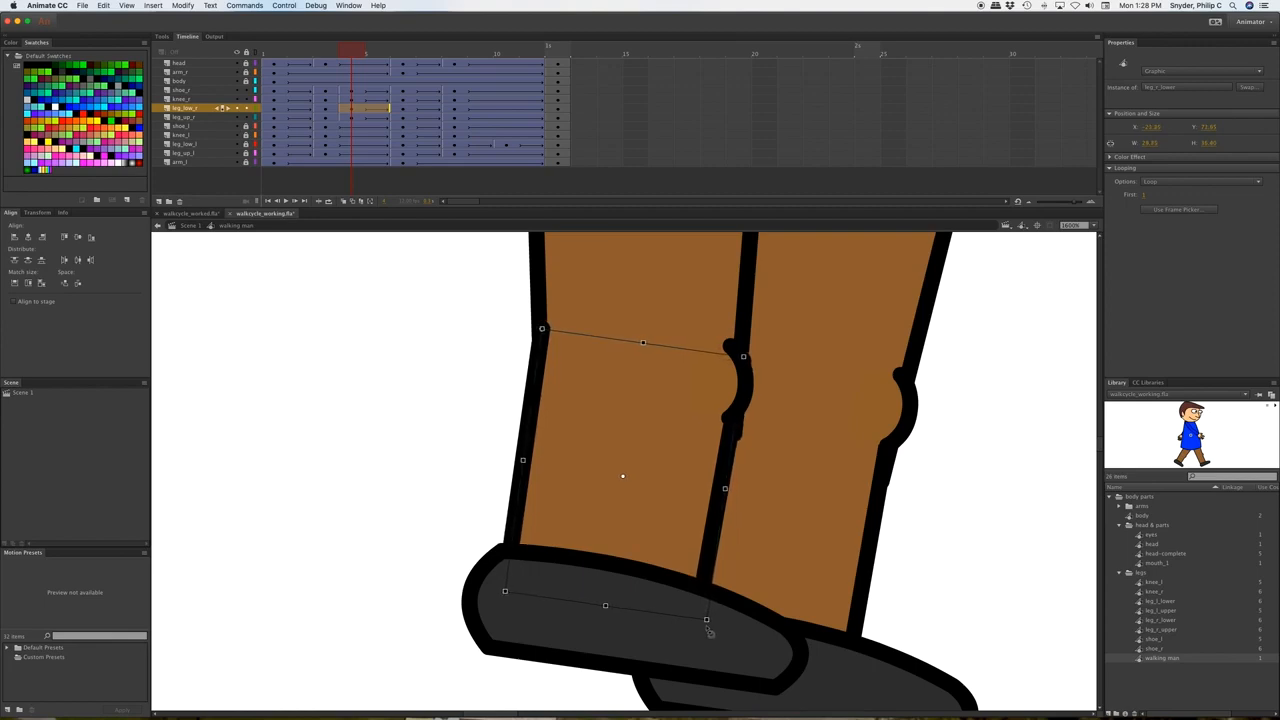
Rotate the right upper leg upright, then zoom out and deselect it.
left_click(722, 310)
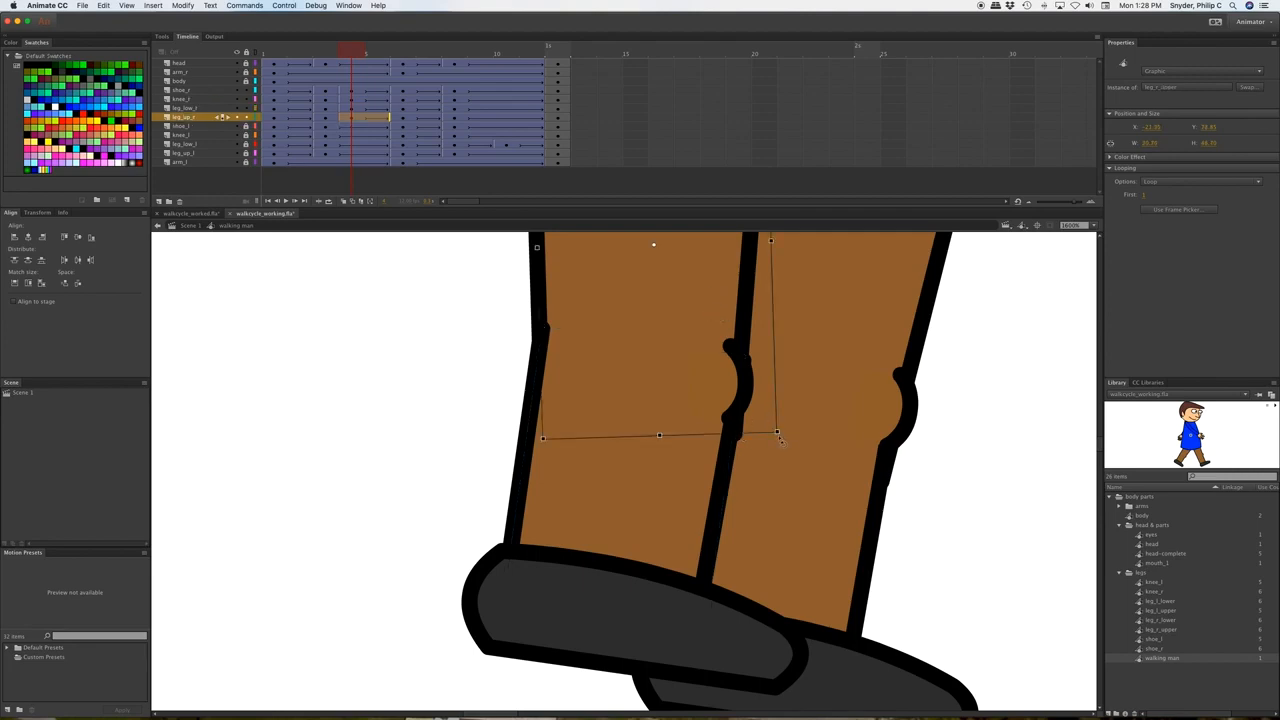
left_click_drag(778, 437, 771, 438)
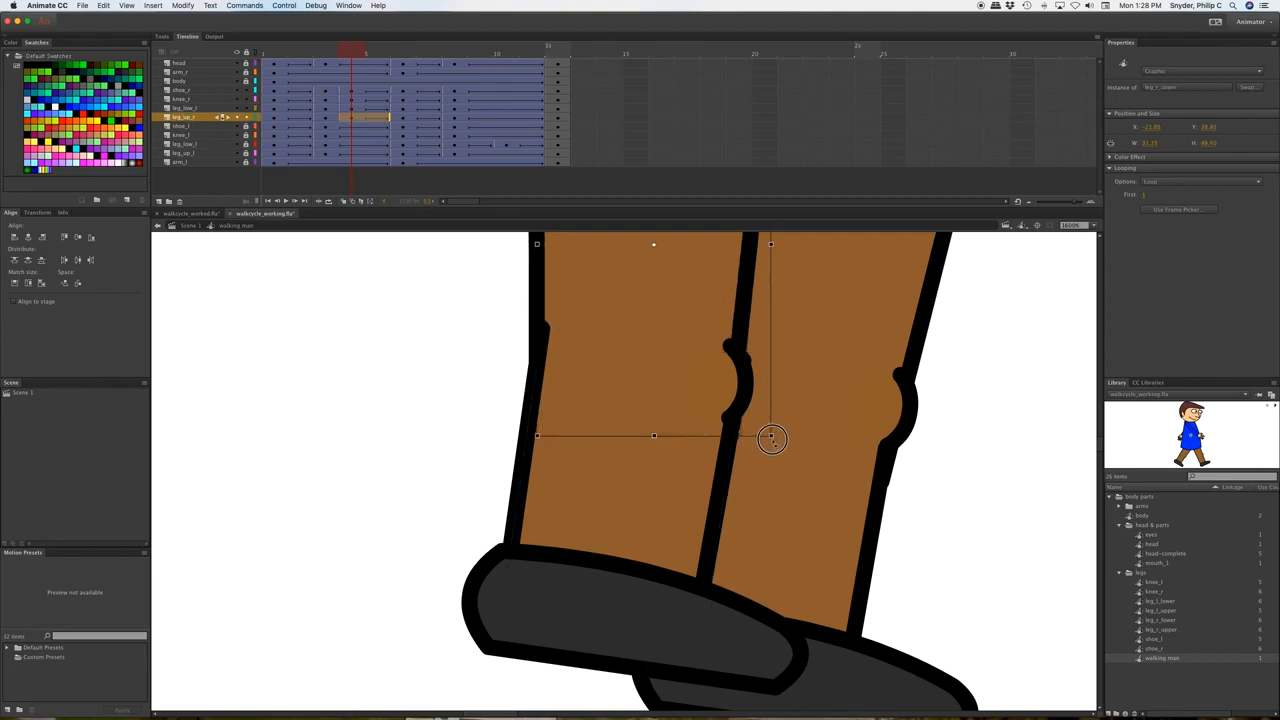
key("super+minus")
key("super+minus")
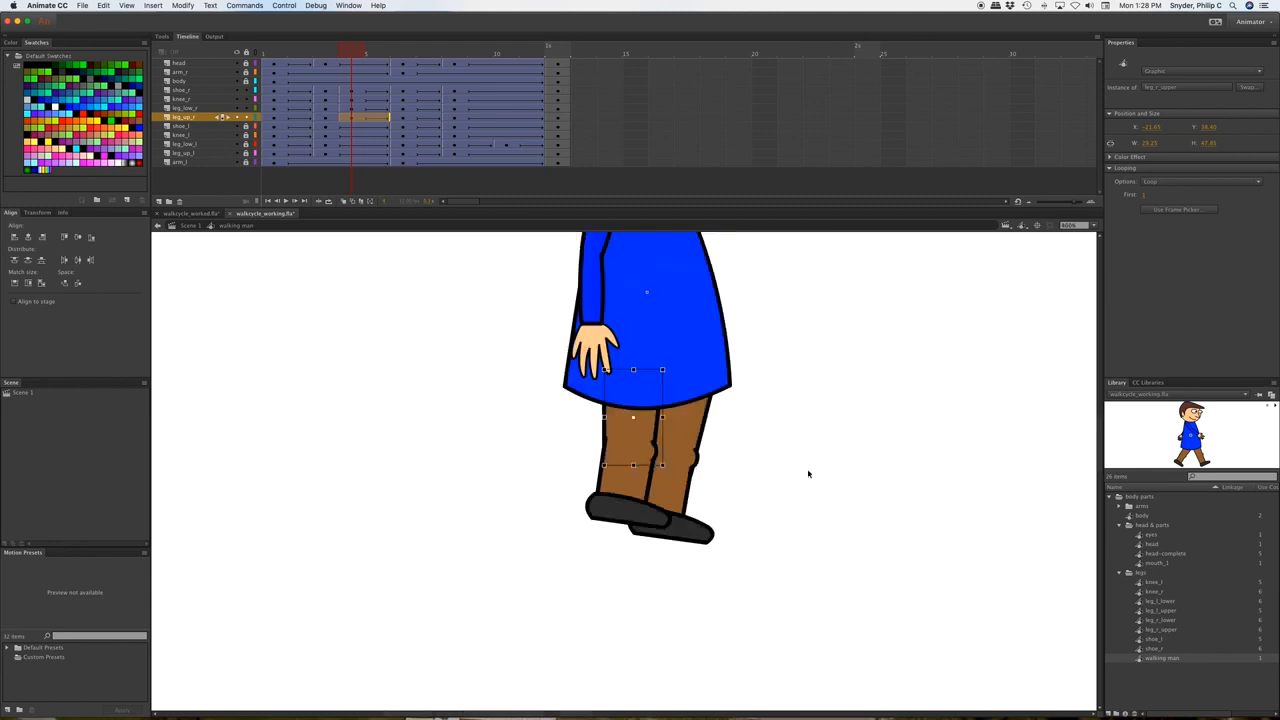
left_click(810, 472)
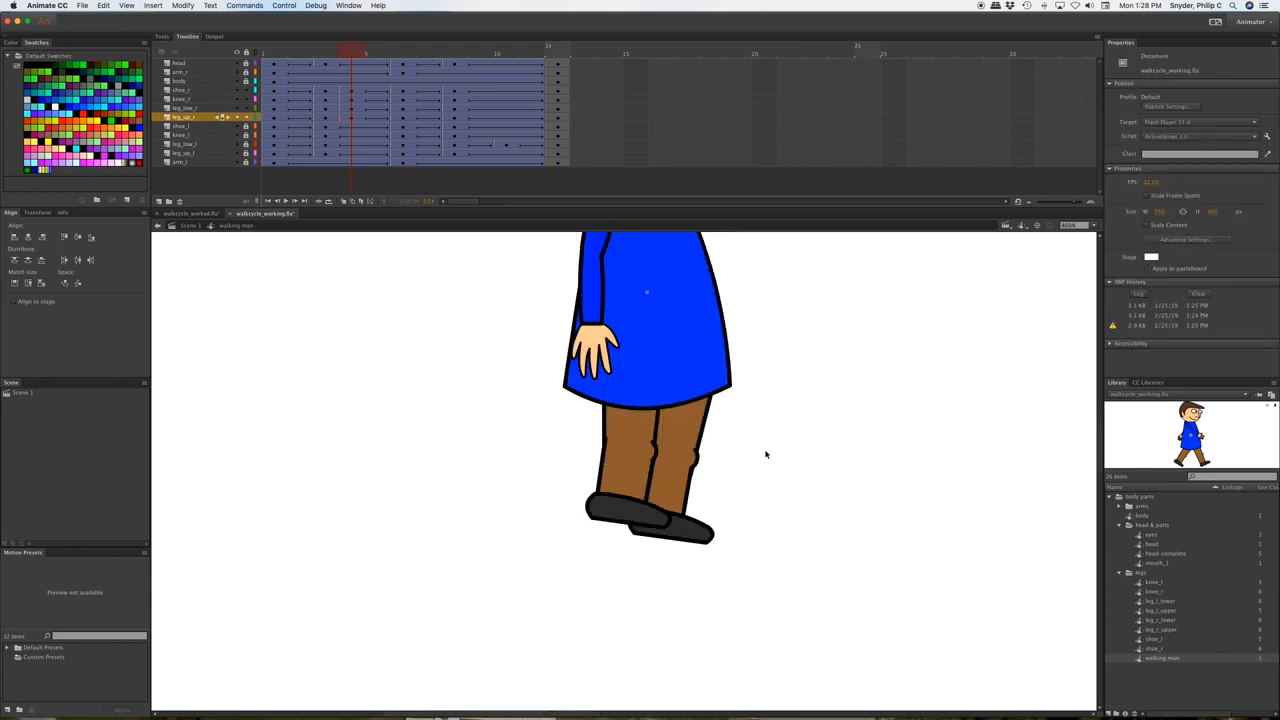
Nudge the right knee piece one pixel right with the Selection tool.
left_click(659, 455)
key("v")
key("Right")
key("Right")
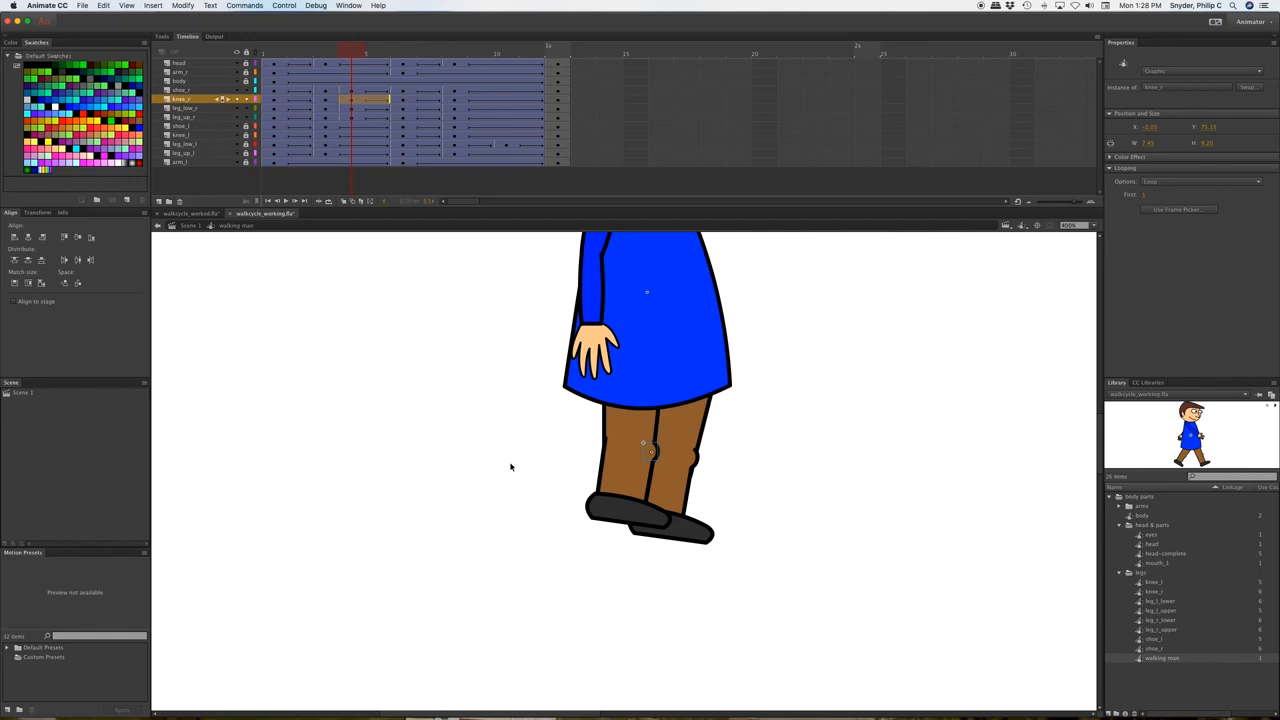
left_click(510, 466)
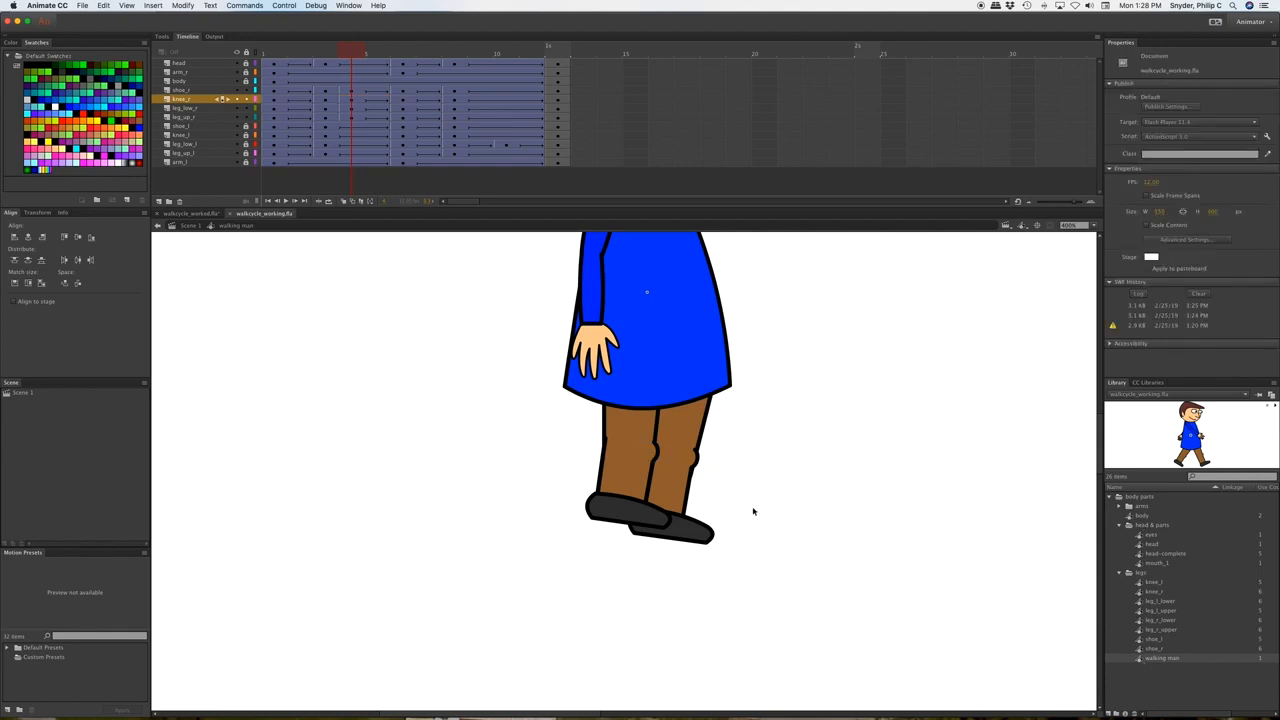
Return to Scene 1 and test-play the movie as an SWF.
left_click(189, 226)
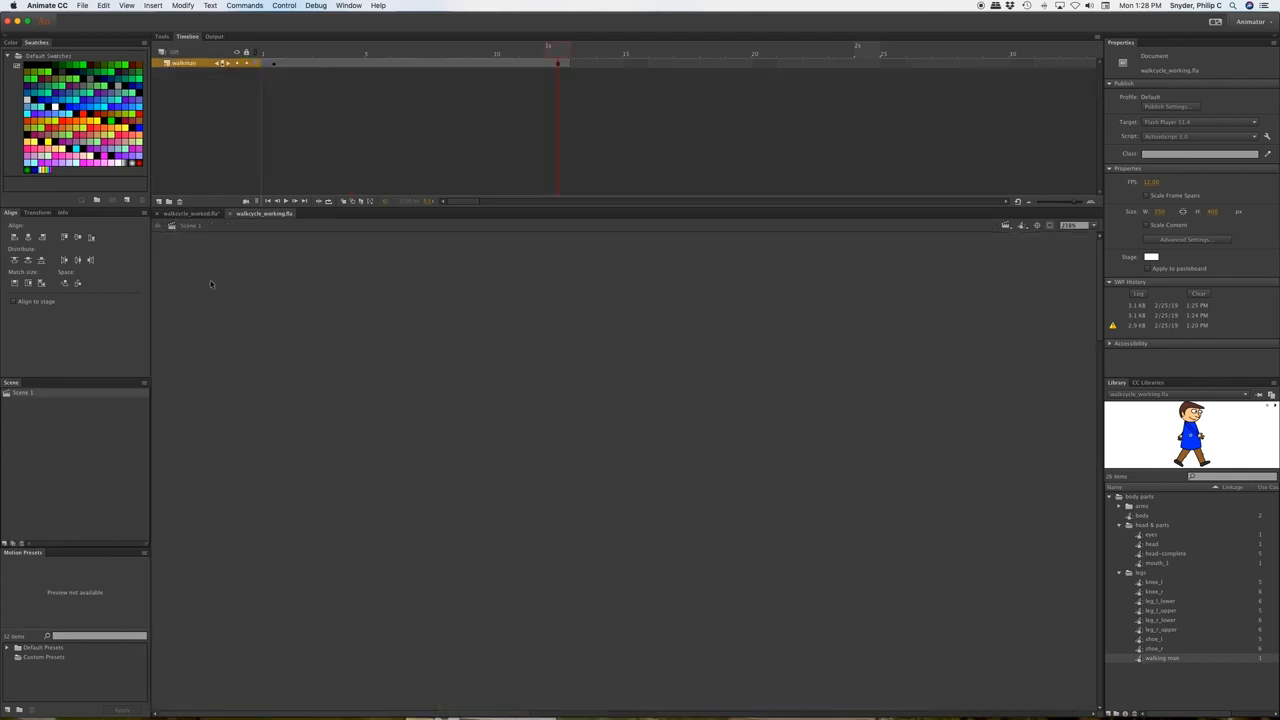
left_click(1095, 226)
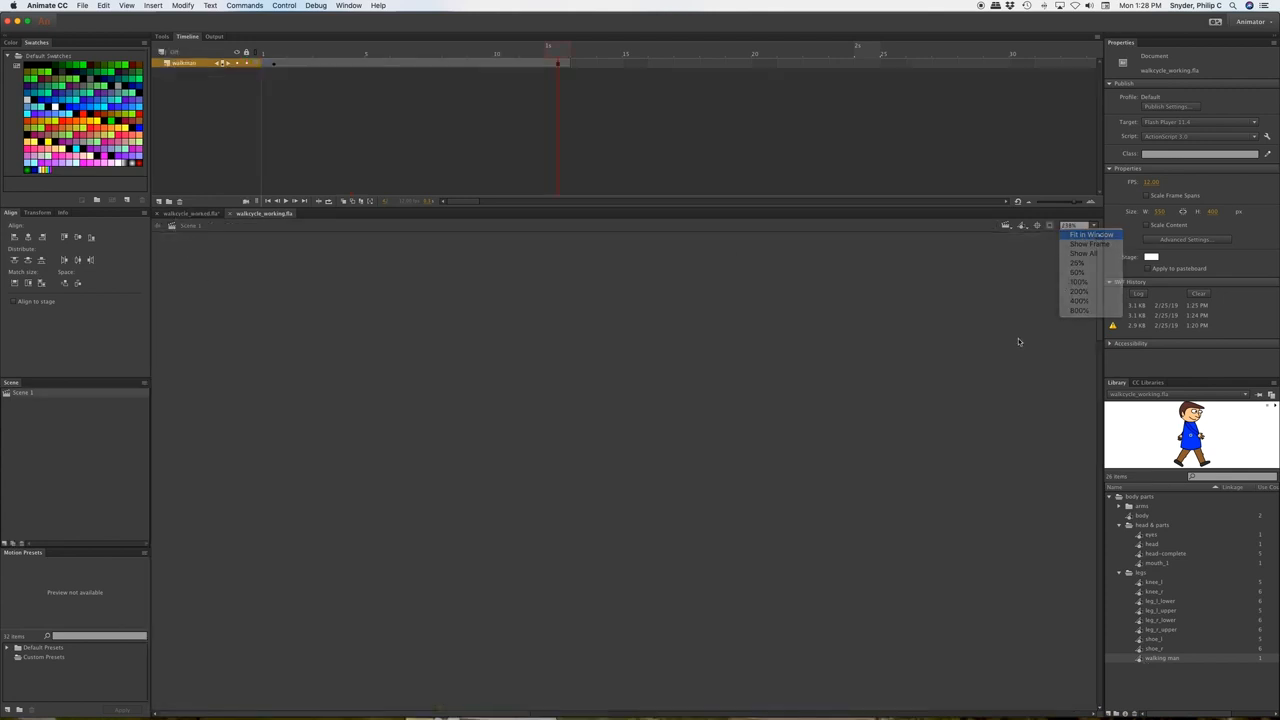
key("super+Return")
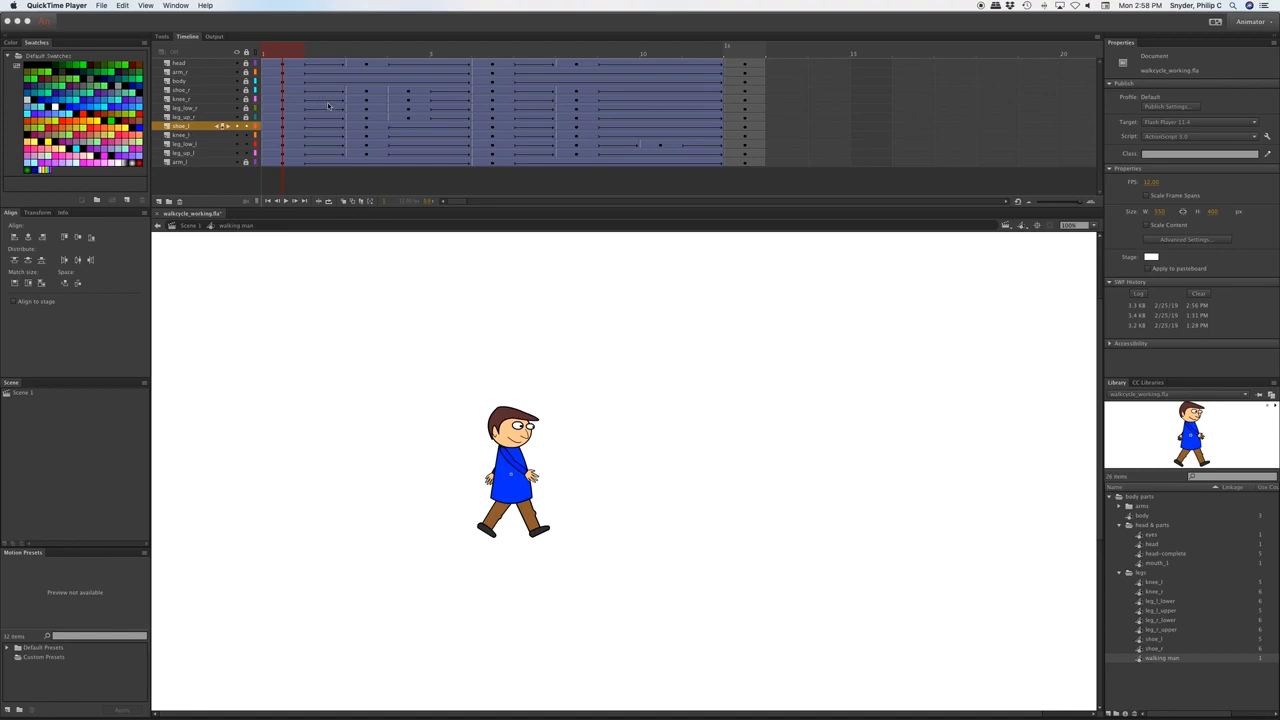
Compare the frame 5 and frame 10 stride poses, then unlock all layers.
left_click(365, 52)
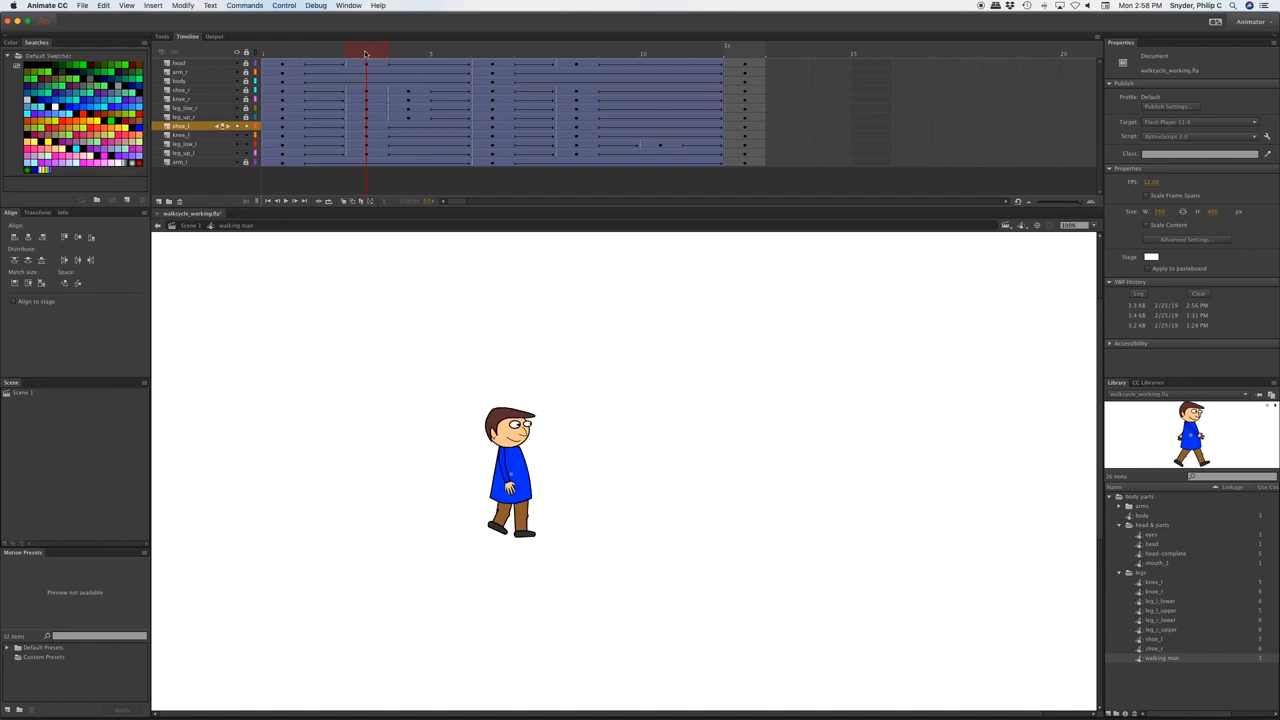
left_click(577, 54)
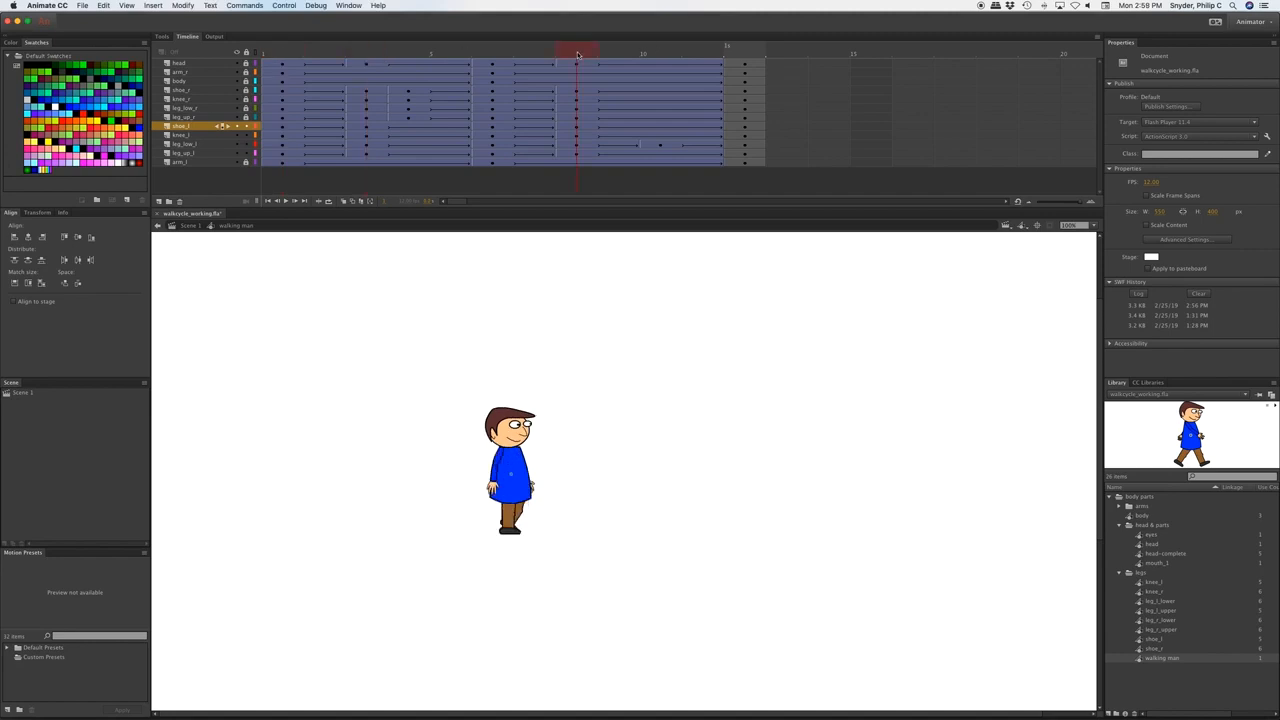
left_click(367, 54)
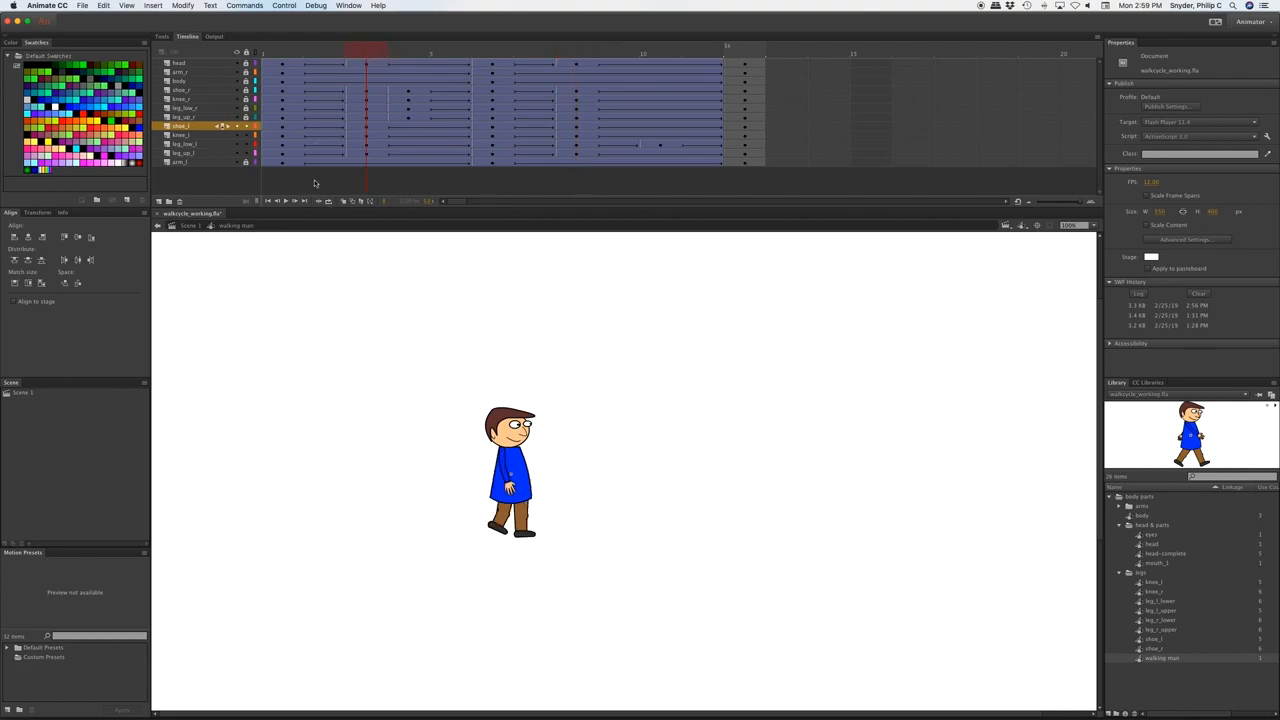
left_click(247, 52)
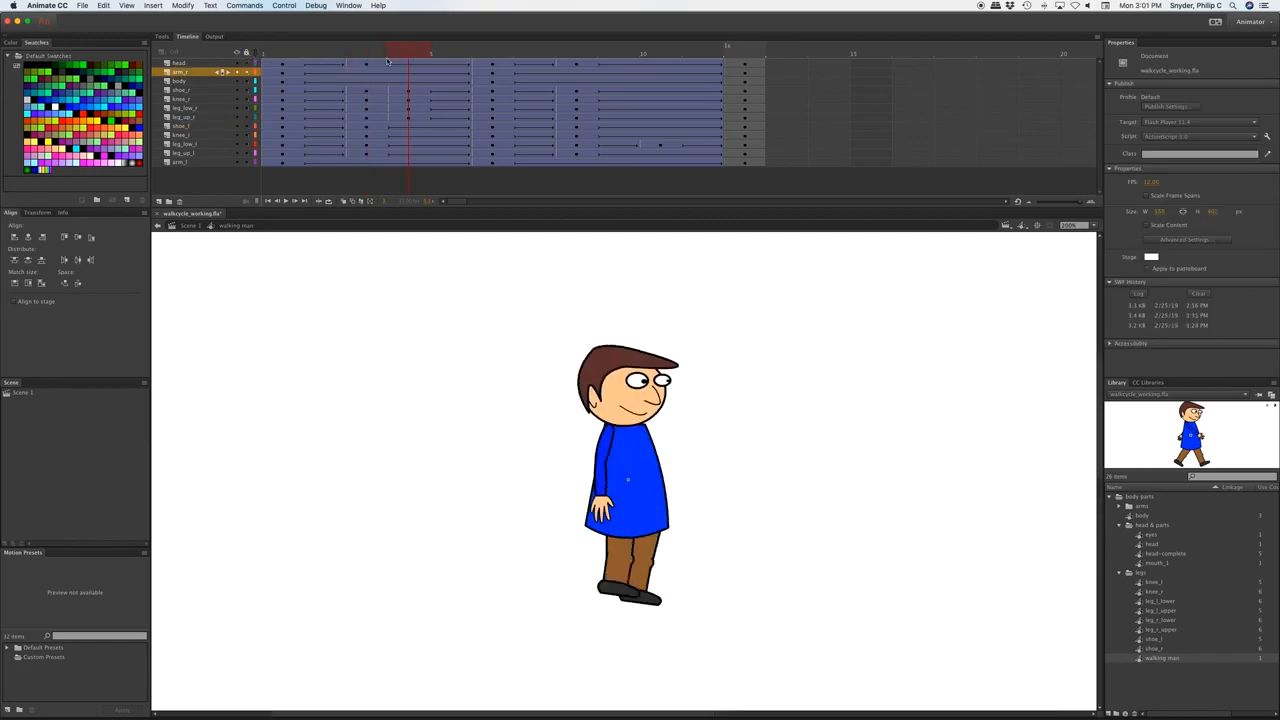
Raise the head, body and arm_r at frame 5 up two pixels together.
left_click(367, 72)
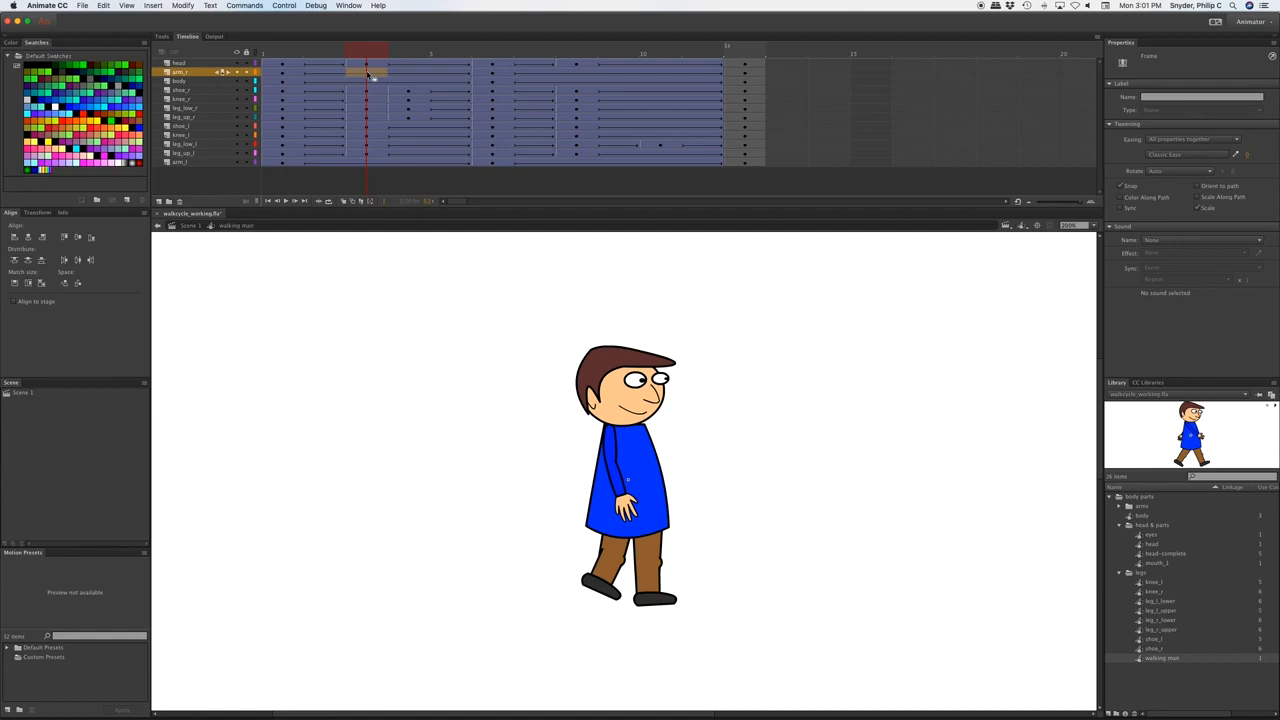
left_click(367, 74)
left_click(373, 82)
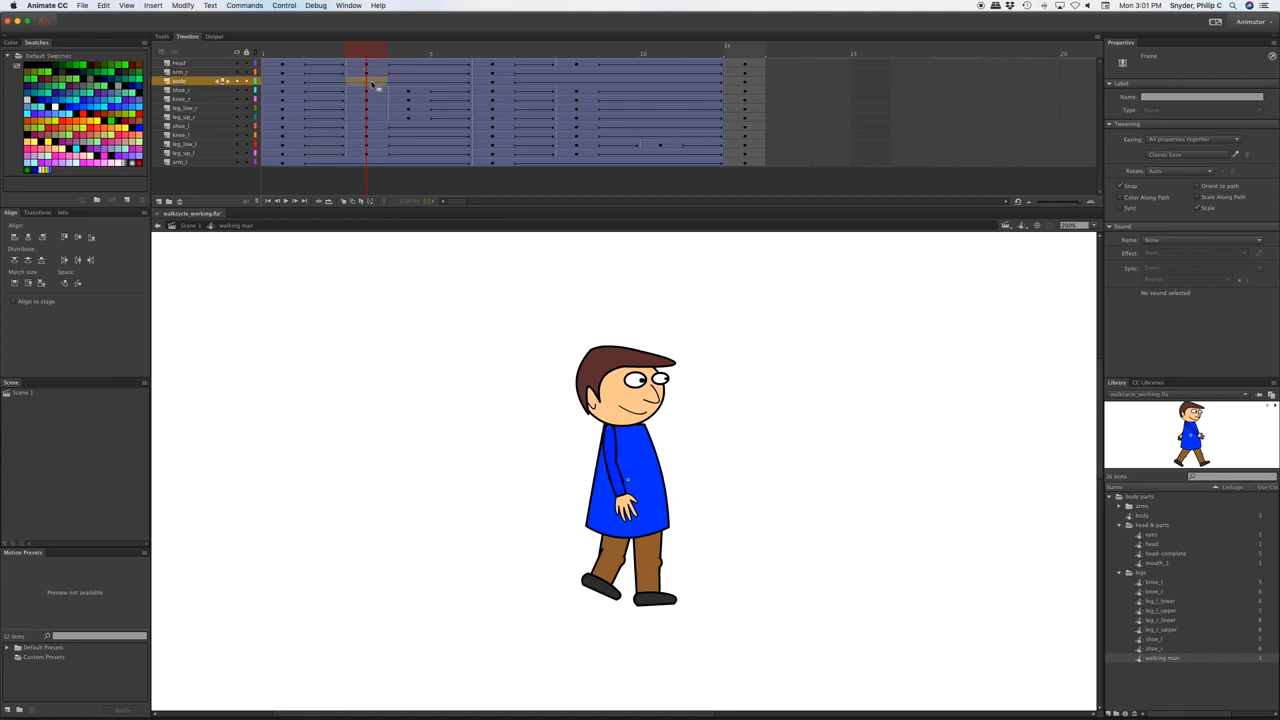
left_click(373, 84)
left_click(370, 63, "shift")
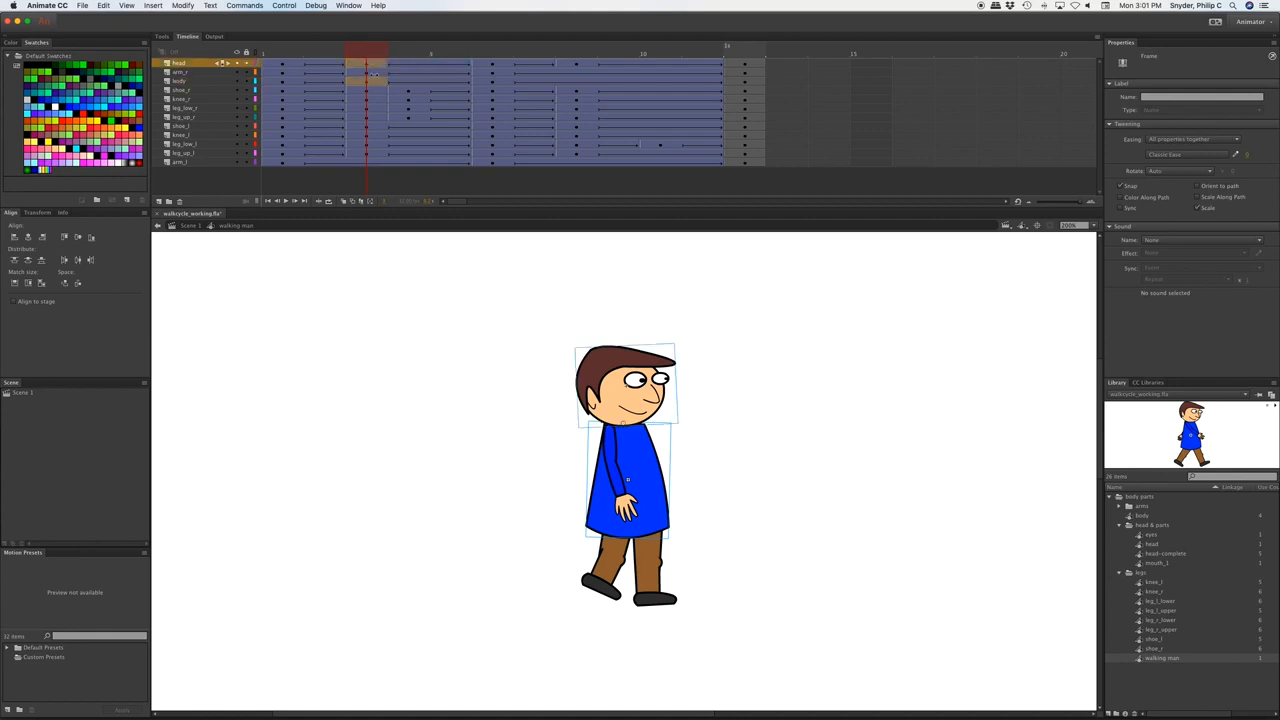
left_click(373, 73, "shift")
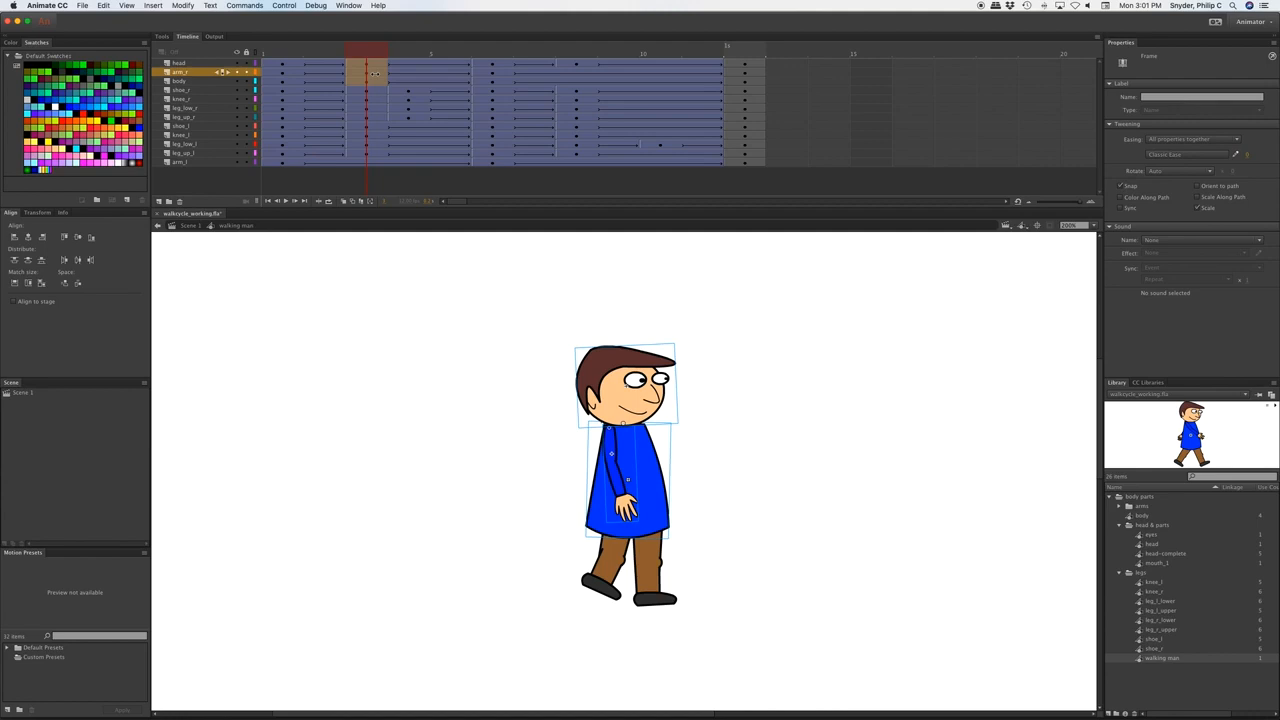
key("Up")
key("Up")
key("Up")
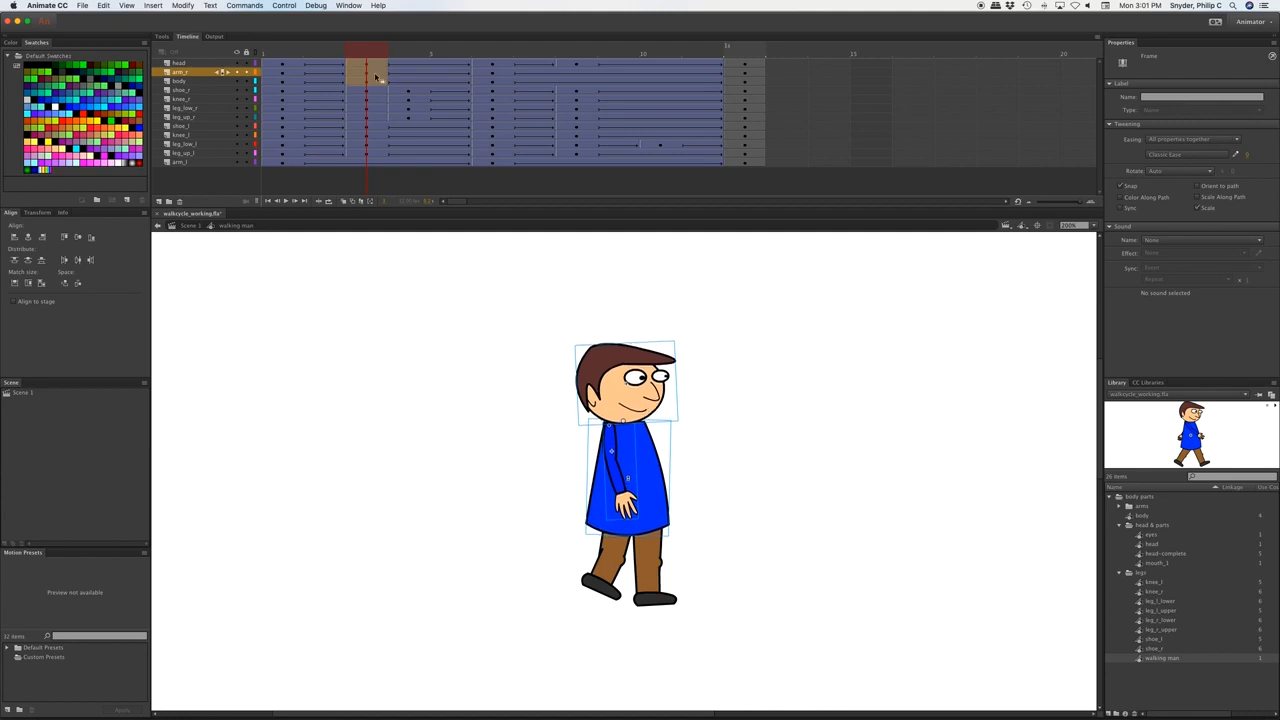
key("Up")
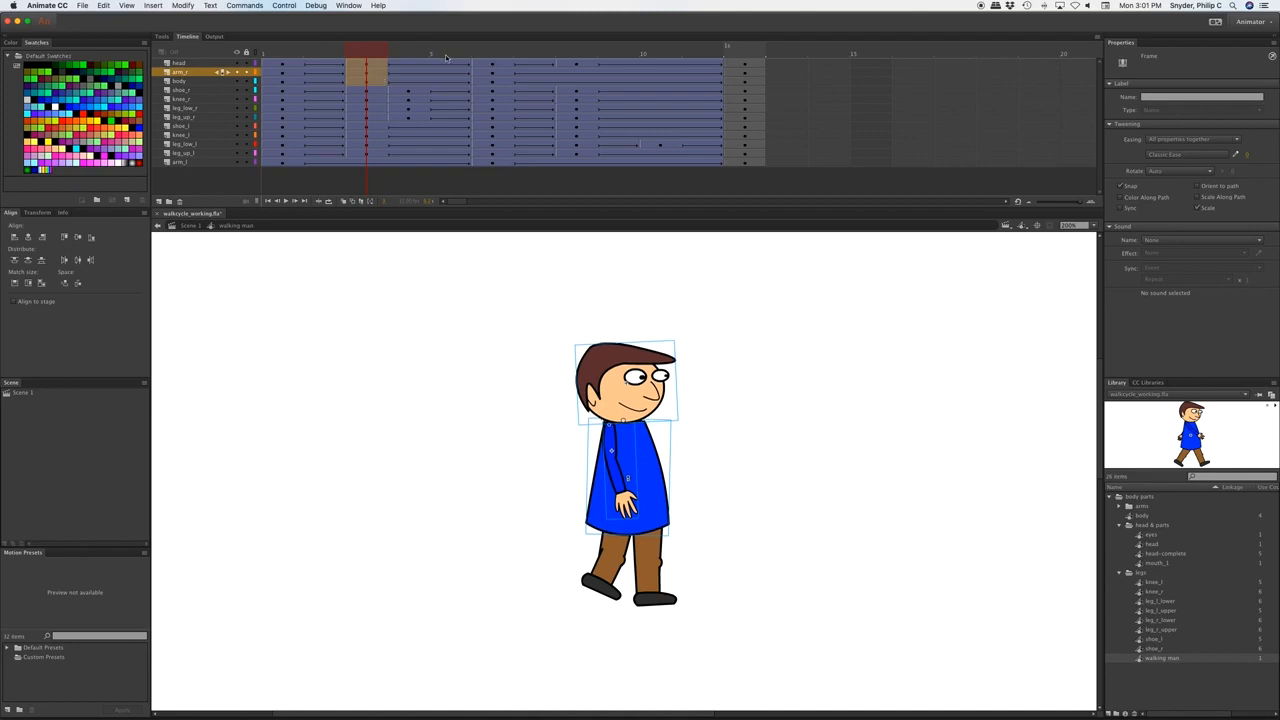
Scrub frames 1 to 5 to check the motion, then select the raised head, arm_r and body frames.
left_click(269, 53)
left_click_drag(269, 53, 366, 60)
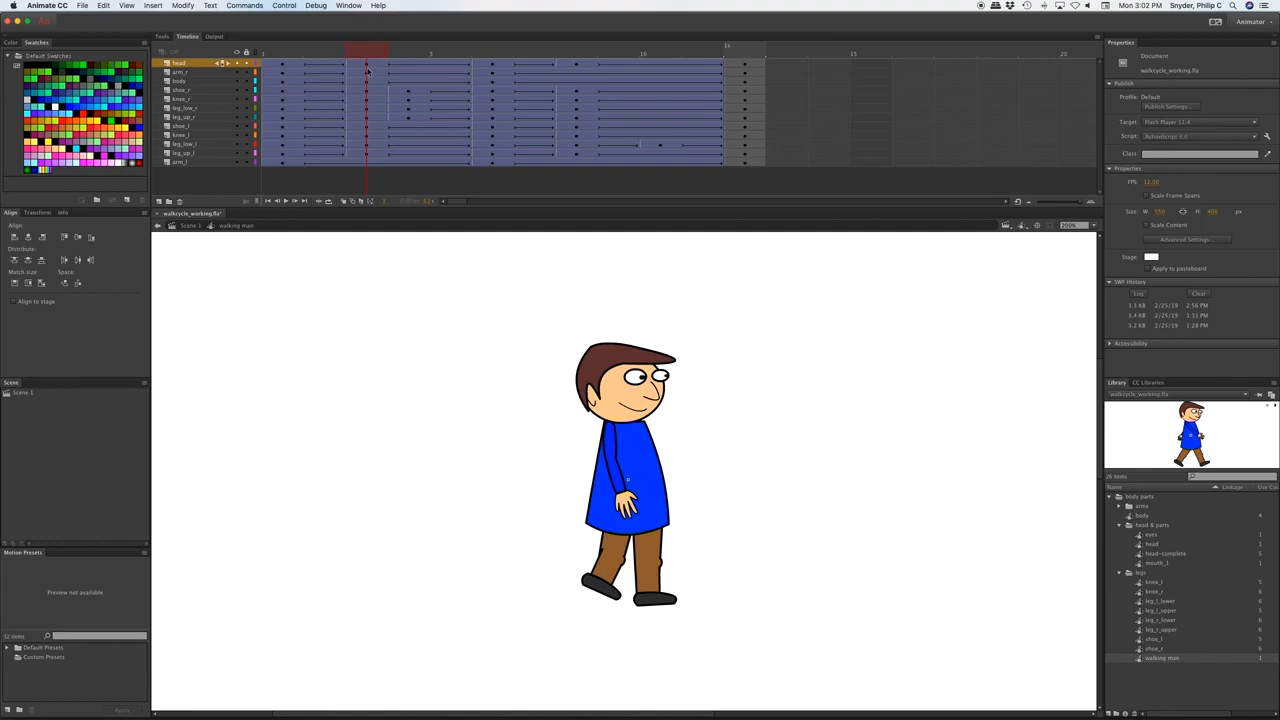
left_click(368, 66)
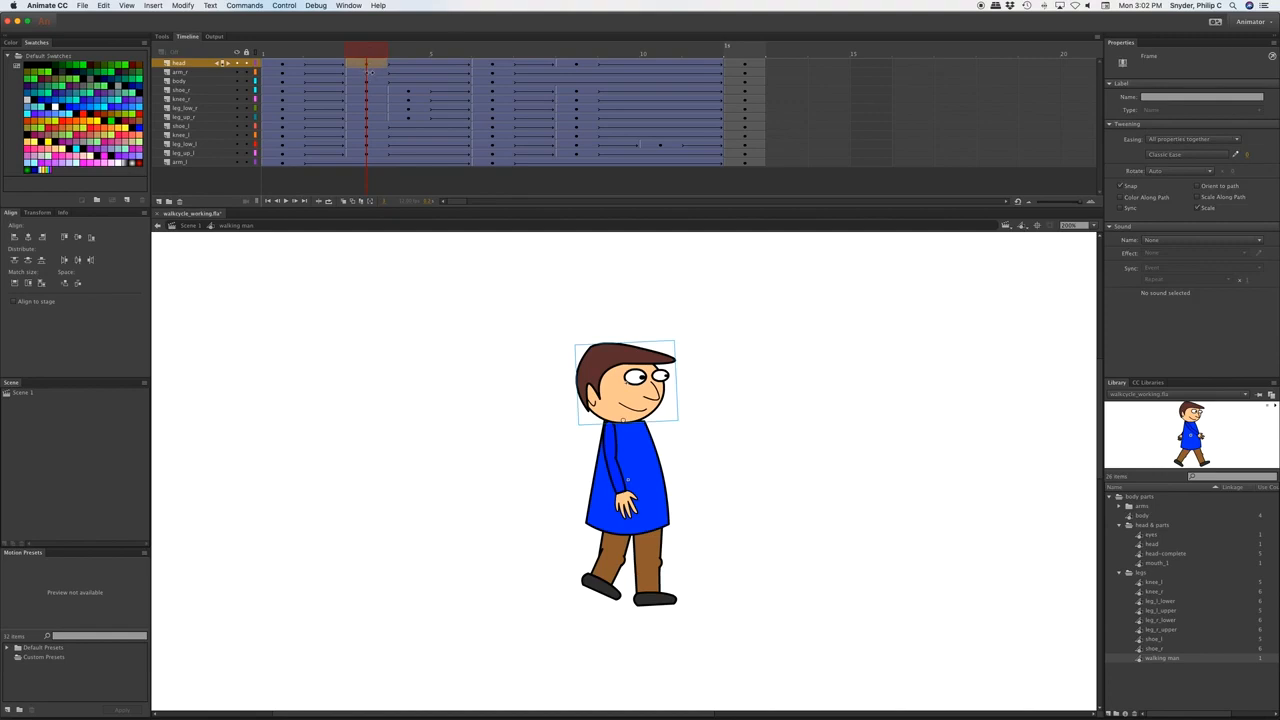
left_click(368, 72)
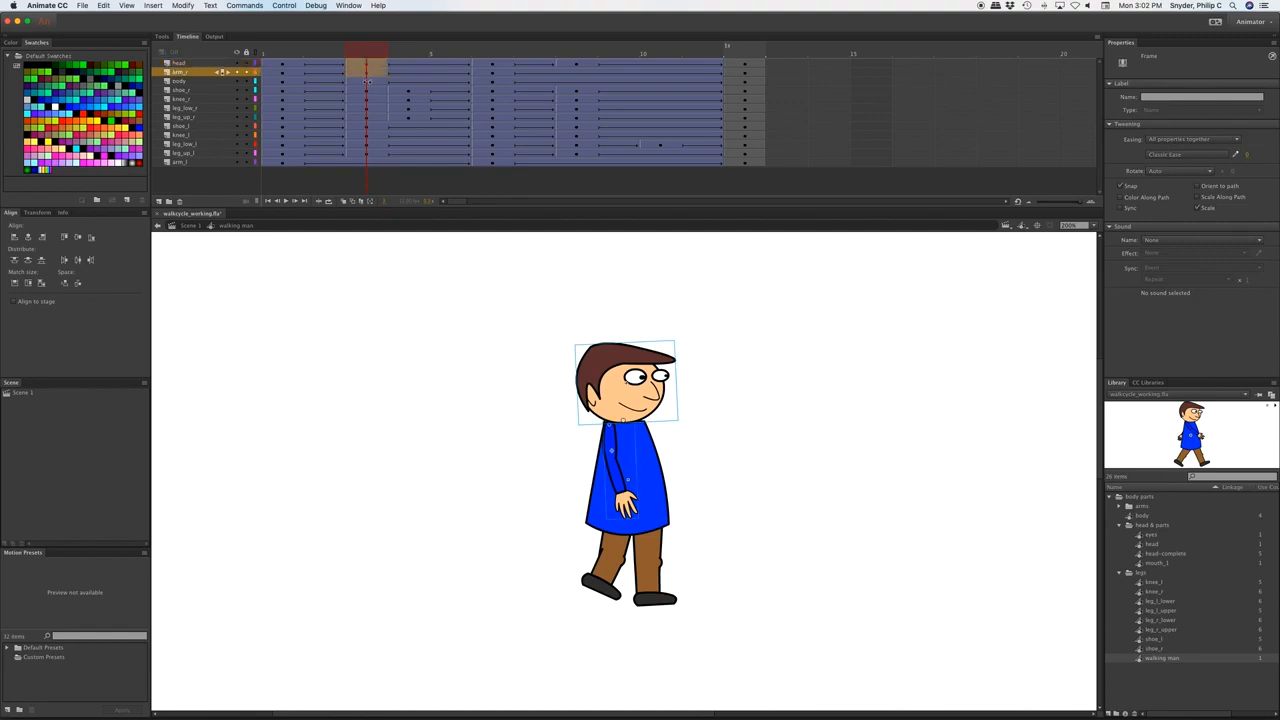
left_click(368, 81)
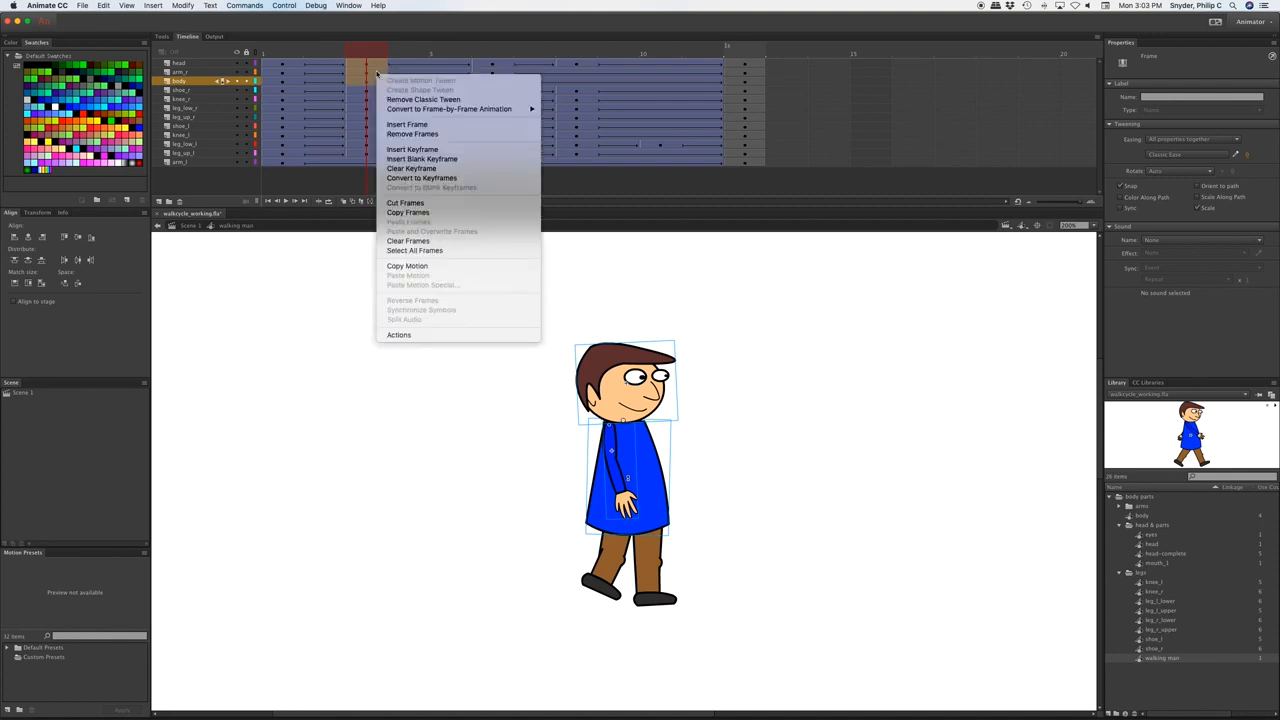
Copy the raised head, arm and body frames and paste them onto the later stride frame.
left_click(420, 213)
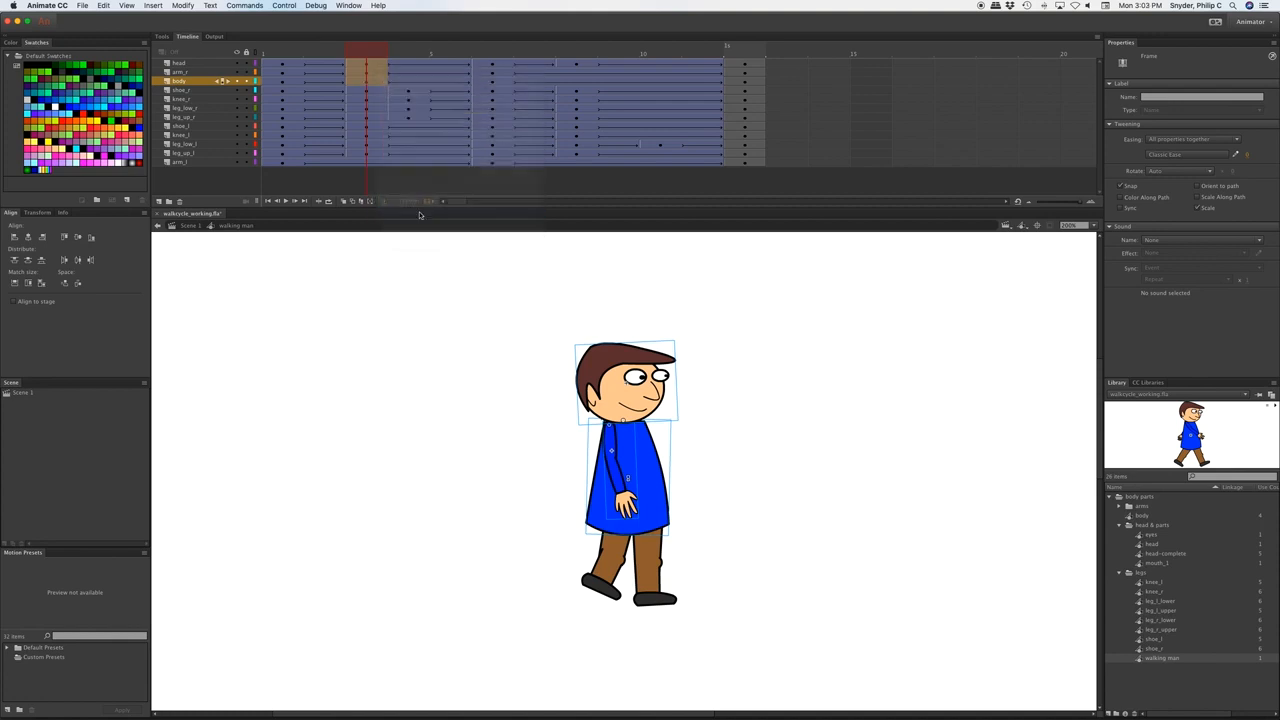
left_click(576, 66)
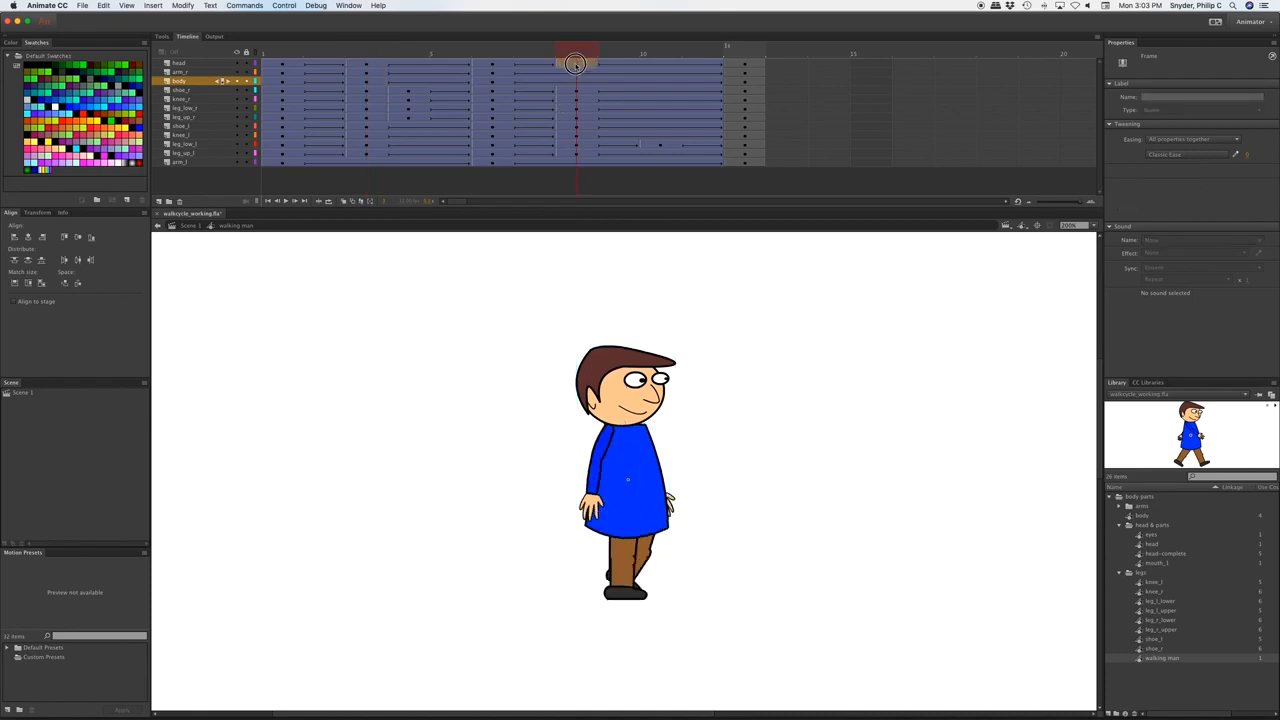
left_click(576, 64)
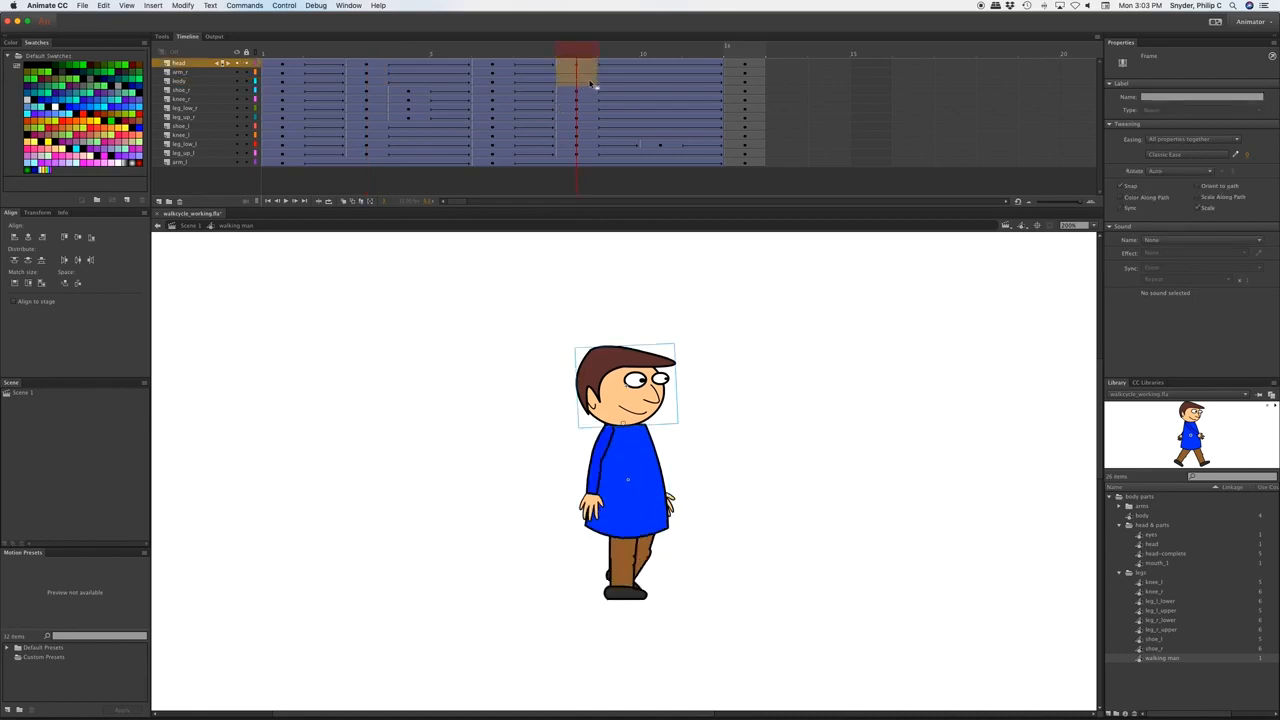
right_click(588, 84)
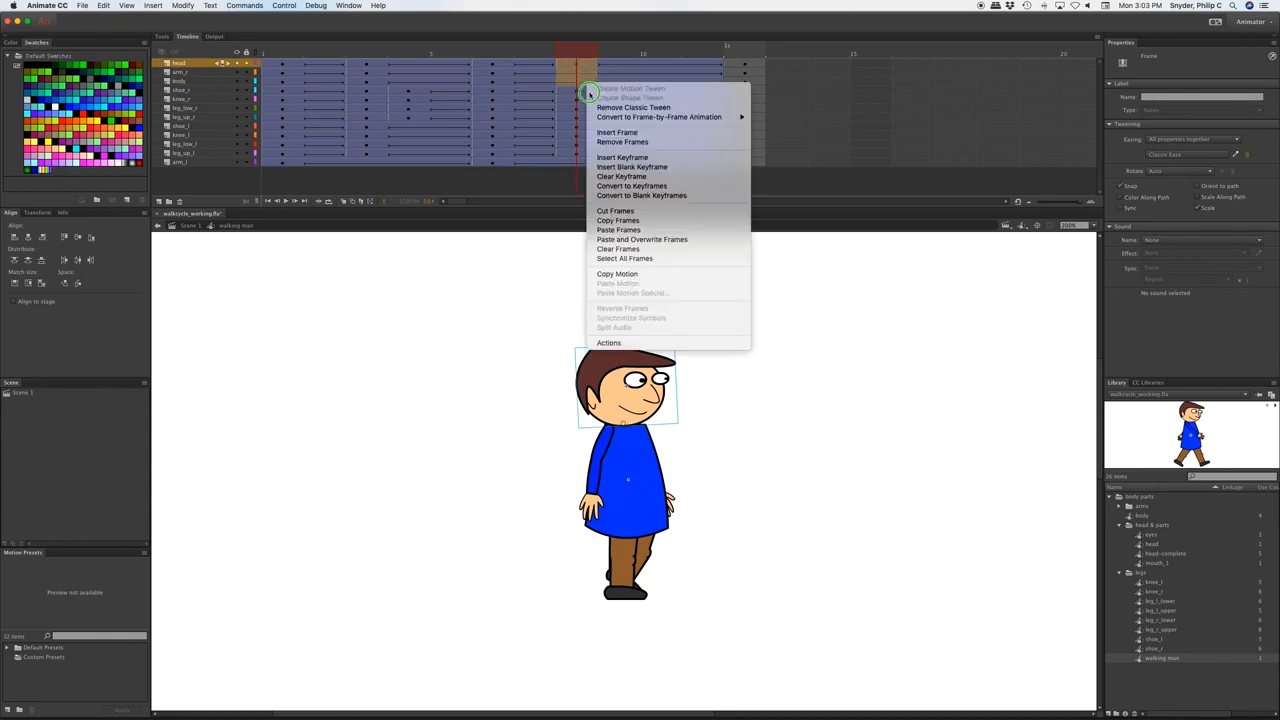
left_click(642, 231)
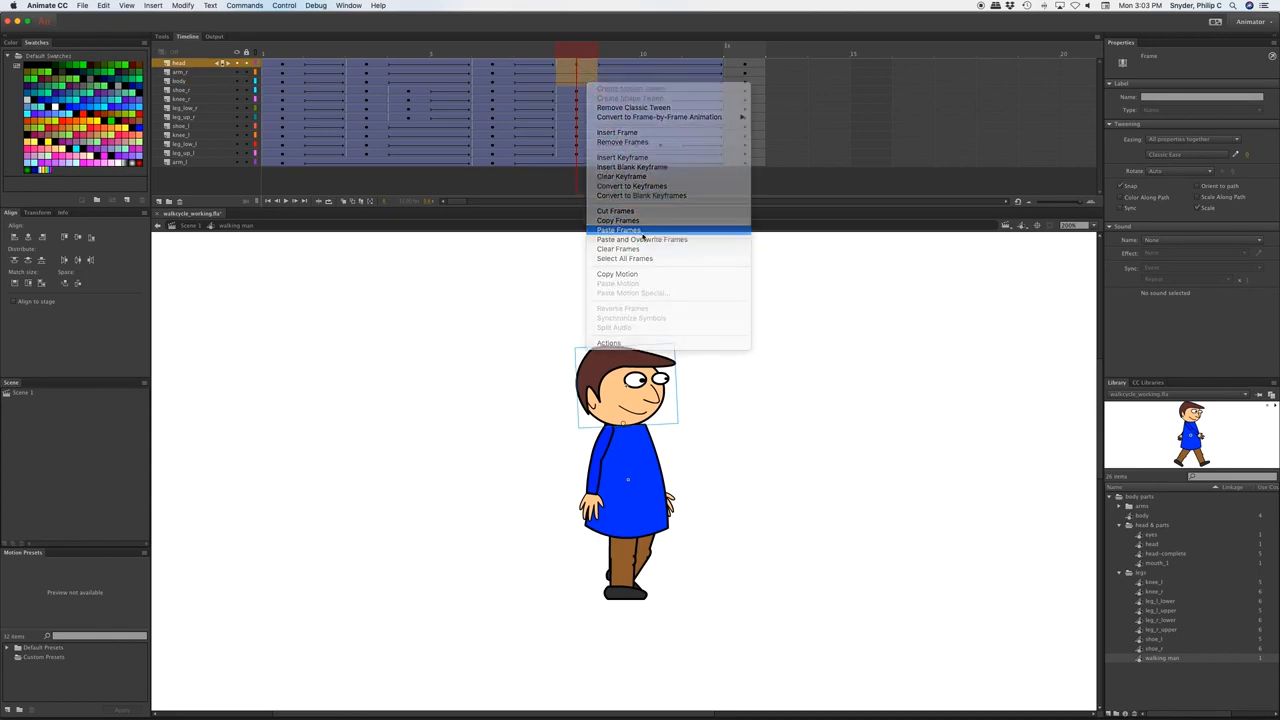
Preview the walk on the timeline, then test-play it as an SWF.
key("Return")
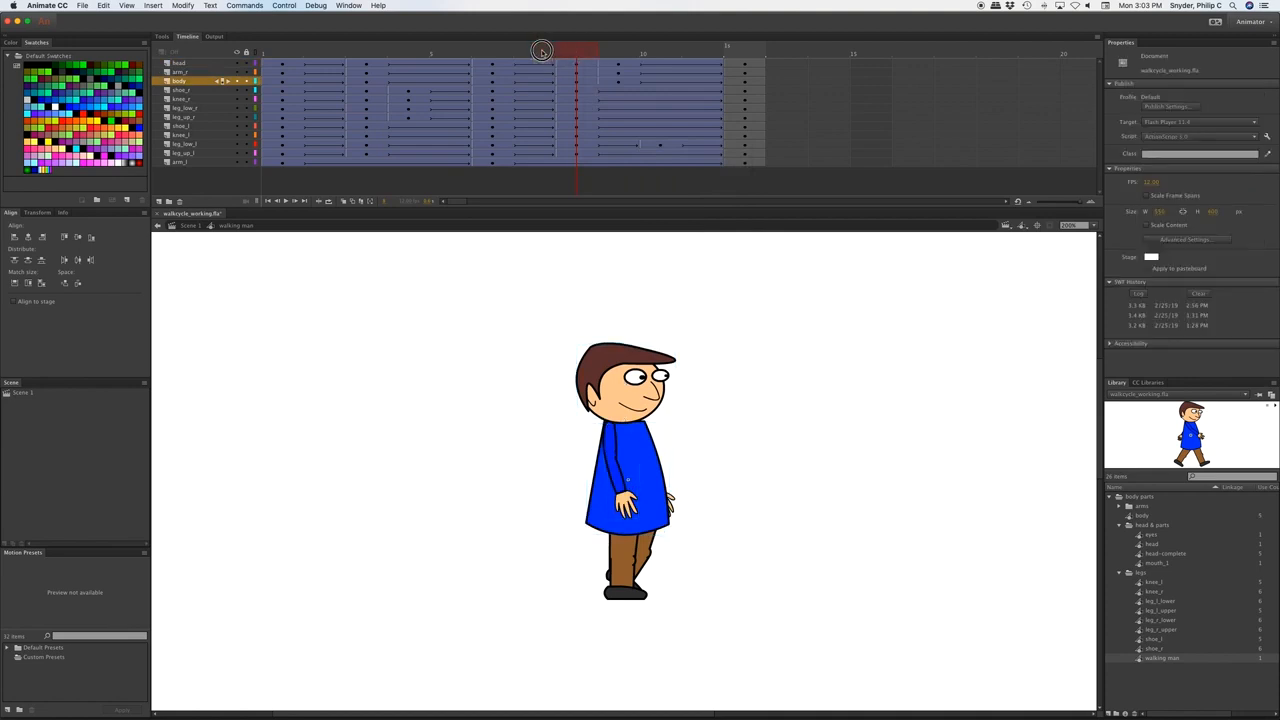
left_click(271, 51)
key("super+Return")
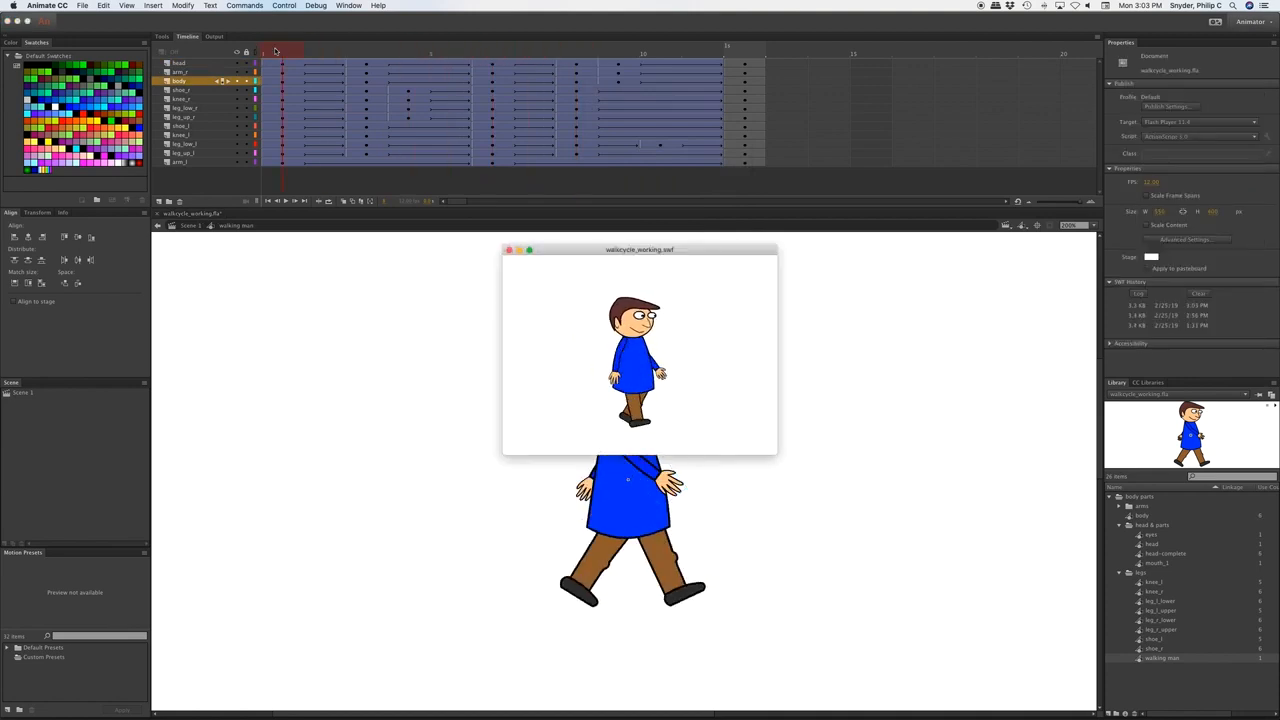